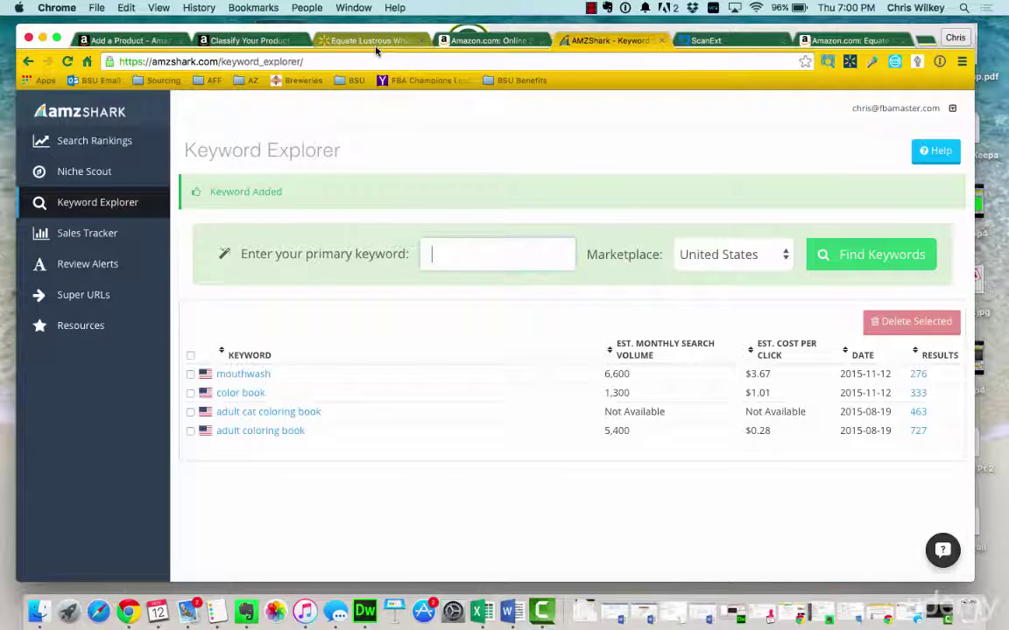
Search Amazon for the full title of the Equate Lustrous White mouthwash from its Walmart product page.
{"action": "left_click", "coordinate": [377, 43]}
{"action": "scroll", "coordinate": [382, 348], "scroll_direction": "down", "scroll_amount": 1}
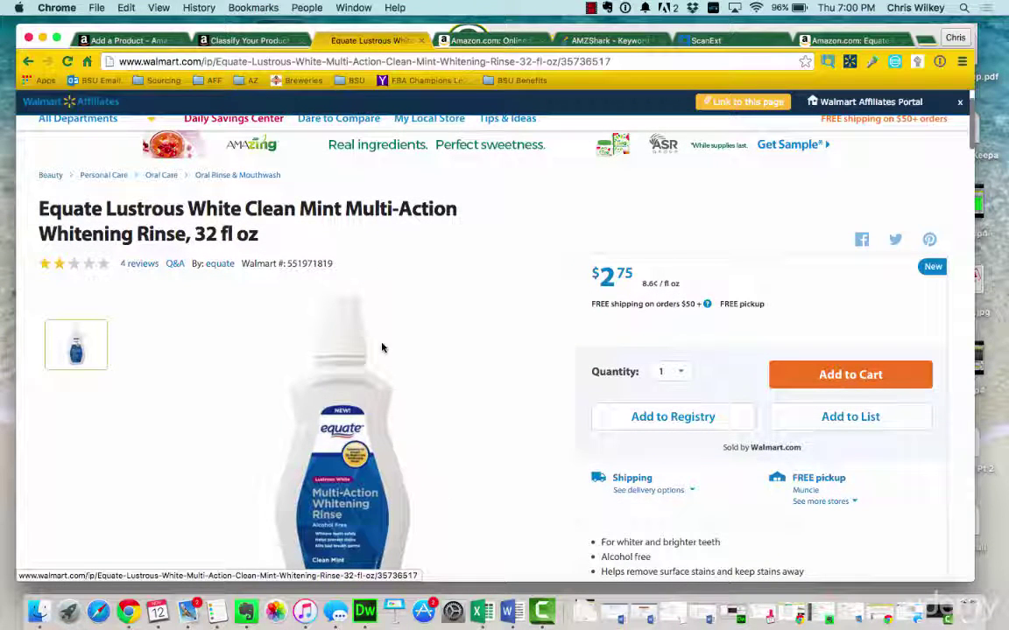
{"action": "scroll", "coordinate": [381, 348], "scroll_direction": "down", "scroll_amount": 1}
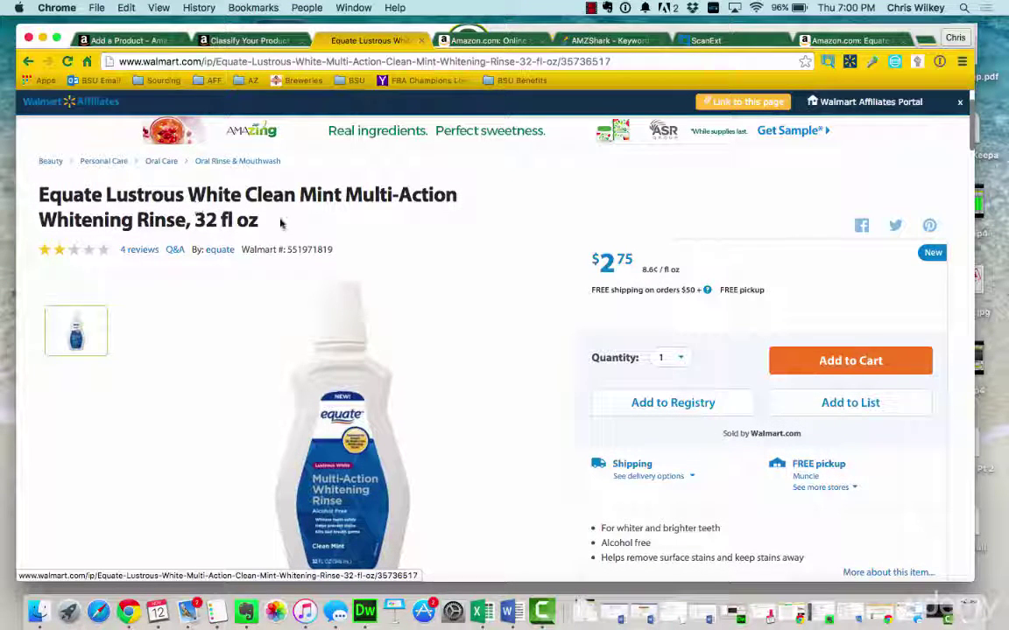
{"action": "left_click_drag", "start_coordinate": [281, 223], "coordinate": [28, 195]}
{"action": "right_click", "coordinate": [69, 203]}
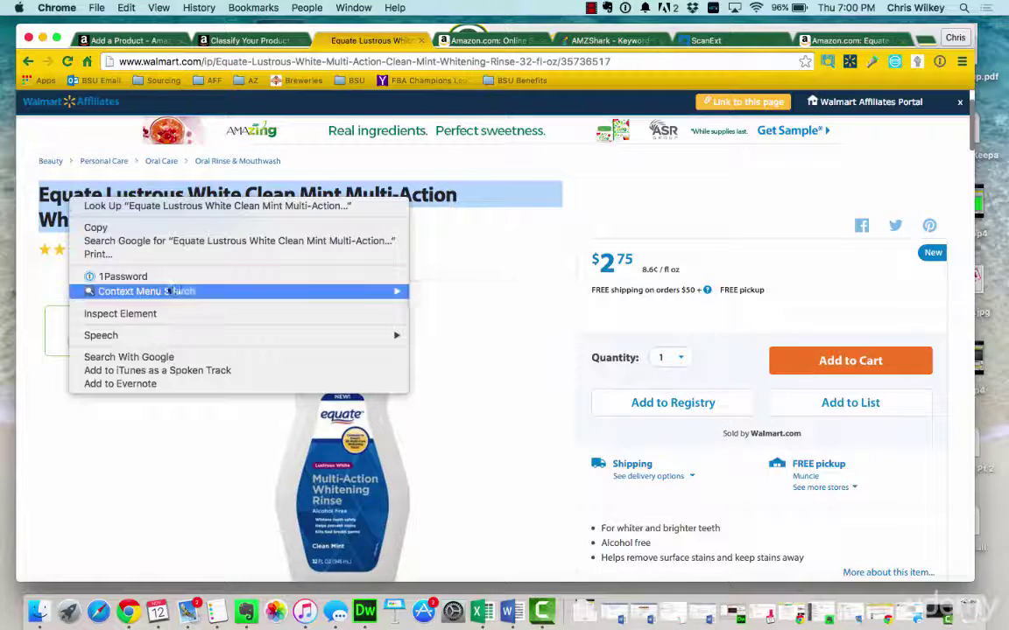
{"action": "mouse_move", "coordinate": [175, 290]}
{"action": "left_click", "coordinate": [434, 293]}
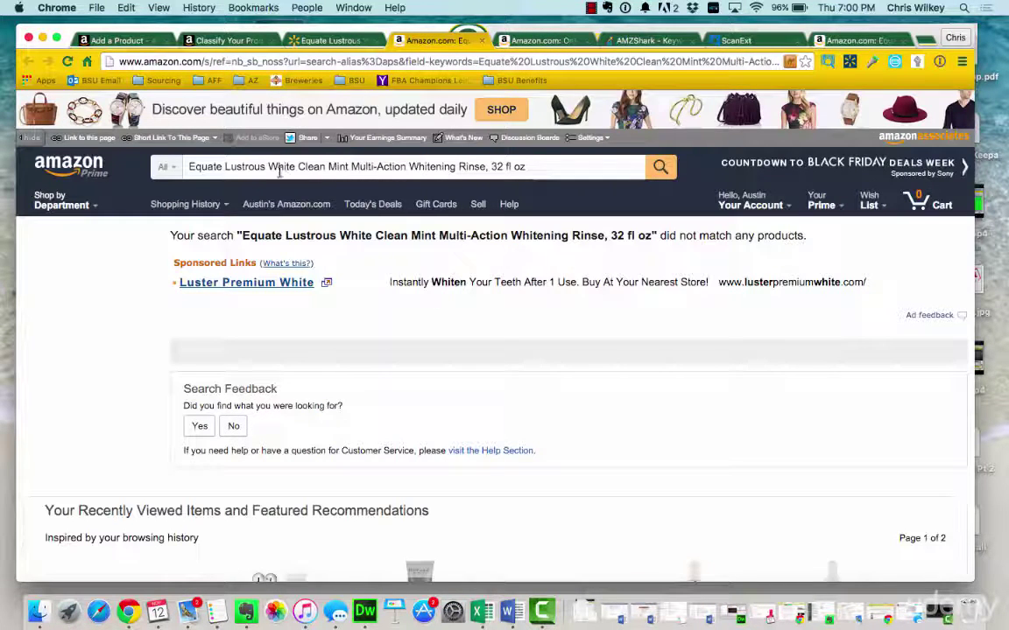
Shorten the Amazon search to "Equate Lustrous White Clean" and check the results for a matching product.
{"action": "left_click_drag", "start_coordinate": [327, 166], "coordinate": [553, 166]}
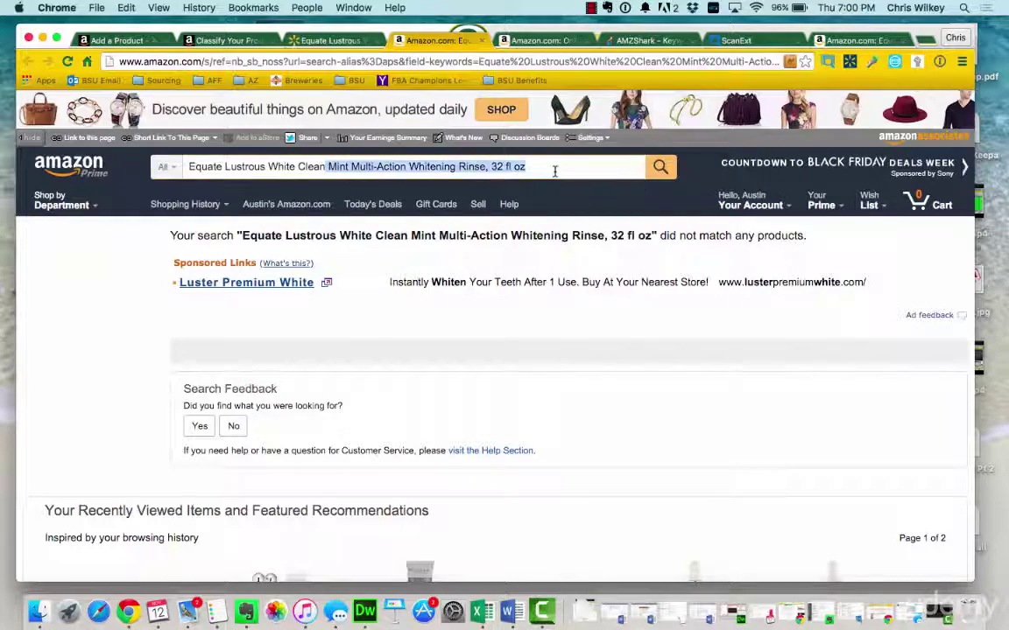
{"action": "key", "text": "BackSpace"}
{"action": "key", "text": "Return"}
{"action": "scroll", "coordinate": [397, 318], "scroll_direction": "down", "scroll_amount": 10}
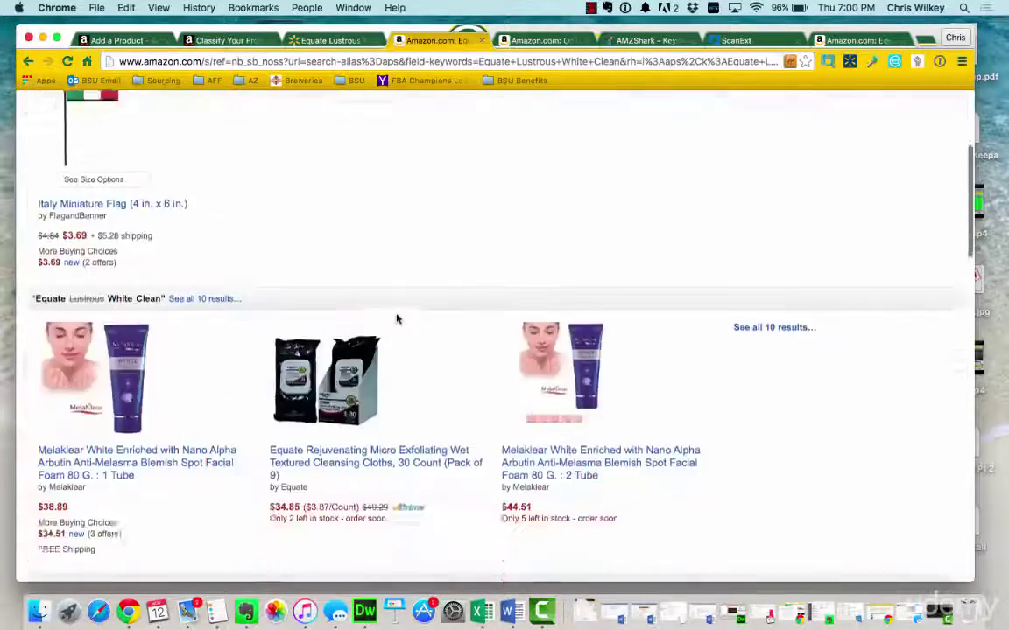
{"action": "scroll", "coordinate": [397, 318], "scroll_direction": "down", "scroll_amount": 5}
{"action": "scroll", "coordinate": [397, 318], "scroll_direction": "up", "scroll_amount": 15}
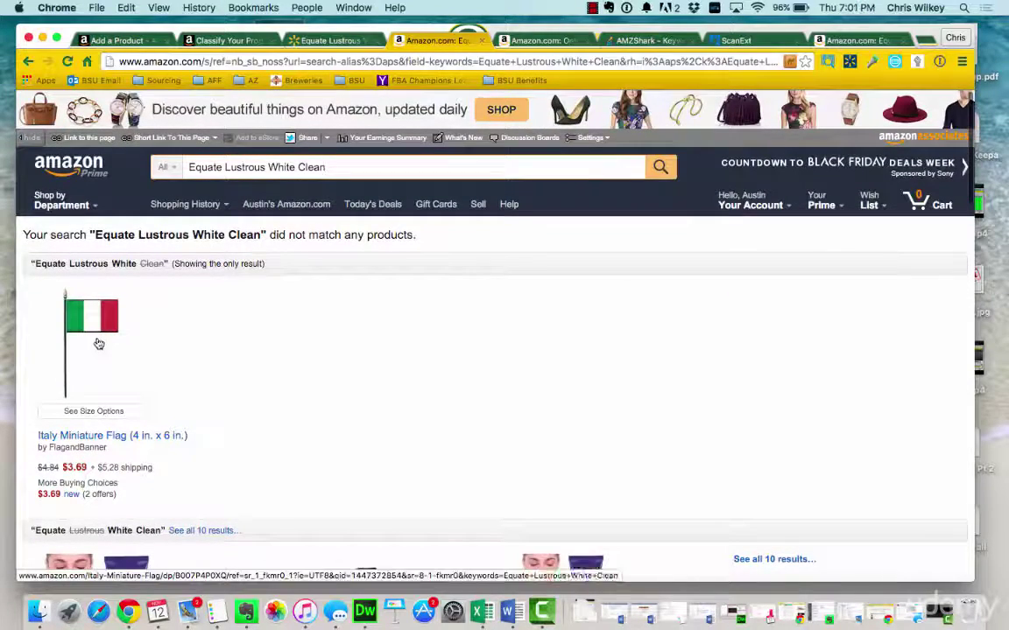
Examine the mouthwash's description, specifications, model number and customer reviews on its Walmart page.
{"action": "left_click", "coordinate": [300, 38]}
{"action": "scroll", "coordinate": [412, 323], "scroll_direction": "down", "scroll_amount": 10}
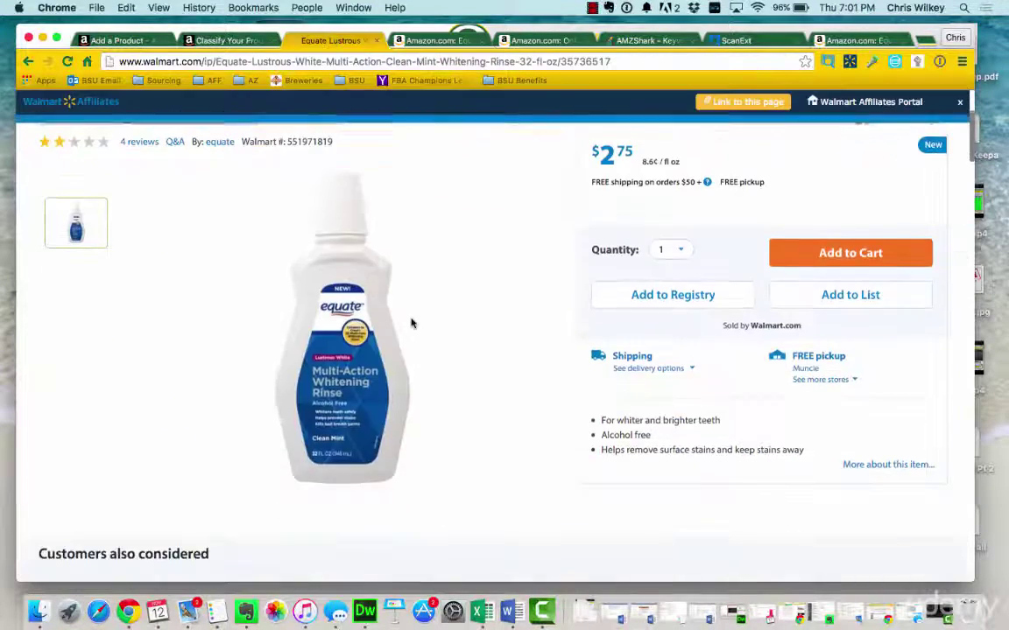
{"action": "scroll", "coordinate": [412, 323], "scroll_direction": "down", "scroll_amount": 5}
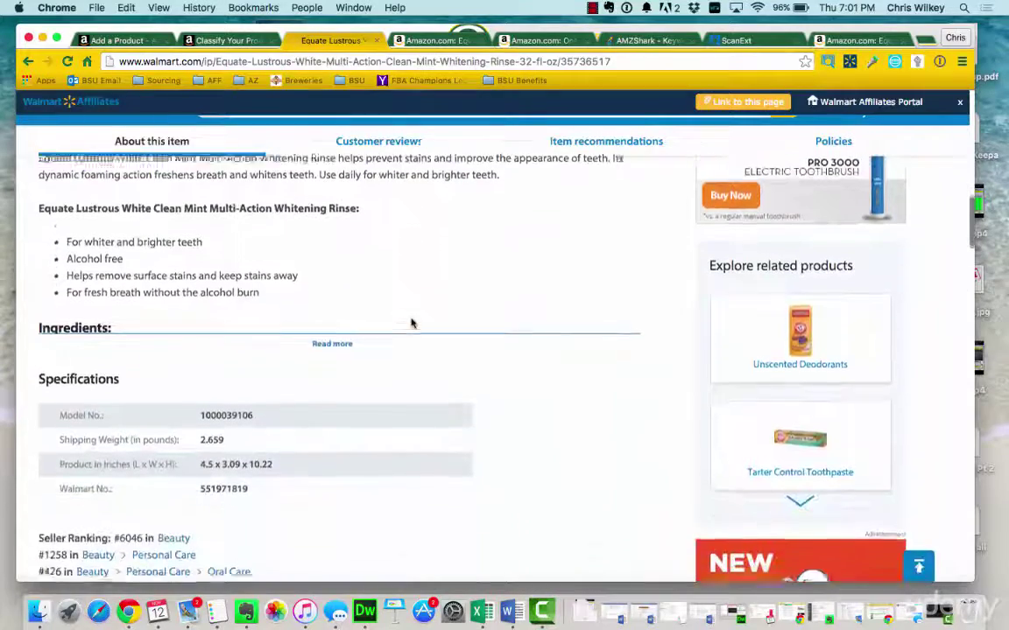
{"action": "scroll", "coordinate": [215, 446], "scroll_direction": "down", "scroll_amount": 10}
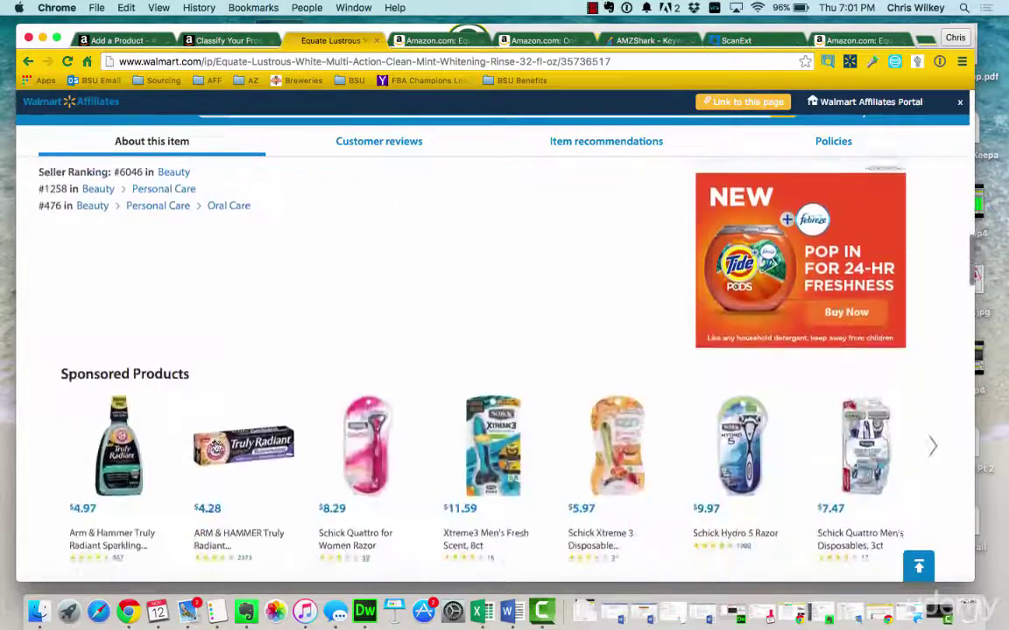
{"action": "scroll", "coordinate": [215, 442], "scroll_direction": "down", "scroll_amount": 8}
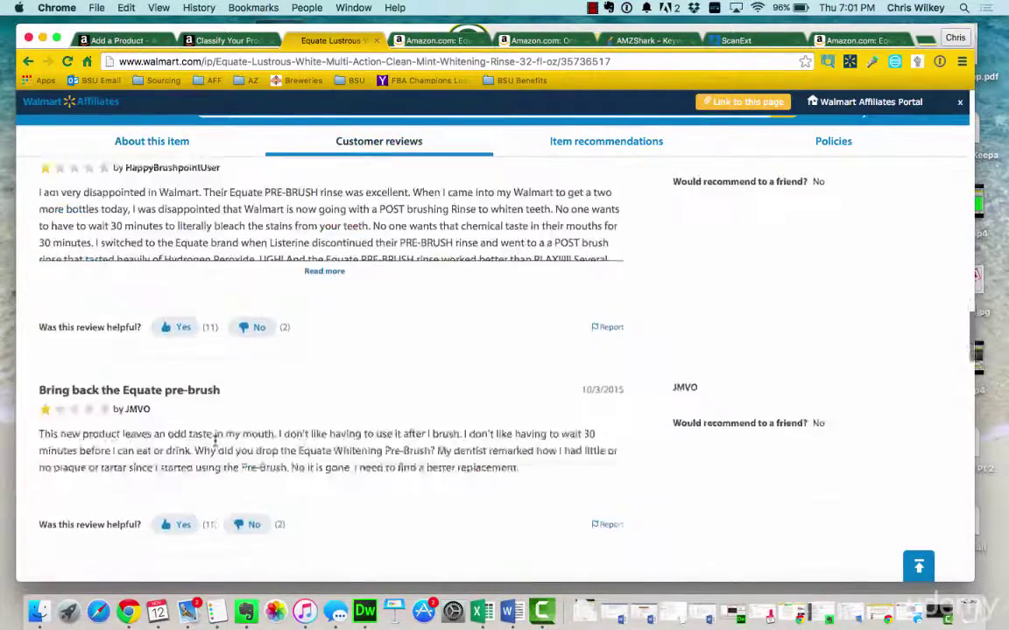
{"action": "scroll", "coordinate": [215, 443], "scroll_direction": "up", "scroll_amount": 15}
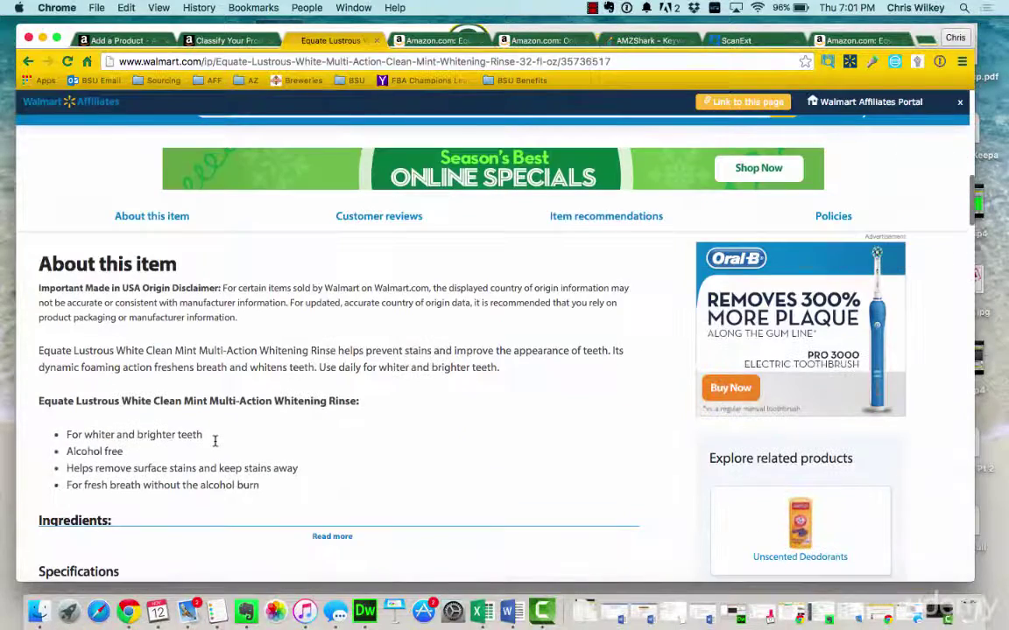
{"action": "scroll", "coordinate": [217, 437], "scroll_direction": "down", "scroll_amount": 5}
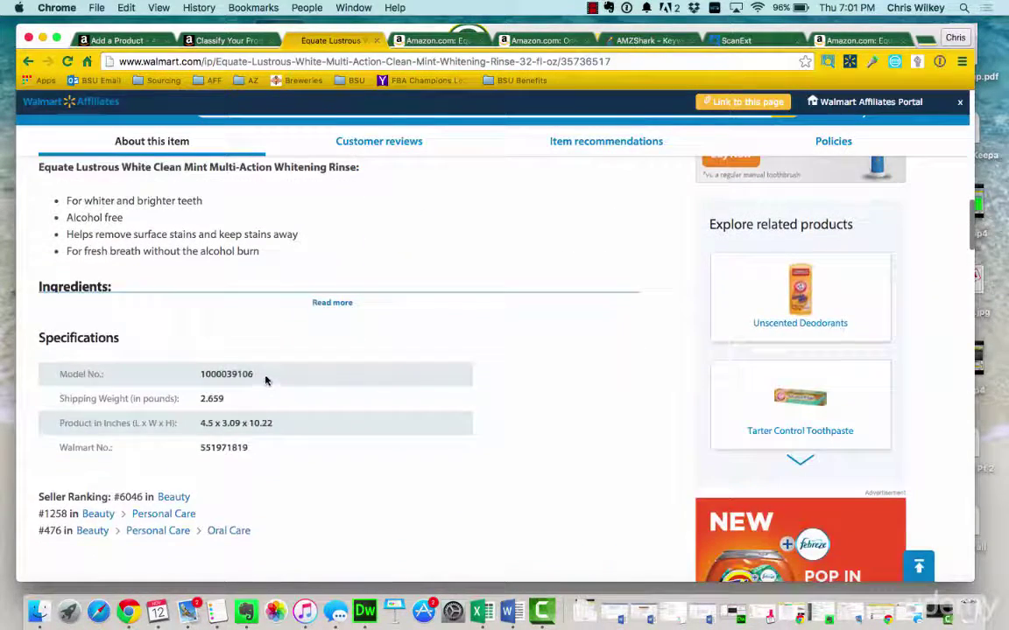
{"action": "left_click_drag", "start_coordinate": [266, 378], "coordinate": [207, 376]}
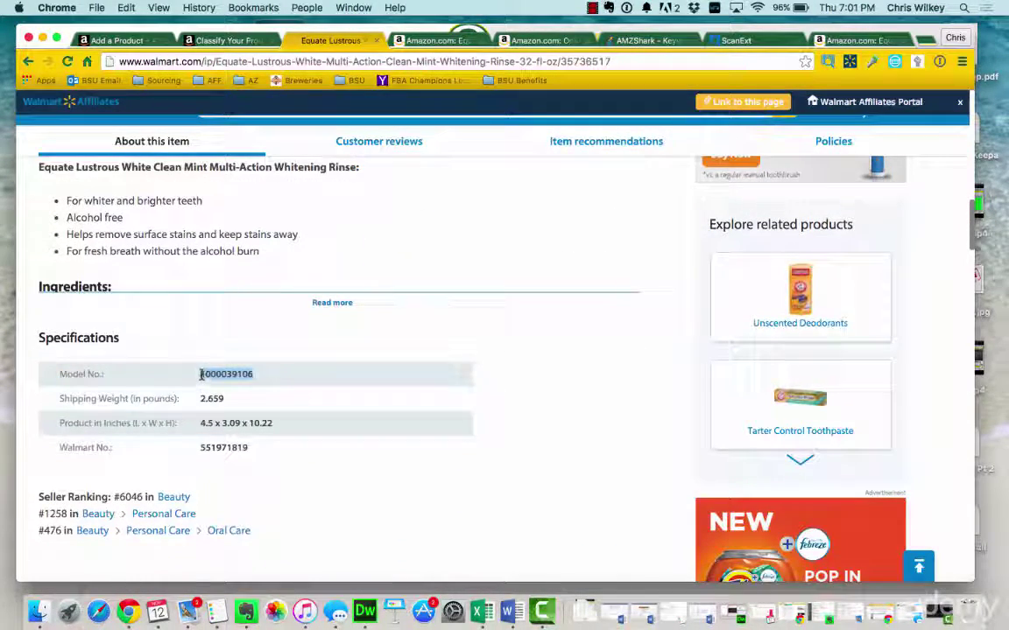
{"action": "scroll", "coordinate": [200, 377], "scroll_direction": "up", "scroll_amount": 15}
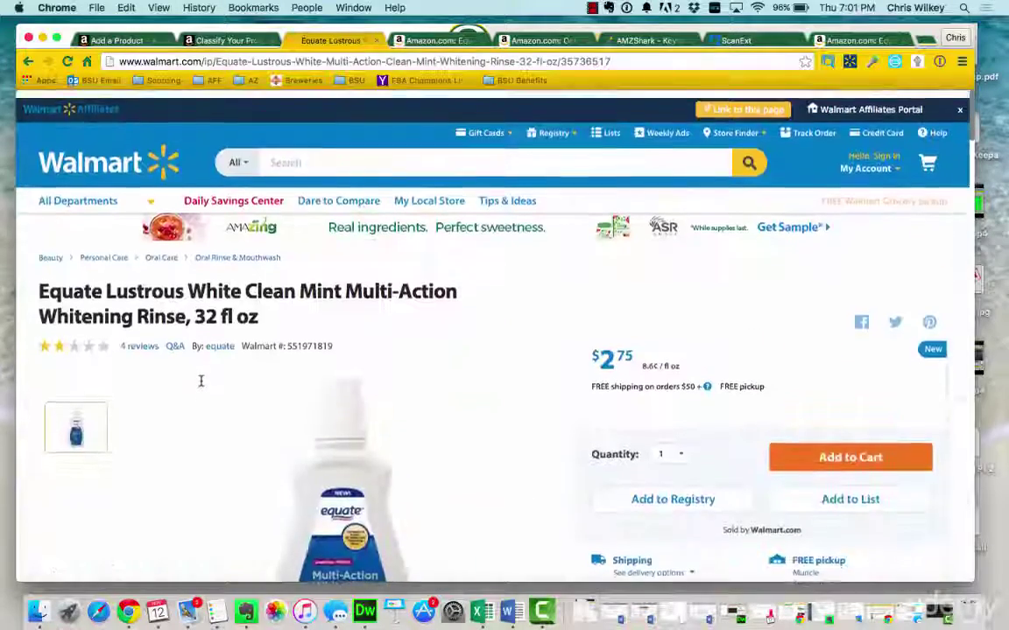
{"action": "scroll", "coordinate": [243, 473], "scroll_direction": "down", "scroll_amount": 2}
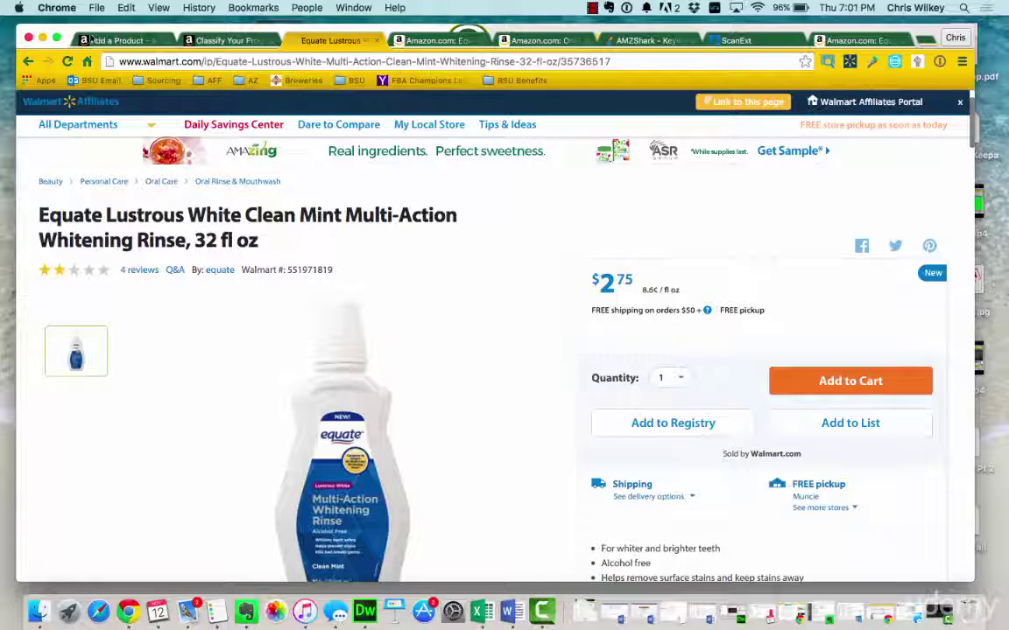
Switch to the Add a Product page in Amazon Seller Central.
{"action": "left_click", "coordinate": [209, 42]}
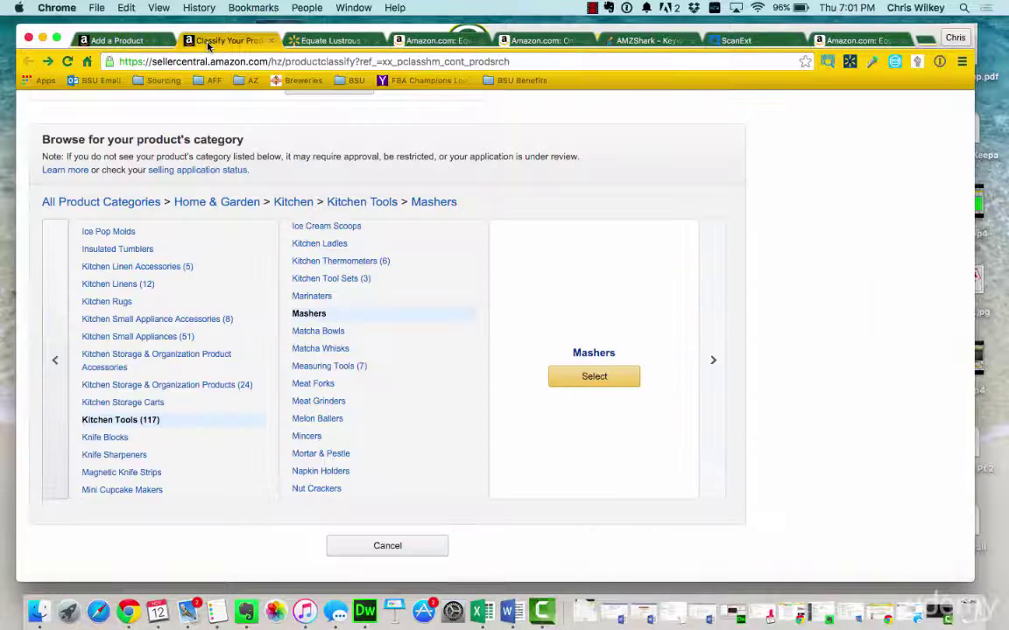
{"action": "left_click", "coordinate": [328, 41]}
{"action": "left_click", "coordinate": [400, 42]}
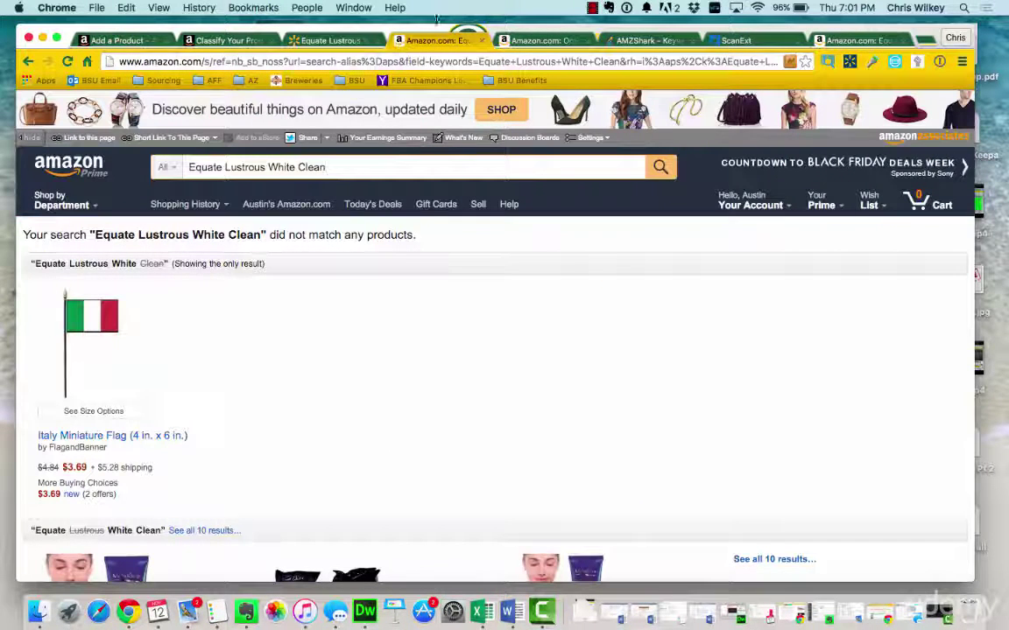
{"action": "left_click", "coordinate": [133, 40]}
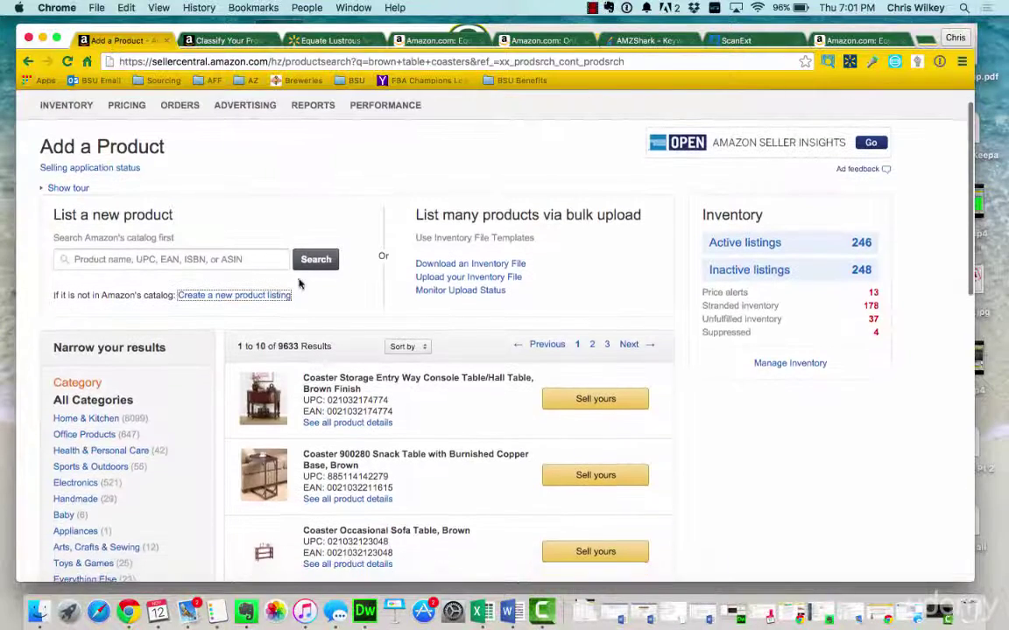
{"action": "left_click", "coordinate": [202, 259]}
{"action": "type", "text": "mot"}
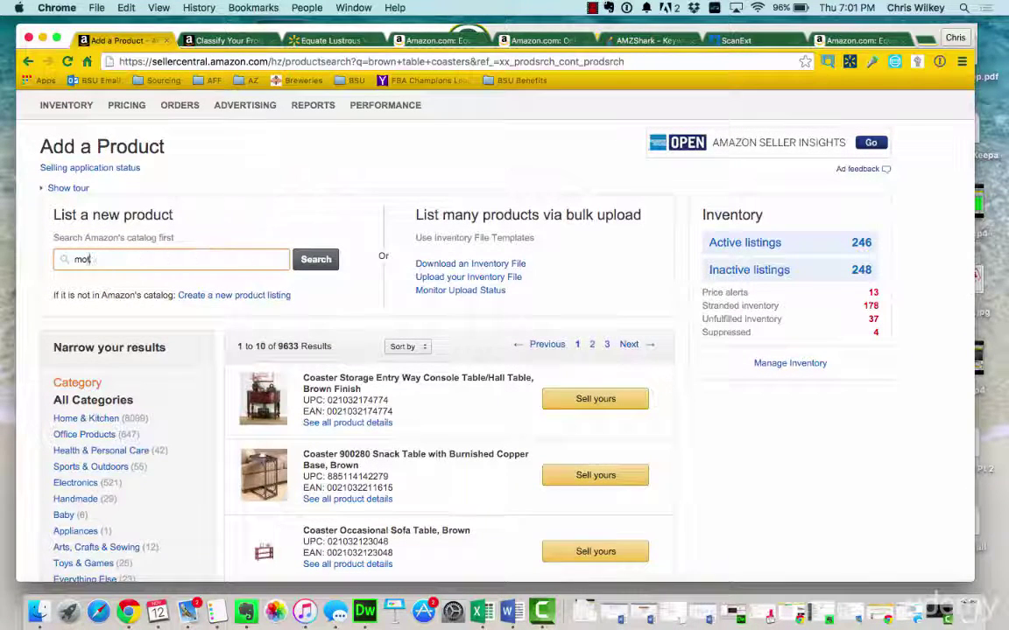
{"action": "key", "text": "BackSpace"}
{"action": "key", "text": "BackSpace"}
{"action": "key", "text": "BackSpace"}
{"action": "key", "text": "BackSpace"}
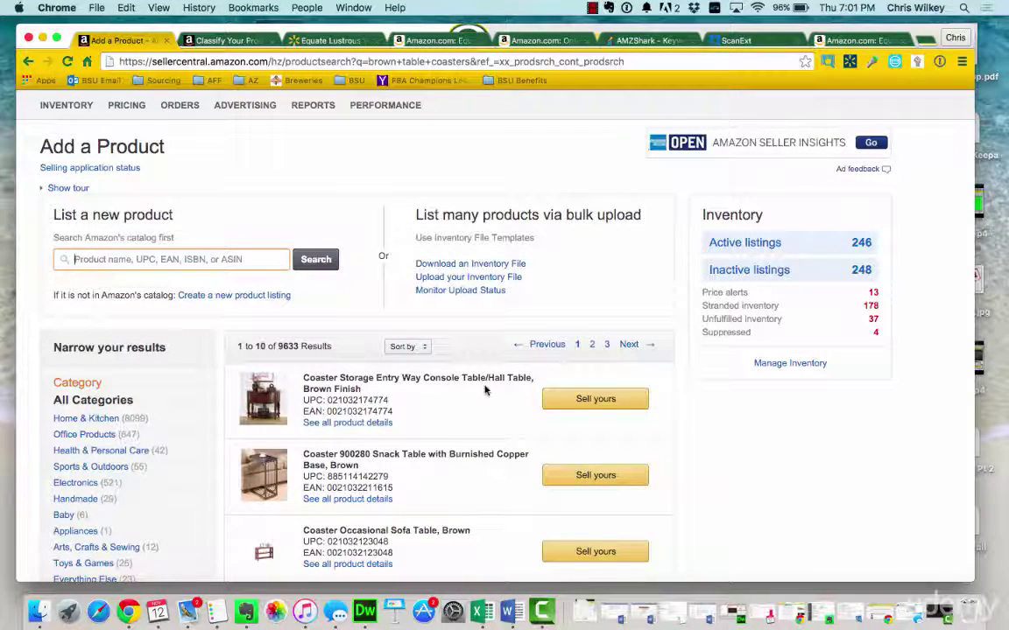
{"action": "scroll", "coordinate": [485, 390], "scroll_direction": "down", "scroll_amount": 3}
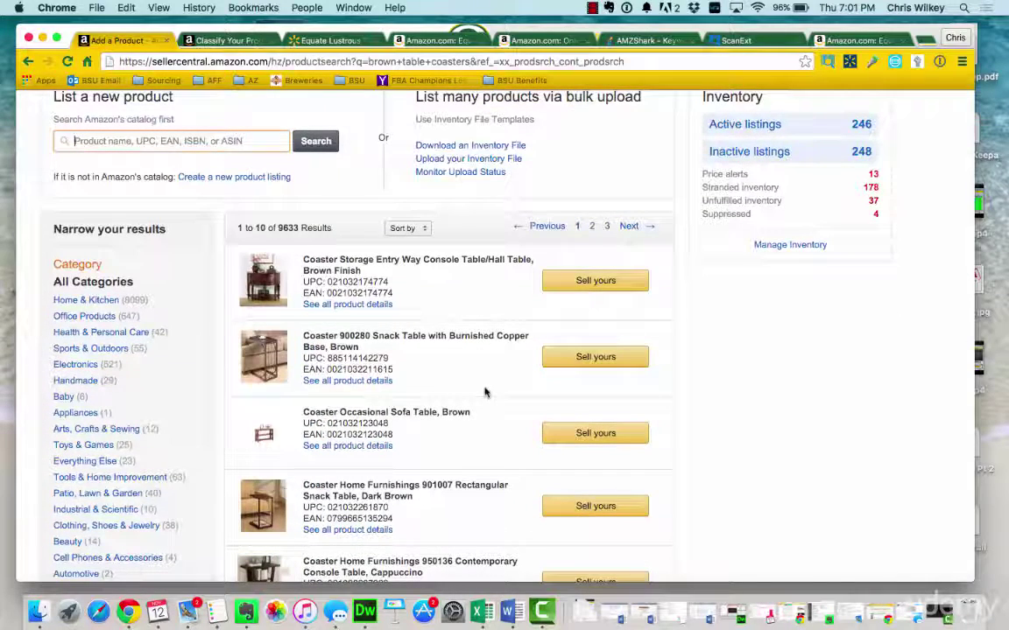
{"action": "scroll", "coordinate": [368, 371], "scroll_direction": "up", "scroll_amount": 1}
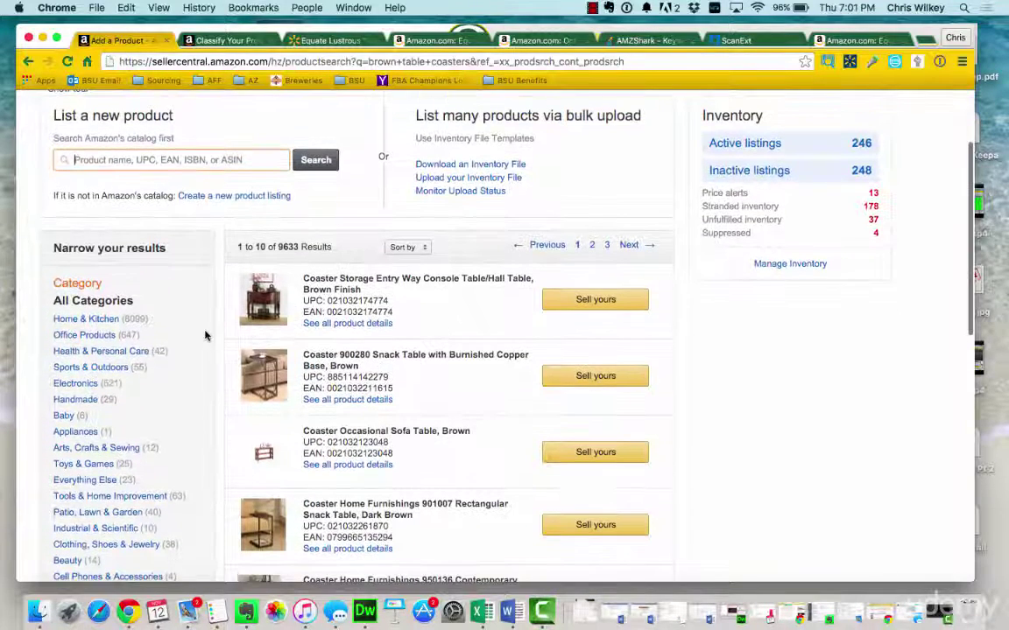
{"action": "scroll", "coordinate": [158, 348], "scroll_direction": "up", "scroll_amount": 3}
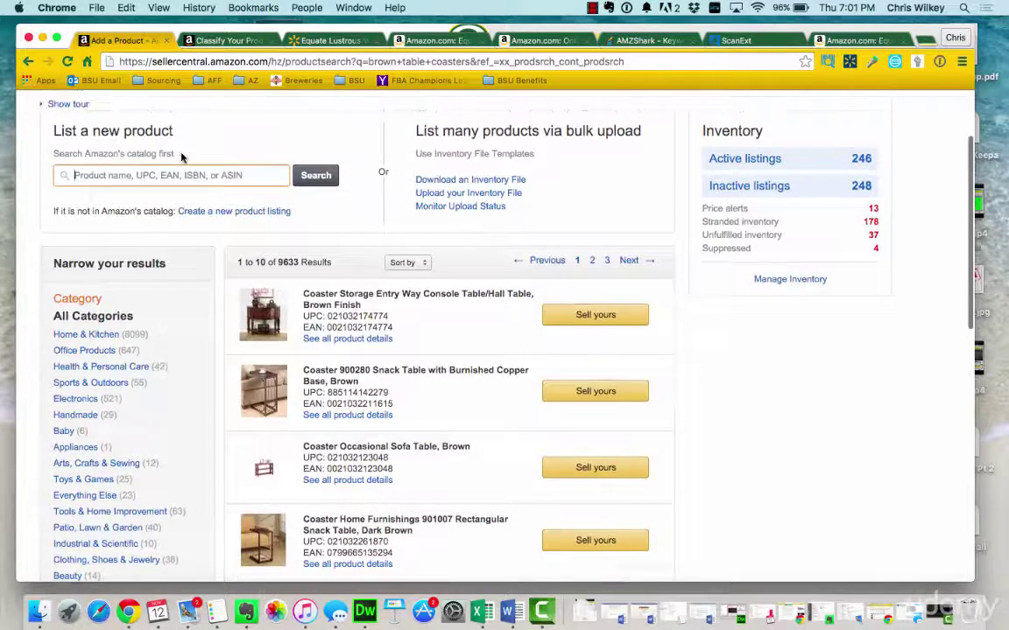
Open a fresh Add a Product page from the inventory options and start creating a new product listing.
{"action": "mouse_move", "coordinate": [162, 122]}
{"action": "mouse_move", "coordinate": [66, 110]}
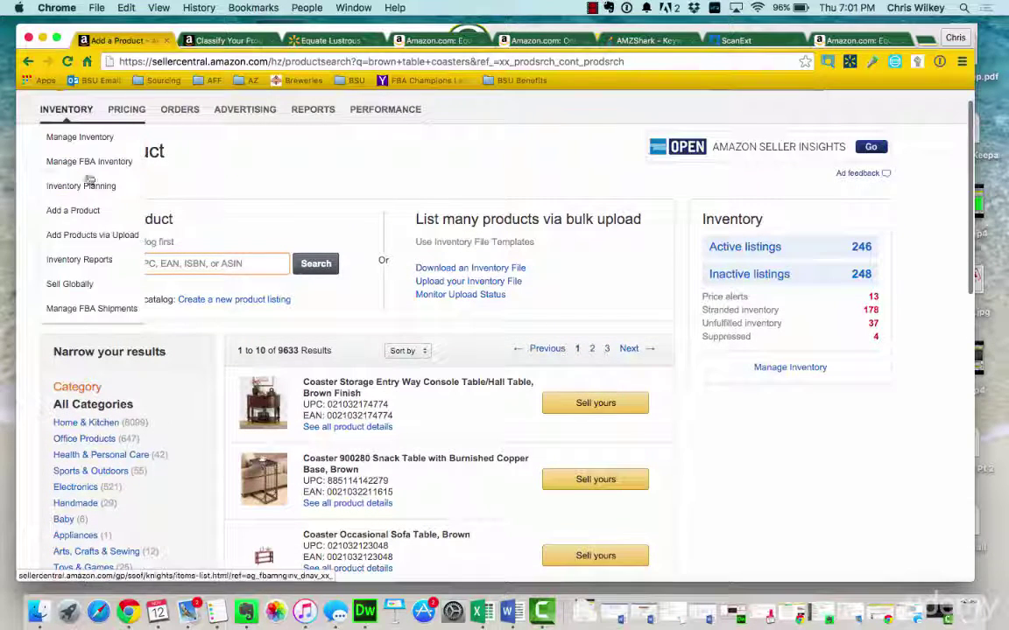
{"action": "left_click", "coordinate": [91, 210]}
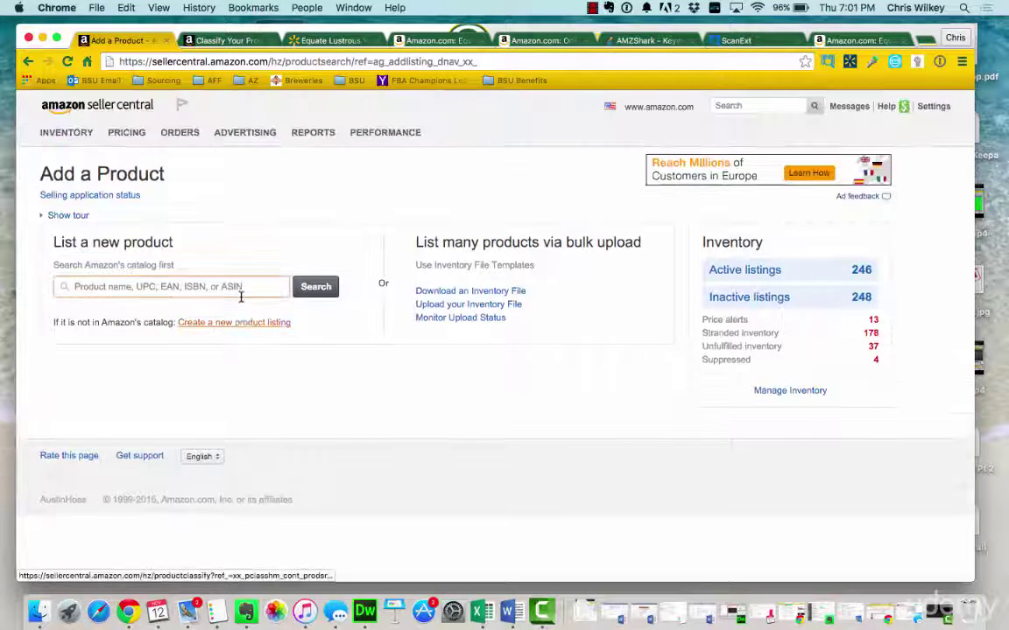
{"action": "left_click", "coordinate": [246, 323]}
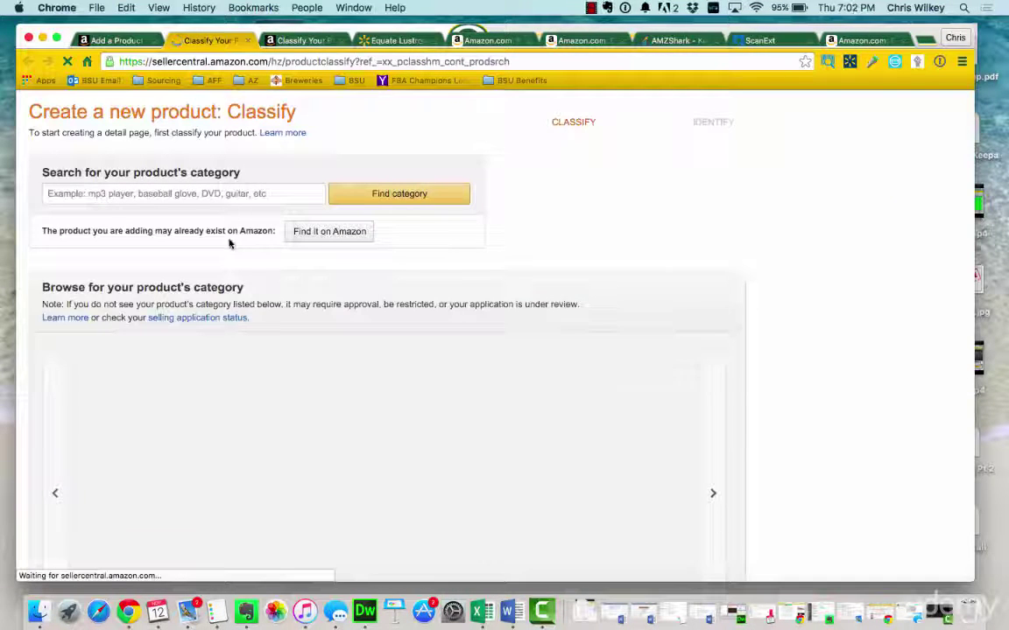
Look through the product category list, then search for the new product's category with "mouthwash".
{"action": "scroll", "coordinate": [225, 257], "scroll_direction": "down", "scroll_amount": 2}
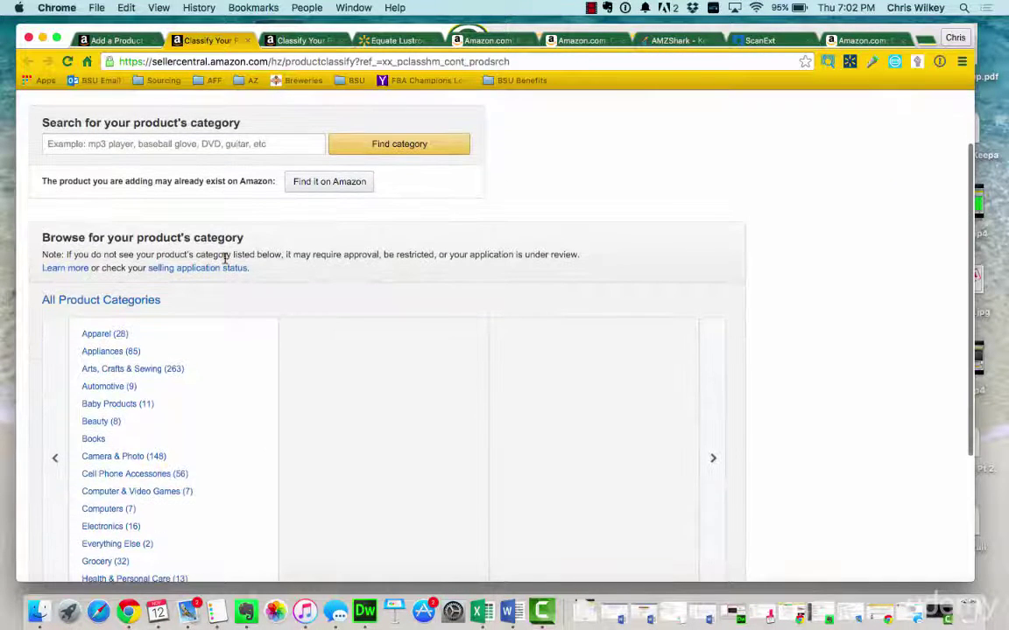
{"action": "scroll", "coordinate": [225, 259], "scroll_direction": "down", "scroll_amount": 3}
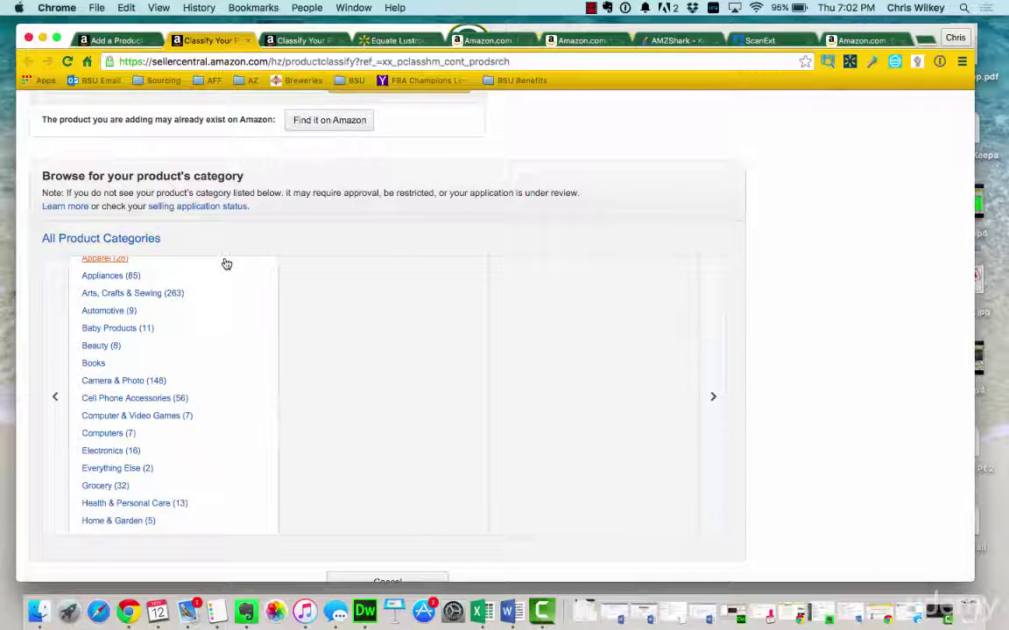
{"action": "scroll", "coordinate": [225, 263], "scroll_direction": "down", "scroll_amount": 5}
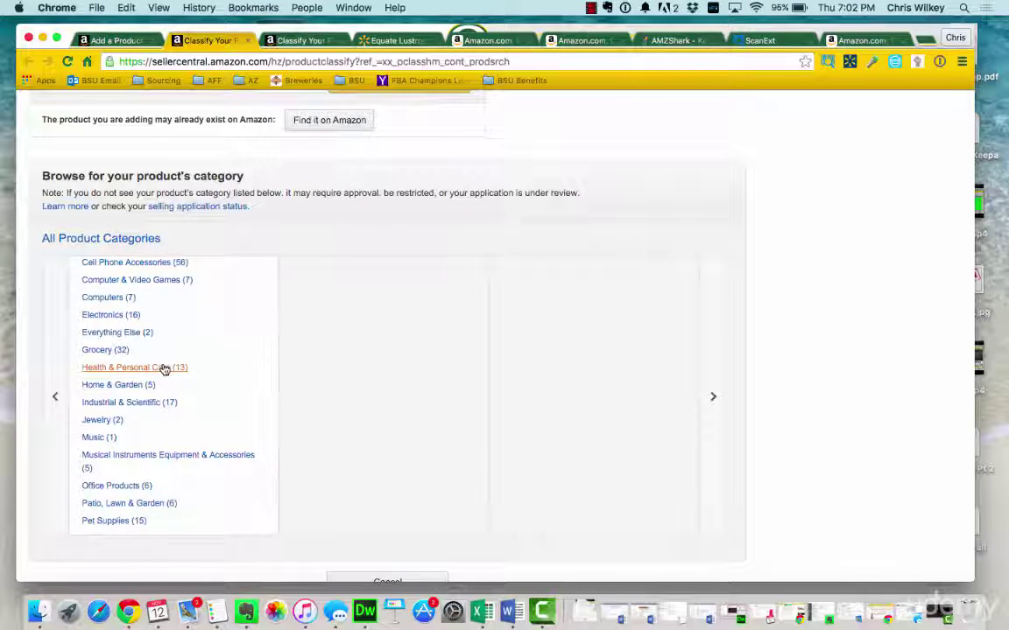
{"action": "scroll", "coordinate": [200, 205], "scroll_direction": "up", "scroll_amount": 3}
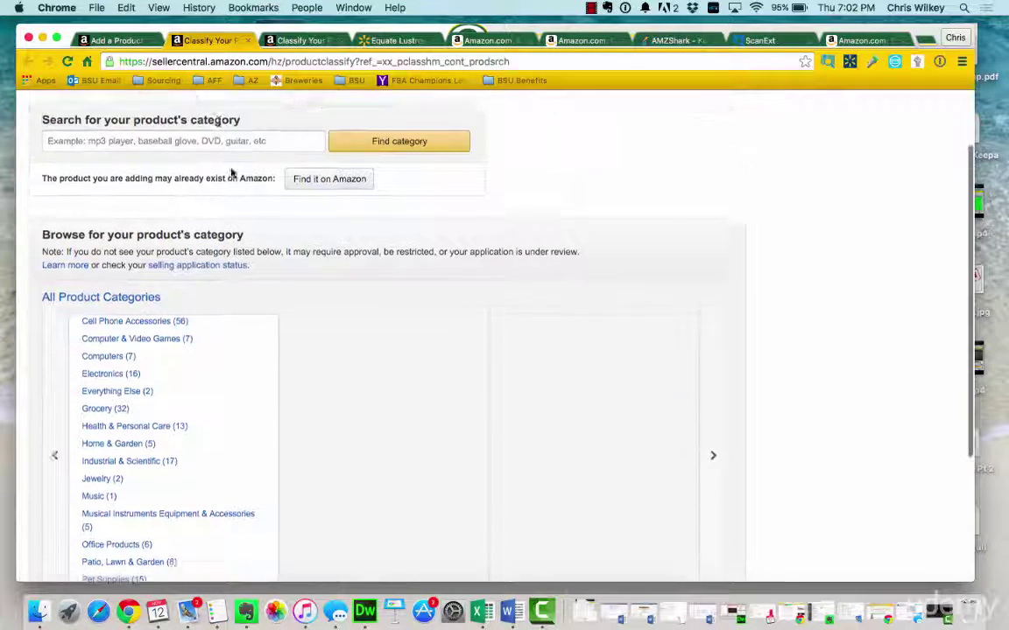
{"action": "left_click", "coordinate": [200, 181]}
{"action": "type", "text": "mou"}
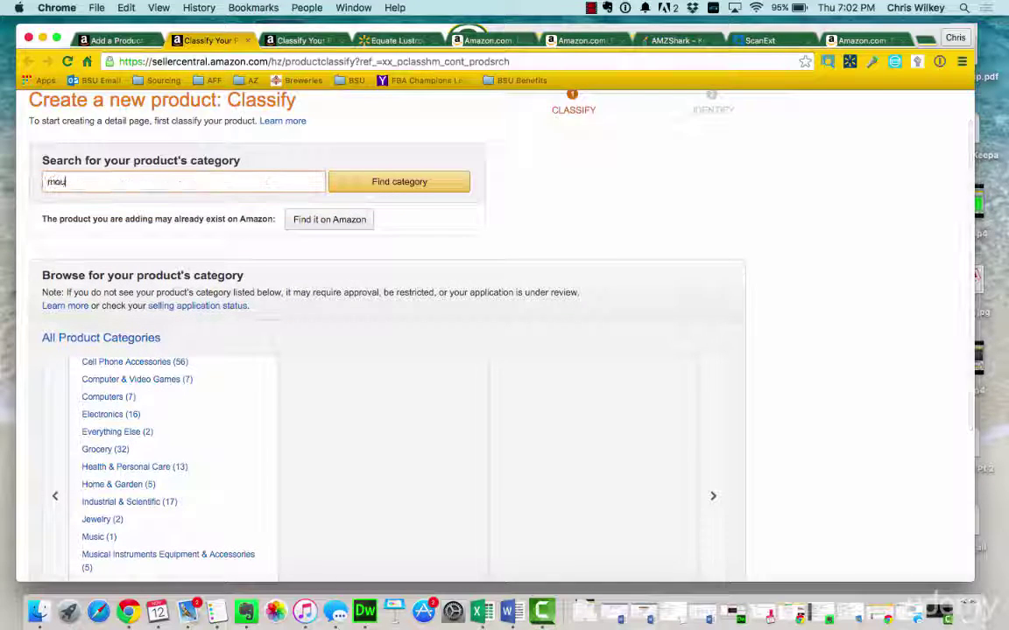
{"action": "type", "text": "thwash"}
{"action": "key", "text": "Return"}
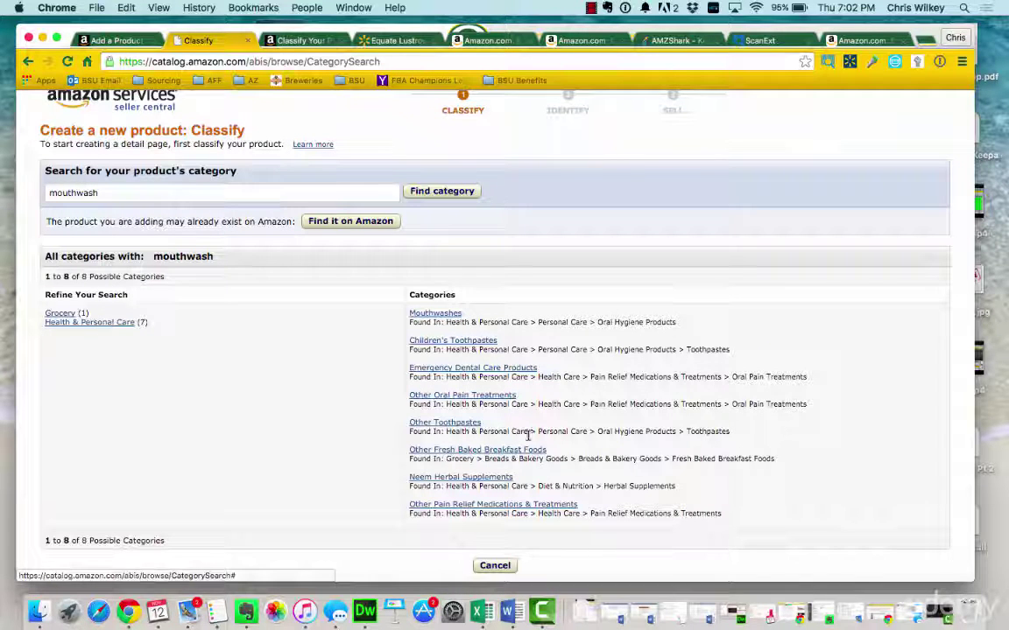
Compare the category paths of Other Fresh Baked Breakfast Foods and Mouthwashes among the suggested categories.
{"action": "left_click_drag", "start_coordinate": [550, 450], "coordinate": [415, 454]}
{"action": "left_click", "coordinate": [583, 446]}
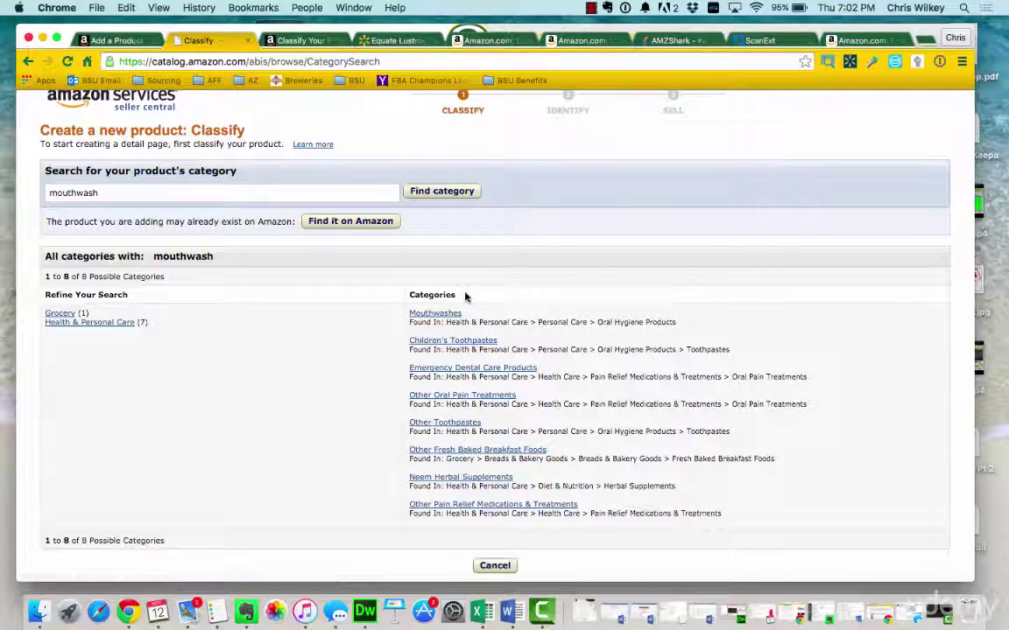
{"action": "left_click_drag", "start_coordinate": [478, 322], "coordinate": [656, 322]}
{"action": "left_click", "coordinate": [496, 305]}
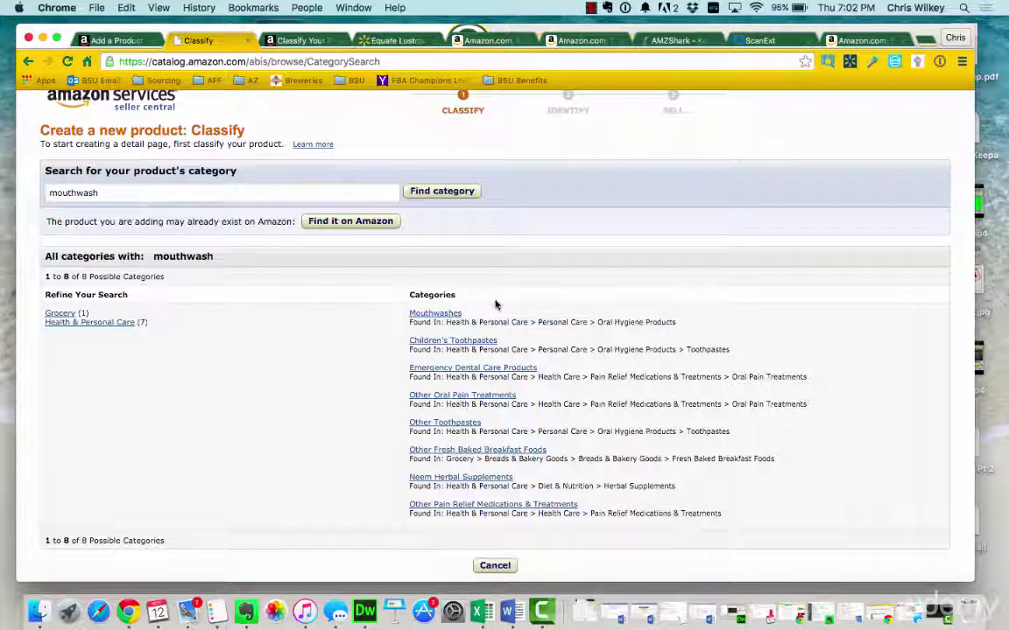
Choose the Mouthwashes category under Oral Hygiene Products for the new product.
{"action": "left_click", "coordinate": [450, 312]}
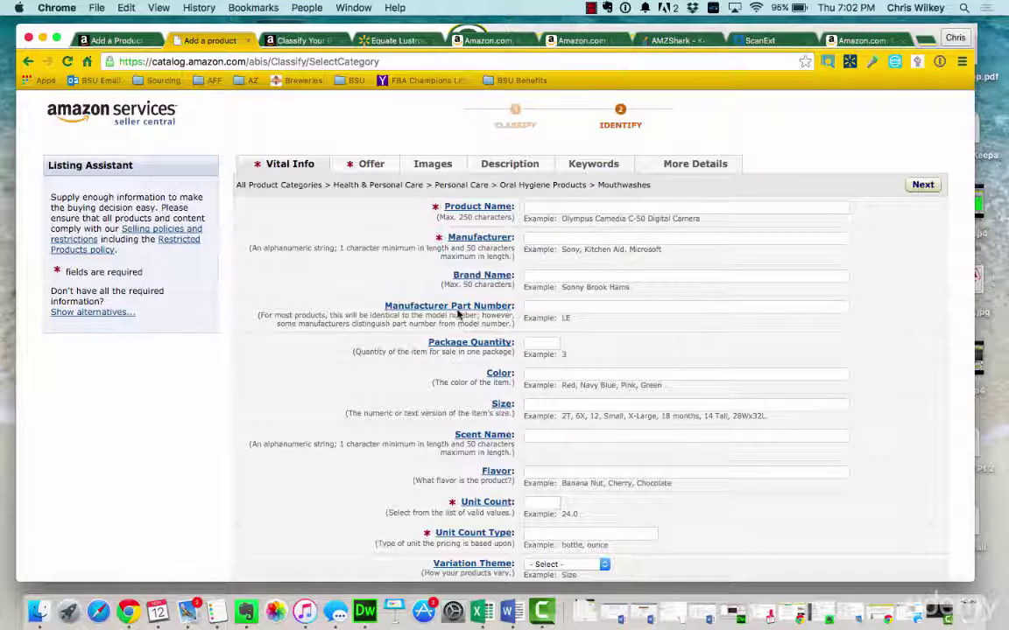
{"action": "mouse_move", "coordinate": [142, 252]}
{"action": "left_mouse_down"}
{"action": "mouse_move", "coordinate": [79, 199]}
{"action": "mouse_move", "coordinate": [50, 196]}
{"action": "mouse_move", "coordinate": [125, 250]}
{"action": "left_mouse_up"}
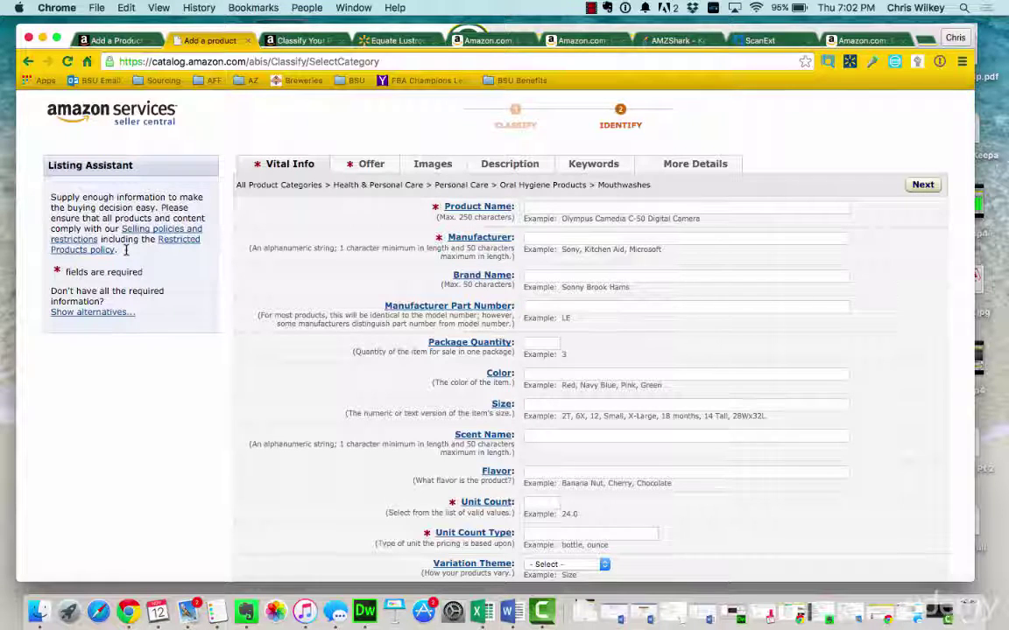
Open the selling policies and Restricted Products policy pages separately, look through both, and return to the new product form.
{"action": "left_click", "coordinate": [179, 243], "text": "super"}
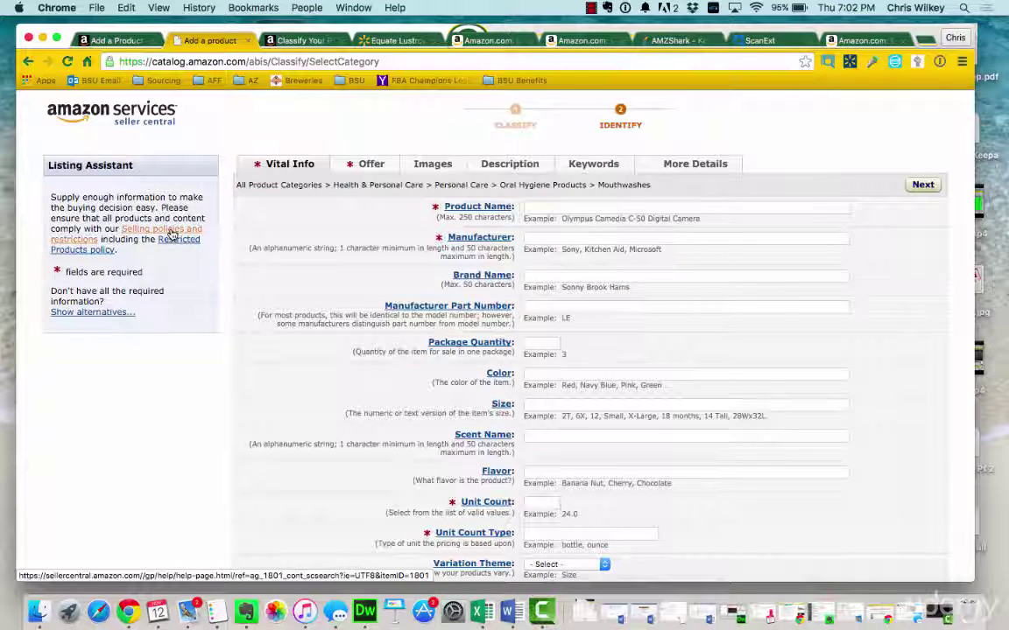
{"action": "left_click", "coordinate": [182, 244], "text": "super"}
{"action": "left_click", "coordinate": [259, 46]}
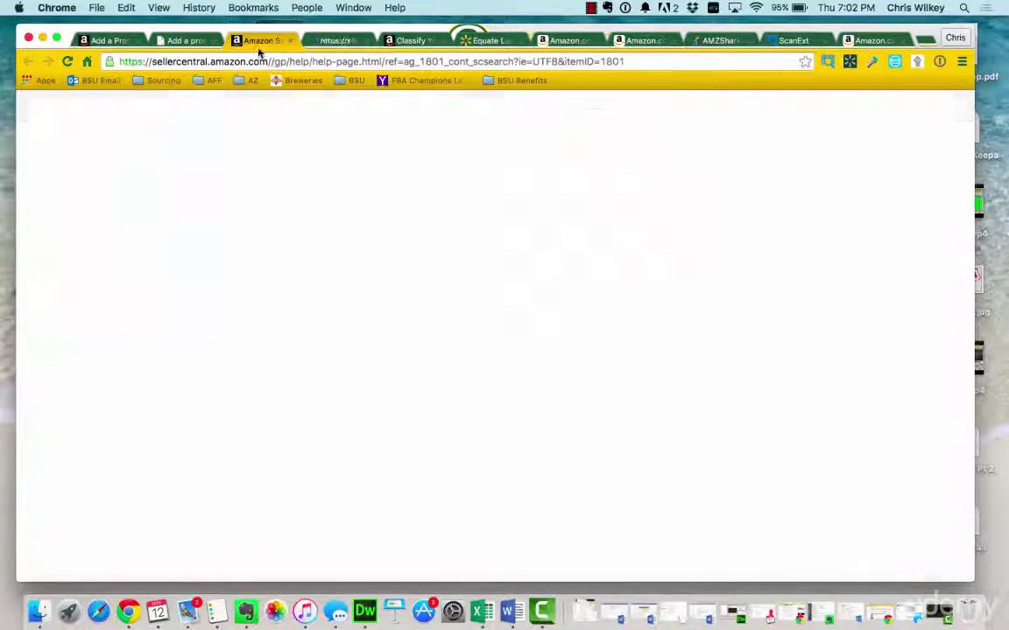
{"action": "scroll", "coordinate": [330, 210], "scroll_direction": "down", "scroll_amount": 1}
{"action": "scroll", "coordinate": [330, 210], "scroll_direction": "down", "scroll_amount": 1}
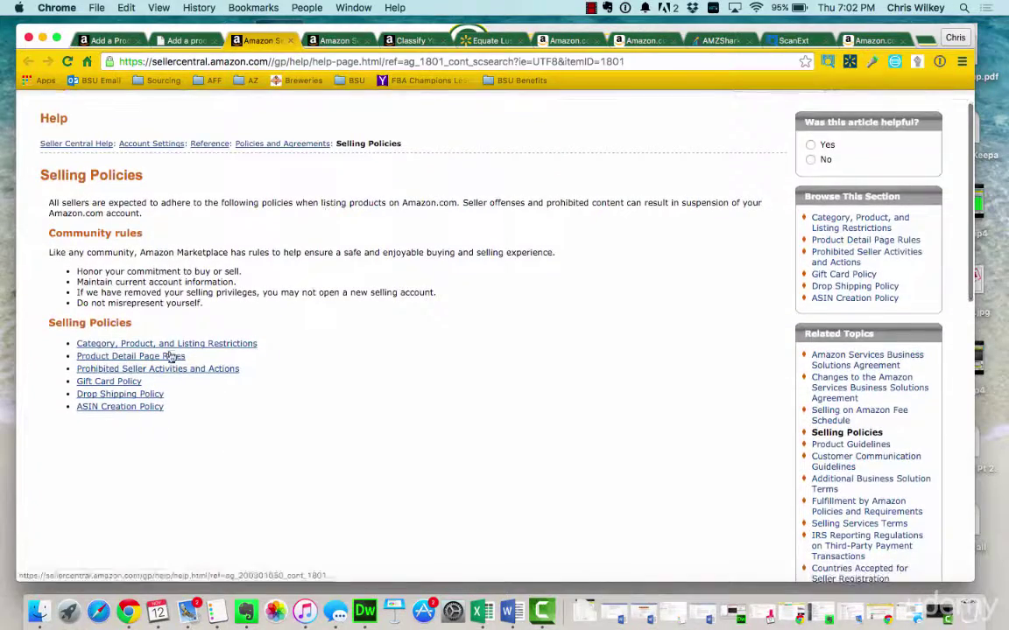
{"action": "left_click", "coordinate": [337, 40]}
{"action": "scroll", "coordinate": [308, 373], "scroll_direction": "down", "scroll_amount": 5}
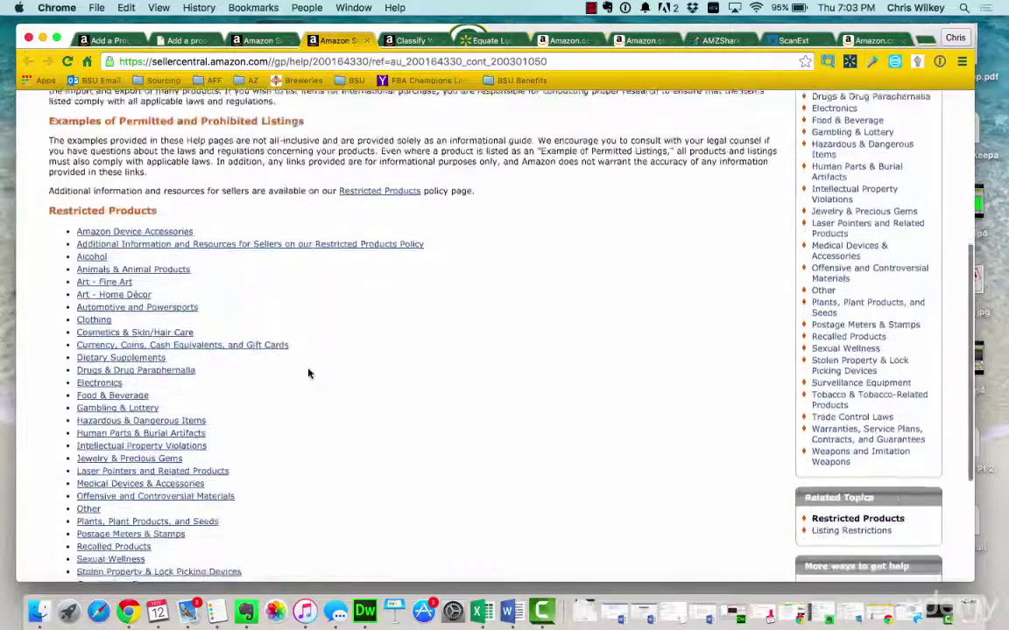
{"action": "scroll", "coordinate": [308, 374], "scroll_direction": "up", "scroll_amount": 5}
{"action": "scroll", "coordinate": [308, 374], "scroll_direction": "down", "scroll_amount": 1}
{"action": "left_click", "coordinate": [186, 40]}
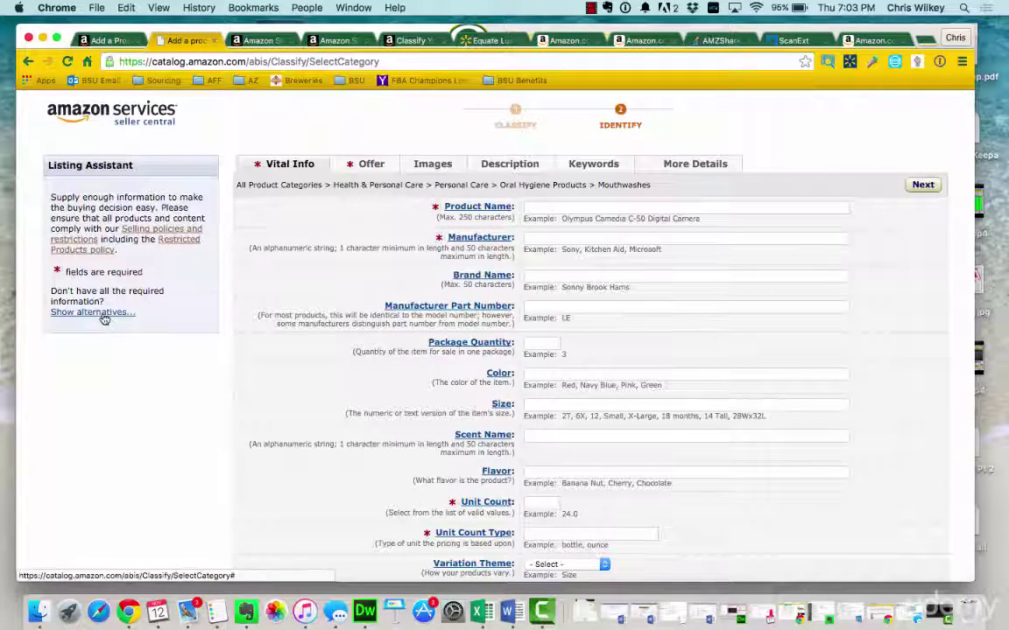
Read the description of the Product Name attribute and close its help window.
{"action": "scroll", "coordinate": [508, 213], "scroll_direction": "down", "scroll_amount": 1}
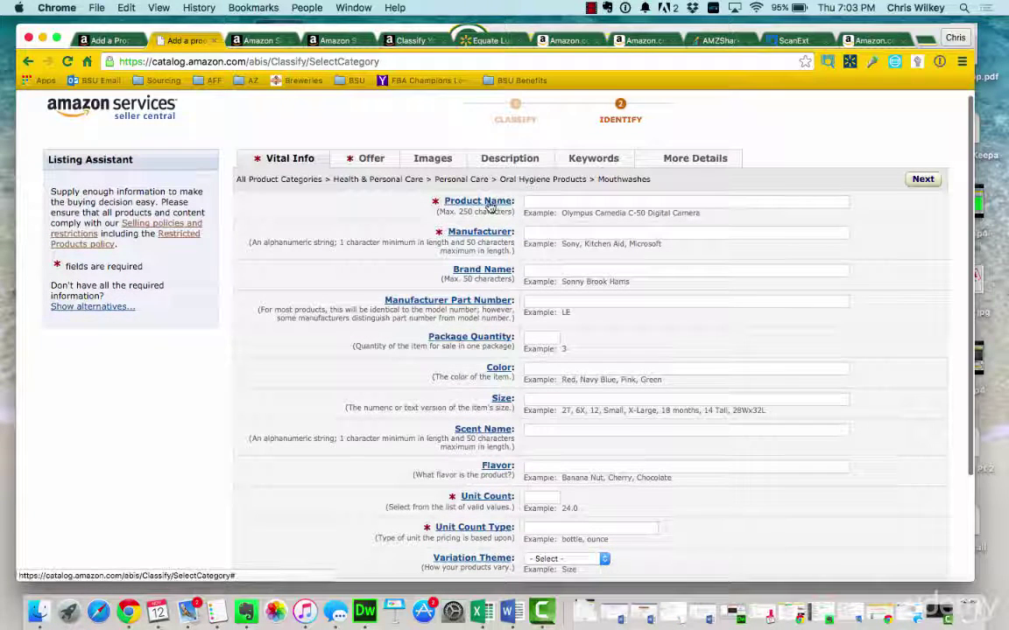
{"action": "left_click", "coordinate": [480, 201]}
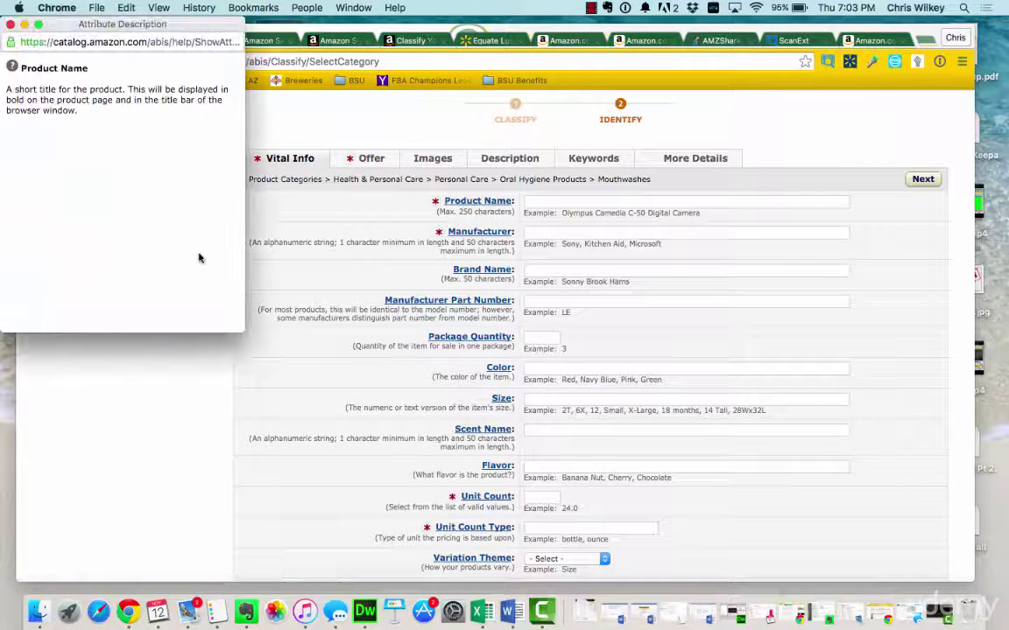
{"action": "left_click_drag", "start_coordinate": [97, 109], "coordinate": [5, 90]}
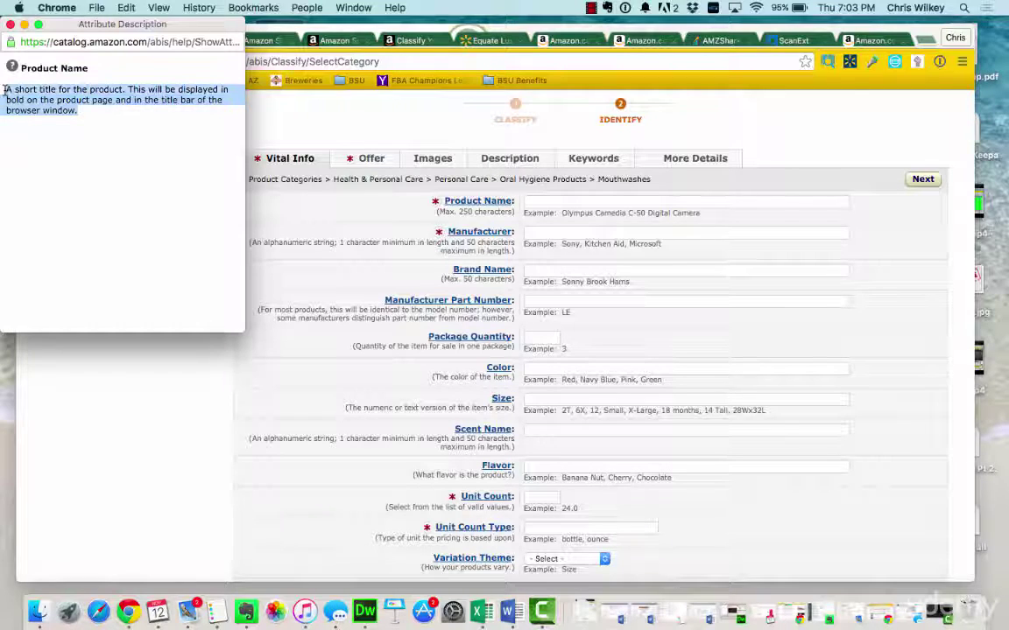
{"action": "left_click", "coordinate": [9, 25]}
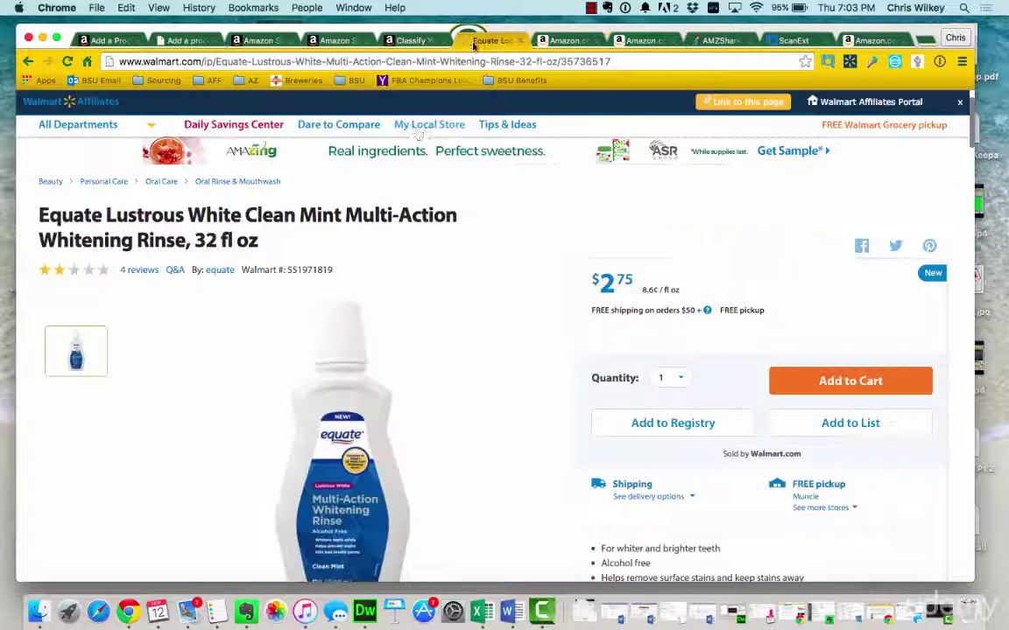
Copy the full title of the Equate Lustrous White whitening rinse from its Walmart product page.
{"action": "left_click", "coordinate": [489, 40]}
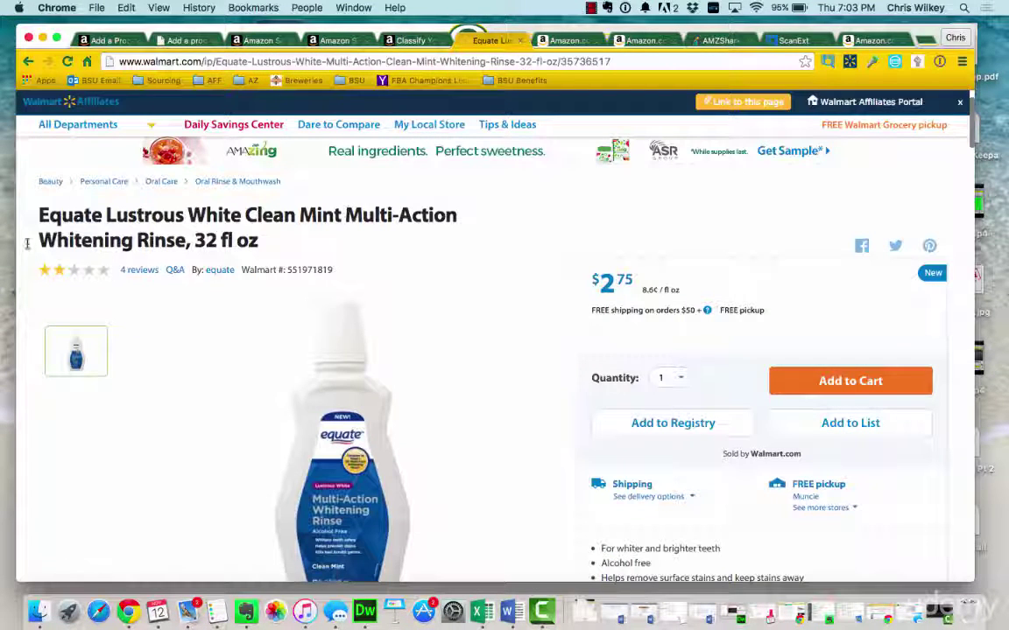
{"action": "left_click_drag", "start_coordinate": [188, 245], "coordinate": [18, 197]}
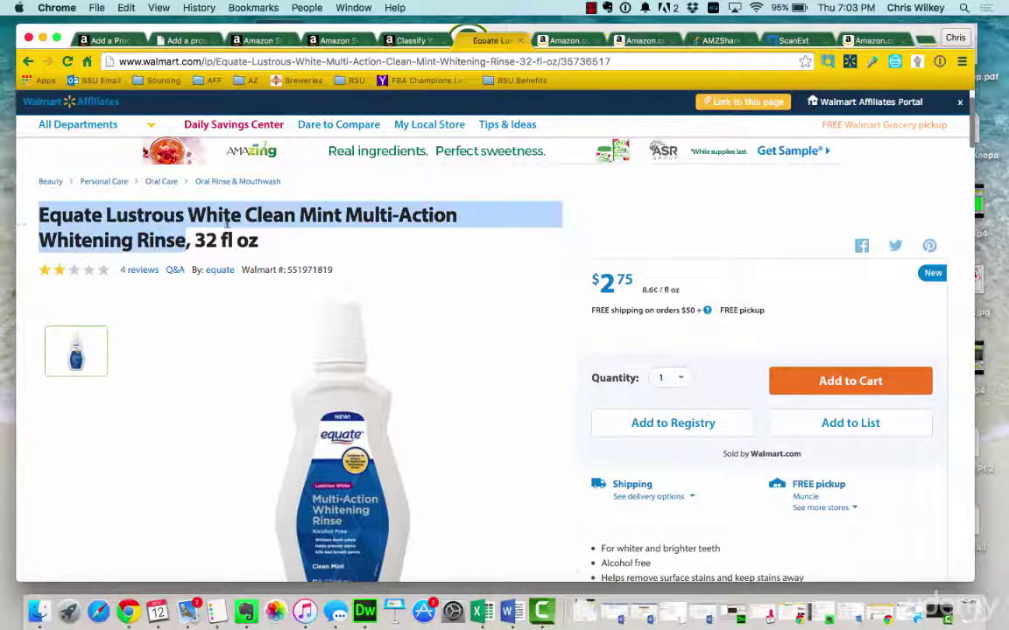
{"action": "left_click", "coordinate": [262, 238]}
{"action": "triple_click", "coordinate": [262, 238]}
{"action": "key", "text": "super+c"}
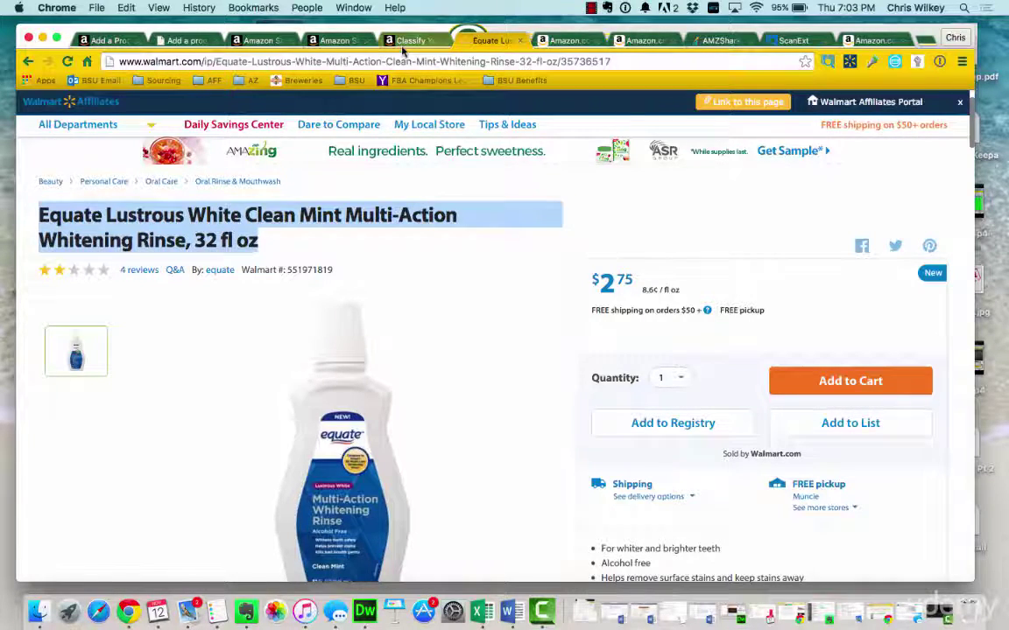
Paste the copied title as the listing's Product Name and accept all suggested capitalization changes.
{"action": "left_click", "coordinate": [409, 40]}
{"action": "left_click", "coordinate": [337, 40]}
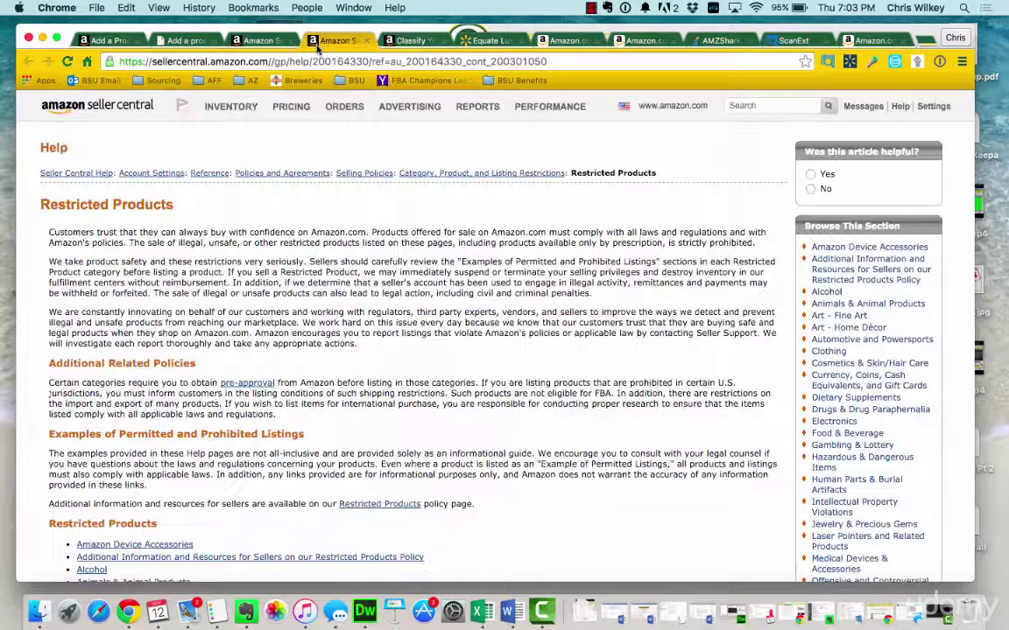
{"action": "left_click", "coordinate": [259, 40]}
{"action": "left_click", "coordinate": [172, 41]}
{"action": "left_click", "coordinate": [550, 202]}
{"action": "key", "text": "super+v"}
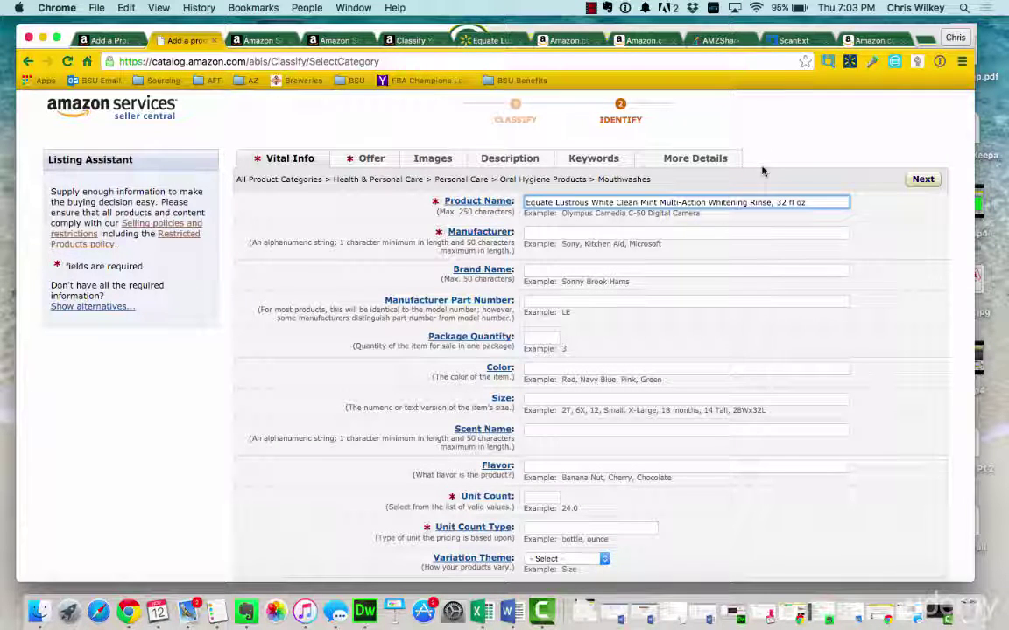
{"action": "left_click", "coordinate": [609, 233]}
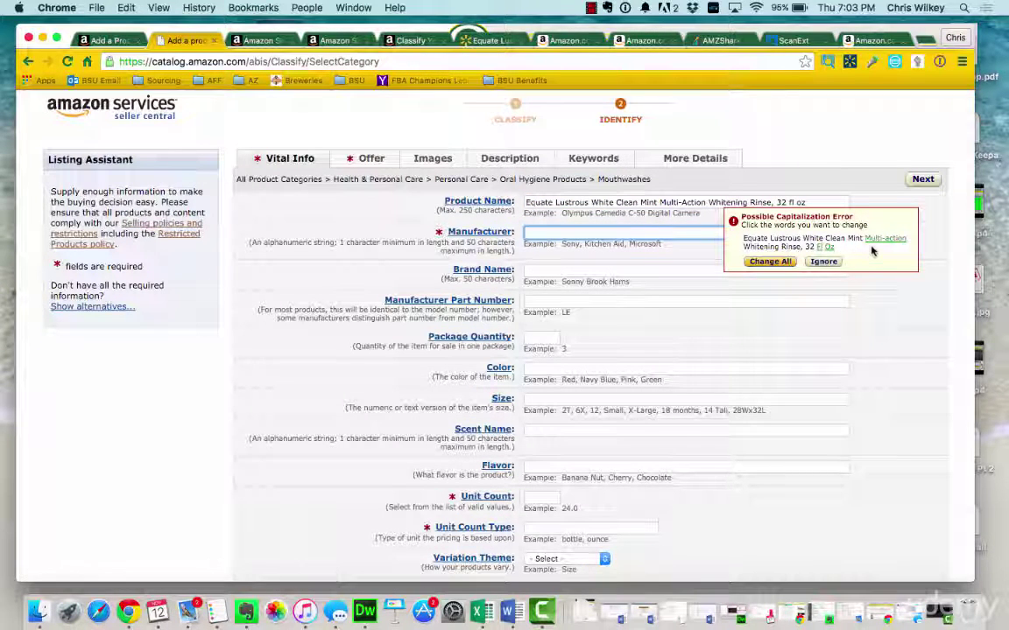
{"action": "left_click", "coordinate": [769, 261]}
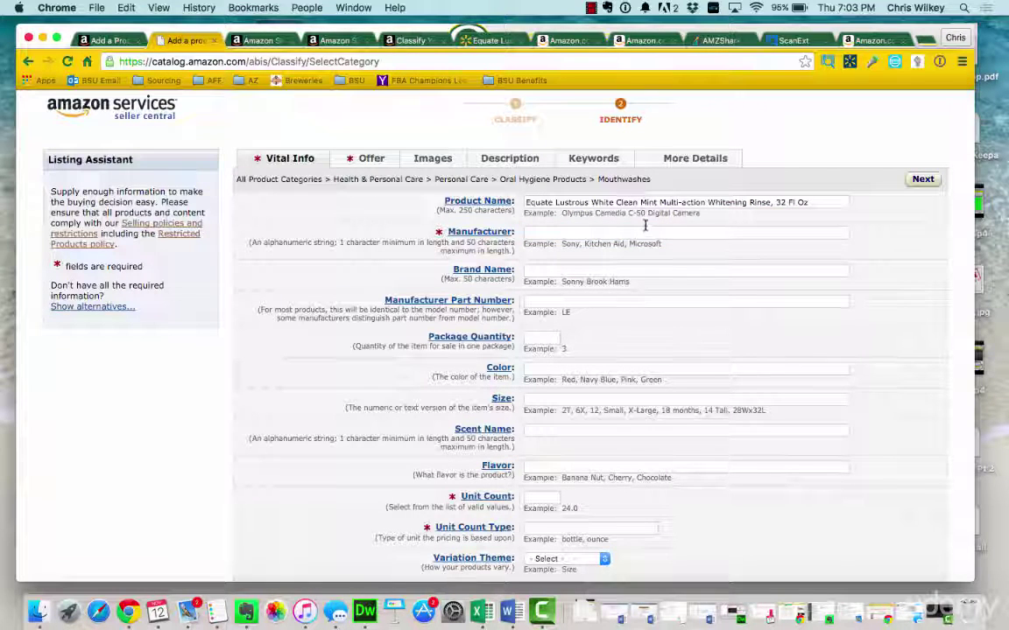
Enter Equate as both the manufacturer and the brand name of the listing.
{"action": "left_click", "coordinate": [645, 230]}
{"action": "type", "text": "E"}
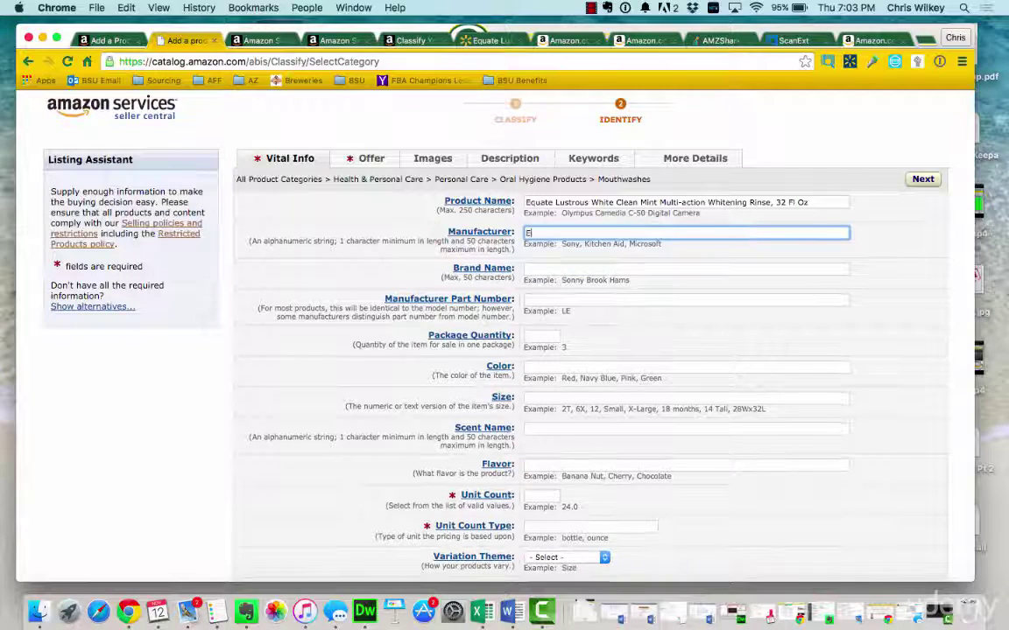
{"action": "type", "text": "quate"}
{"action": "left_click", "coordinate": [716, 269]}
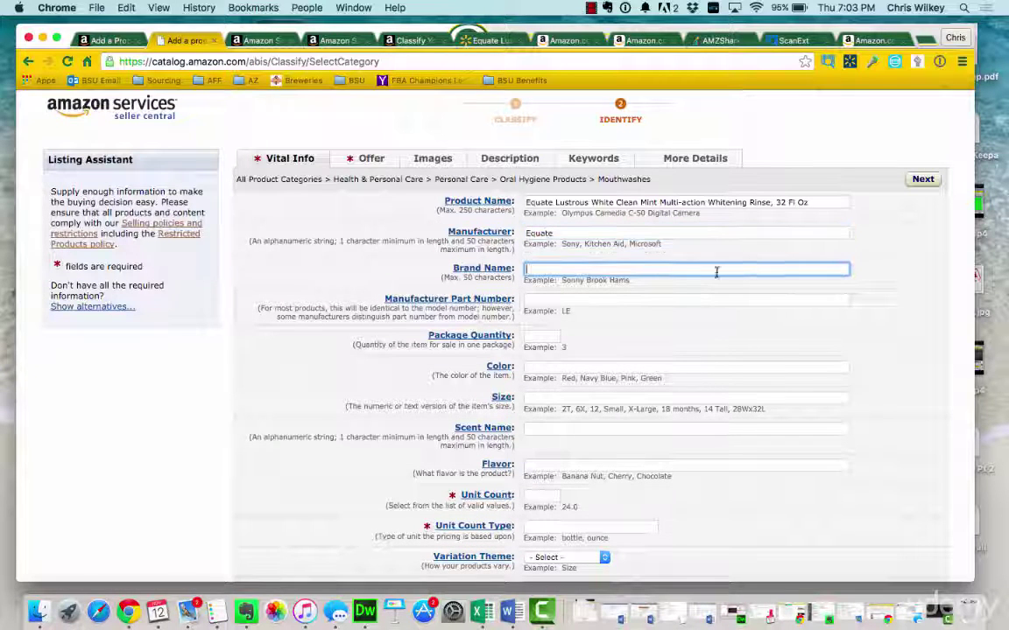
{"action": "type", "text": "Equate"}
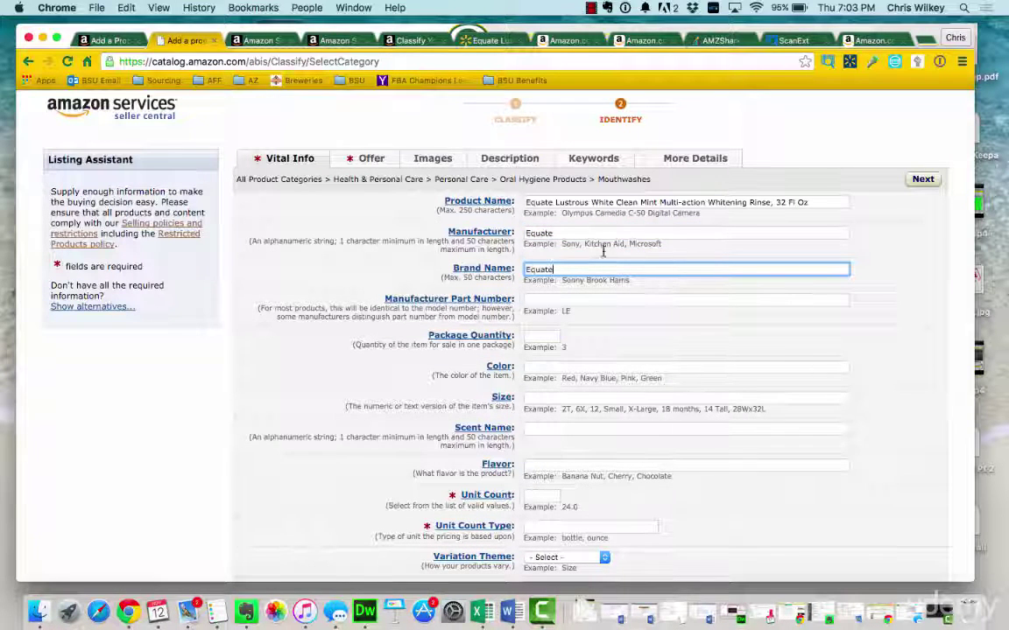
Skip the manufacturer part number and set the package quantity to 1.
{"action": "left_click", "coordinate": [568, 299]}
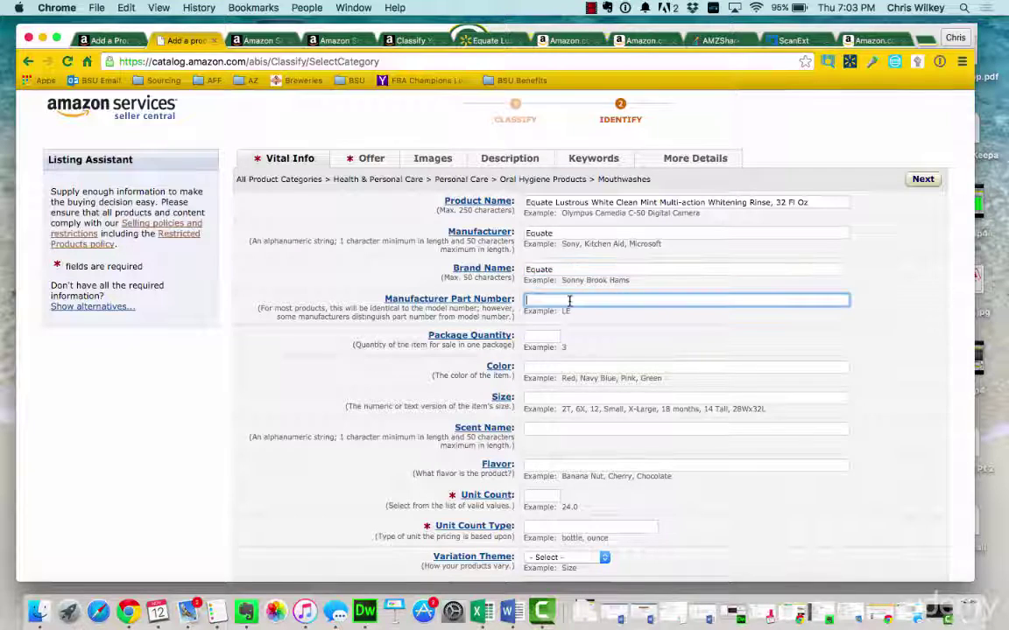
{"action": "scroll", "coordinate": [601, 324], "scroll_direction": "down", "scroll_amount": 1}
{"action": "scroll", "coordinate": [600, 324], "scroll_direction": "down", "scroll_amount": 3}
{"action": "left_click", "coordinate": [552, 257]}
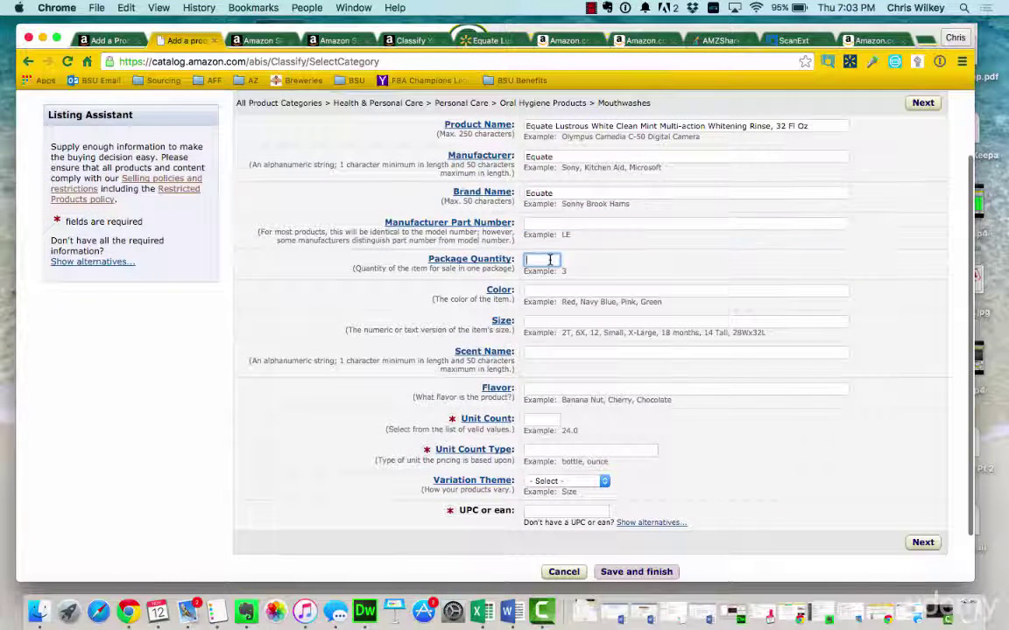
{"action": "type", "text": "1"}
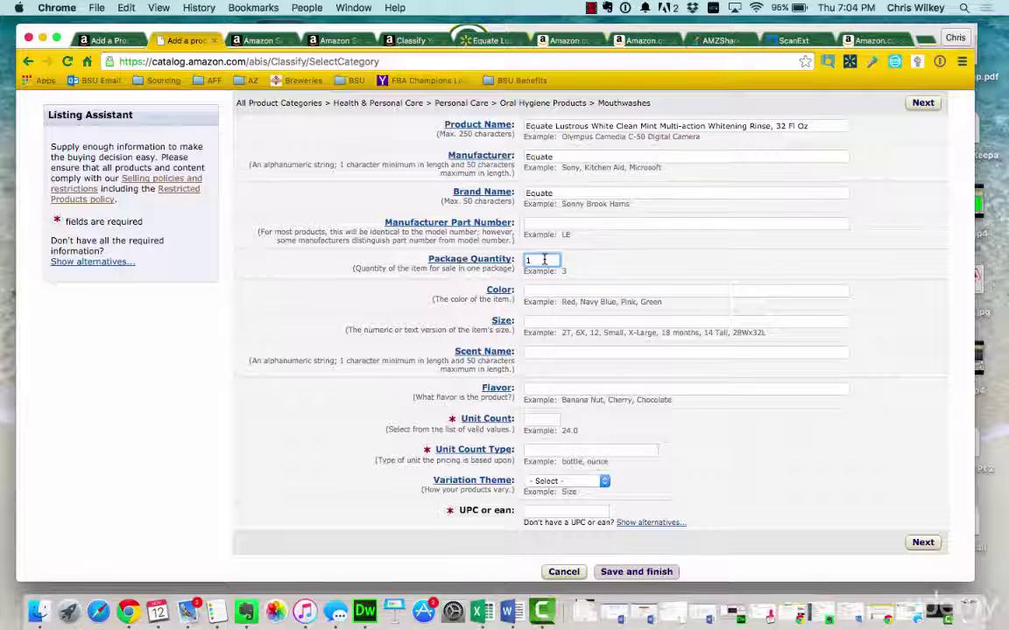
Set the product's color to White and its size to 32 FL Oz.
{"action": "left_click", "coordinate": [542, 289]}
{"action": "type", "text": "Whi"}
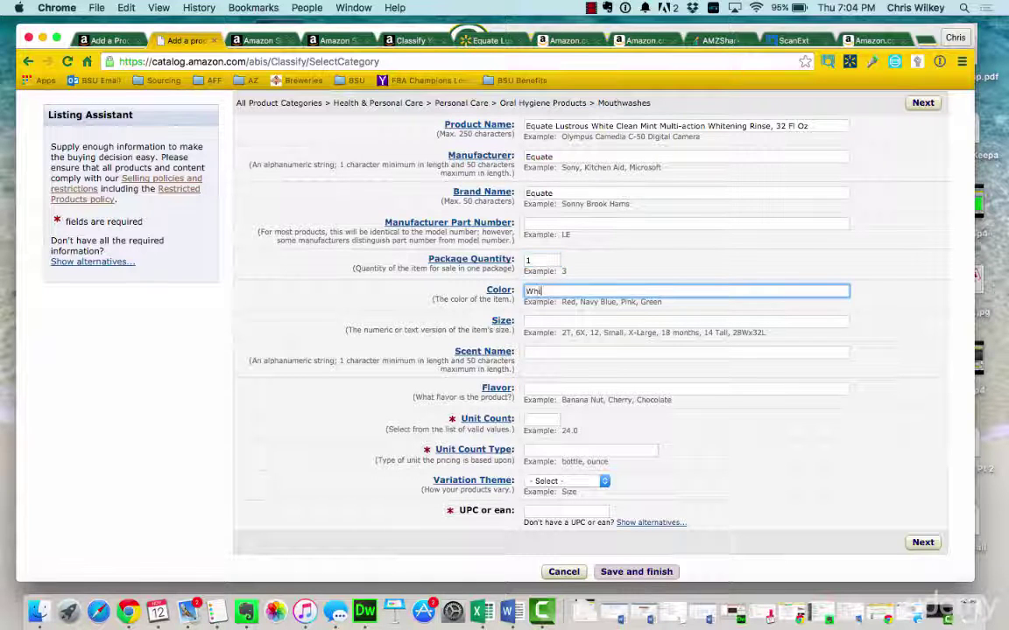
{"action": "type", "text": "te"}
{"action": "left_click", "coordinate": [556, 321]}
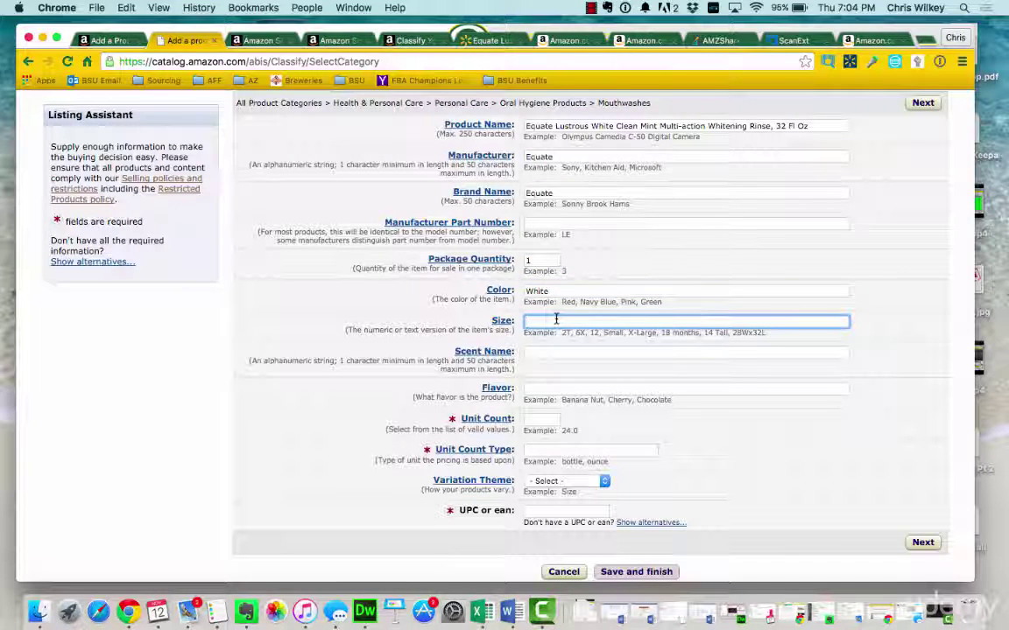
{"action": "type", "text": "32 FL Oz"}
{"action": "scroll", "coordinate": [536, 289], "scroll_direction": "down", "scroll_amount": 1}
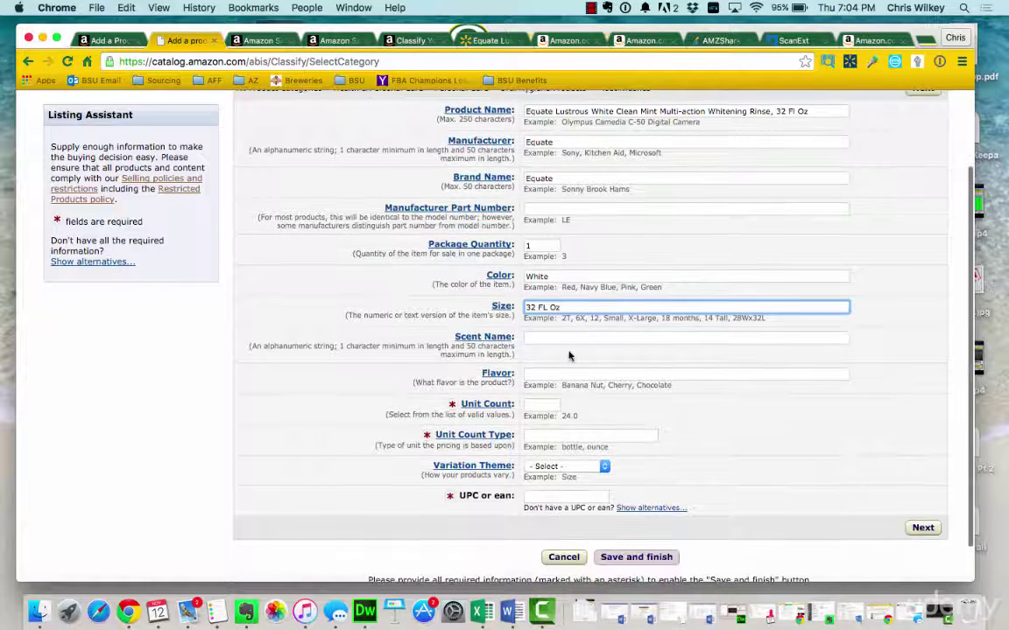
Copy the word "Mint" from the product title on the Walmart page.
{"action": "left_click", "coordinate": [568, 342]}
{"action": "scroll", "coordinate": [582, 339], "scroll_direction": "down", "scroll_amount": 2}
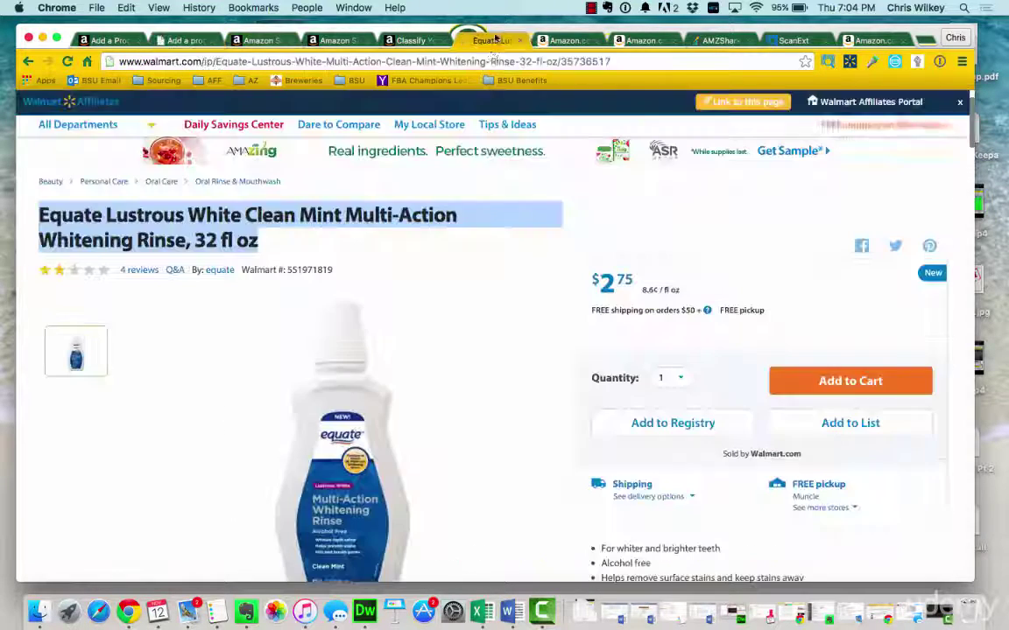
{"action": "left_click", "coordinate": [487, 40]}
{"action": "left_click", "coordinate": [283, 203]}
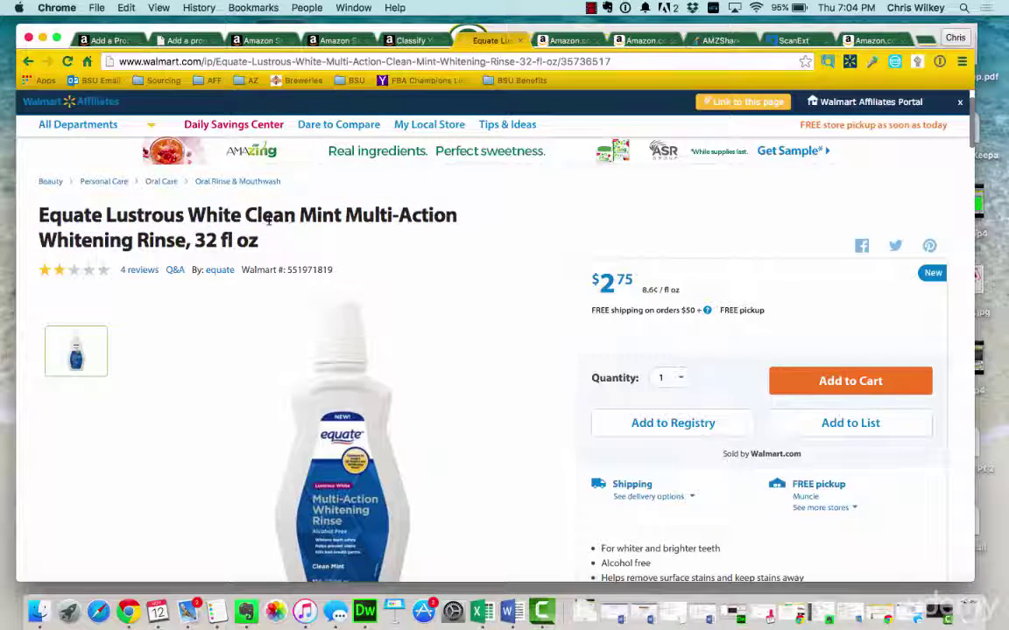
{"action": "left_click_drag", "start_coordinate": [298, 216], "coordinate": [343, 216]}
{"action": "key", "text": "super+c"}
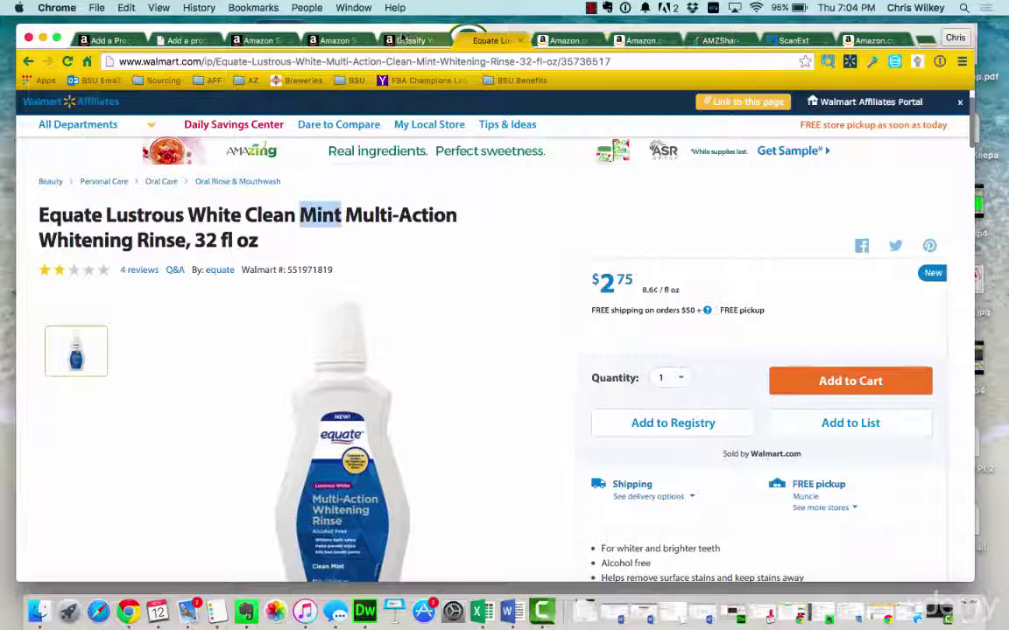
Close the leftover Classify page and enter Mint as the listing's flavor, leaving the scent name empty.
{"action": "left_click", "coordinate": [407, 40]}
{"action": "left_click", "coordinate": [444, 40]}
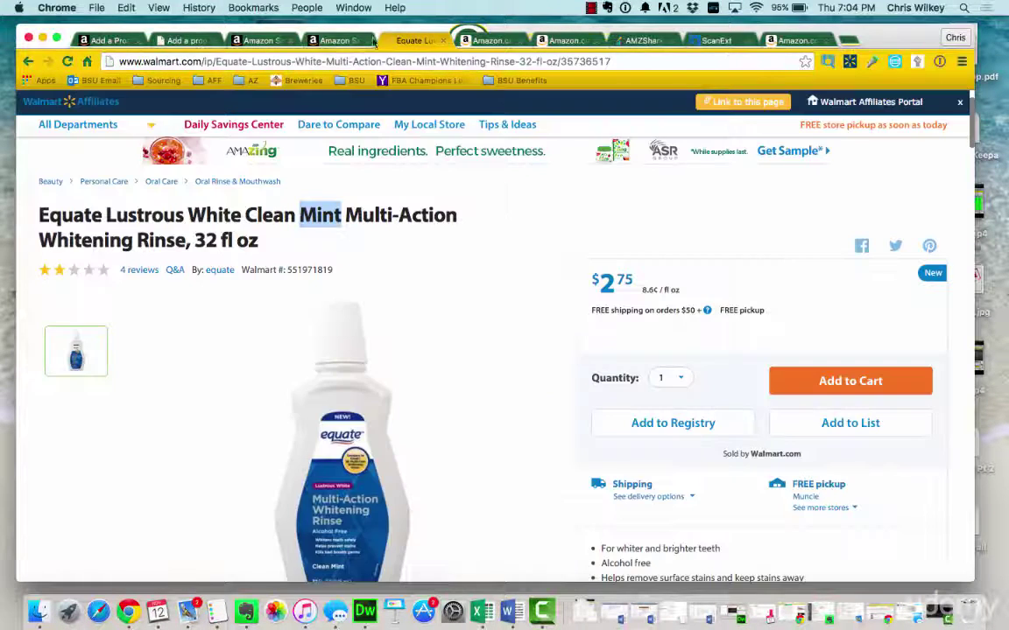
{"action": "left_click", "coordinate": [192, 40]}
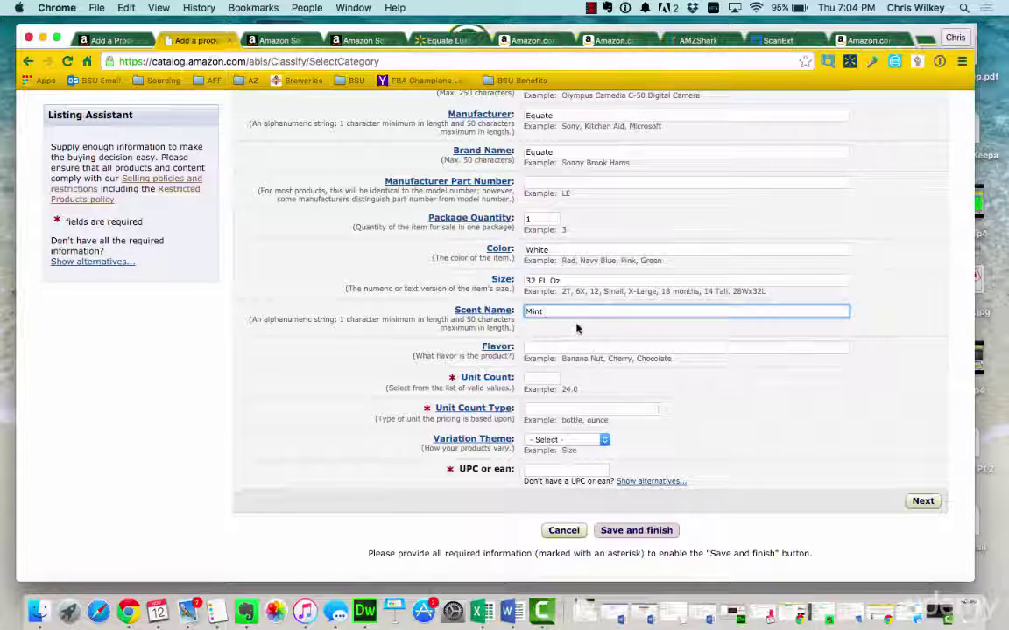
{"action": "left_click", "coordinate": [571, 347]}
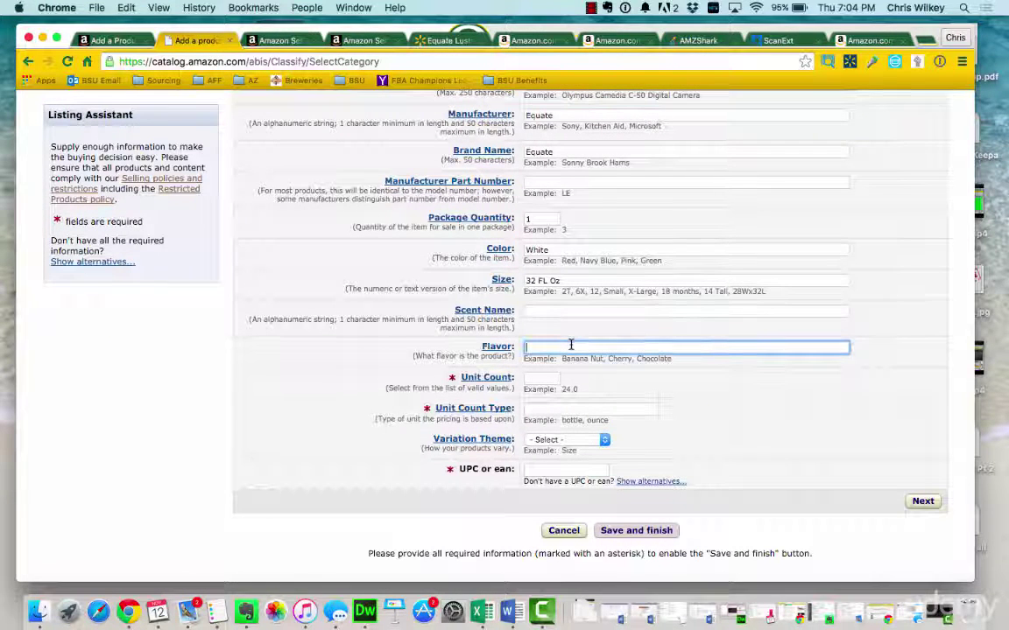
Set the listing's unit count to 1.
{"action": "left_click", "coordinate": [544, 376]}
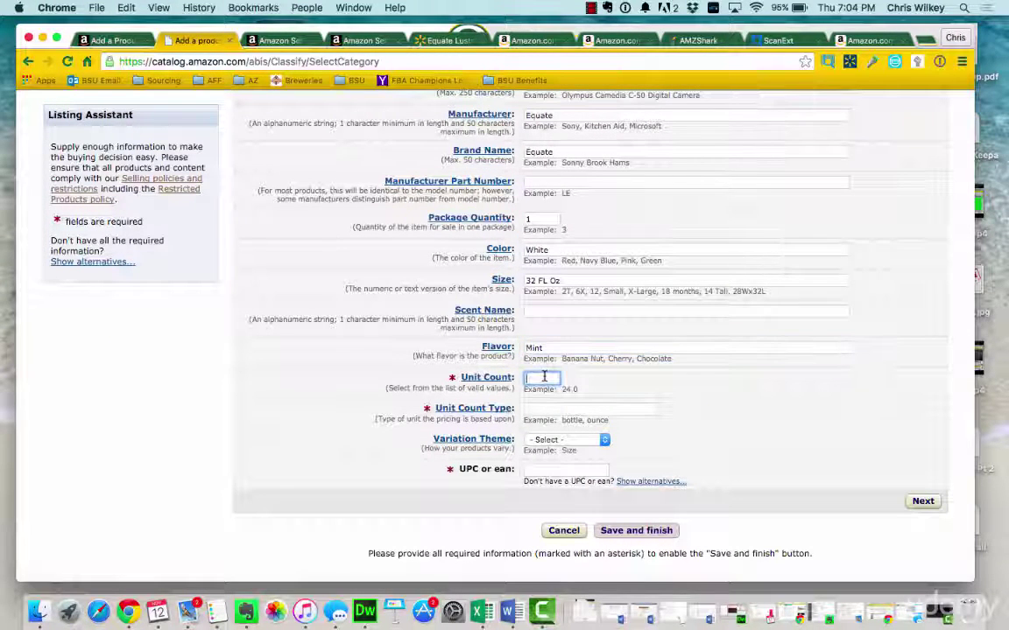
{"action": "scroll", "coordinate": [543, 376], "scroll_direction": "down", "scroll_amount": 1}
{"action": "type", "text": "1"}
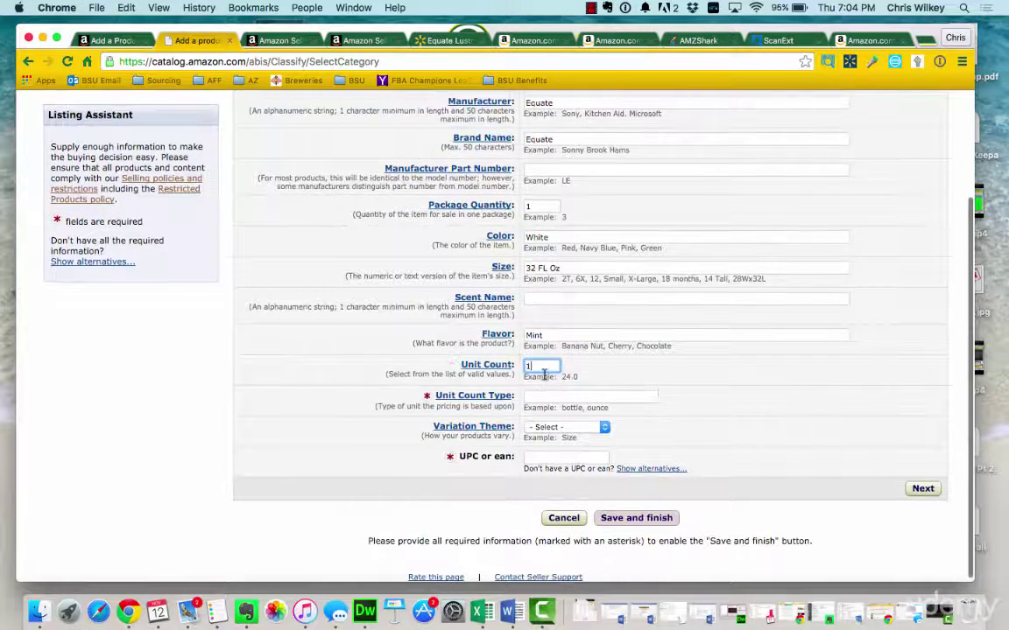
Enter Bottle as the unit count type and review the variation theme options, leaving the theme unselected.
{"action": "left_click", "coordinate": [586, 395]}
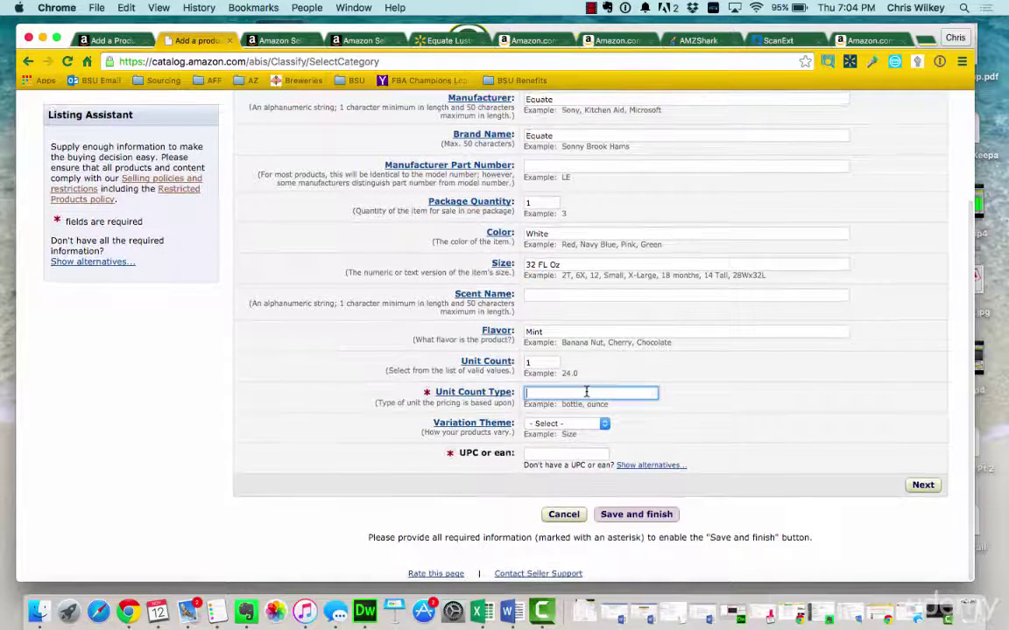
{"action": "type", "text": "Bottle"}
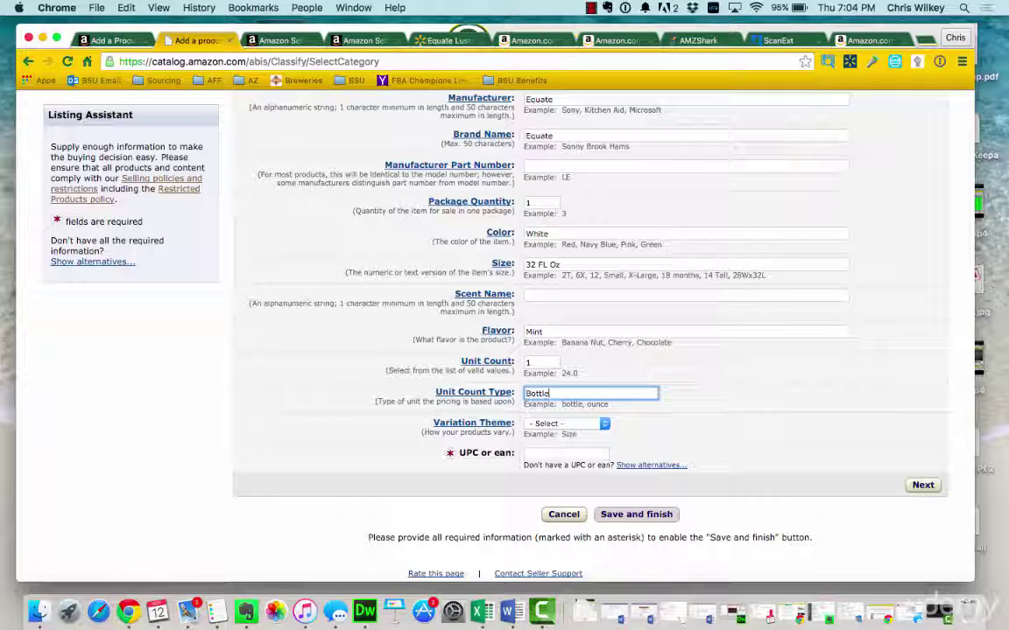
{"action": "left_click", "coordinate": [565, 423]}
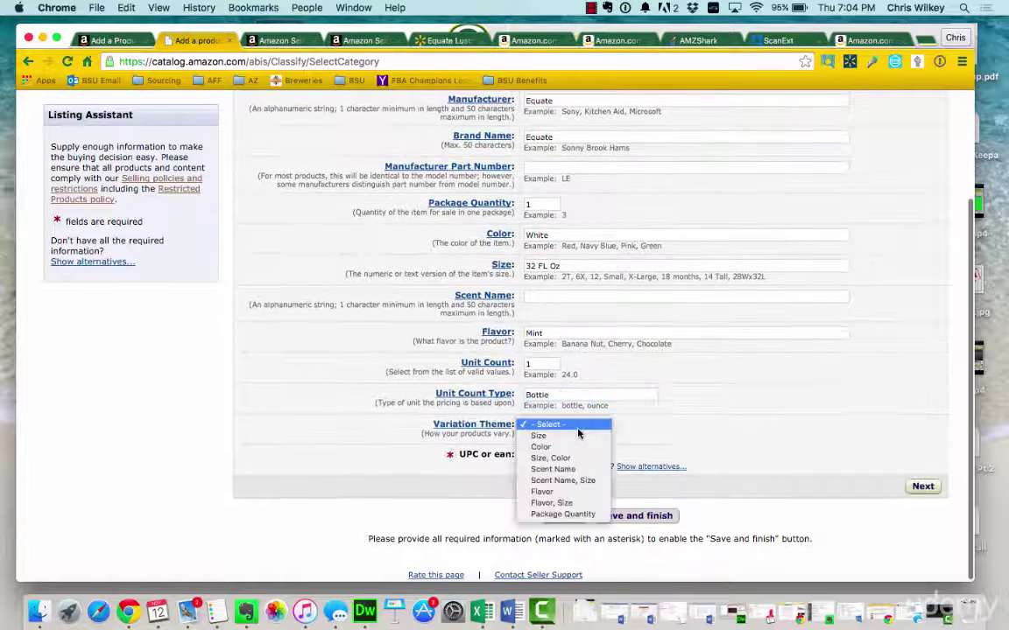
{"action": "left_click", "coordinate": [655, 433]}
{"action": "left_click", "coordinate": [594, 426]}
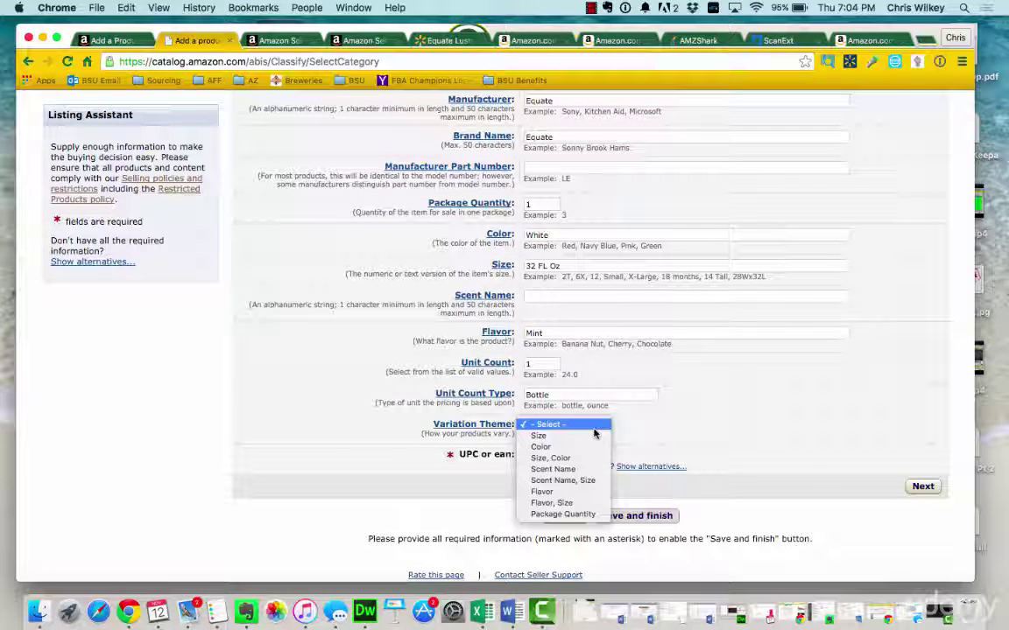
{"action": "left_click", "coordinate": [630, 428]}
{"action": "left_click", "coordinate": [590, 424]}
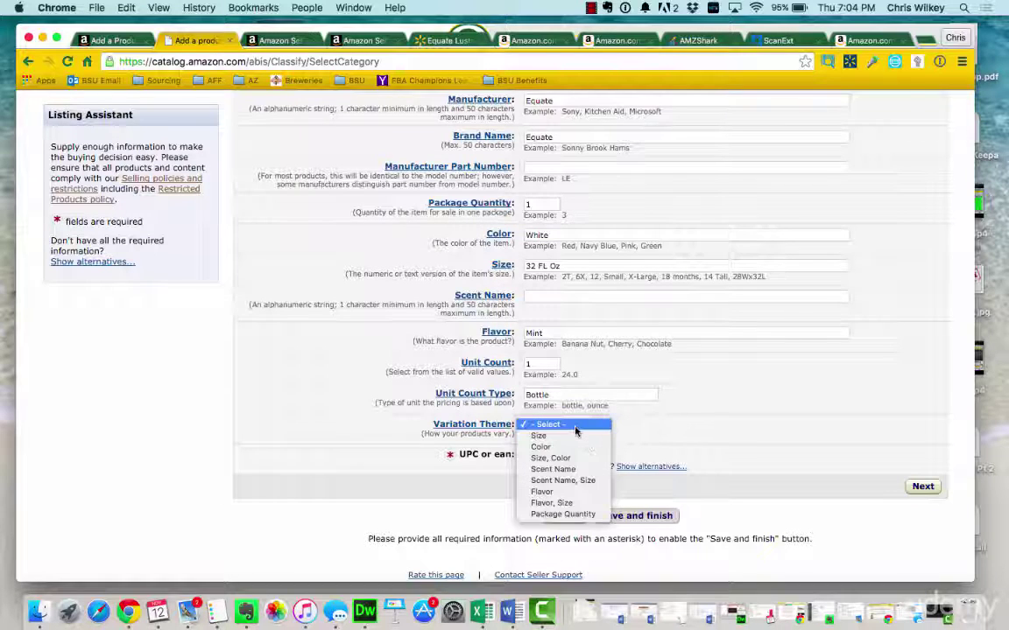
{"action": "left_click", "coordinate": [575, 426]}
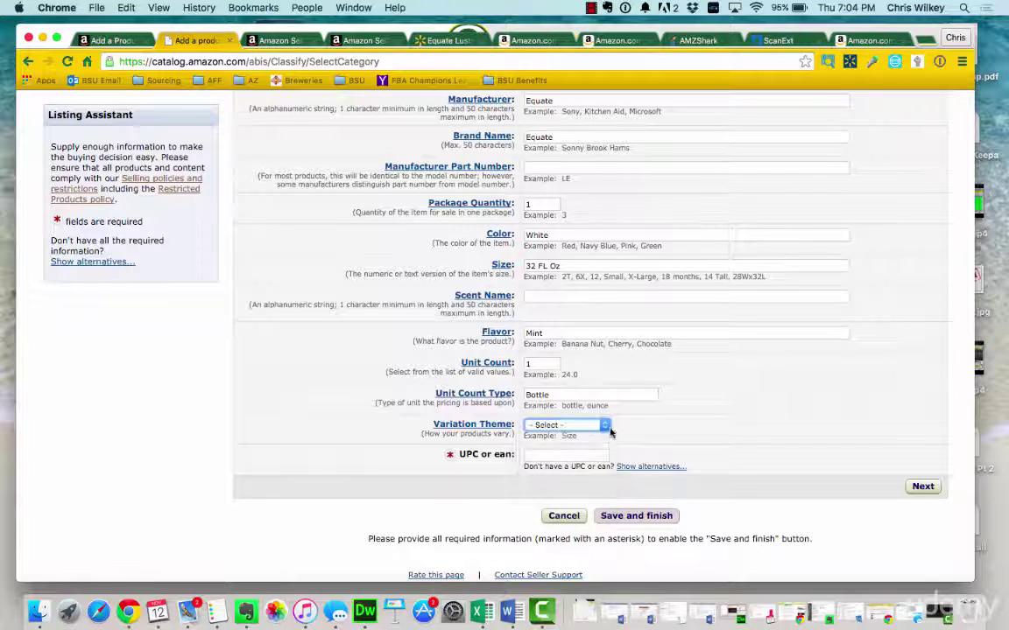
{"action": "left_click", "coordinate": [587, 451]}
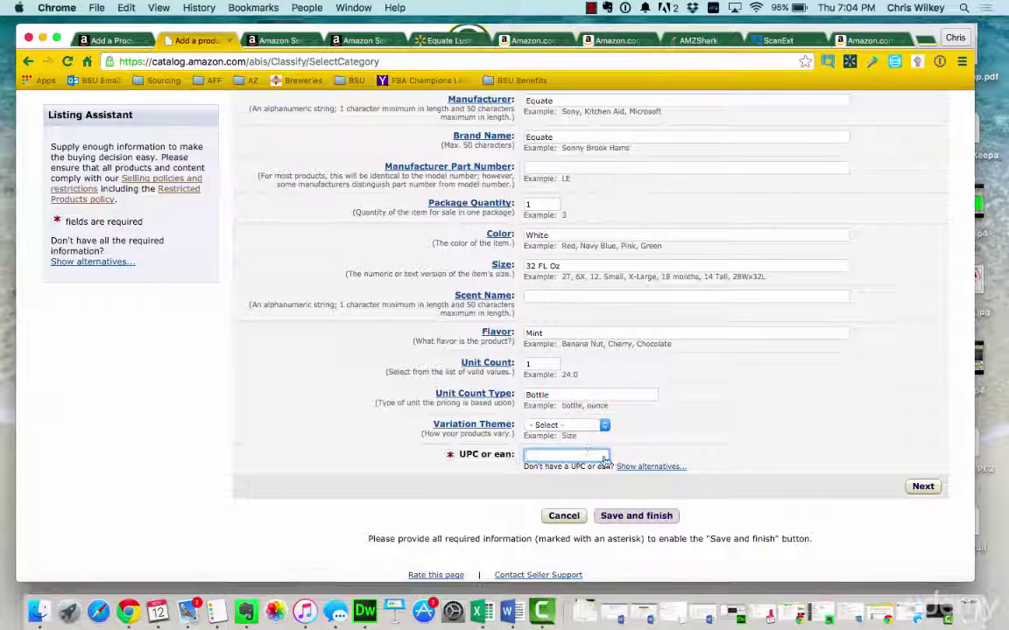
{"action": "left_click", "coordinate": [418, 41]}
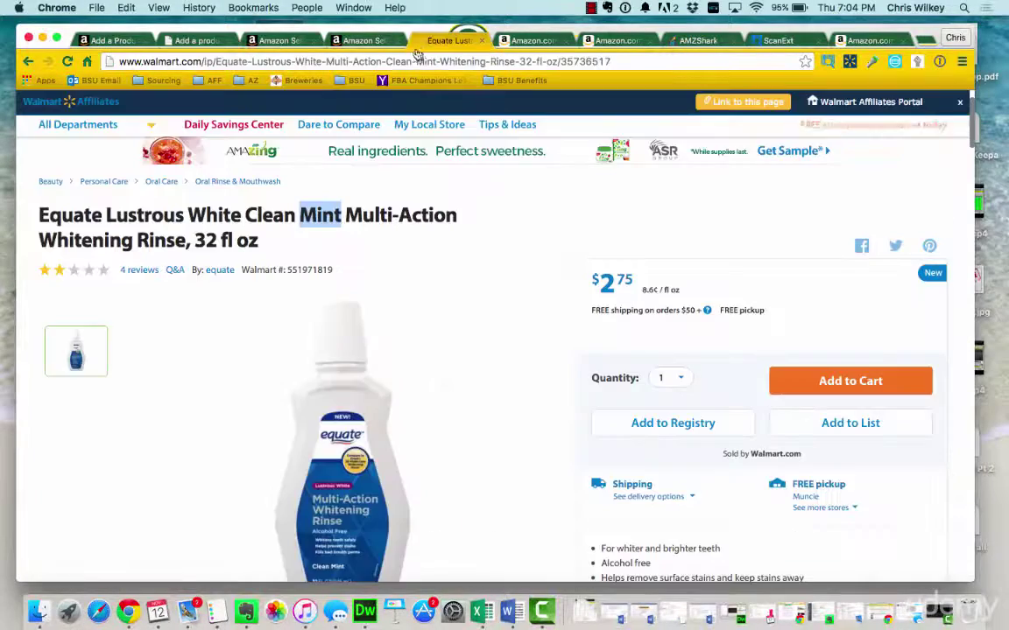
{"action": "scroll", "coordinate": [448, 388], "scroll_direction": "down", "scroll_amount": 15}
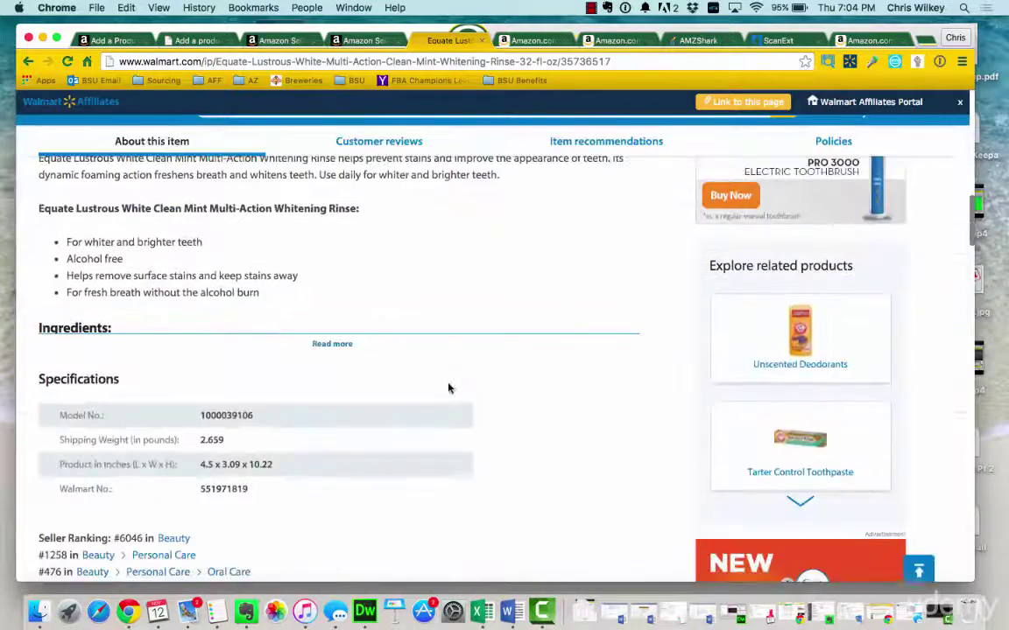
{"action": "double_click", "coordinate": [202, 416]}
{"action": "key", "text": "super+c"}
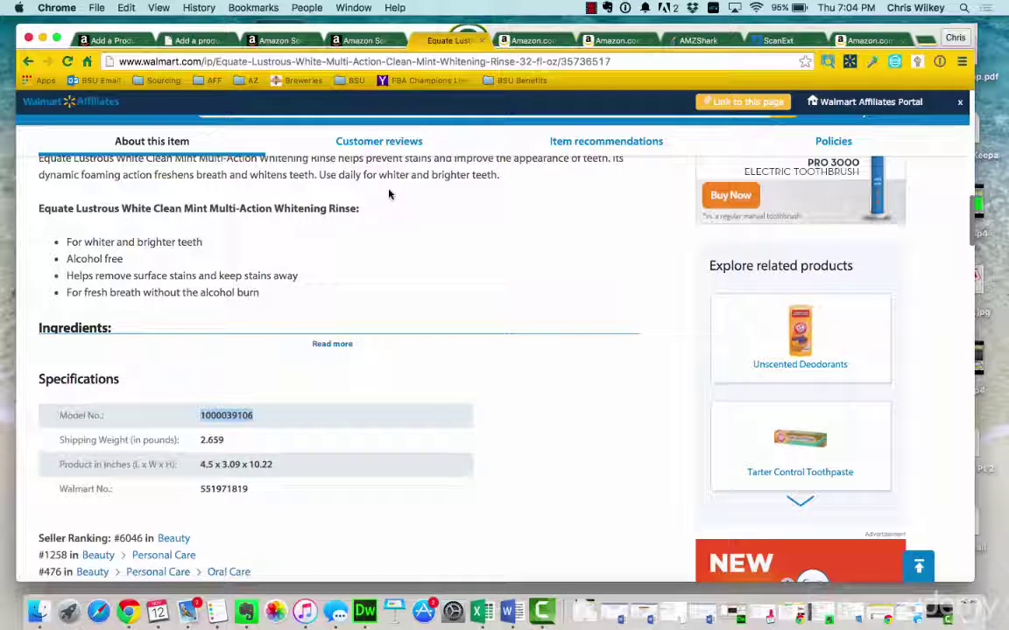
{"action": "left_click", "coordinate": [173, 41]}
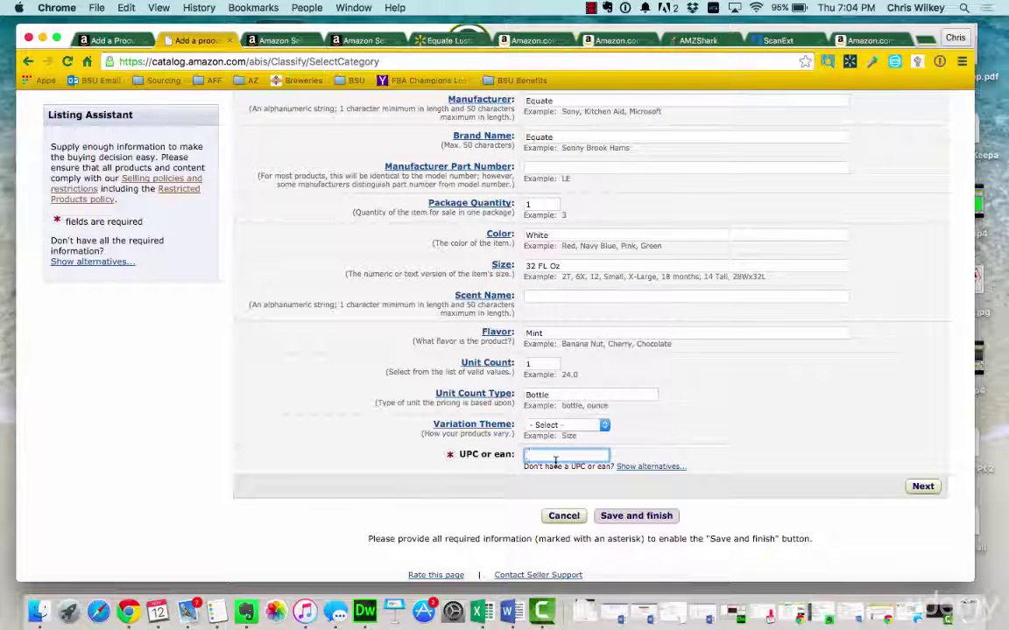
{"action": "key", "text": "super+v"}
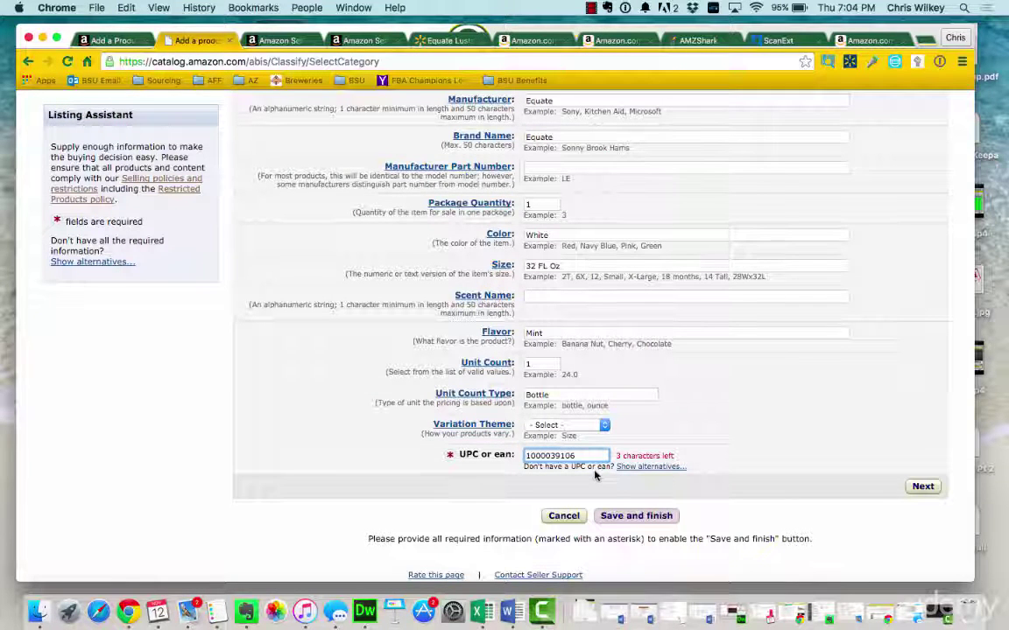
{"action": "type", "text": "090"}
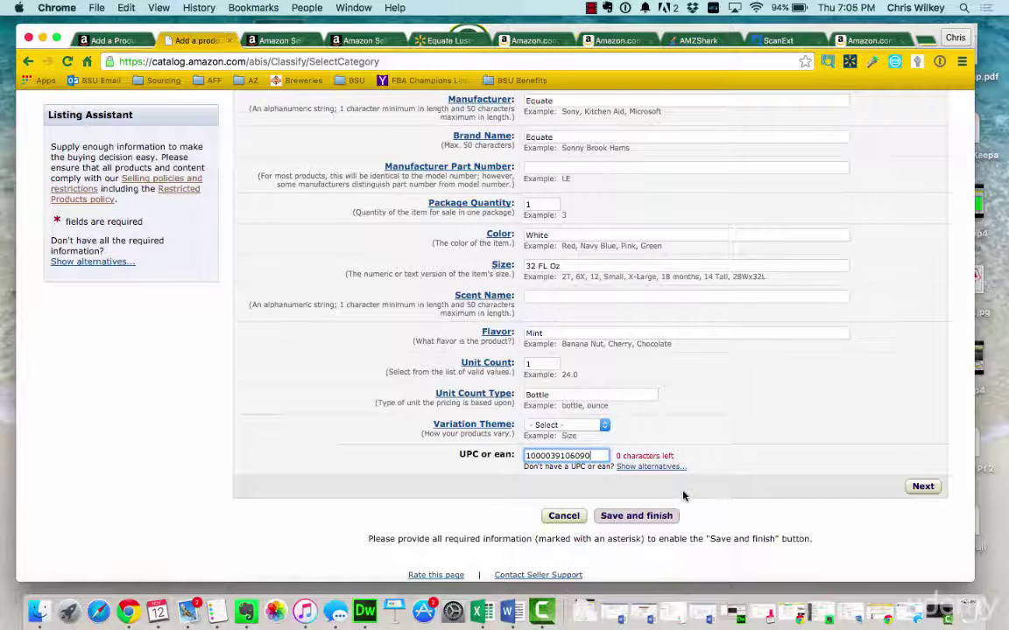
Try to continue from the vital info to the next section of the listing, dismissing the alerts and returning to the UPC or EAN entry.
{"action": "scroll", "coordinate": [666, 482], "scroll_direction": "up", "scroll_amount": 1}
{"action": "key", "text": "Return"}
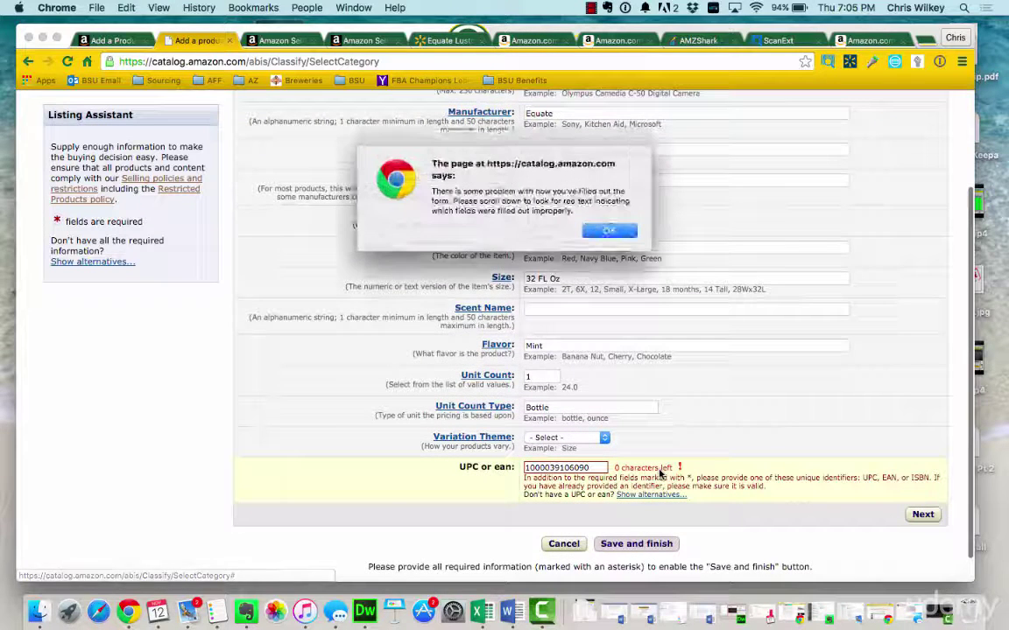
{"action": "left_click", "coordinate": [613, 231]}
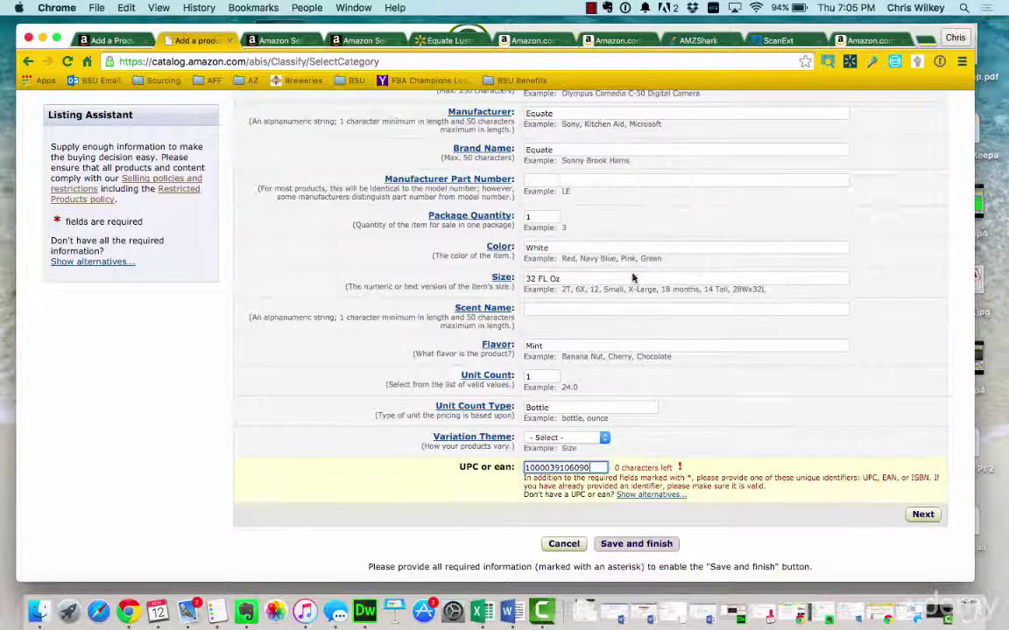
{"action": "left_click", "coordinate": [748, 504]}
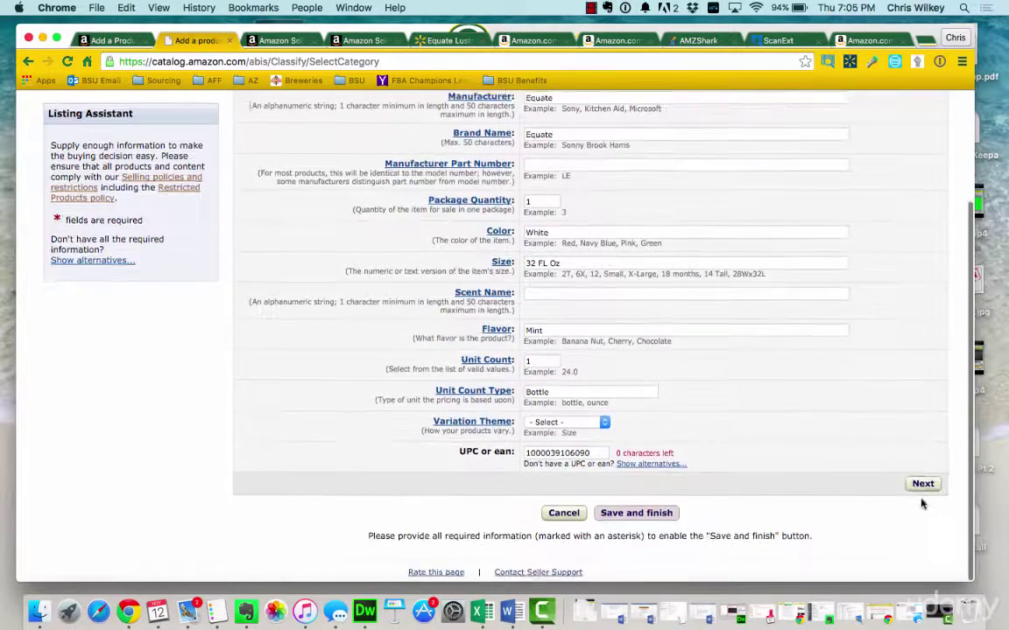
{"action": "left_click", "coordinate": [923, 498]}
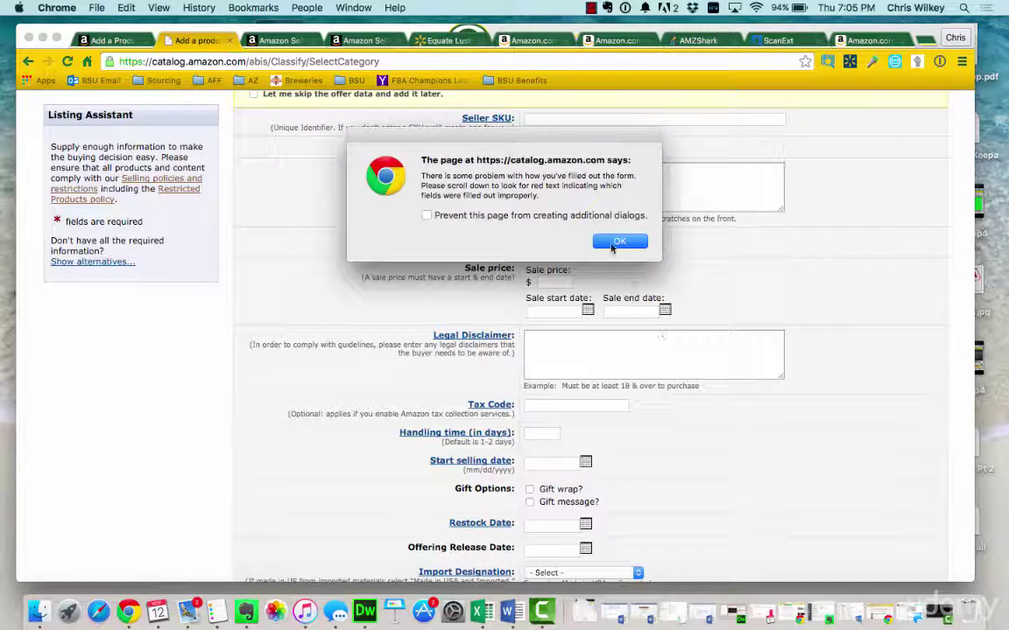
{"action": "left_click", "coordinate": [618, 243]}
{"action": "left_click", "coordinate": [604, 453]}
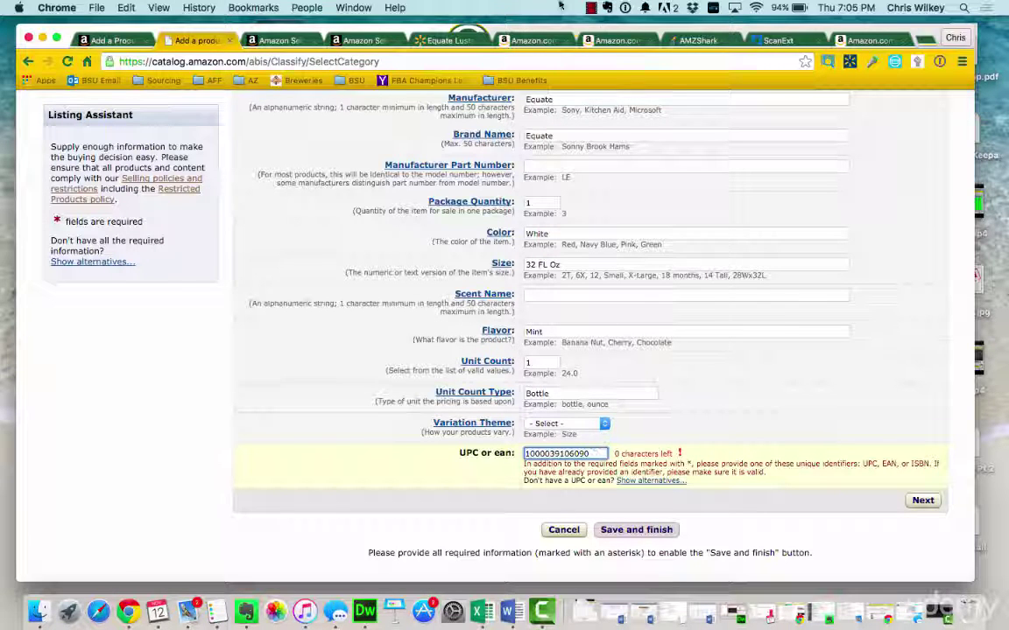
Check the Walmart page's title area, item description and specifications for a valid product UPC.
{"action": "left_click", "coordinate": [447, 41]}
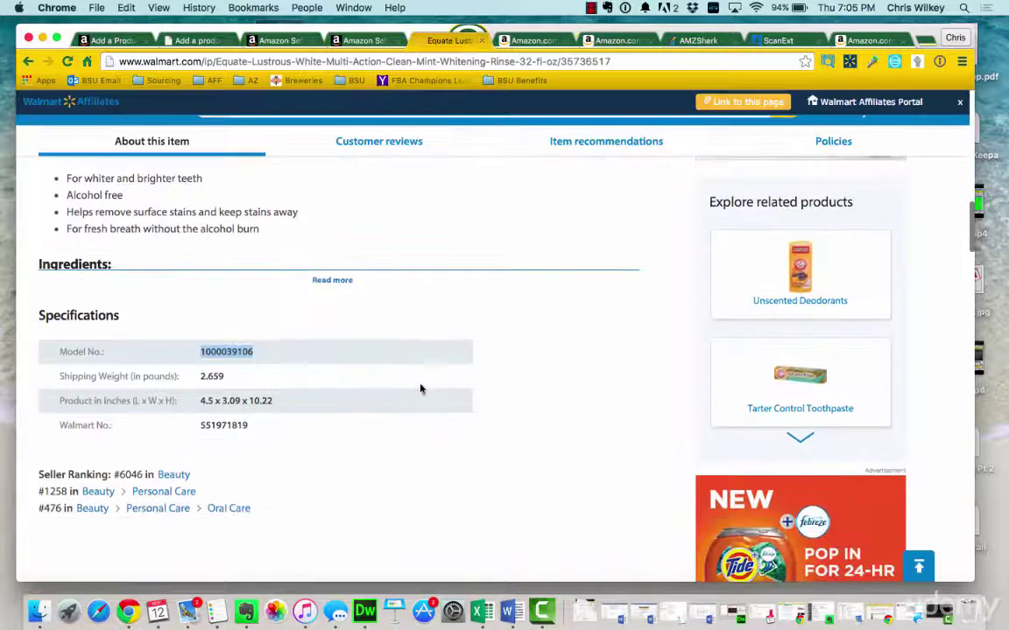
{"action": "scroll", "coordinate": [295, 362], "scroll_direction": "up", "scroll_amount": 10}
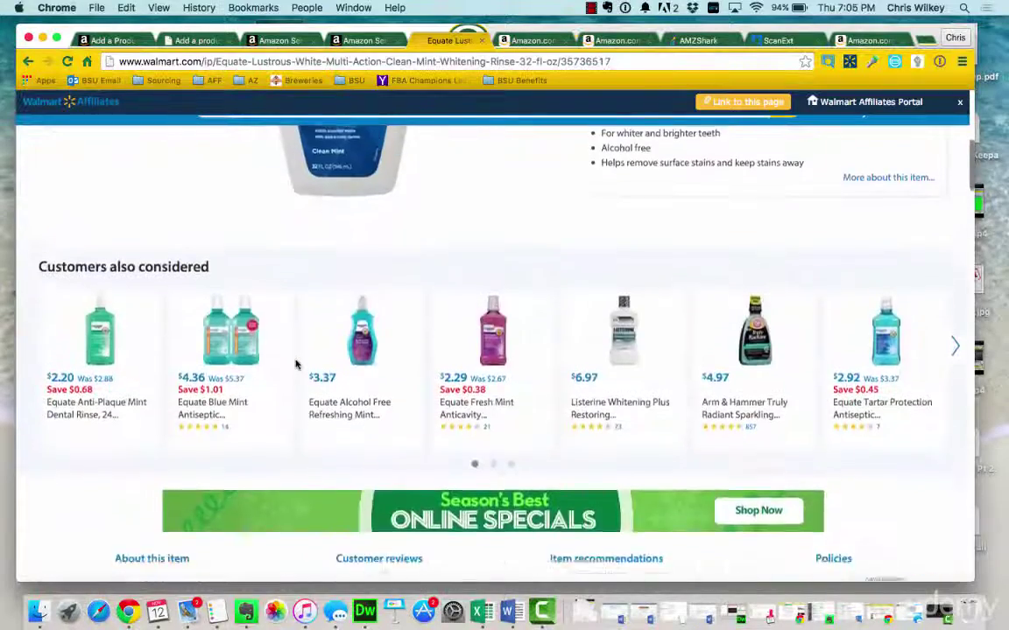
{"action": "scroll", "coordinate": [268, 331], "scroll_direction": "up", "scroll_amount": 5}
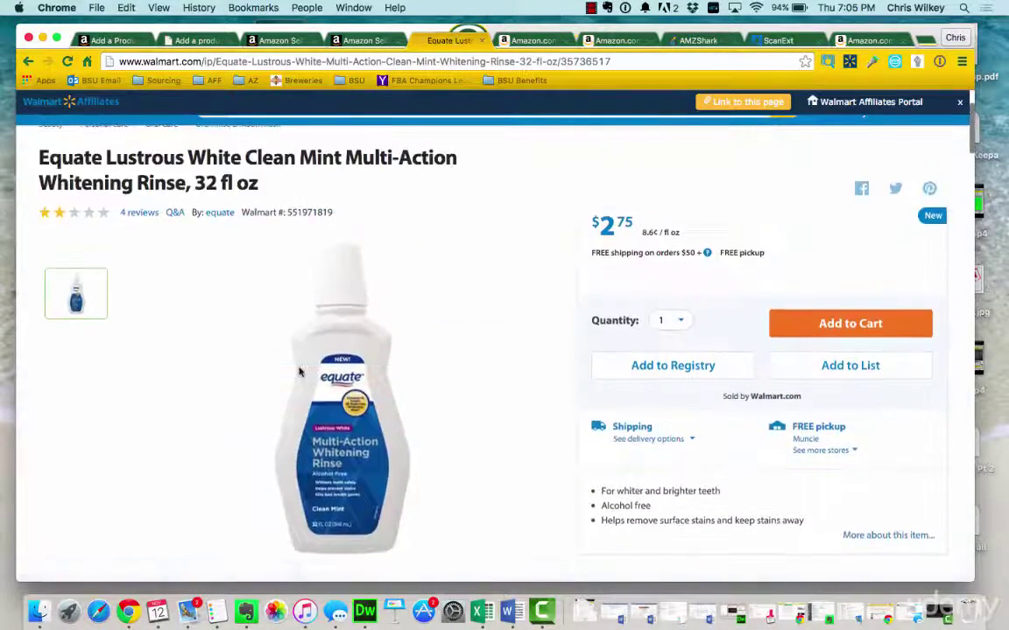
{"action": "scroll", "coordinate": [635, 482], "scroll_direction": "down", "scroll_amount": 3}
{"action": "scroll", "coordinate": [636, 481], "scroll_direction": "up", "scroll_amount": 2}
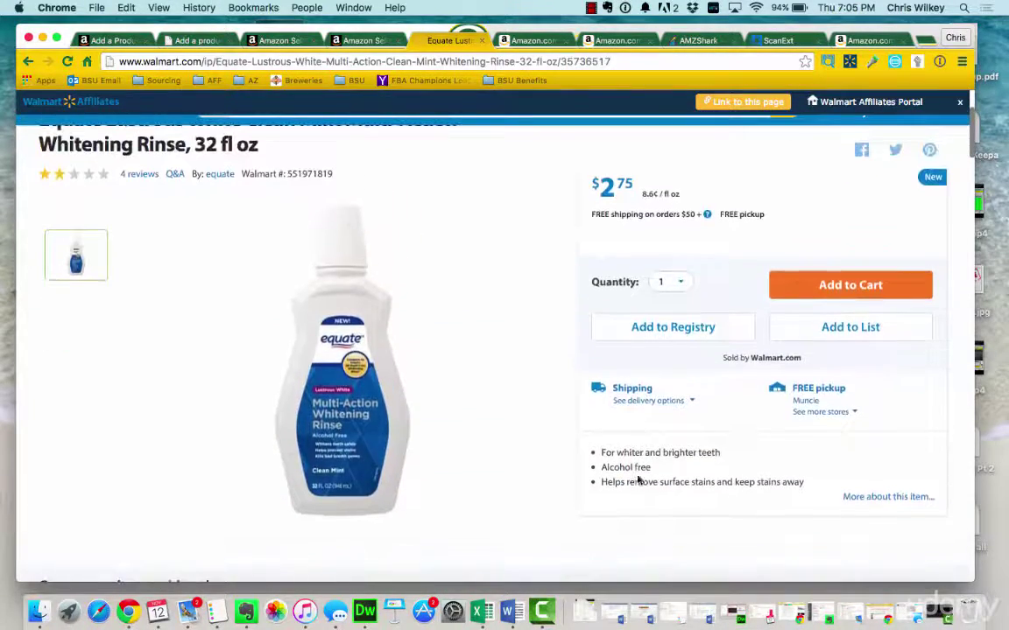
{"action": "left_click", "coordinate": [917, 502]}
{"action": "scroll", "coordinate": [327, 375], "scroll_direction": "down", "scroll_amount": 3}
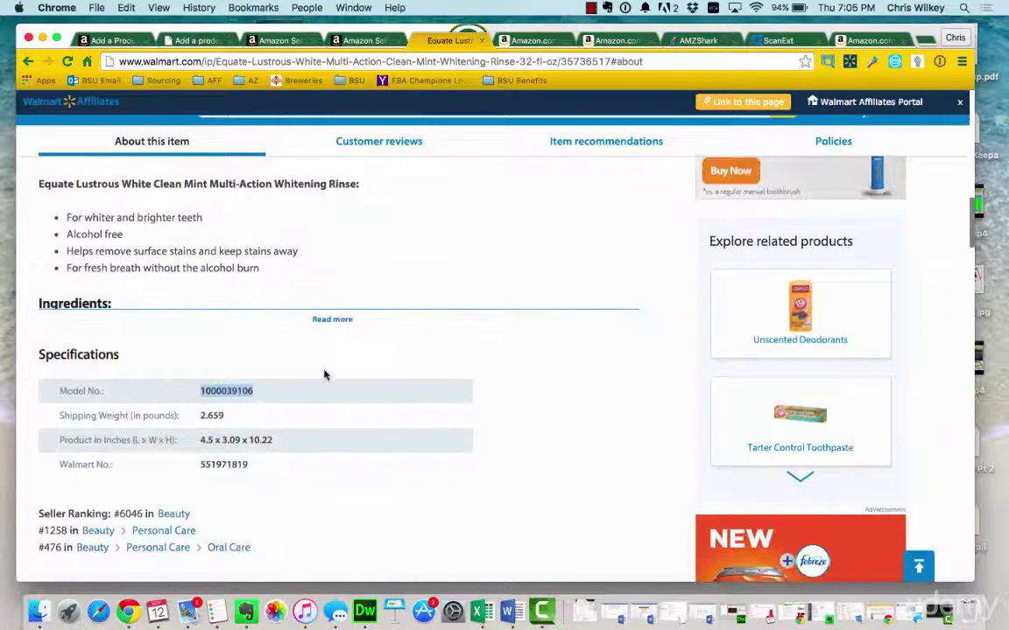
Search Google for "upc code search" in a new browser tab.
{"action": "left_click", "coordinate": [932, 43]}
{"action": "type", "text": "upc code"}
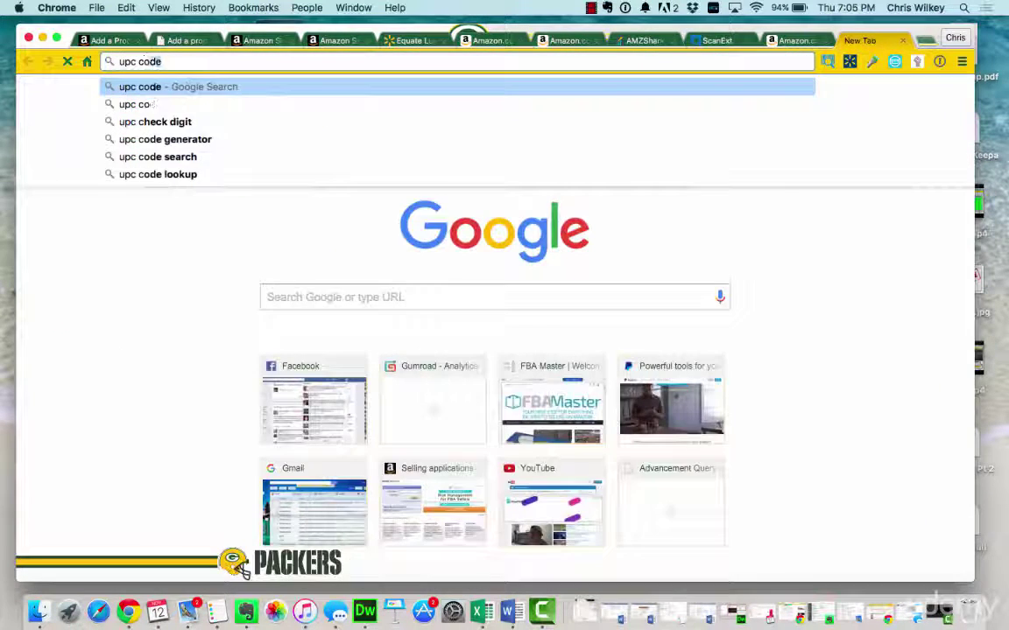
{"action": "key", "text": "Return"}
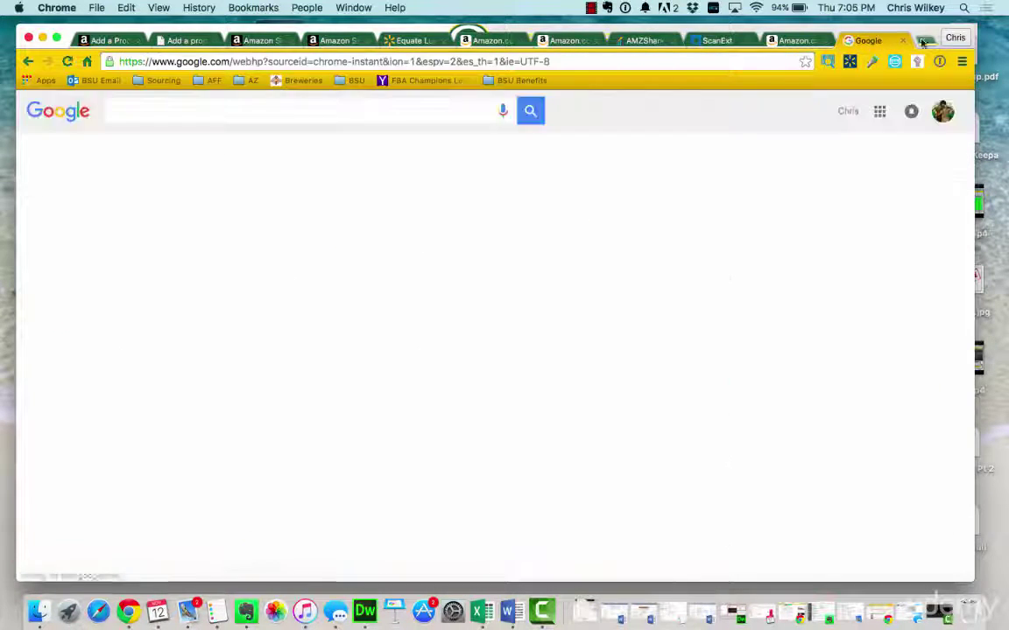
{"action": "left_click", "coordinate": [175, 115]}
{"action": "type", "text": "s"}
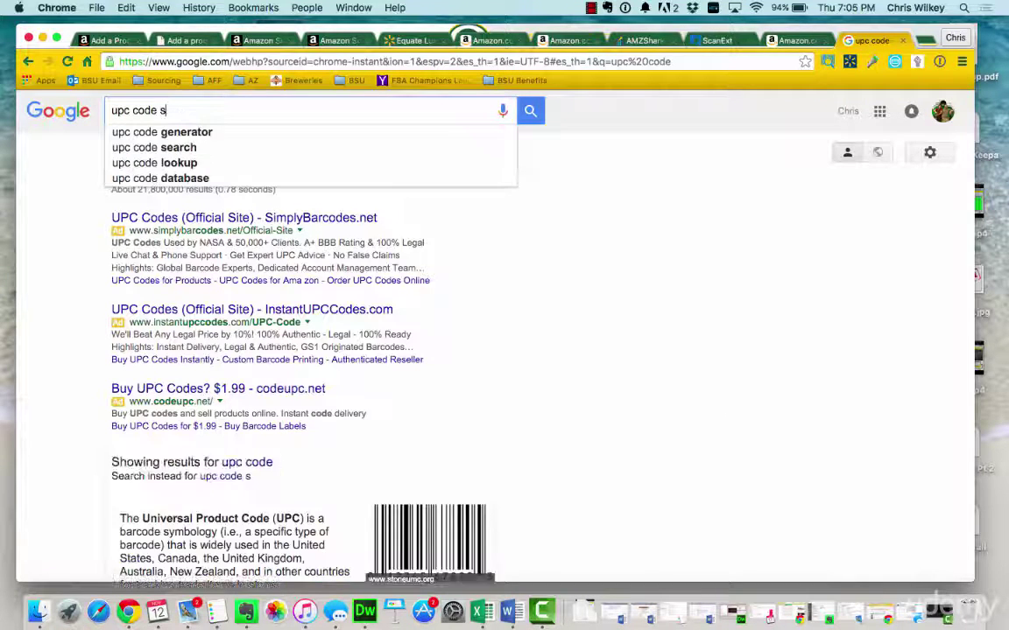
{"action": "type", "text": "earch"}
{"action": "key", "text": "Return"}
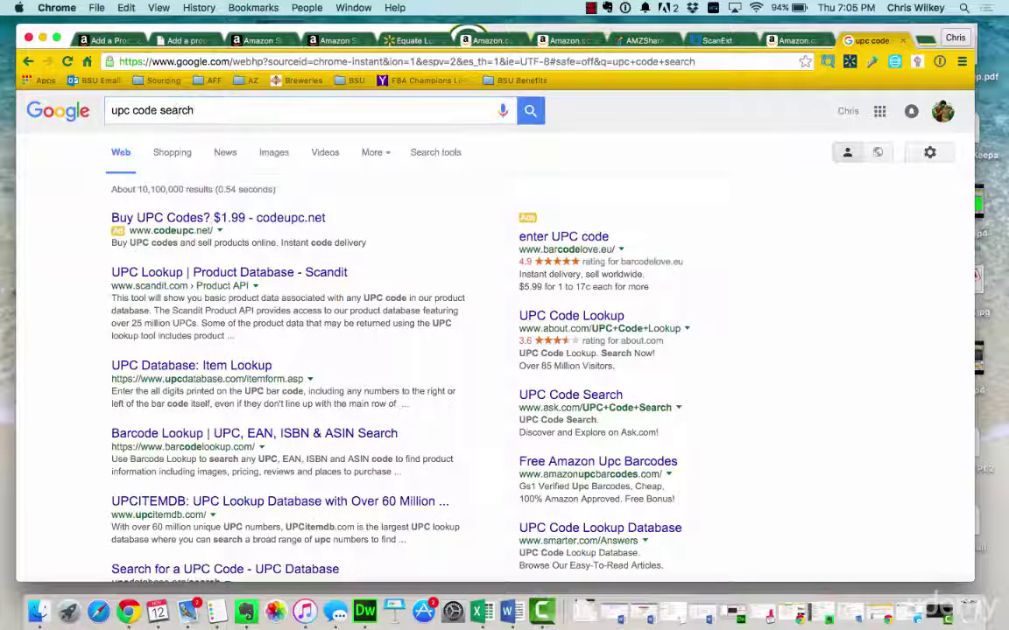
Examine Scandit's UPC Lookup and Products pages for a way to find the code, and return to the search results.
{"action": "left_click", "coordinate": [236, 274]}
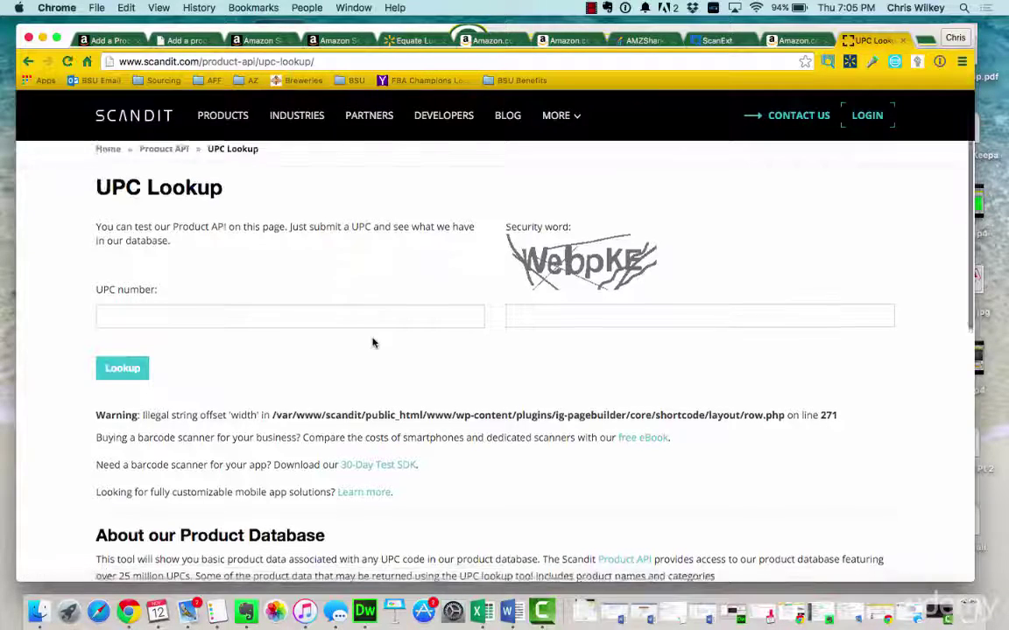
{"action": "scroll", "coordinate": [374, 342], "scroll_direction": "down", "scroll_amount": 2}
{"action": "scroll", "coordinate": [374, 342], "scroll_direction": "down", "scroll_amount": 6}
{"action": "scroll", "coordinate": [374, 343], "scroll_direction": "up", "scroll_amount": 8}
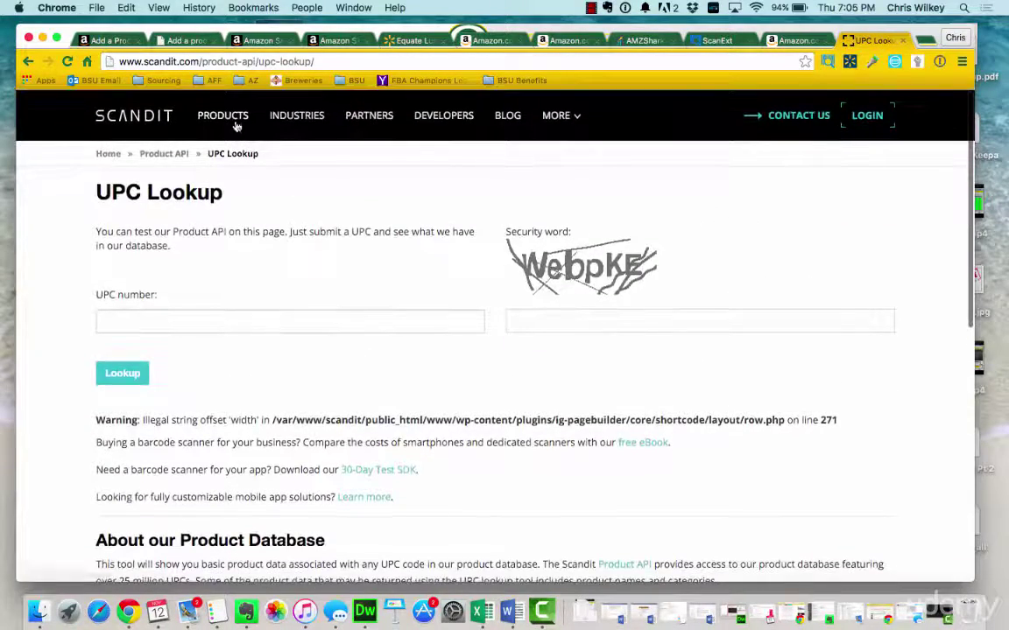
{"action": "left_click", "coordinate": [233, 123]}
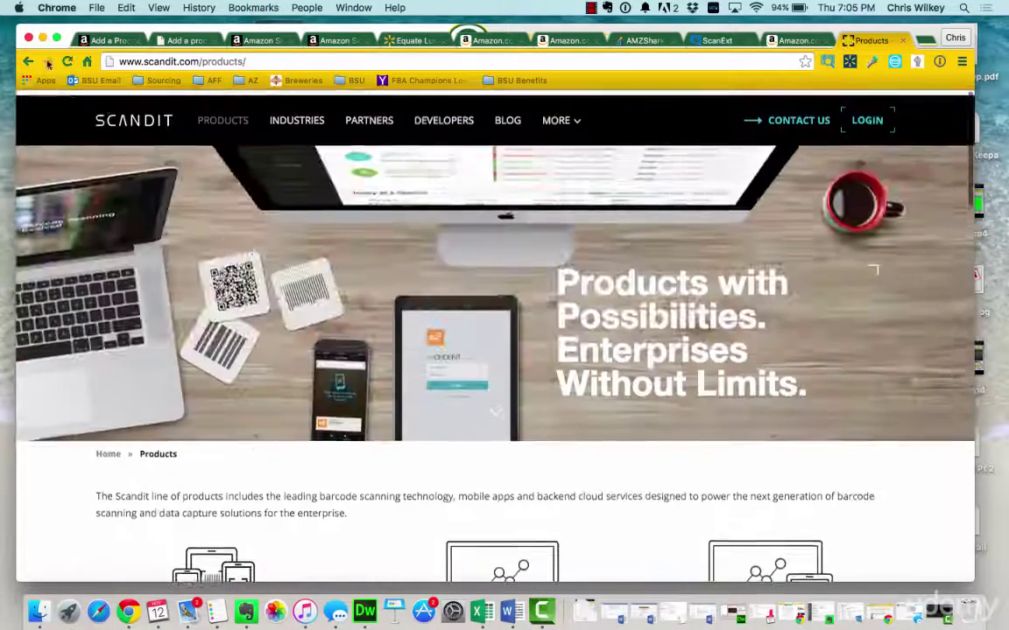
{"action": "left_click", "coordinate": [27, 62]}
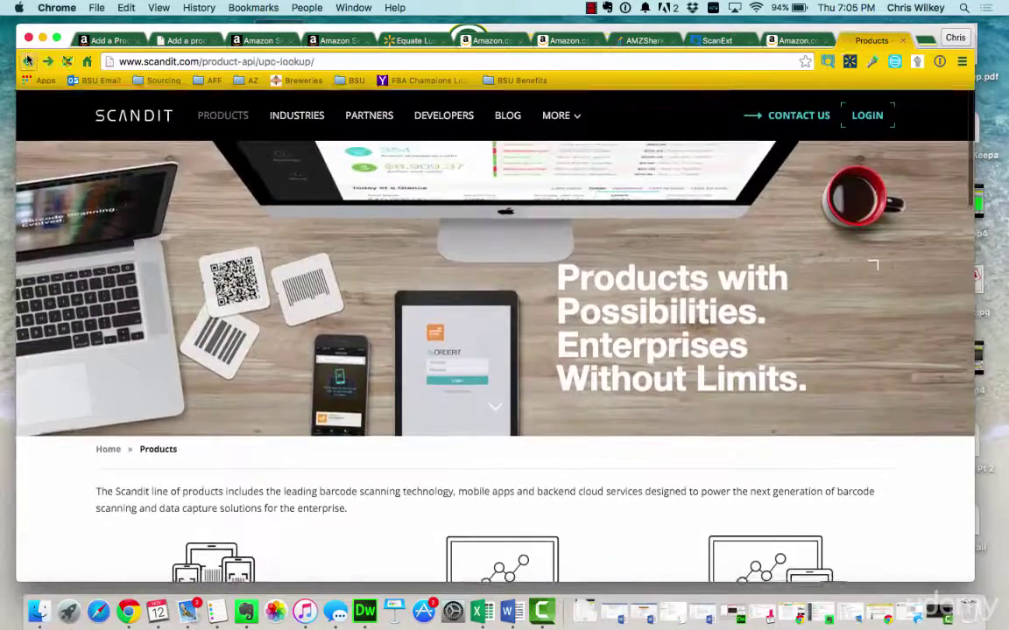
{"action": "left_click", "coordinate": [27, 62]}
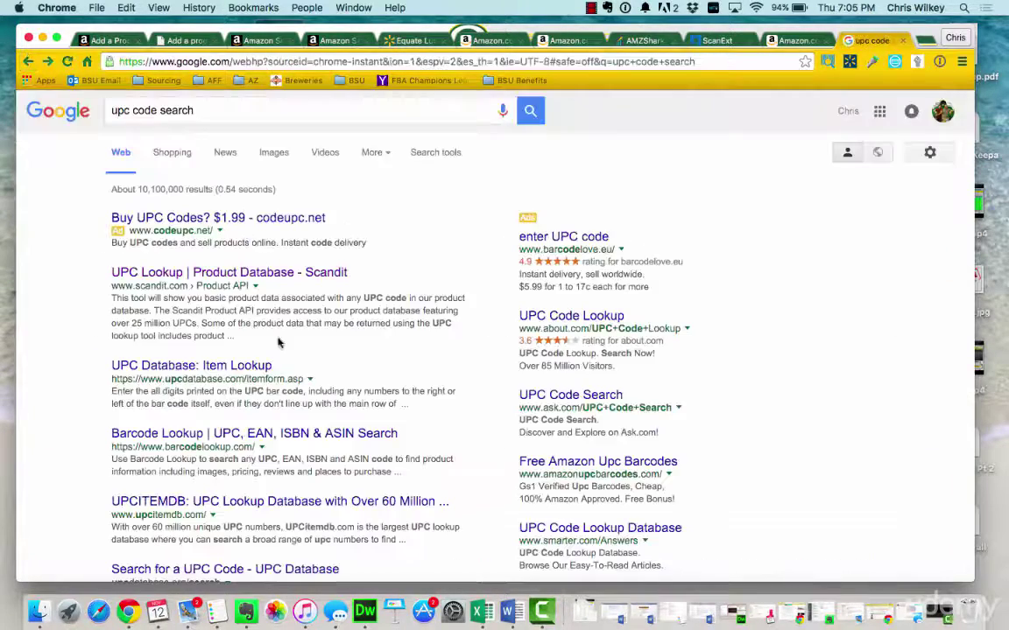
Look up the copied model number in the UPC Database's Item Lookup and return to the search results.
{"action": "left_click", "coordinate": [252, 366]}
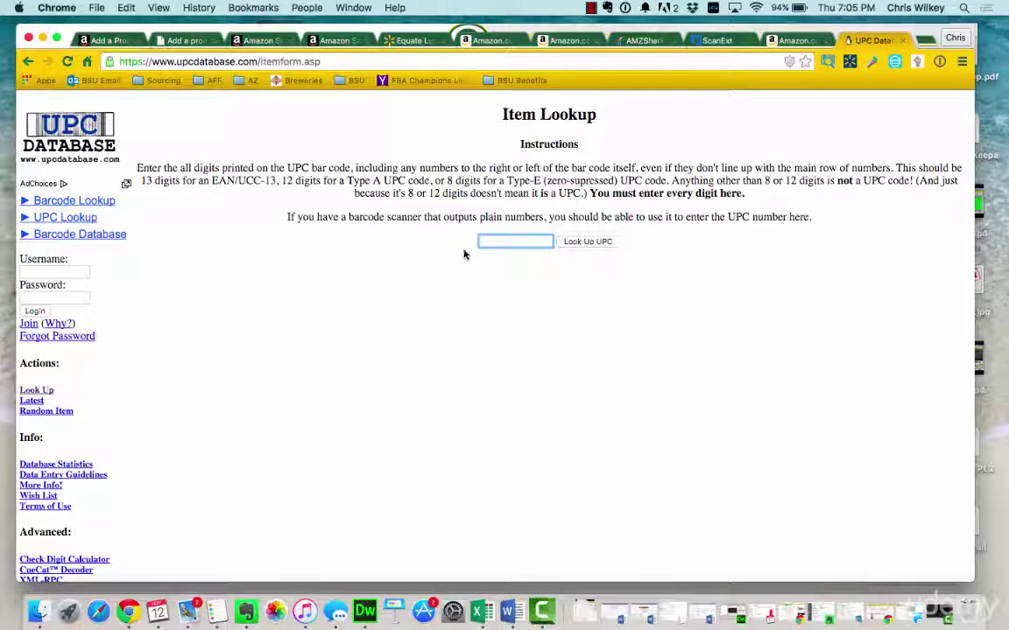
{"action": "key", "text": "cmd+v"}
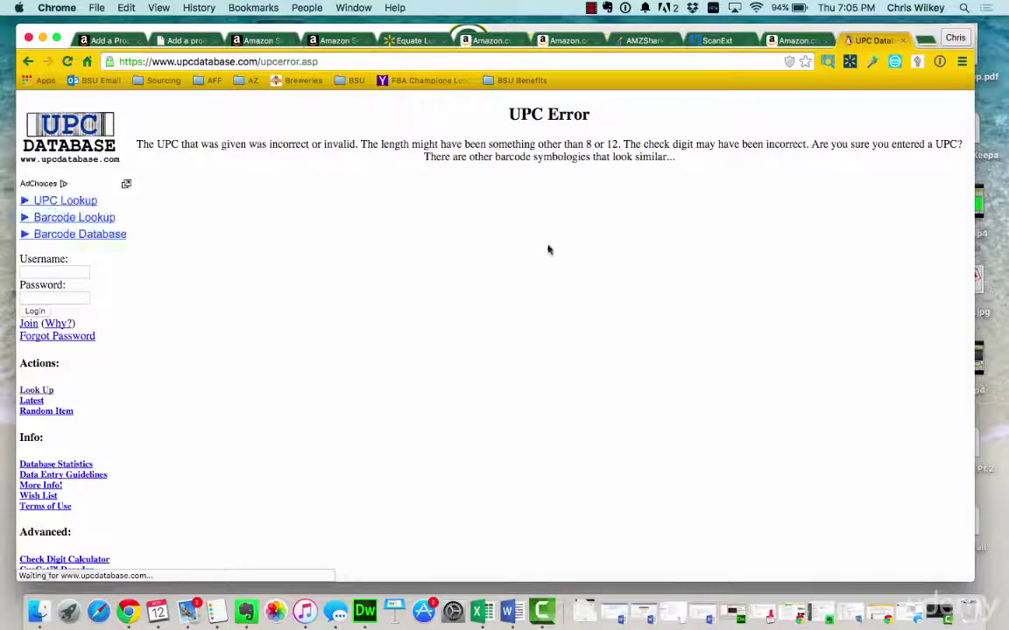
{"action": "left_click", "coordinate": [27, 62]}
{"action": "left_click", "coordinate": [27, 62]}
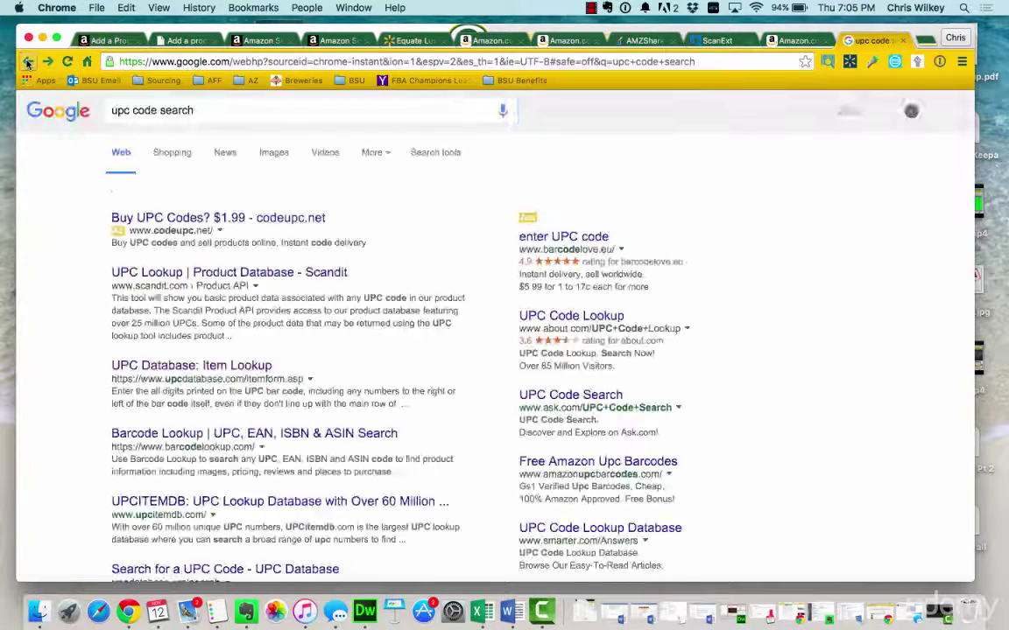
Search Google for "upc code ge" instead of "upc code search".
{"action": "scroll", "coordinate": [251, 186], "scroll_direction": "down", "scroll_amount": 2}
{"action": "scroll", "coordinate": [225, 162], "scroll_direction": "up", "scroll_amount": 1}
{"action": "left_click", "coordinate": [201, 111]}
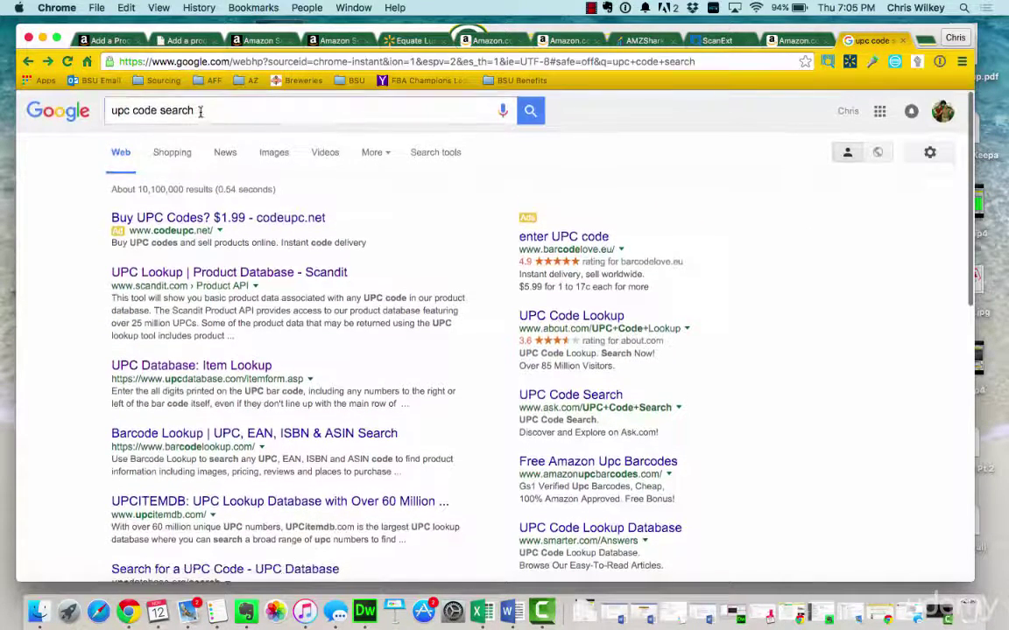
{"action": "double_click", "coordinate": [178, 110]}
{"action": "key", "text": "BackSpace"}
{"action": "key", "text": "Return"}
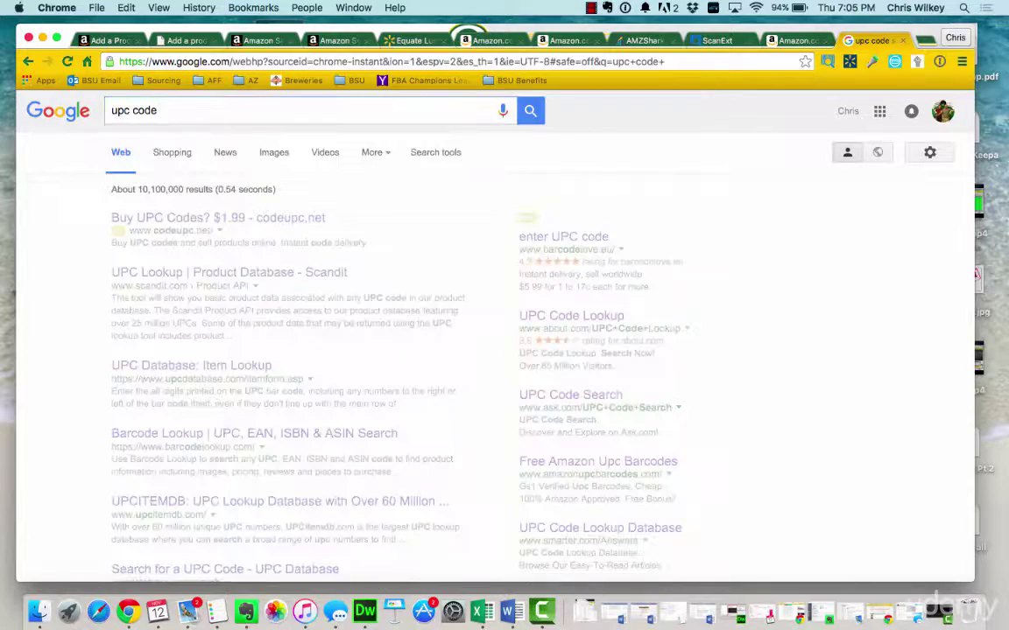
{"action": "left_click", "coordinate": [168, 110]}
{"action": "type", "text": "ge"}
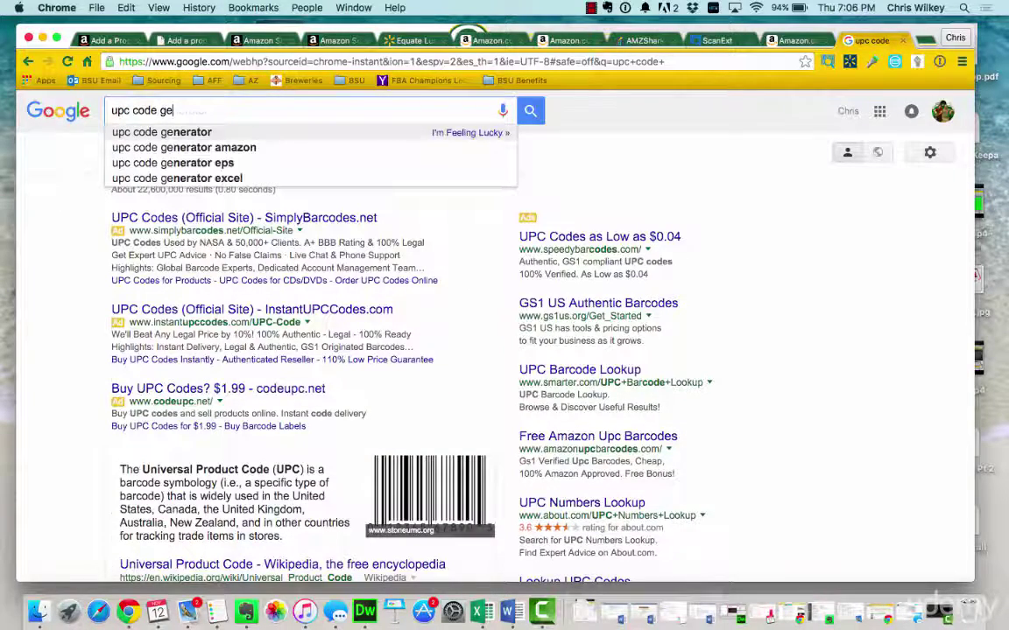
{"action": "key", "text": "Return"}
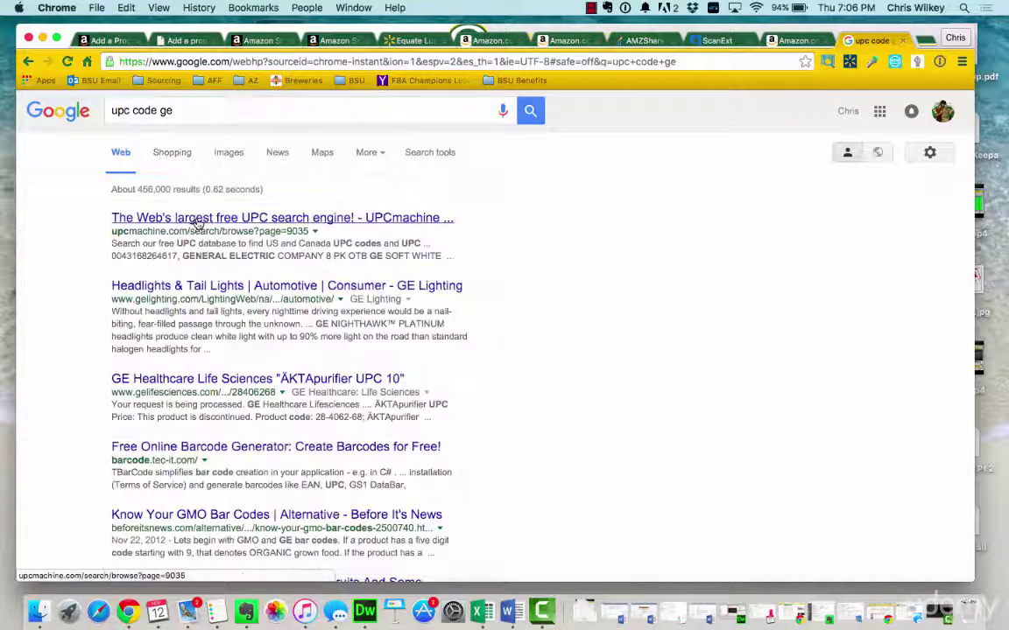
{"action": "left_click", "coordinate": [197, 222]}
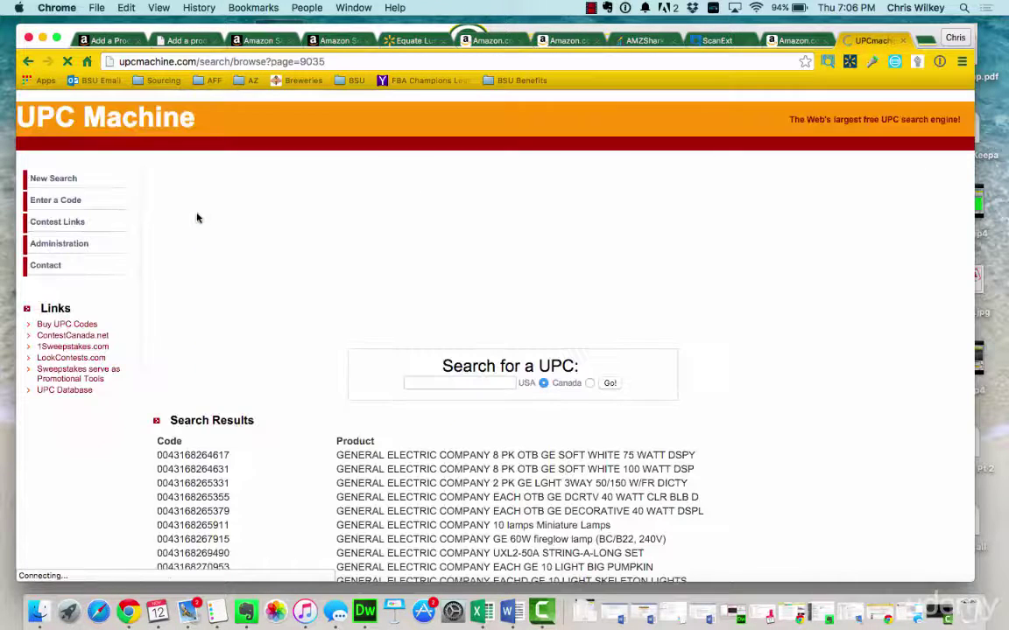
{"action": "scroll", "coordinate": [331, 314], "scroll_direction": "down", "scroll_amount": 1}
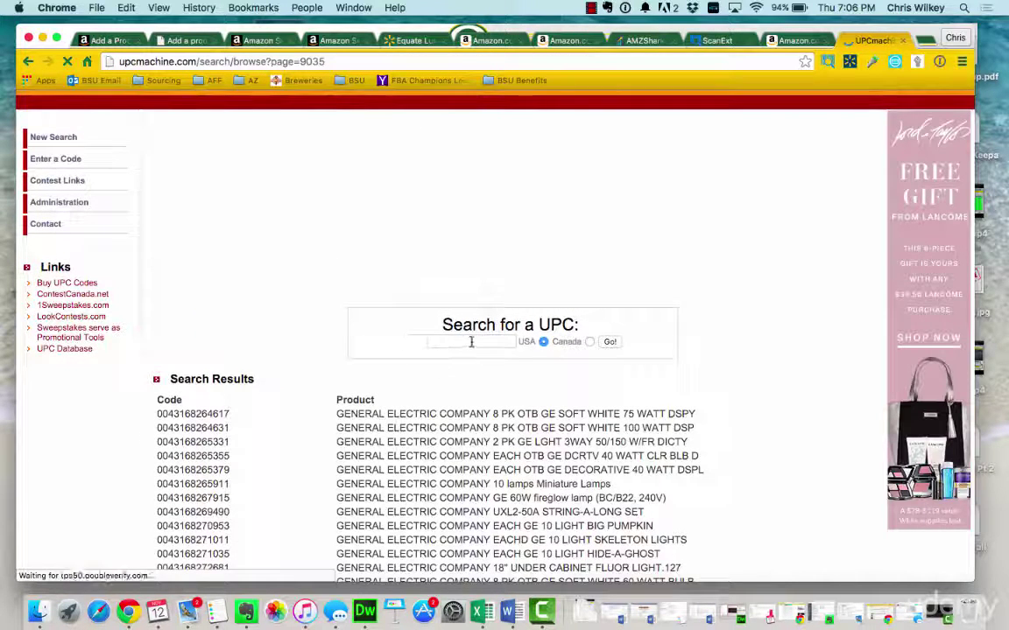
{"action": "left_click", "coordinate": [471, 343]}
{"action": "double_click", "coordinate": [192, 413]}
{"action": "key", "text": "super+c"}
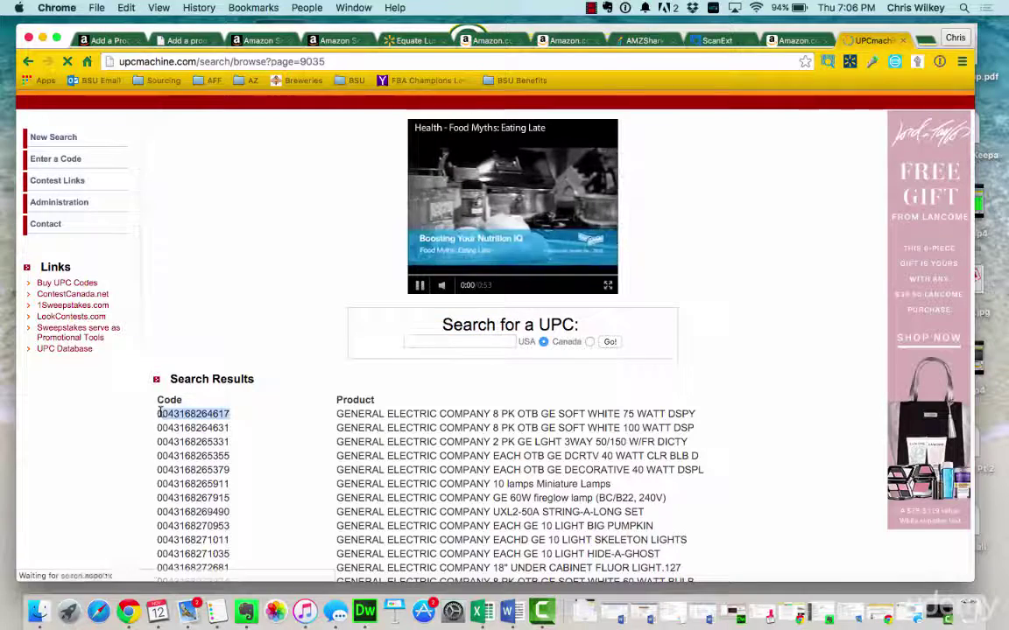
{"action": "scroll", "coordinate": [569, 250], "scroll_direction": "up", "scroll_amount": 1}
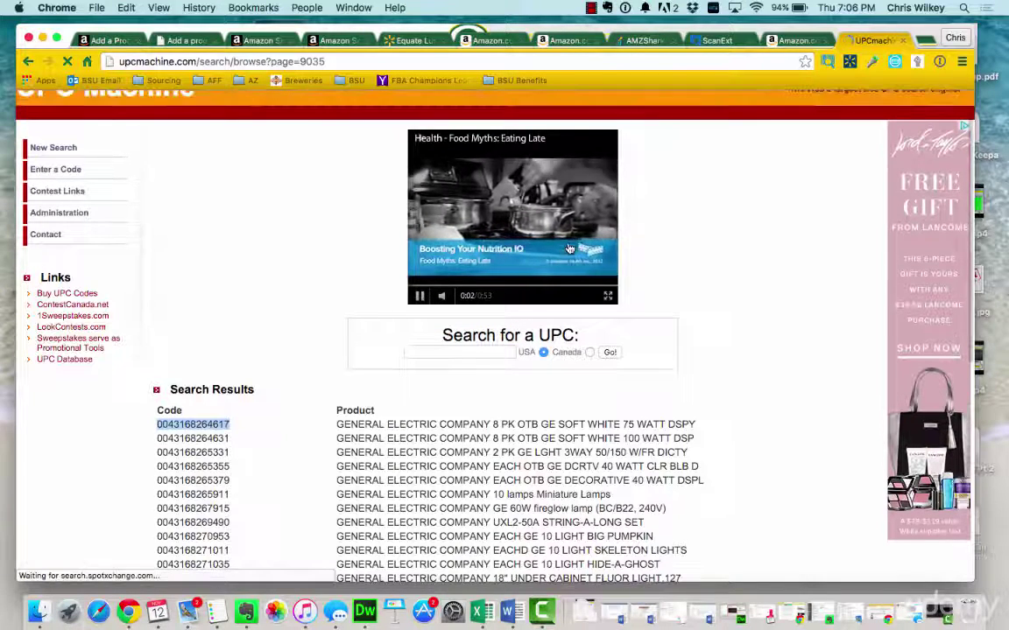
{"action": "left_click", "coordinate": [74, 148]}
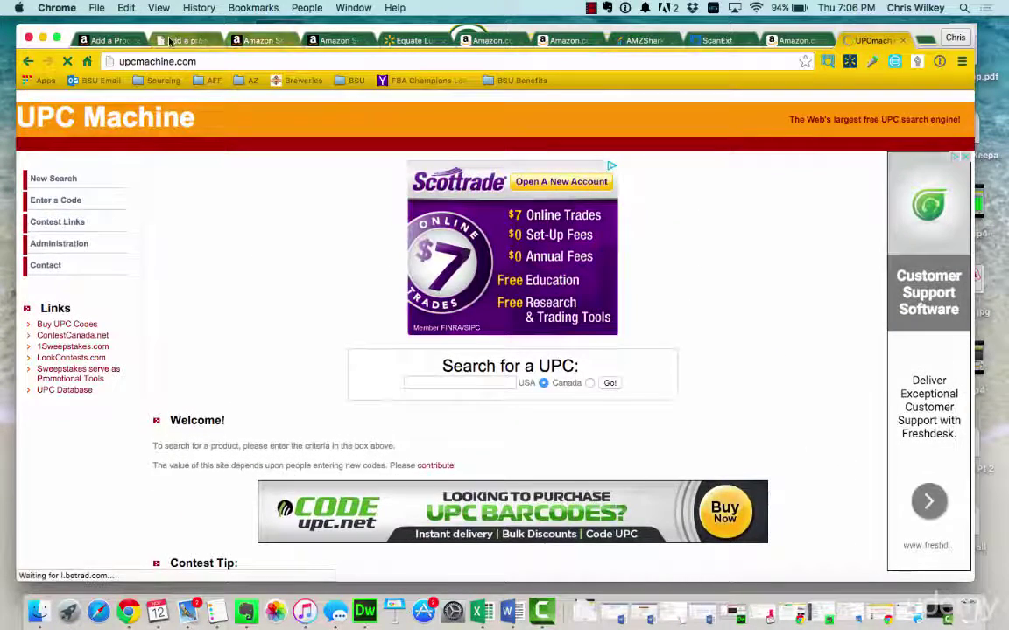
{"action": "left_click", "coordinate": [186, 41]}
{"action": "left_click_drag", "start_coordinate": [601, 454], "coordinate": [441, 454]}
{"action": "key", "text": "super+v"}
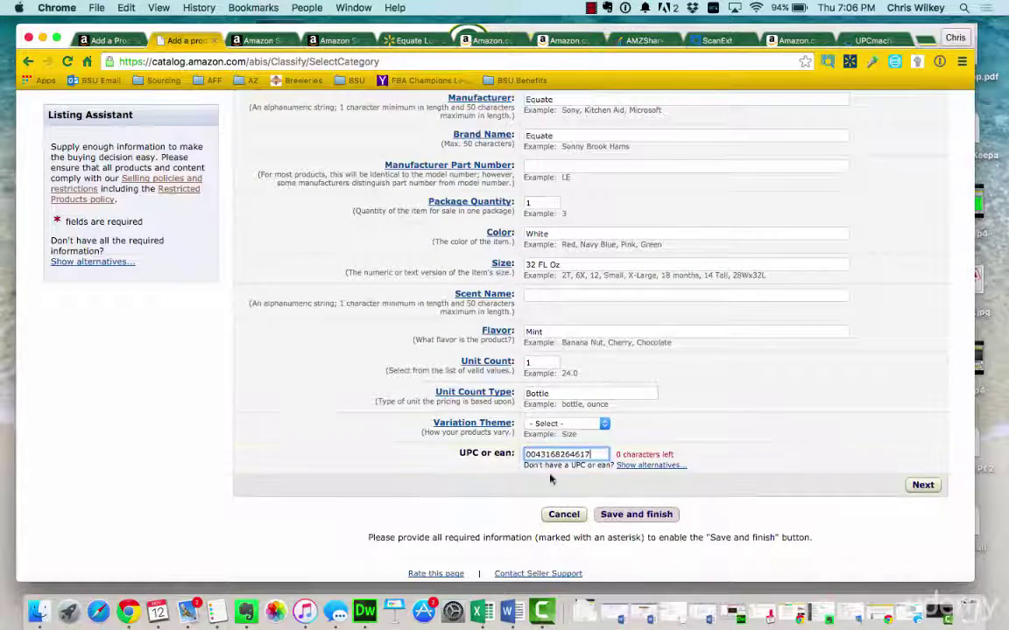
{"action": "left_click", "coordinate": [718, 470]}
{"action": "left_click", "coordinate": [919, 489]}
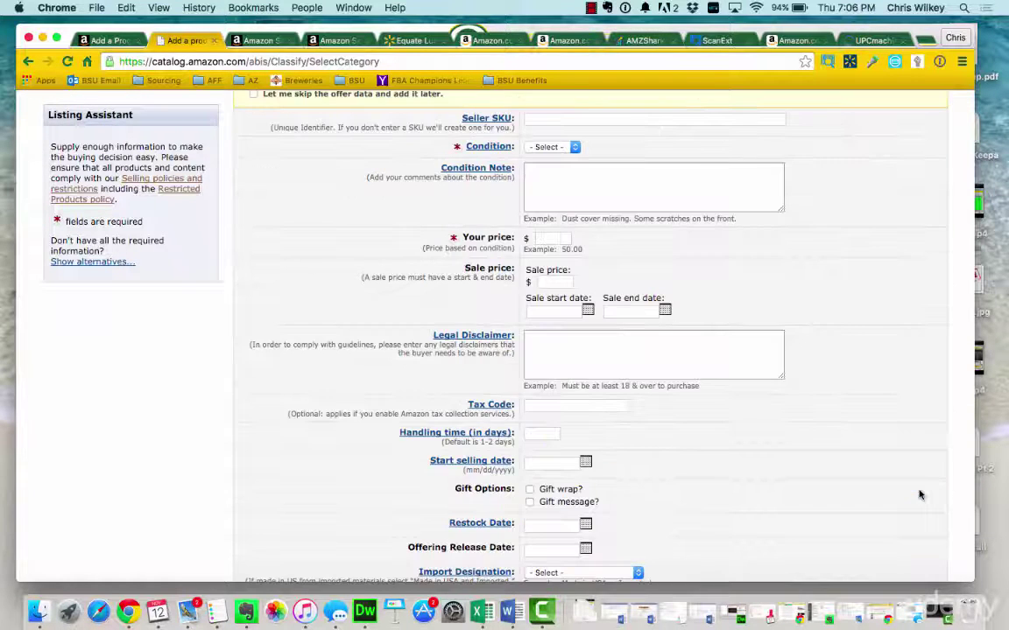
Set the listing's seller SKU to EQMWRP1 and its condition to New.
{"action": "scroll", "coordinate": [690, 405], "scroll_direction": "up", "scroll_amount": 3}
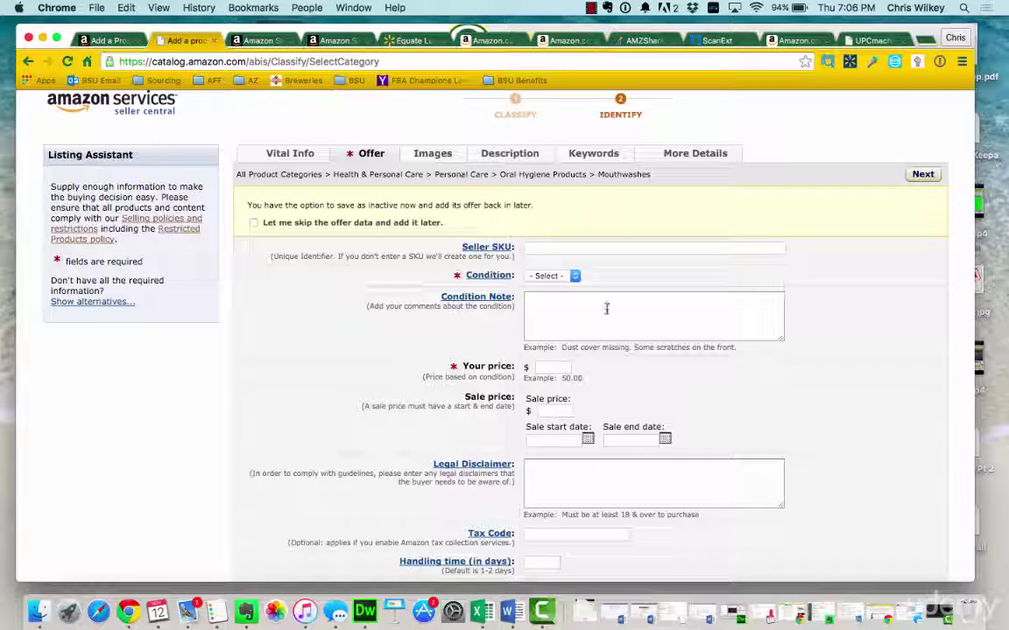
{"action": "left_click", "coordinate": [563, 248]}
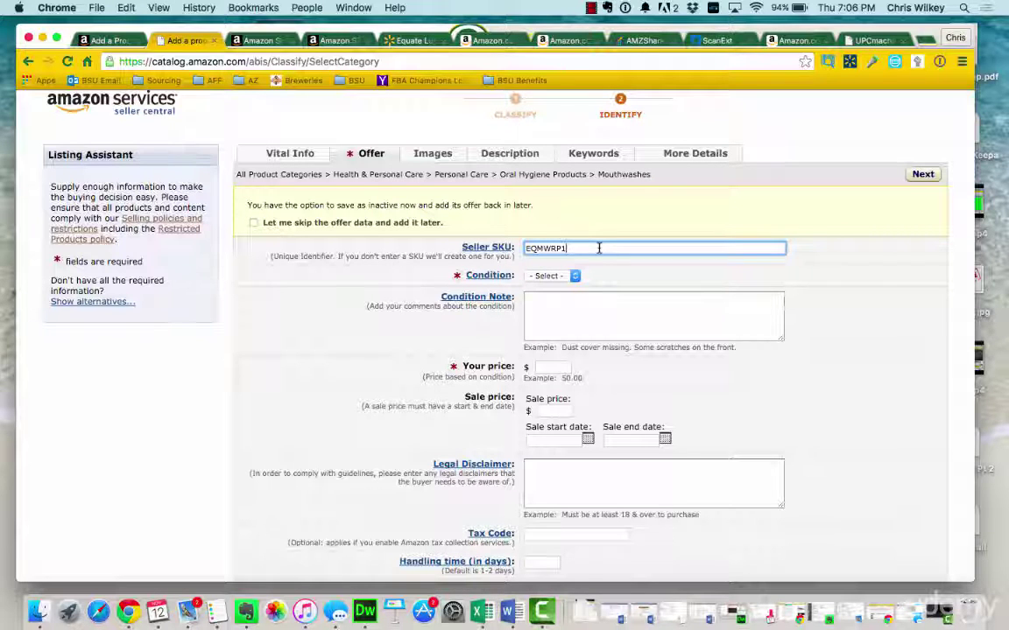
{"action": "scroll", "coordinate": [599, 248], "scroll_direction": "down", "scroll_amount": 1}
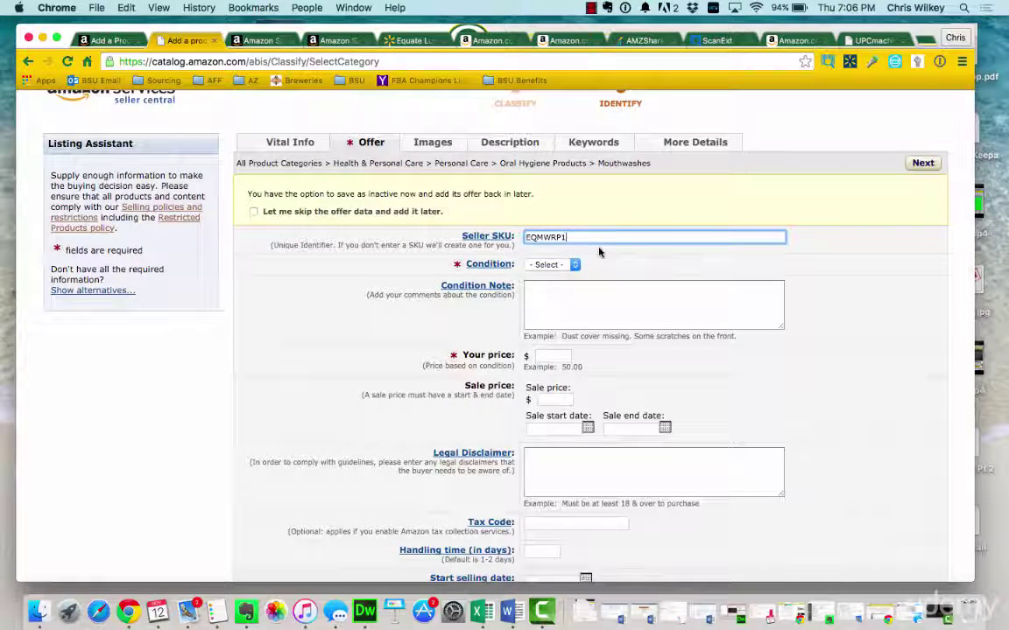
{"action": "left_click", "coordinate": [572, 264]}
{"action": "left_click", "coordinate": [566, 278]}
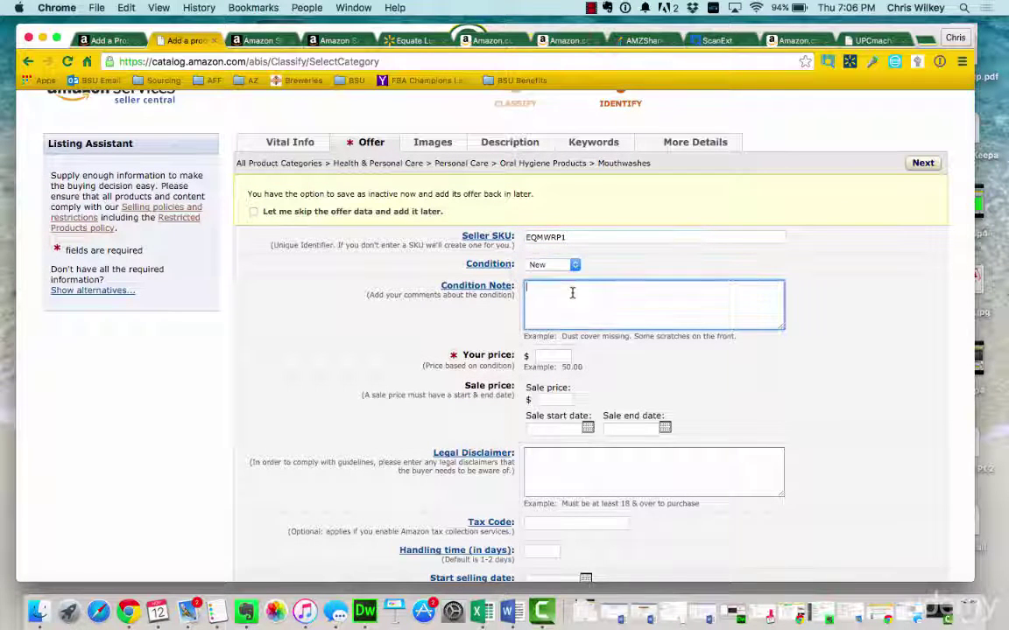
Leave the condition note blank and set the listing's price to $12.99.
{"action": "scroll", "coordinate": [635, 261], "scroll_direction": "down", "scroll_amount": 2}
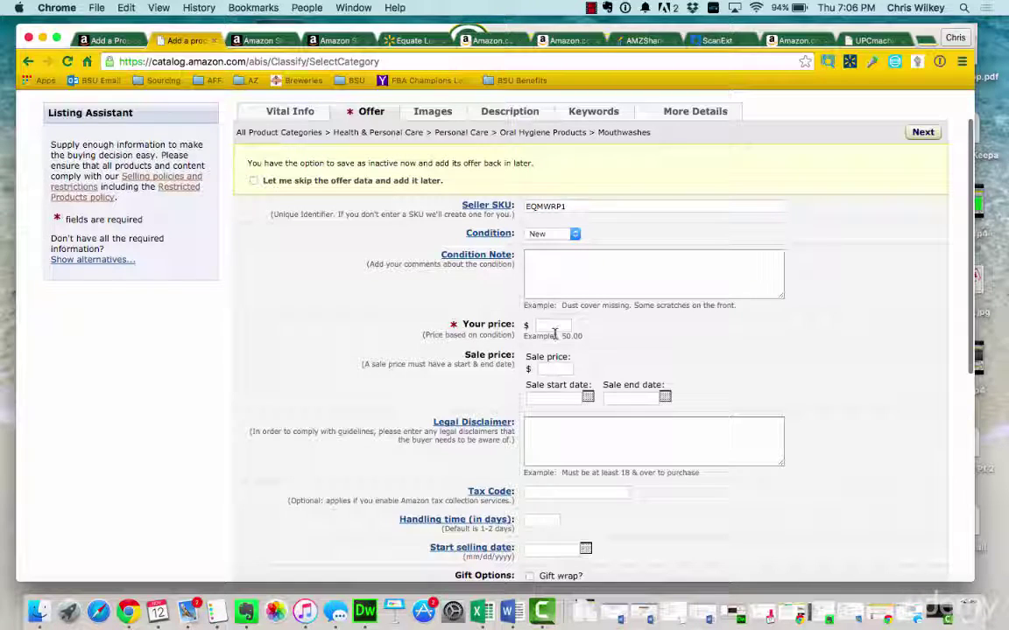
{"action": "left_click", "coordinate": [561, 283]}
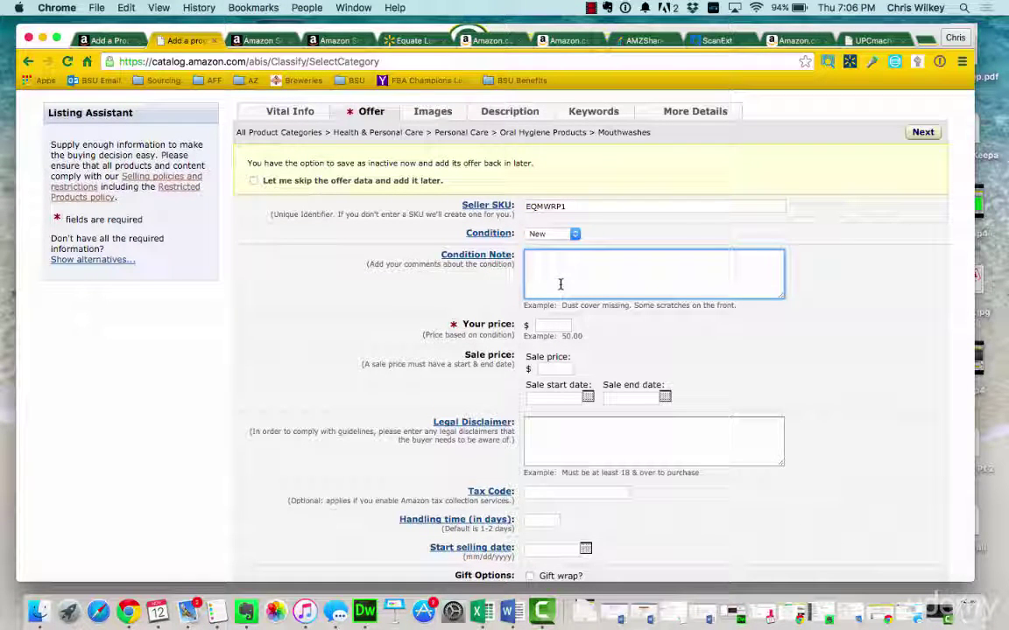
{"action": "left_click", "coordinate": [549, 326]}
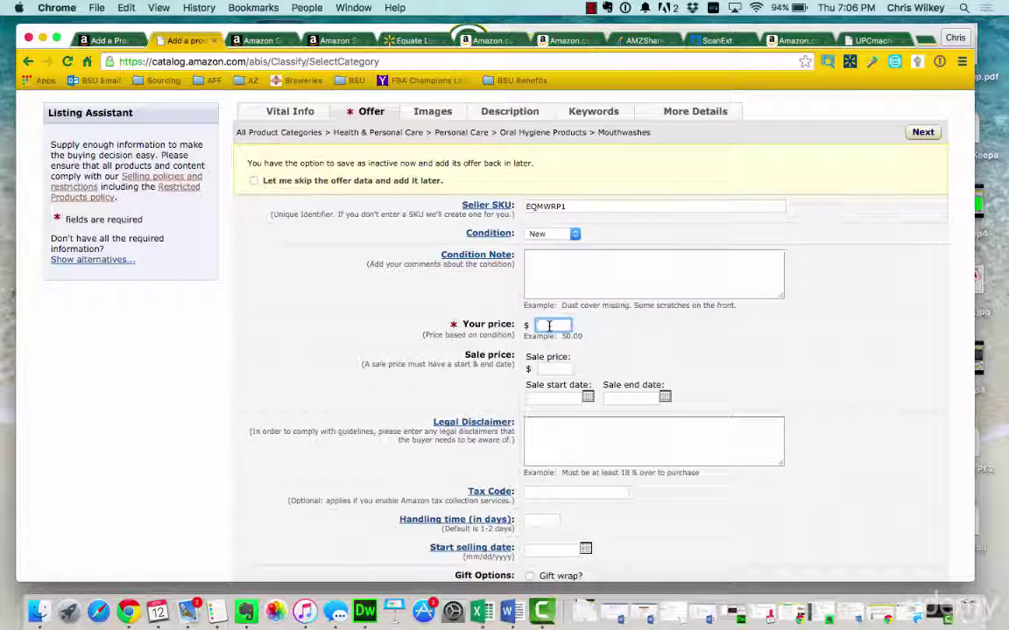
{"action": "type", "text": "12.99"}
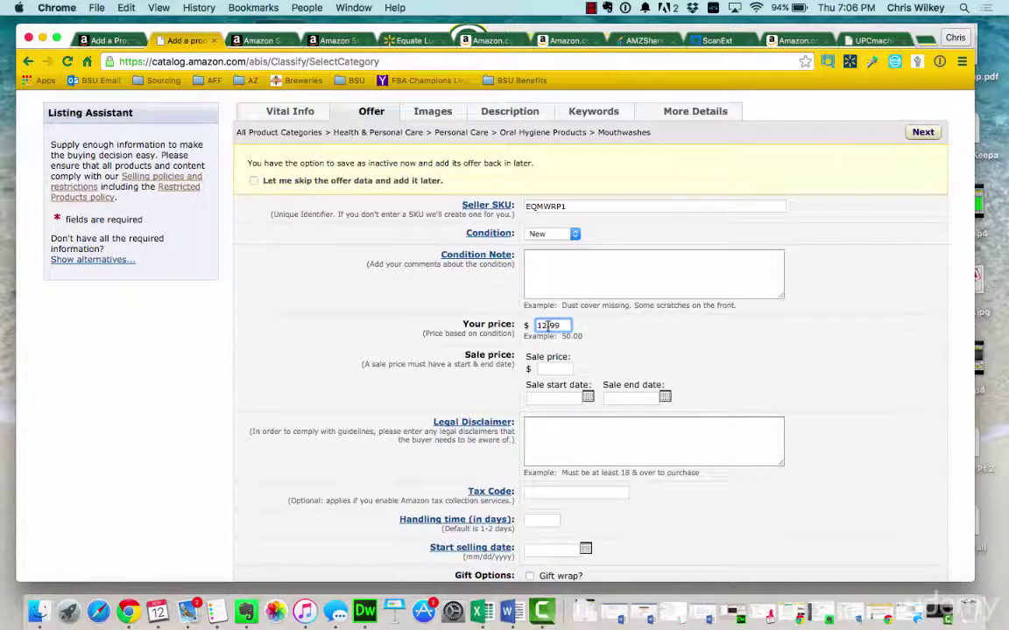
Set the offer's tax code to A_HLTH_OTCMED from the health-related codes.
{"action": "scroll", "coordinate": [574, 356], "scroll_direction": "down", "scroll_amount": 2}
{"action": "scroll", "coordinate": [575, 357], "scroll_direction": "down", "scroll_amount": 4}
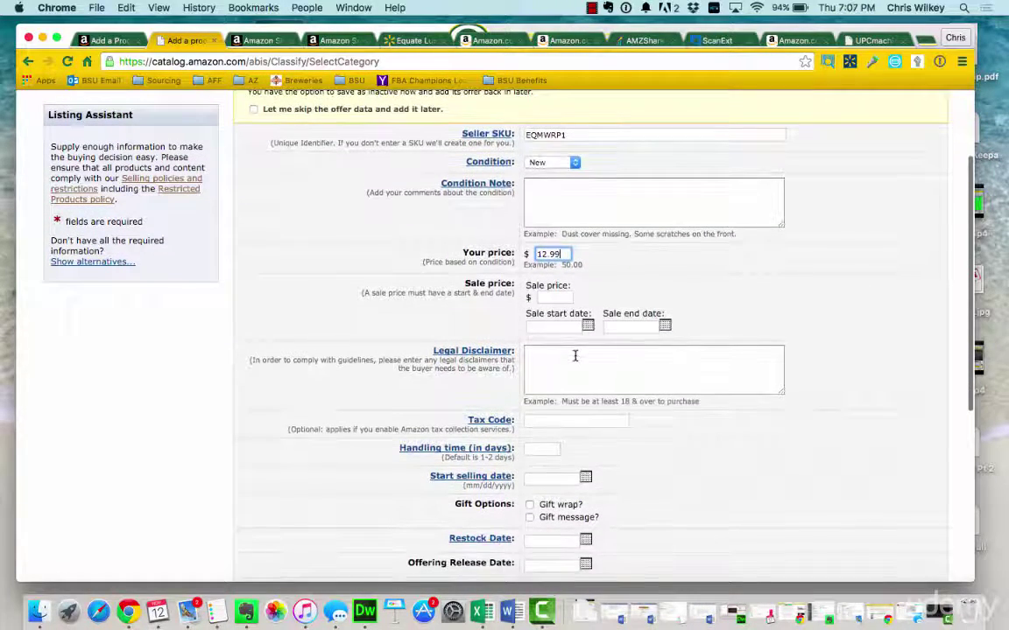
{"action": "scroll", "coordinate": [574, 356], "scroll_direction": "down", "scroll_amount": 3}
{"action": "left_click", "coordinate": [543, 386]}
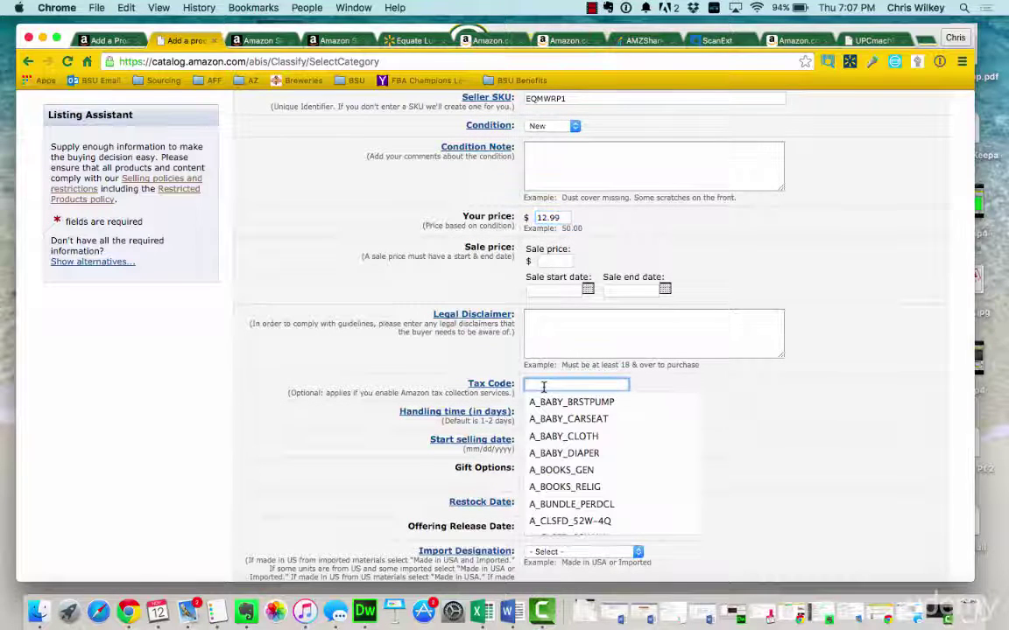
{"action": "type", "text": "a_h"}
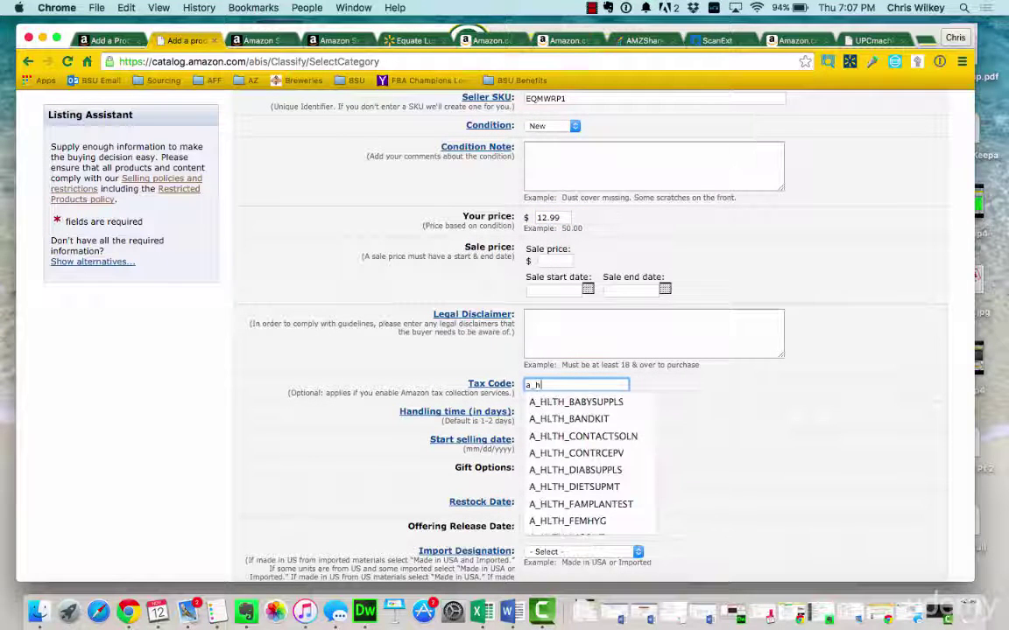
{"action": "key", "text": "Down"}
{"action": "key", "text": "Down"}
{"action": "key", "text": "Down"}
{"action": "key", "text": "Down"}
{"action": "key", "text": "Down"}
{"action": "key", "text": "Down"}
{"action": "key", "text": "Down"}
{"action": "key", "text": "Down"}
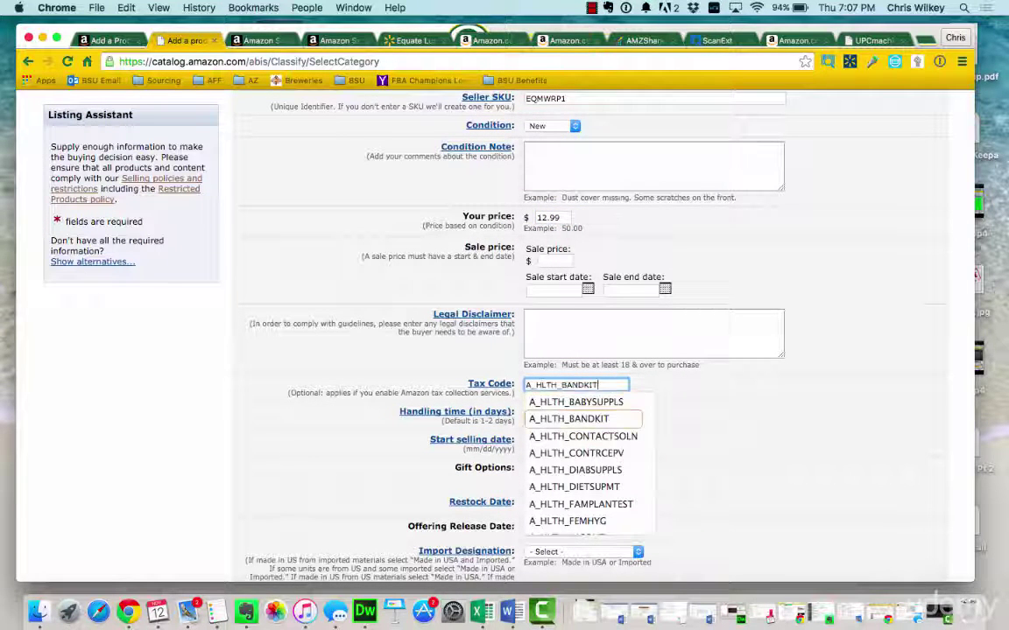
{"action": "key", "text": "Down"}
{"action": "key", "text": "Down"}
{"action": "key", "text": "Down"}
{"action": "key", "text": "Down"}
{"action": "key", "text": "Down"}
{"action": "key", "text": "Down"}
{"action": "key", "text": "Down"}
{"action": "key", "text": "Down"}
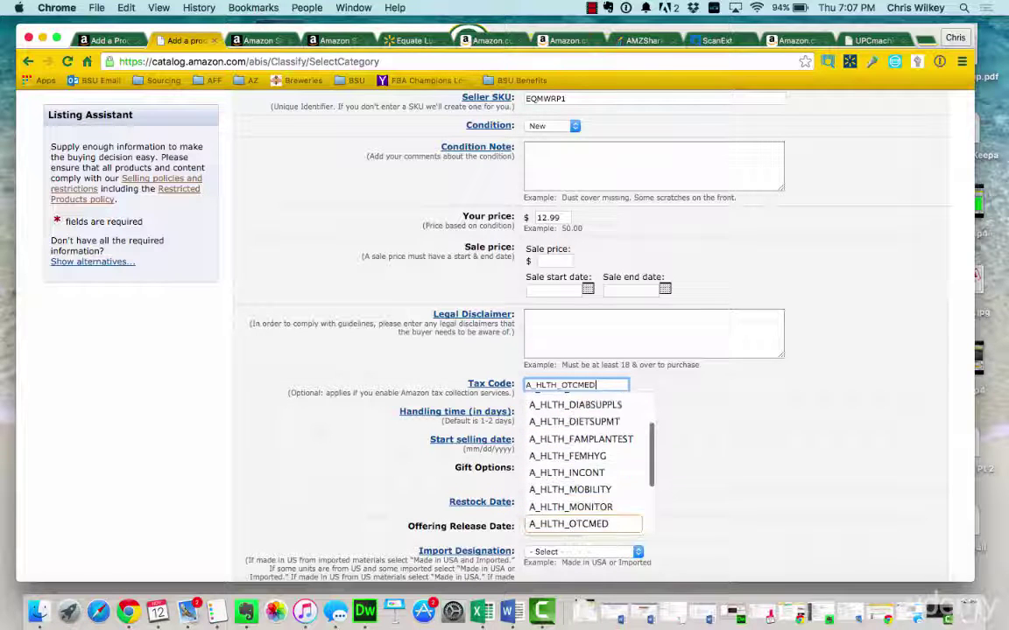
{"action": "key", "text": "Down"}
{"action": "key", "text": "Down"}
{"action": "key", "text": "Down"}
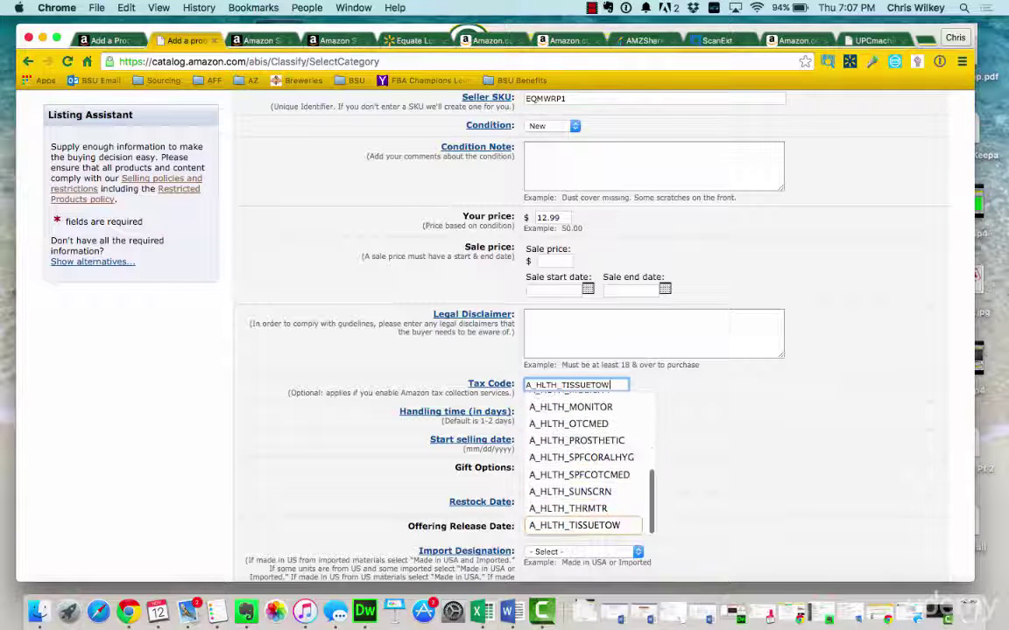
{"action": "key", "text": "Up"}
{"action": "key", "text": "Up"}
{"action": "key", "text": "Up"}
{"action": "key", "text": "Up"}
{"action": "key", "text": "Up"}
{"action": "key", "text": "Up"}
{"action": "key", "text": "Up"}
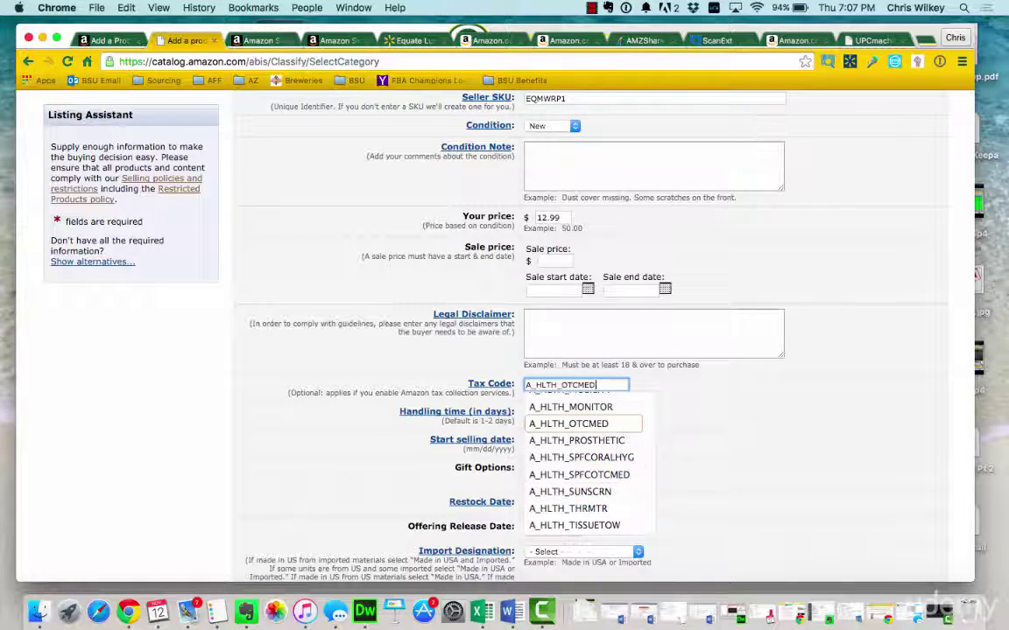
{"action": "key", "text": "Return"}
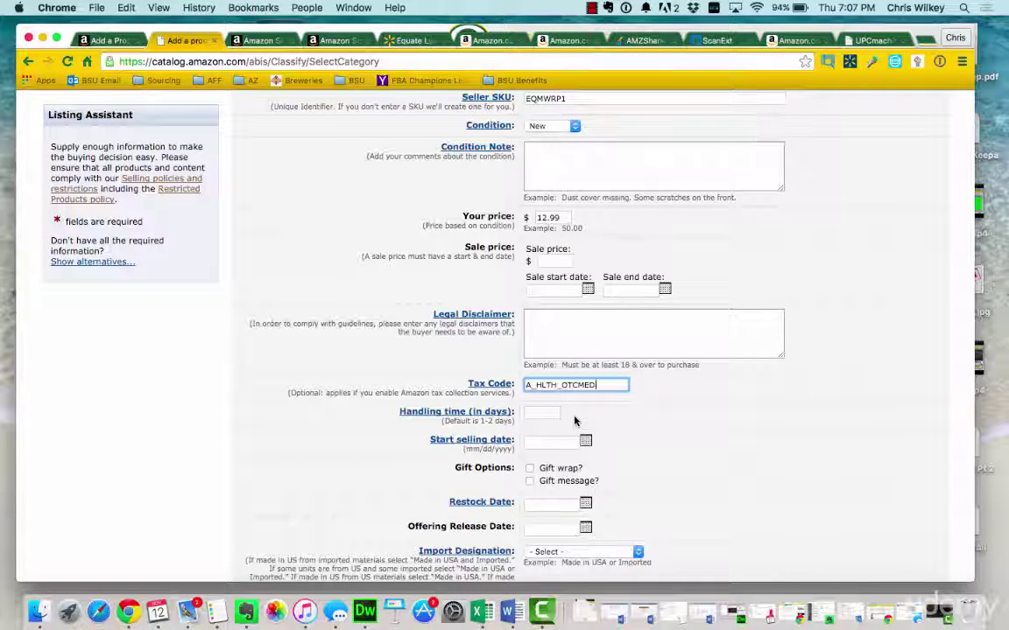
Set the offer's start selling date to 11/12/2015.
{"action": "scroll", "coordinate": [578, 411], "scroll_direction": "down", "scroll_amount": 2}
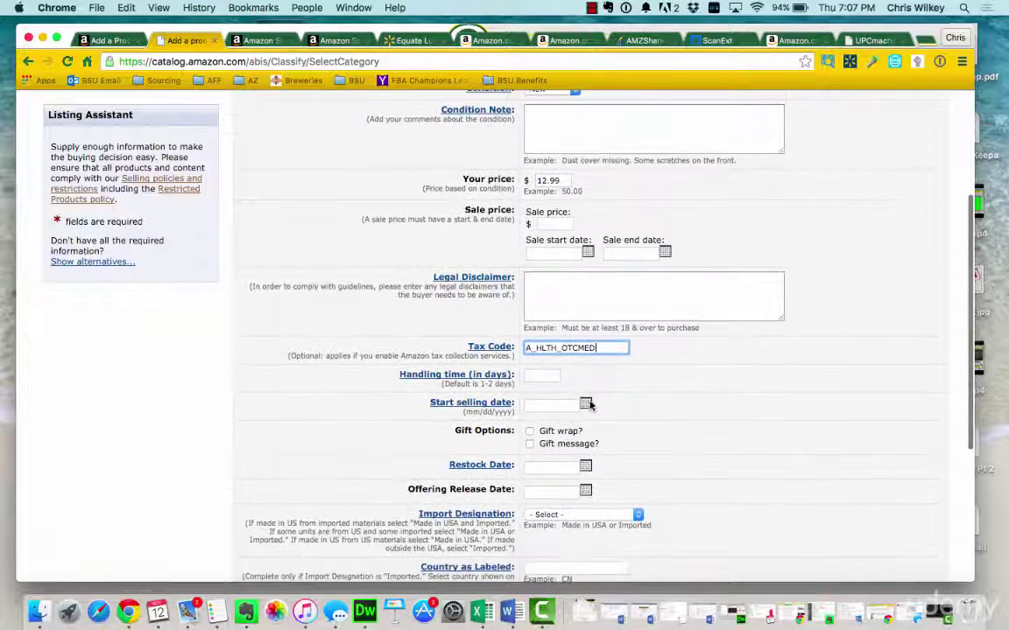
{"action": "left_click", "coordinate": [585, 403]}
{"action": "left_click", "coordinate": [628, 482]}
{"action": "scroll", "coordinate": [631, 477], "scroll_direction": "down", "scroll_amount": 2}
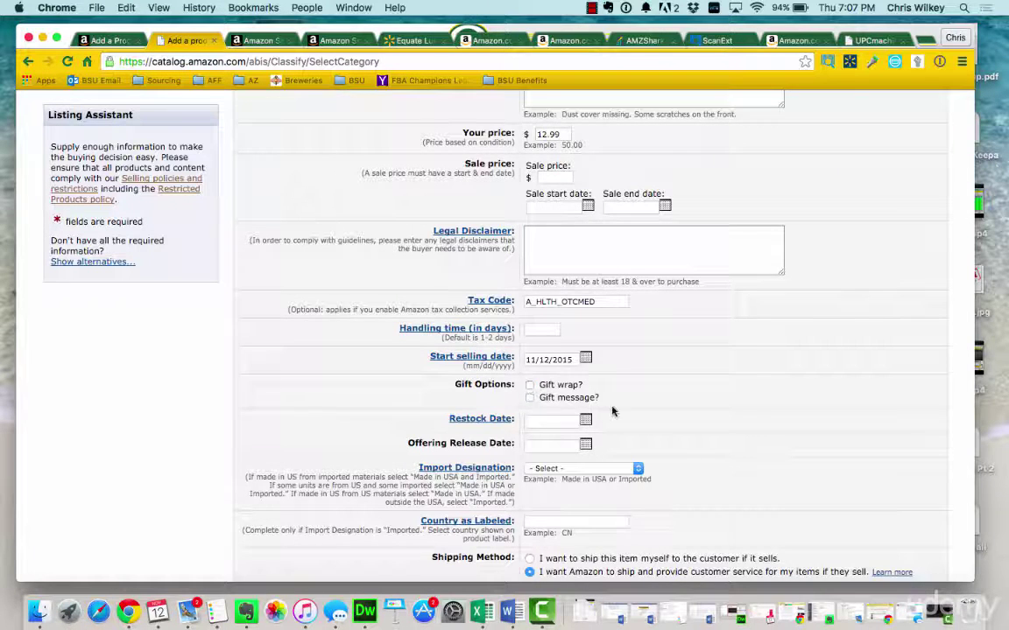
Look over the import designation options and check the Walmart page's item description for the mouthwash's country of origin.
{"action": "scroll", "coordinate": [632, 390], "scroll_direction": "down", "scroll_amount": 3}
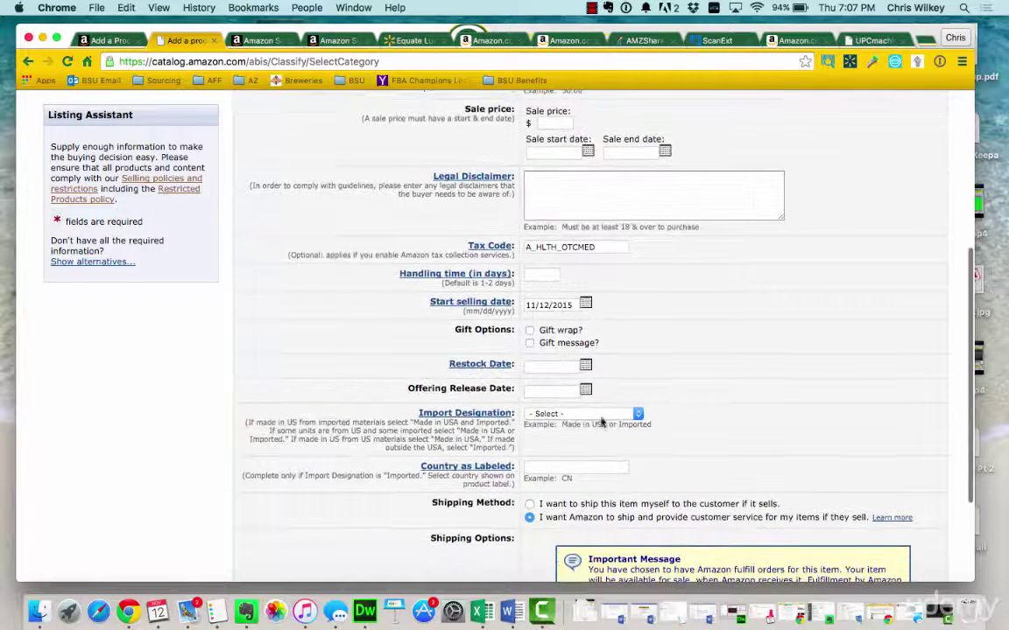
{"action": "left_click", "coordinate": [599, 414]}
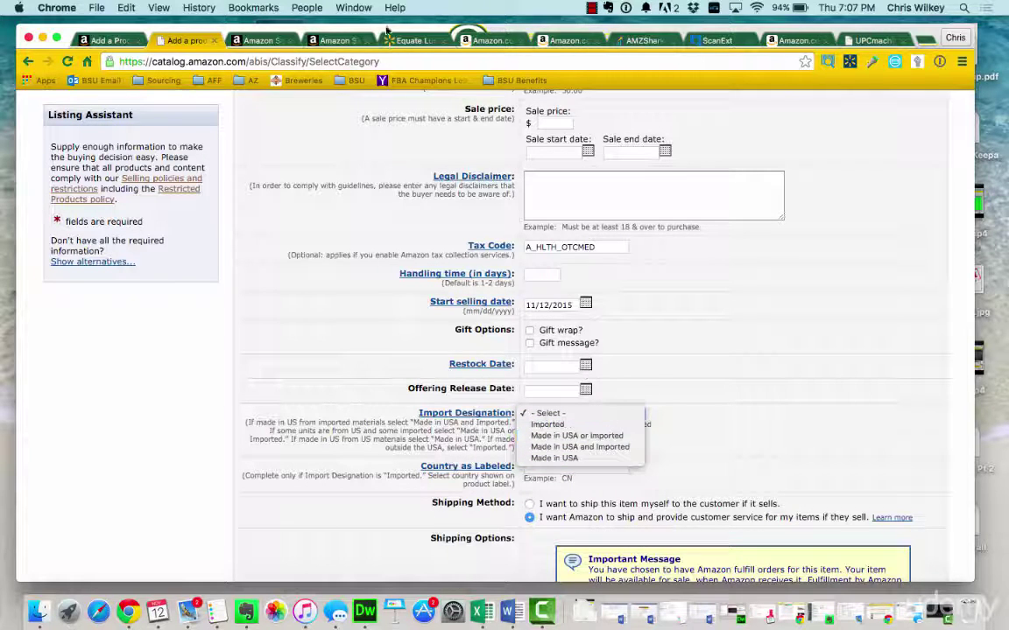
{"action": "left_click", "coordinate": [386, 32]}
{"action": "left_click", "coordinate": [405, 33]}
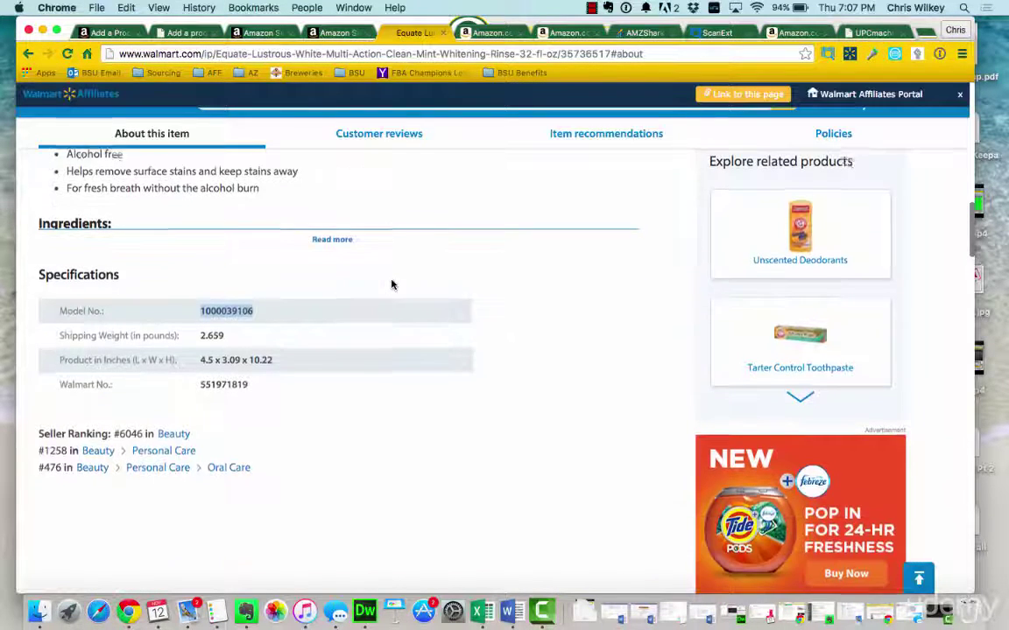
{"action": "scroll", "coordinate": [391, 285], "scroll_direction": "up", "scroll_amount": 5}
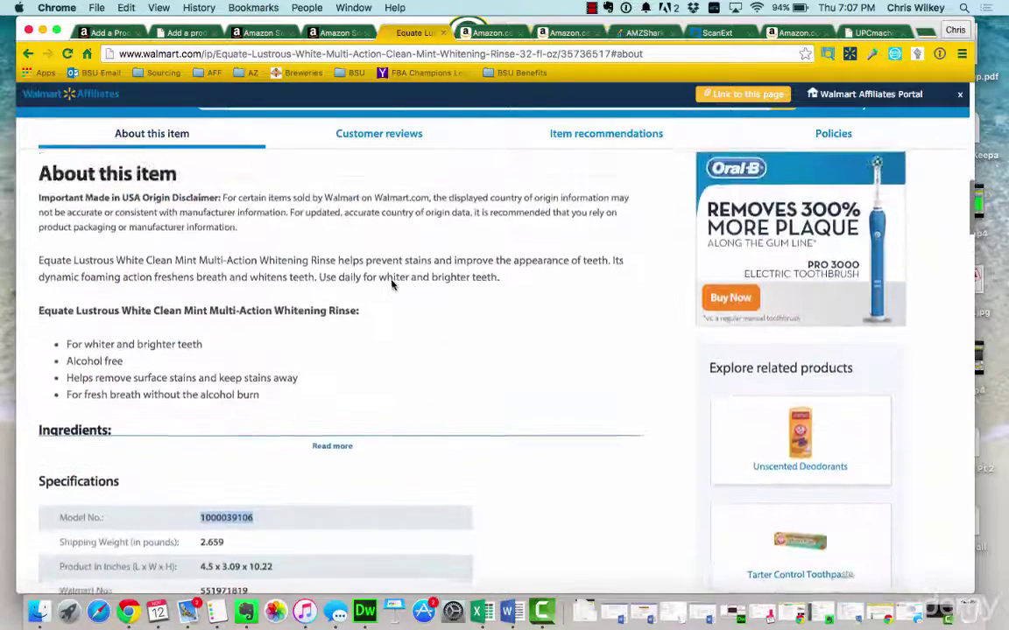
{"action": "scroll", "coordinate": [391, 285], "scroll_direction": "down", "scroll_amount": 1}
{"action": "scroll", "coordinate": [391, 285], "scroll_direction": "up", "scroll_amount": 2}
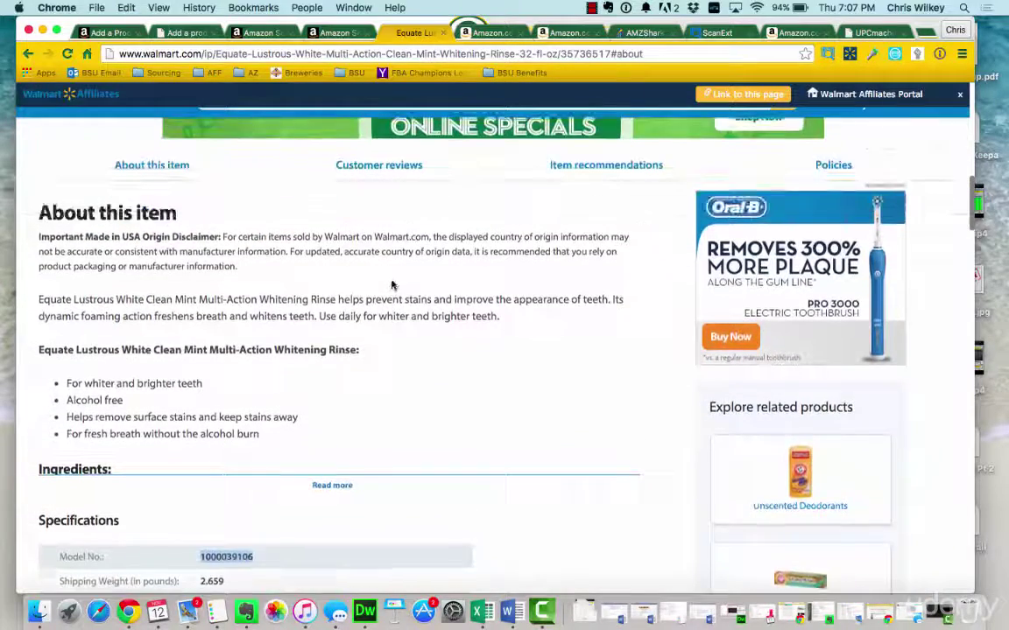
{"action": "scroll", "coordinate": [392, 285], "scroll_direction": "up", "scroll_amount": 1}
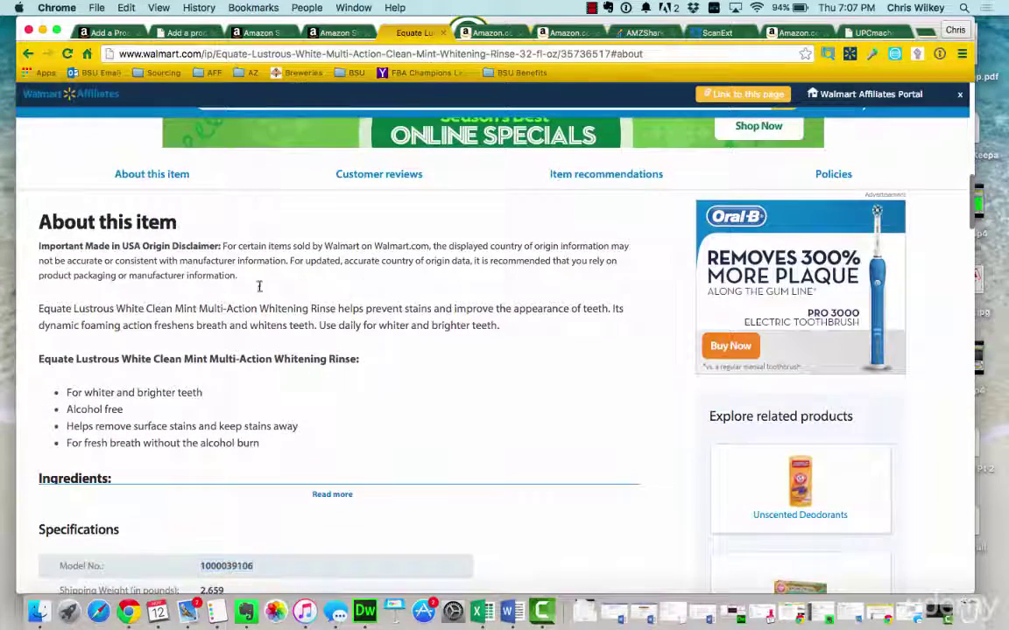
Review the Made in USA origin disclaimer and product image on the Walmart mouthwash page.
{"action": "left_click_drag", "start_coordinate": [259, 282], "coordinate": [96, 262]}
{"action": "scroll", "coordinate": [98, 268], "scroll_direction": "up", "scroll_amount": 4}
{"action": "scroll", "coordinate": [98, 269], "scroll_direction": "up", "scroll_amount": 10}
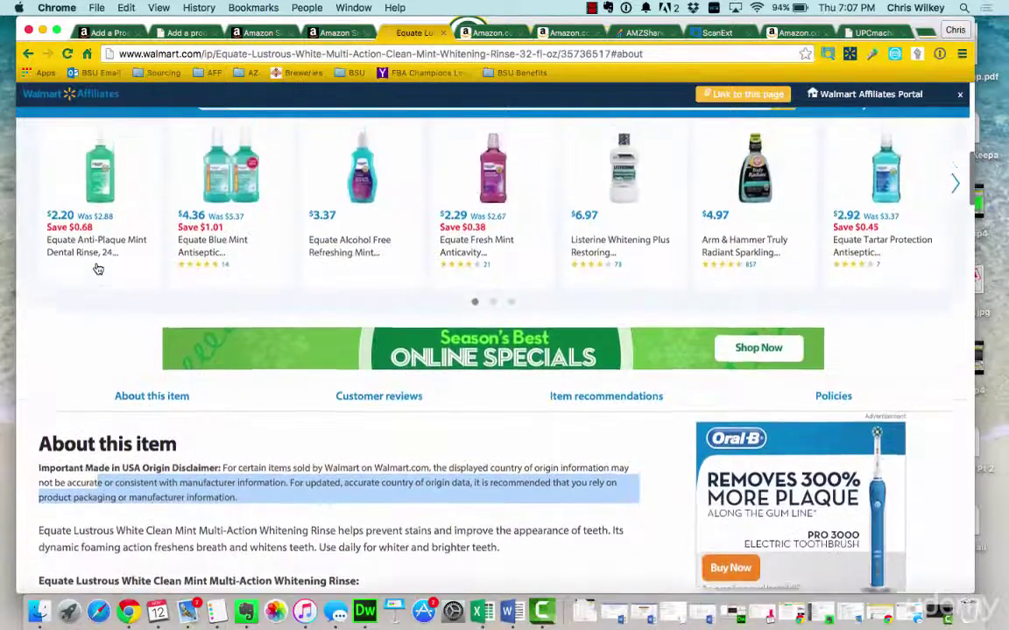
{"action": "scroll", "coordinate": [98, 268], "scroll_direction": "up", "scroll_amount": 5}
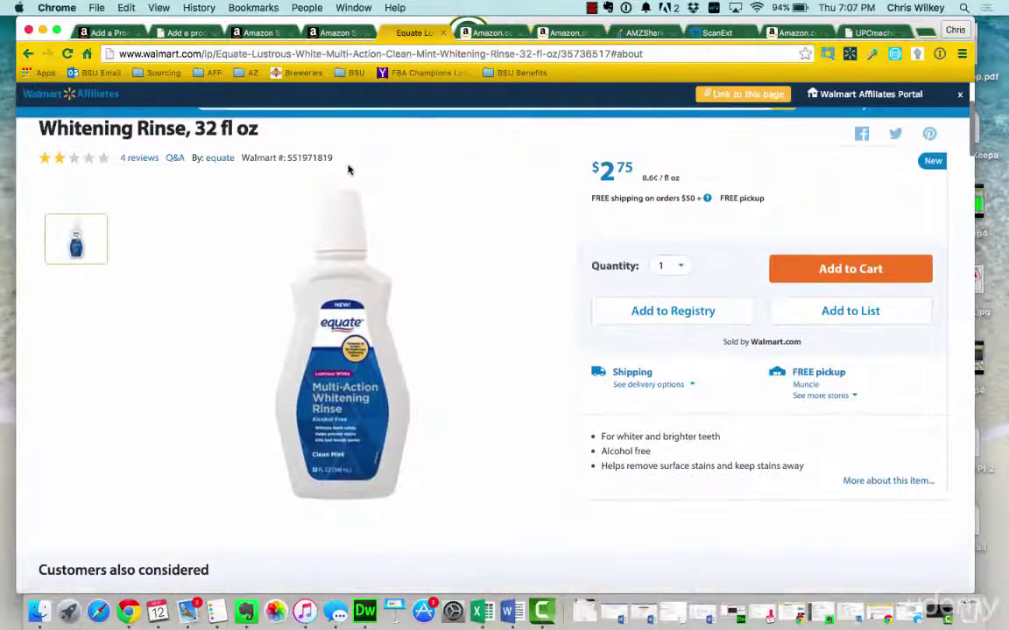
{"action": "key", "text": "super+9"}
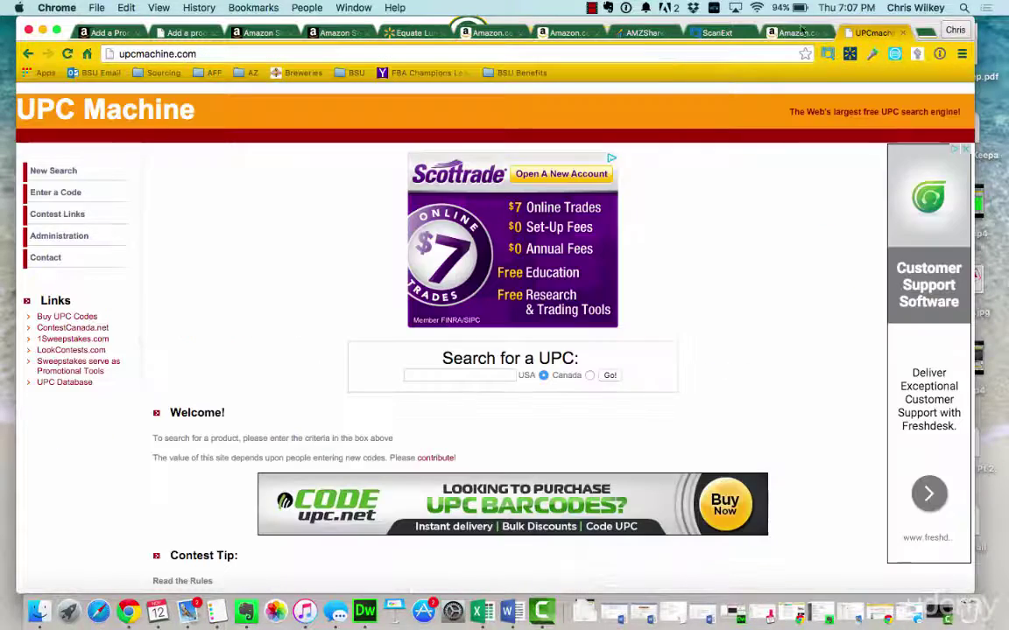
{"action": "left_click", "coordinate": [412, 35]}
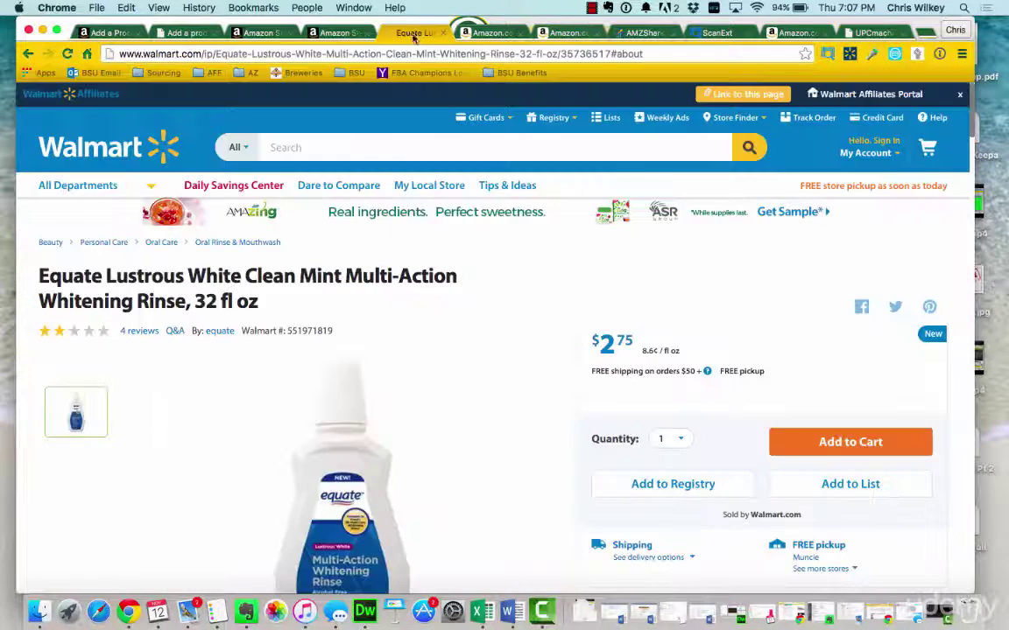
Leave the offer's import designation and country as labeled blank, and continue to the listing's Images section.
{"action": "left_click", "coordinate": [173, 36]}
{"action": "scroll", "coordinate": [622, 386], "scroll_direction": "down", "scroll_amount": 1}
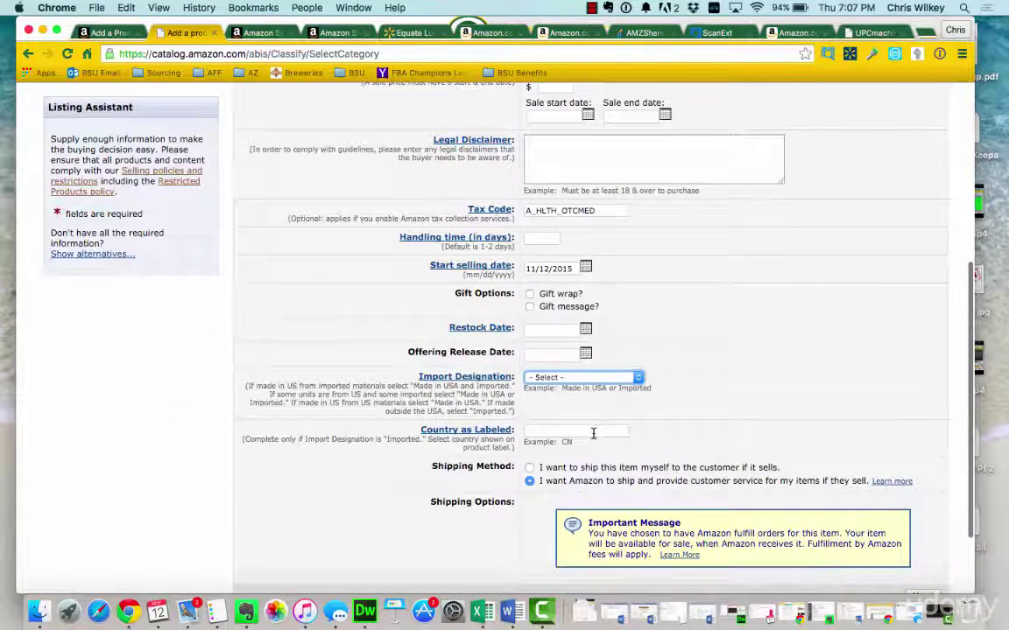
{"action": "left_click", "coordinate": [592, 428]}
{"action": "left_click", "coordinate": [774, 367]}
{"action": "scroll", "coordinate": [772, 383], "scroll_direction": "down", "scroll_amount": 2}
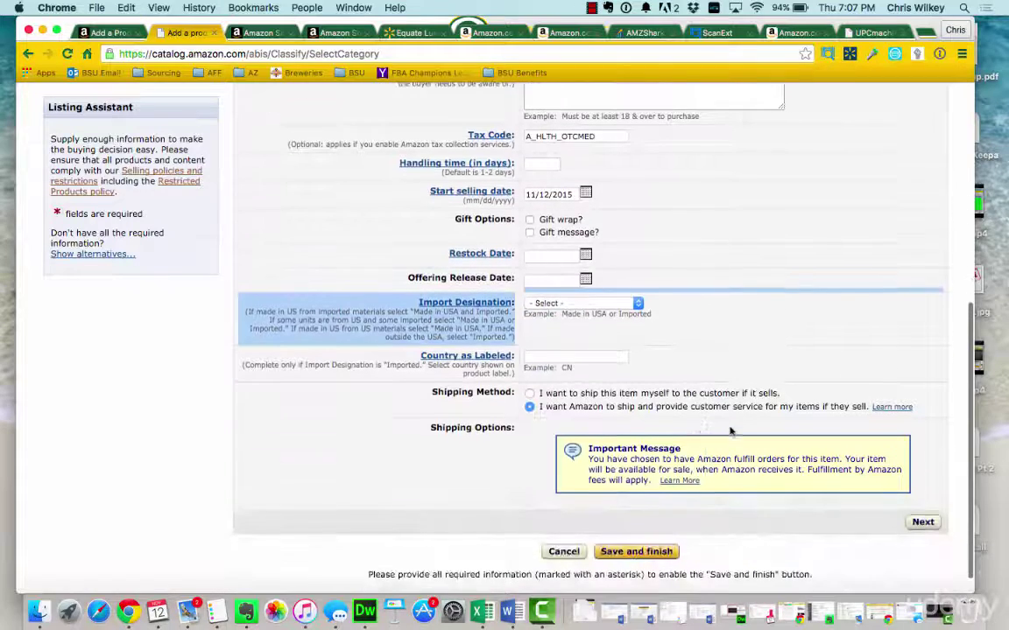
{"action": "scroll", "coordinate": [635, 420], "scroll_direction": "down", "scroll_amount": 1}
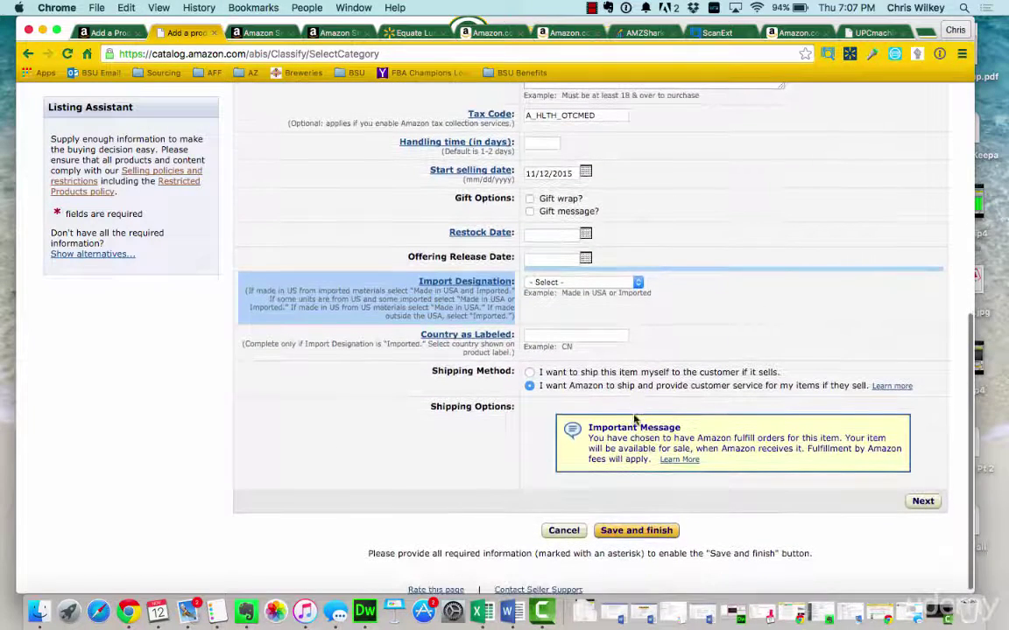
{"action": "left_click", "coordinate": [922, 502]}
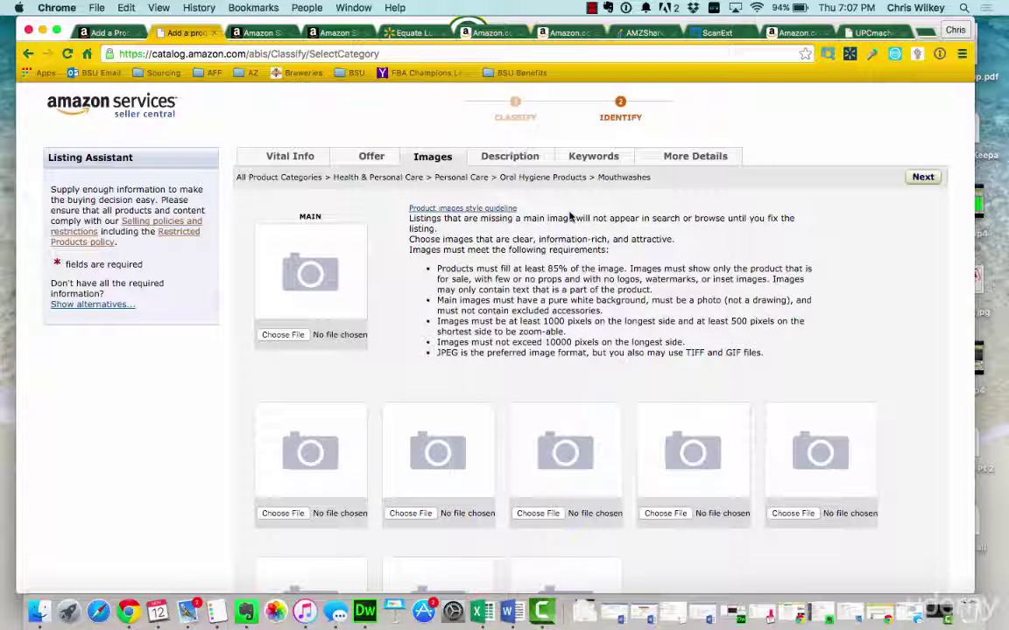
Save the mouthwash product image from the Walmart page to the Desktop as Mouthwash.jpg.
{"action": "left_click", "coordinate": [413, 32]}
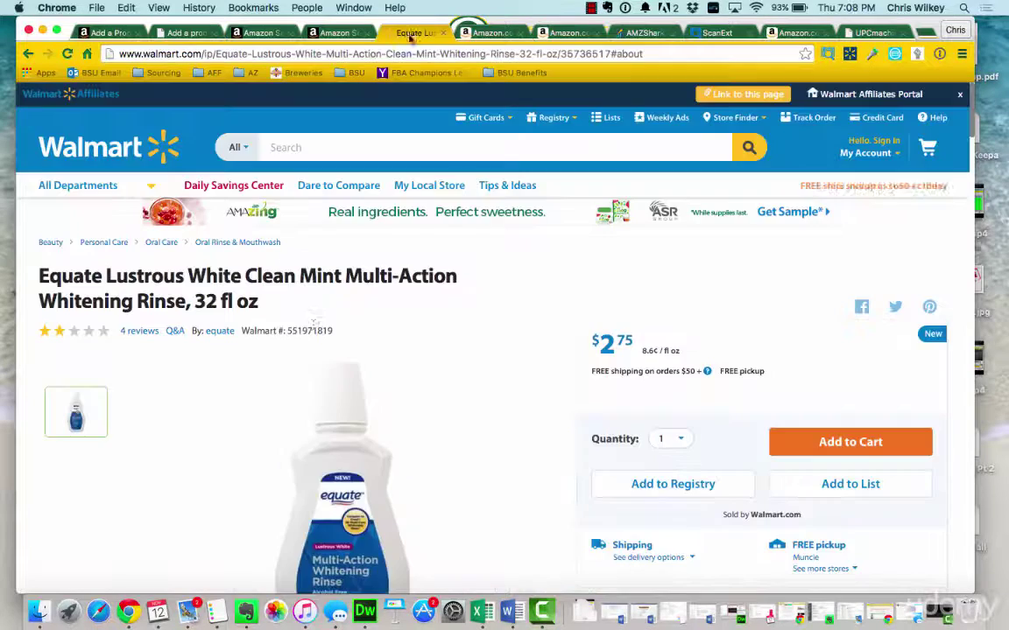
{"action": "scroll", "coordinate": [208, 316], "scroll_direction": "down", "scroll_amount": 3}
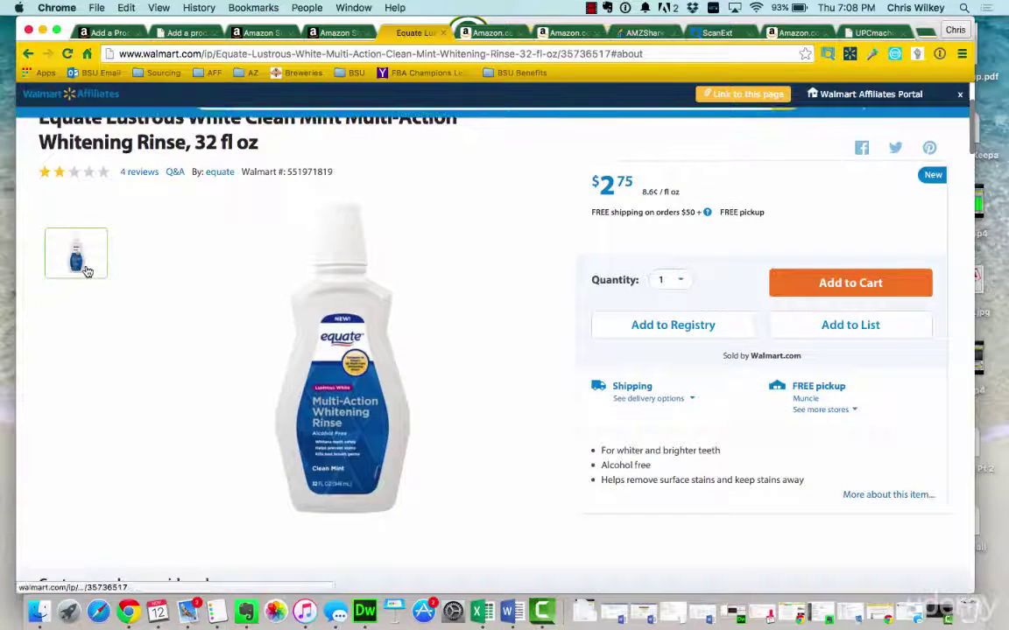
{"action": "right_click", "coordinate": [355, 324]}
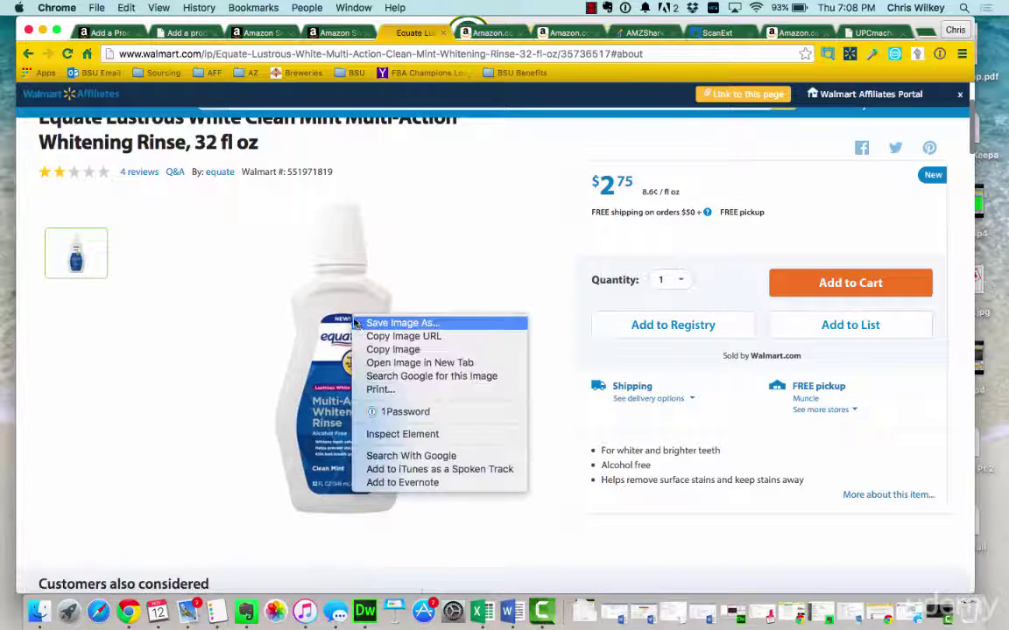
{"action": "left_click", "coordinate": [355, 324]}
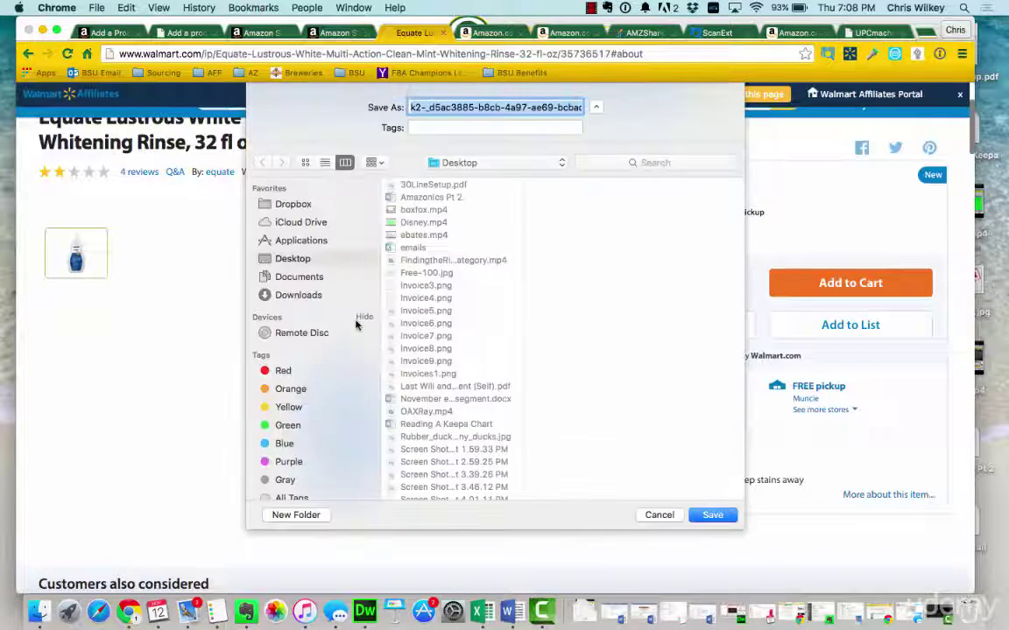
{"action": "type", "text": "Mouth"}
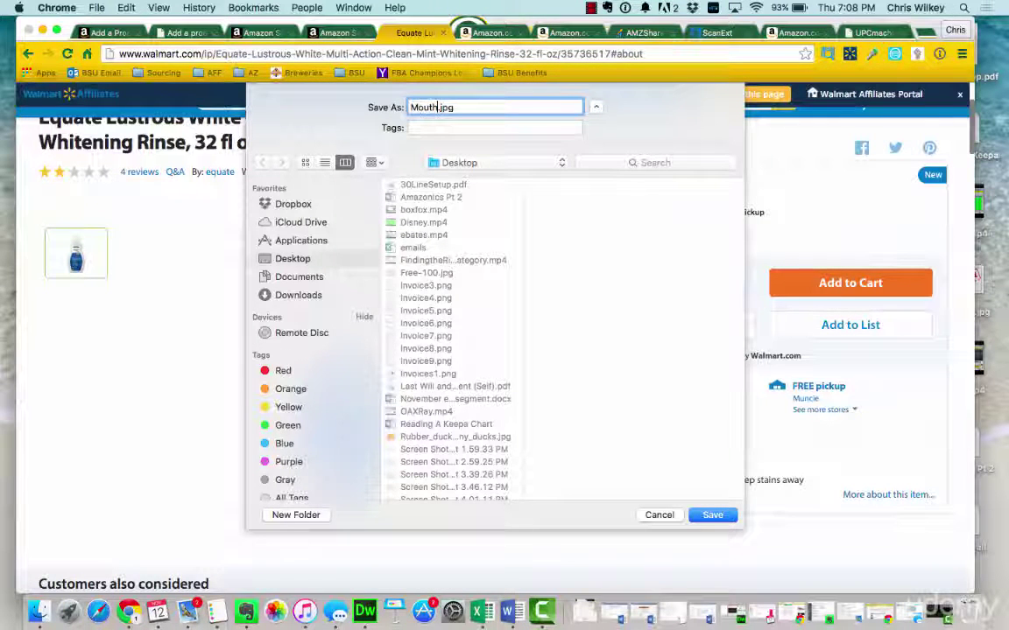
{"action": "type", "text": "was"}
{"action": "key", "text": "Return"}
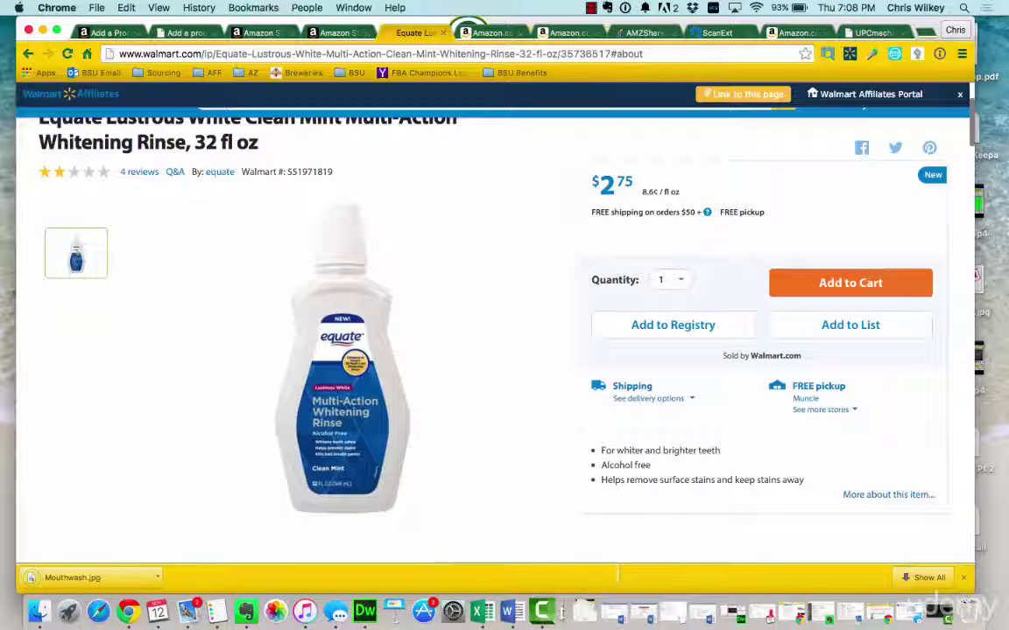
Find Mouthwash.jpg in the Finder's Desktop folder and open it with Adobe Photoshop CC 2014.
{"action": "left_click", "coordinate": [595, 619]}
{"action": "left_click", "coordinate": [637, 153]}
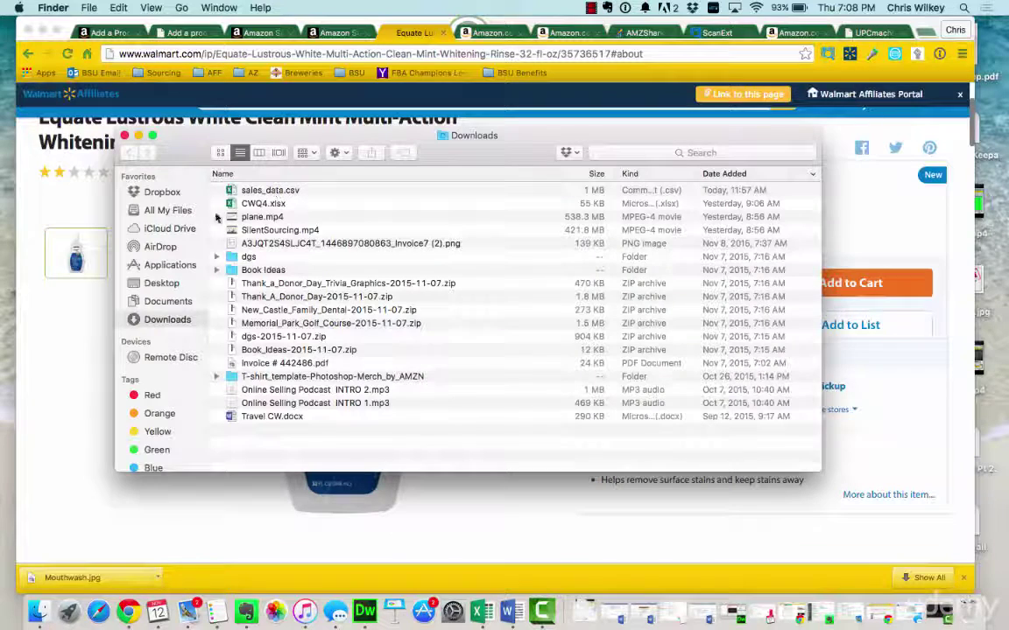
{"action": "left_click", "coordinate": [160, 283]}
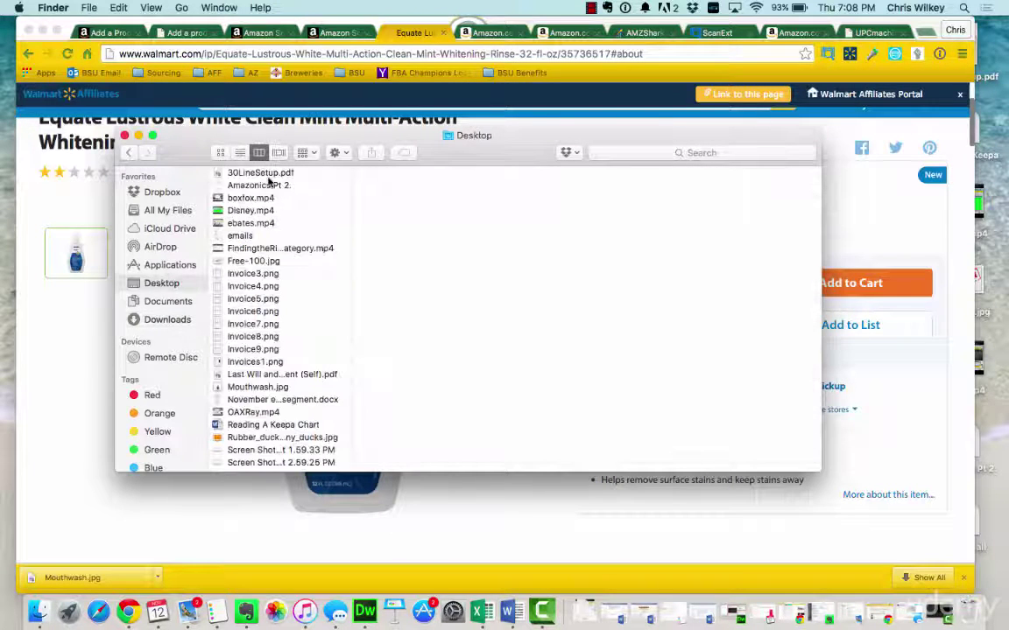
{"action": "scroll", "coordinate": [270, 182], "scroll_direction": "down", "scroll_amount": 5}
{"action": "scroll", "coordinate": [265, 287], "scroll_direction": "up", "scroll_amount": 3}
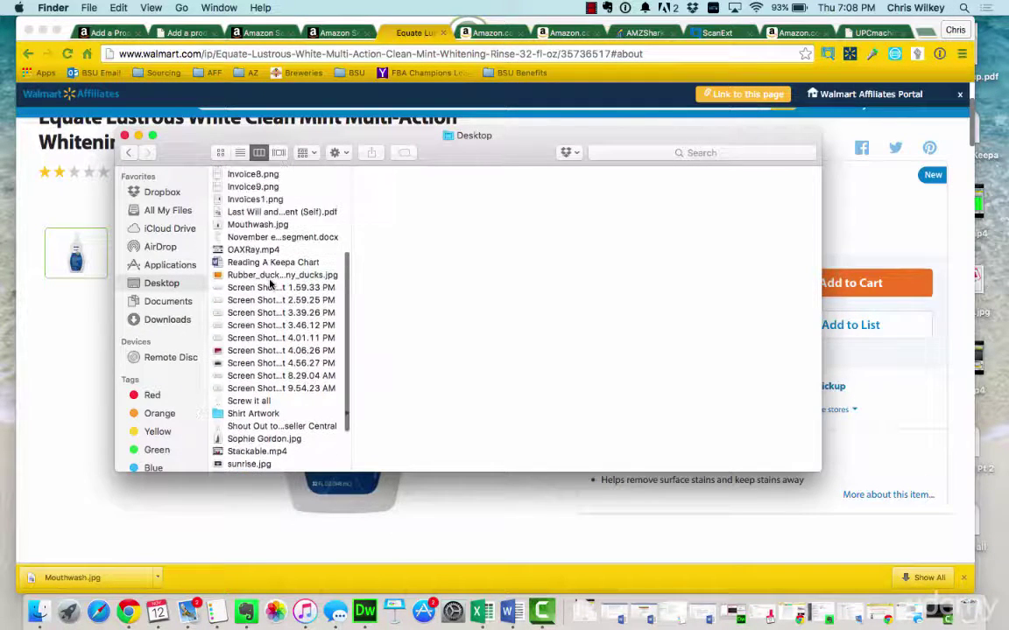
{"action": "left_click", "coordinate": [263, 225]}
{"action": "right_click", "coordinate": [281, 226]}
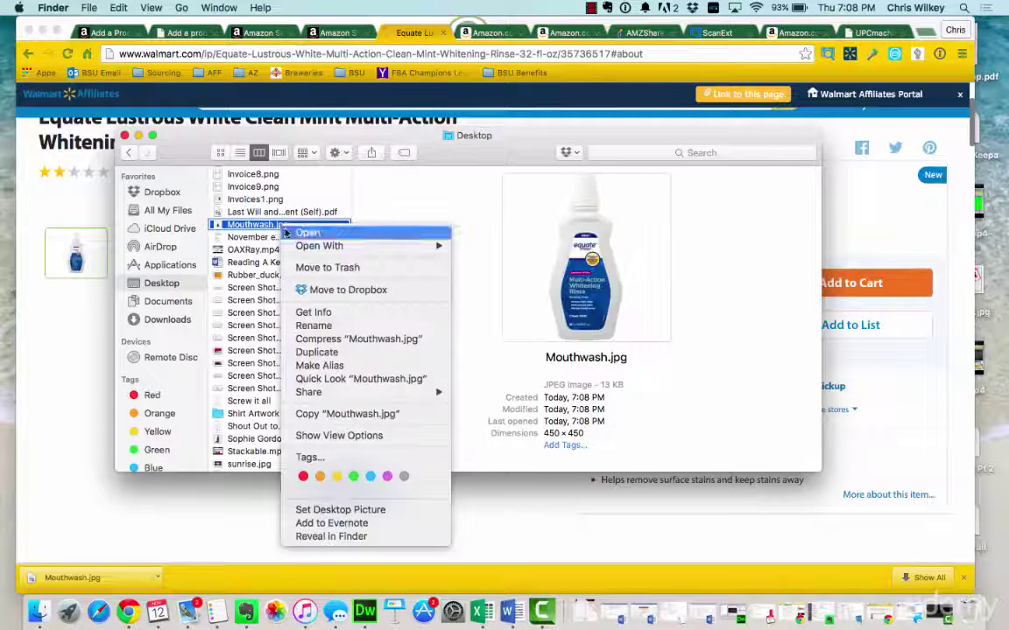
{"action": "mouse_move", "coordinate": [311, 248]}
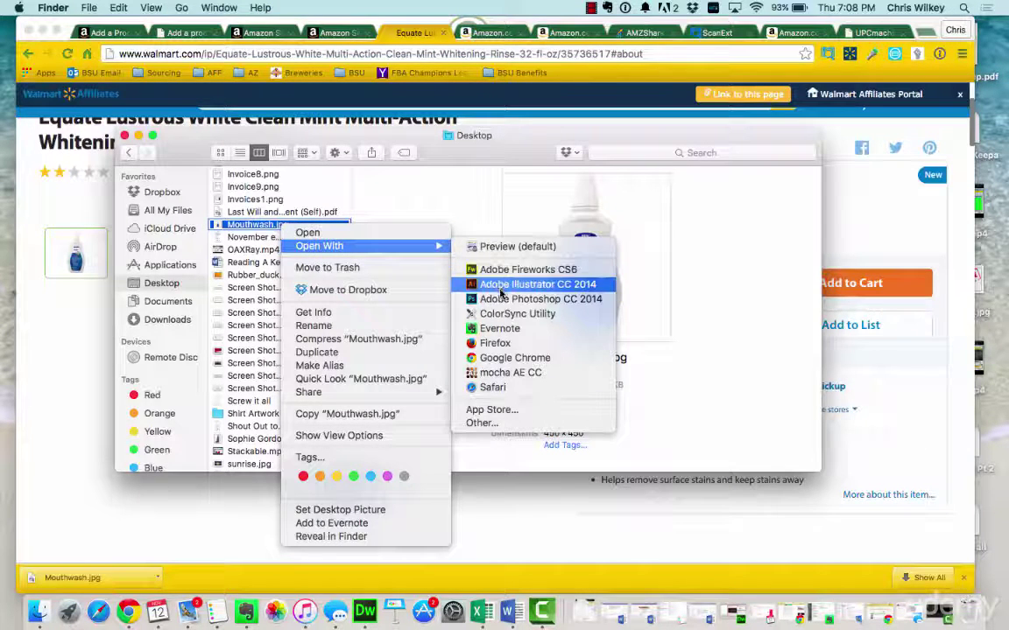
{"action": "left_click", "coordinate": [507, 298]}
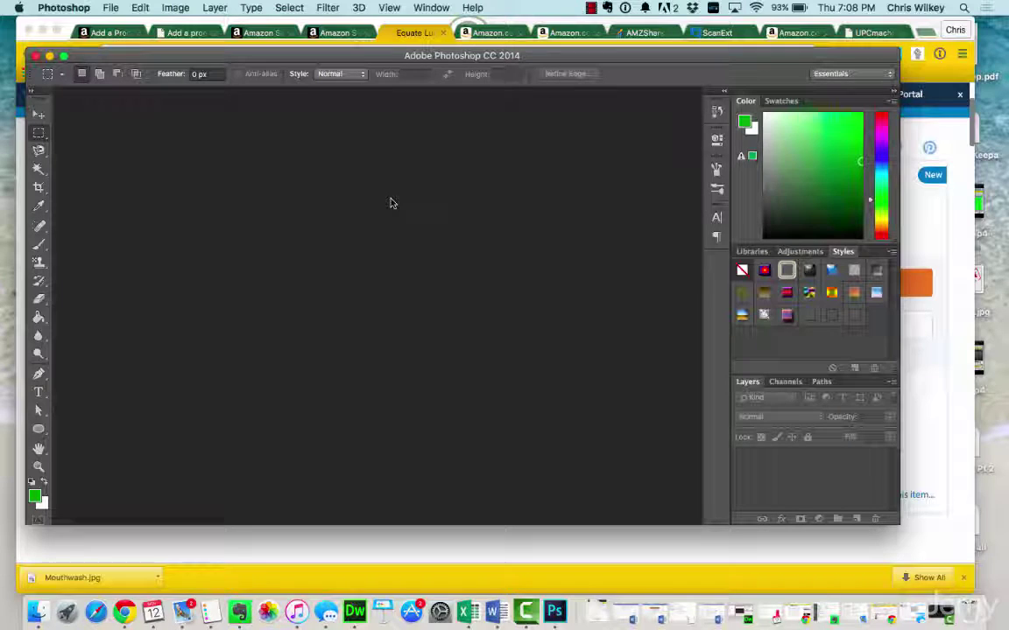
Check the mouthwash image's pixel dimensions in Image Size against the listing's image requirements, leaving its size unchanged.
{"action": "left_click", "coordinate": [171, 8]}
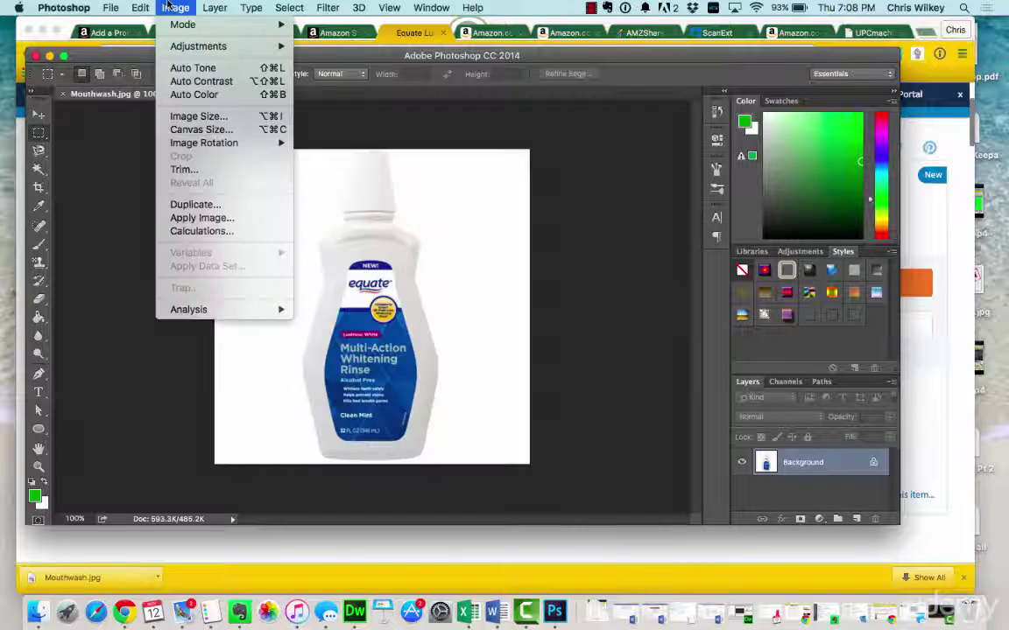
{"action": "mouse_move", "coordinate": [199, 53]}
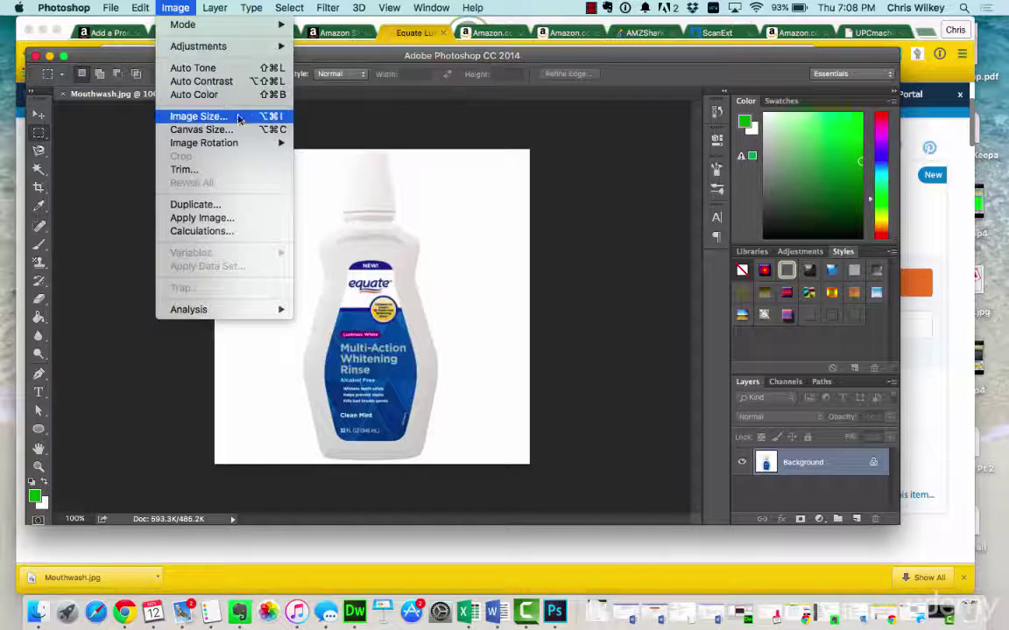
{"action": "left_click", "coordinate": [210, 117]}
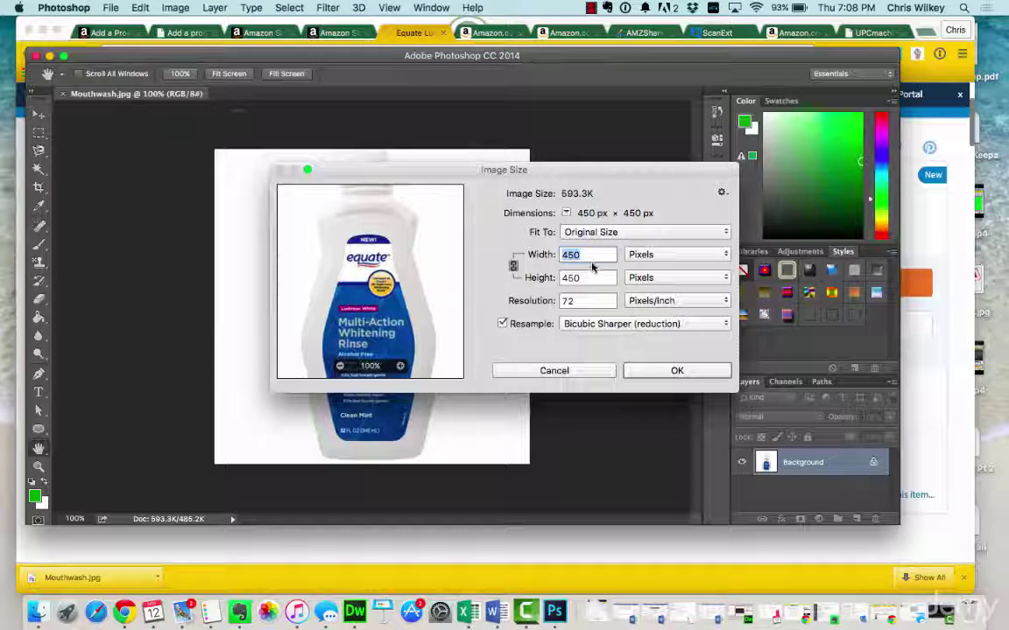
{"action": "left_click", "coordinate": [186, 32]}
{"action": "left_click", "coordinate": [554, 371]}
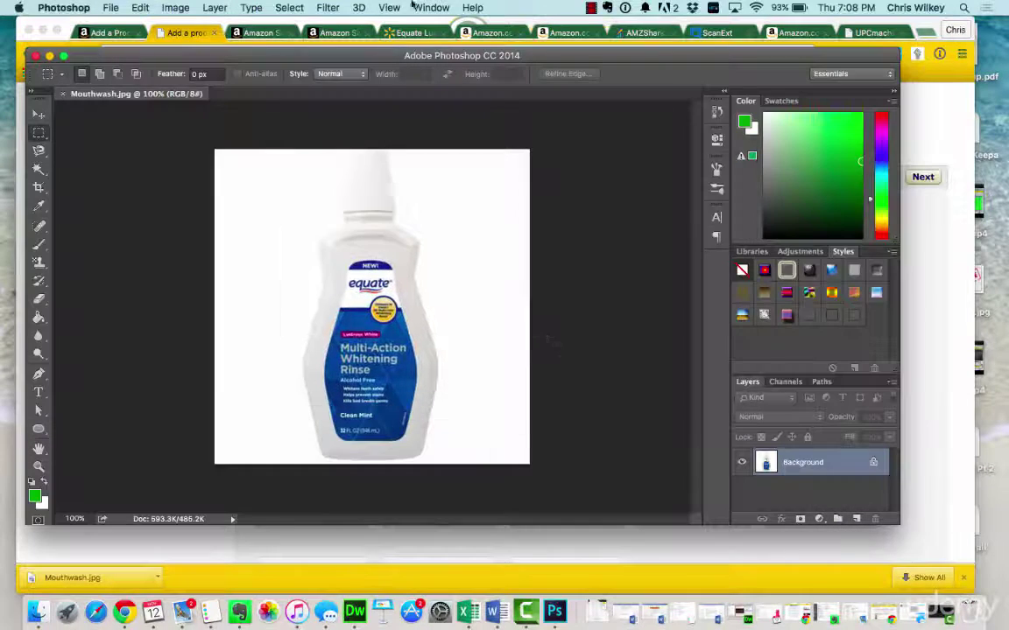
Switch to Seller Central help in Chrome and look over the Restricted Products policy page.
{"action": "left_click", "coordinate": [247, 32]}
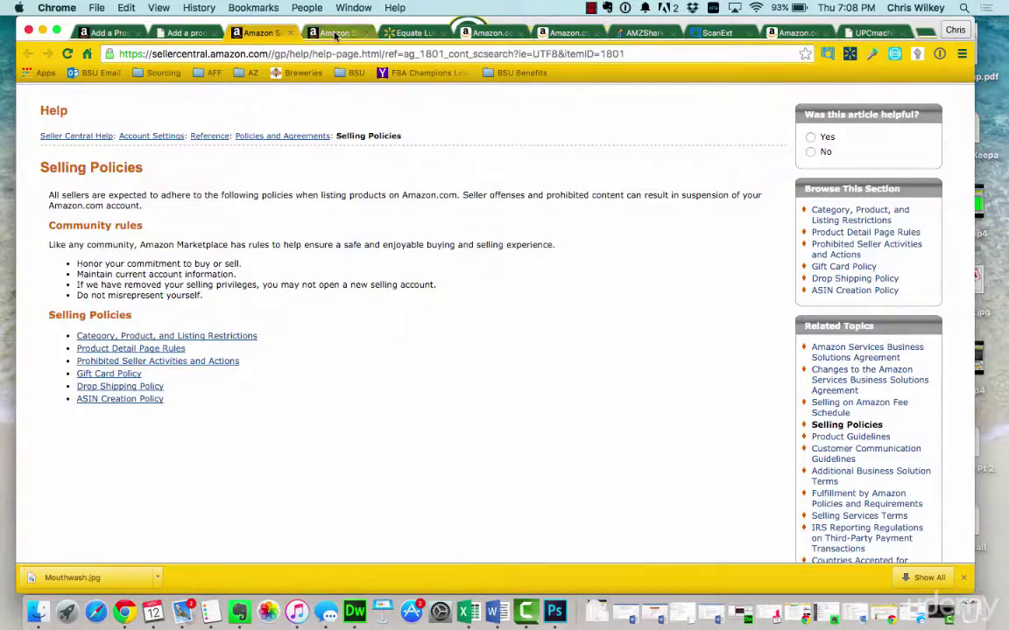
{"action": "left_click", "coordinate": [334, 33]}
{"action": "scroll", "coordinate": [215, 289], "scroll_direction": "down", "scroll_amount": 10}
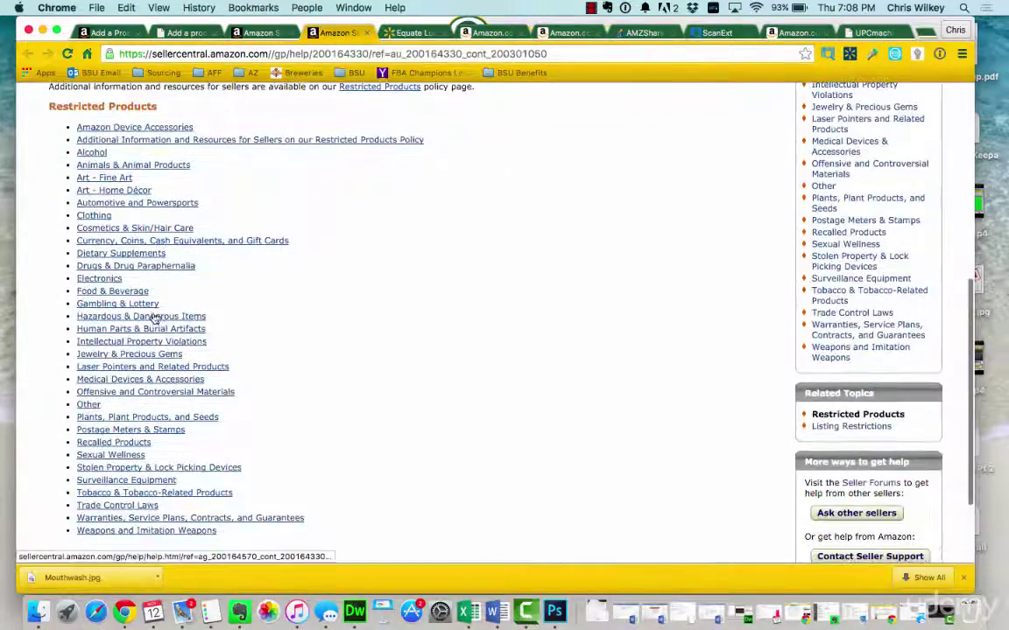
{"action": "scroll", "coordinate": [200, 258], "scroll_direction": "up", "scroll_amount": 10}
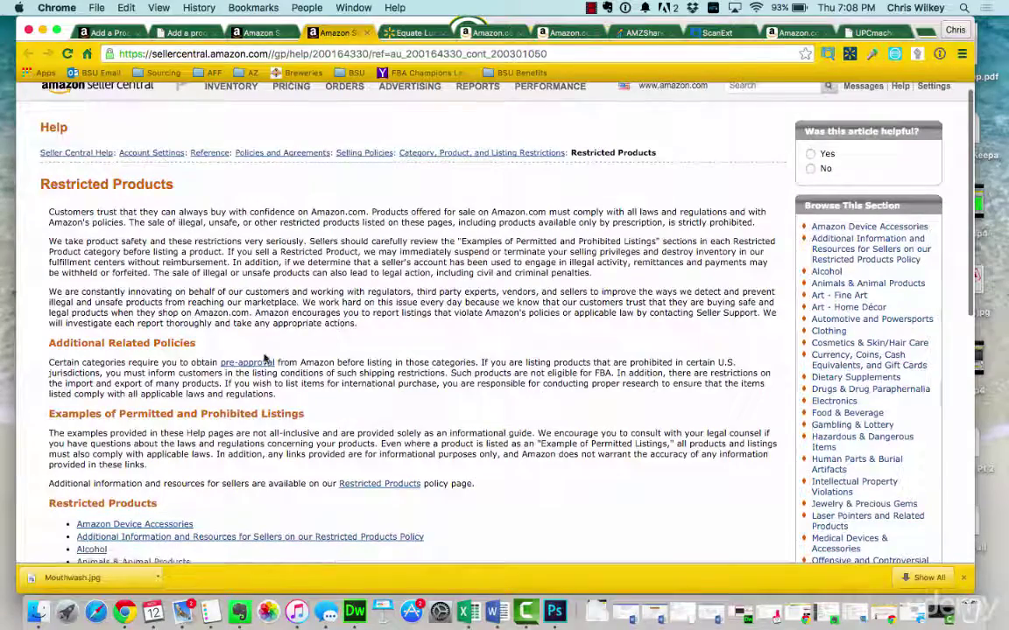
Examine the Health & Personal Care requirements among the categories requiring approval, and check the account's approval through its approval request.
{"action": "left_click", "coordinate": [264, 359]}
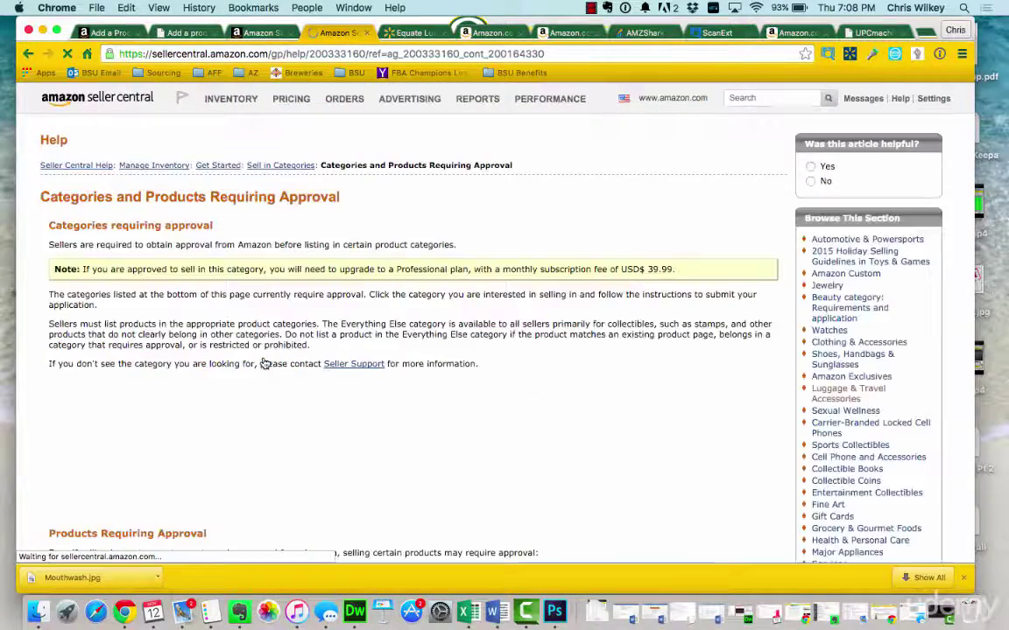
{"action": "scroll", "coordinate": [332, 376], "scroll_direction": "down", "scroll_amount": 10}
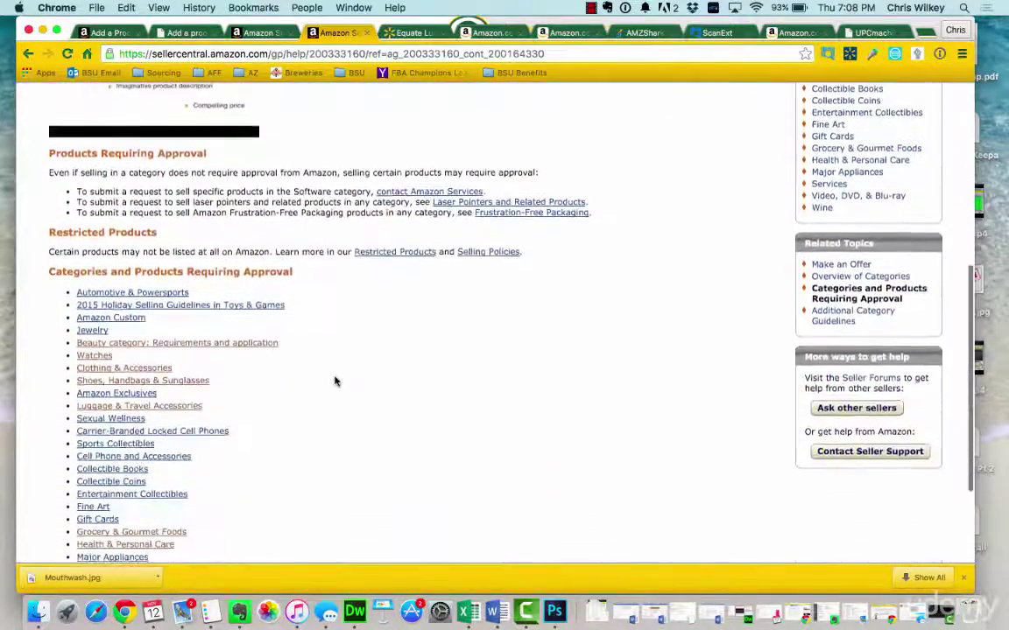
{"action": "scroll", "coordinate": [135, 390], "scroll_direction": "down", "scroll_amount": 2}
{"action": "left_click", "coordinate": [117, 480]}
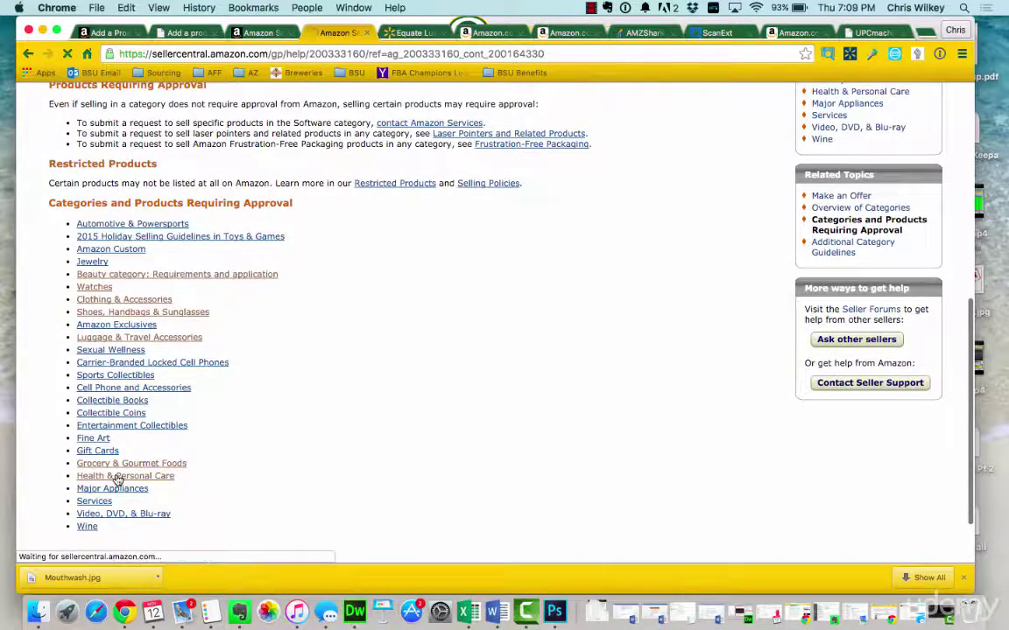
{"action": "scroll", "coordinate": [117, 480], "scroll_direction": "down", "scroll_amount": 2}
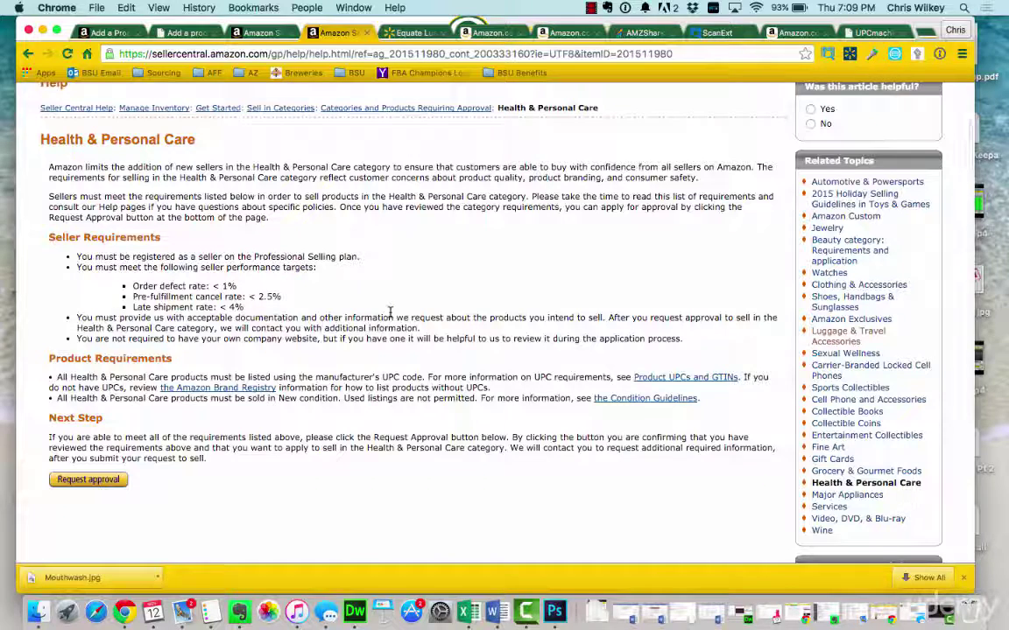
{"action": "left_click", "coordinate": [87, 480]}
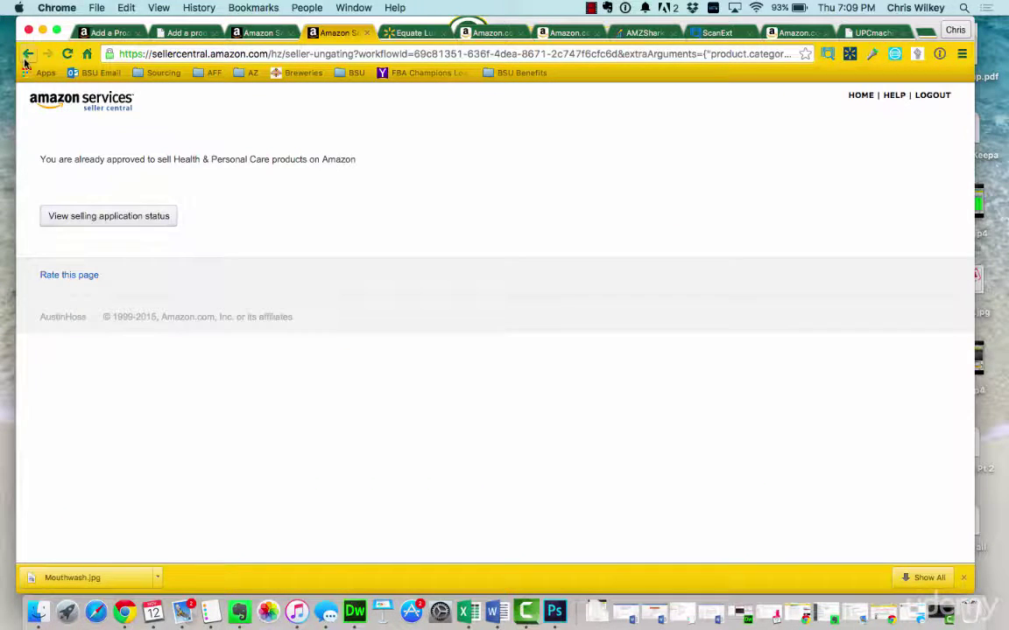
{"action": "left_click", "coordinate": [27, 54]}
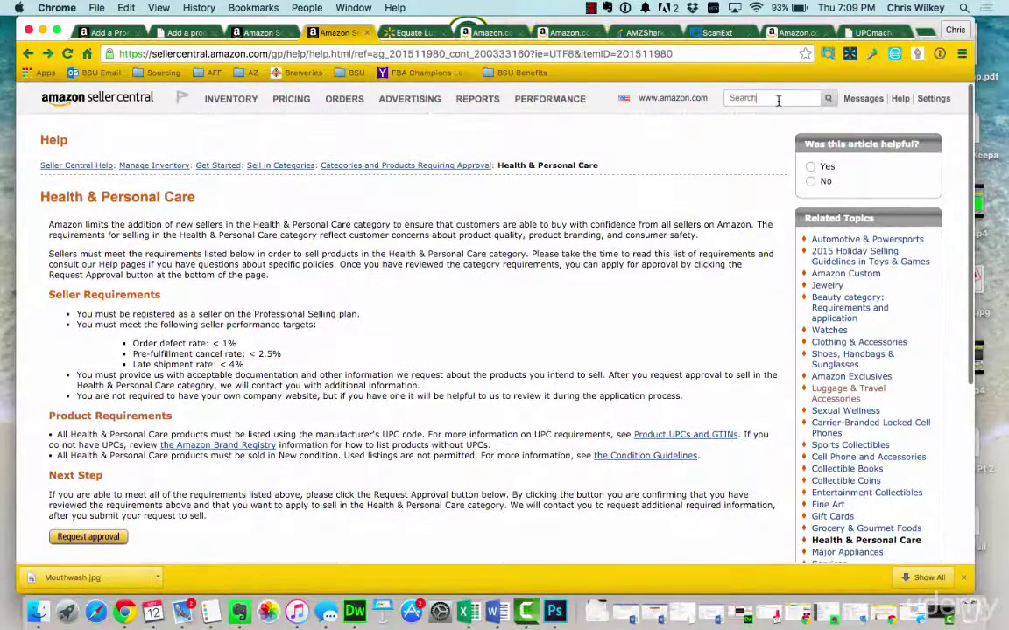
Search Seller Central help for "photos" and open the Listing Photos article.
{"action": "type", "text": "photos"}
{"action": "key", "text": "Return"}
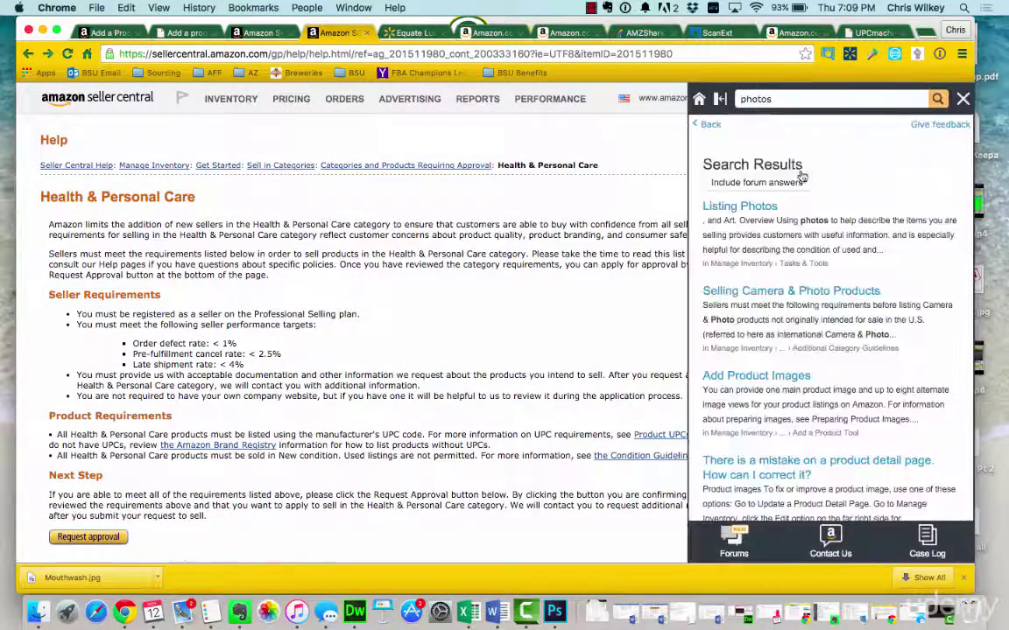
{"action": "left_click", "coordinate": [754, 209]}
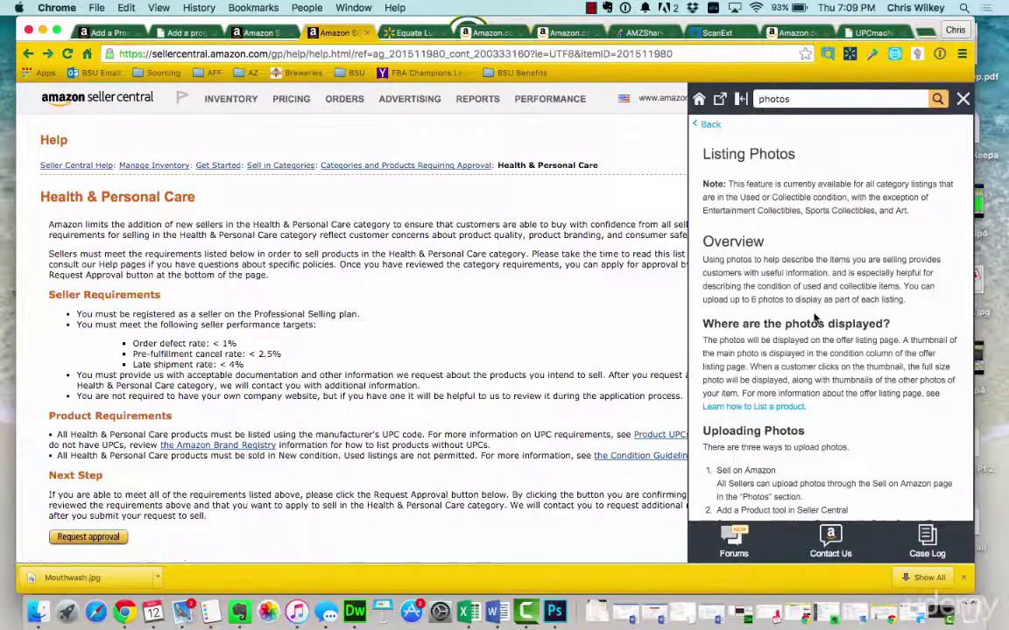
Read the Listing Photos article's photo guidelines and its table of file type, resolution and minimum and maximum dimension requirements.
{"action": "scroll", "coordinate": [814, 318], "scroll_direction": "down", "scroll_amount": 3}
{"action": "scroll", "coordinate": [815, 318], "scroll_direction": "down", "scroll_amount": 10}
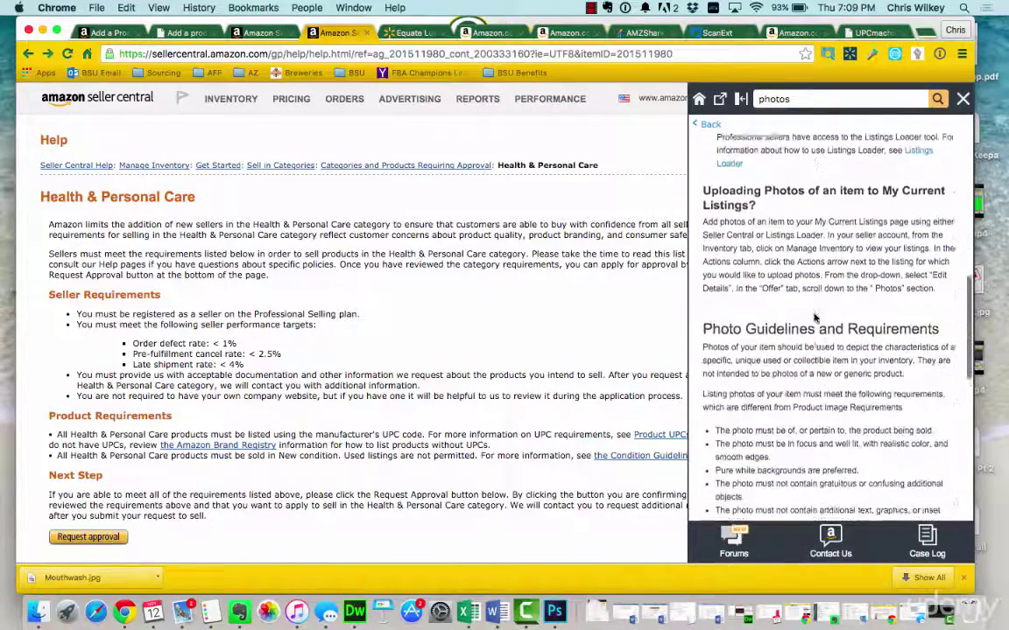
{"action": "scroll", "coordinate": [814, 318], "scroll_direction": "down", "scroll_amount": 5}
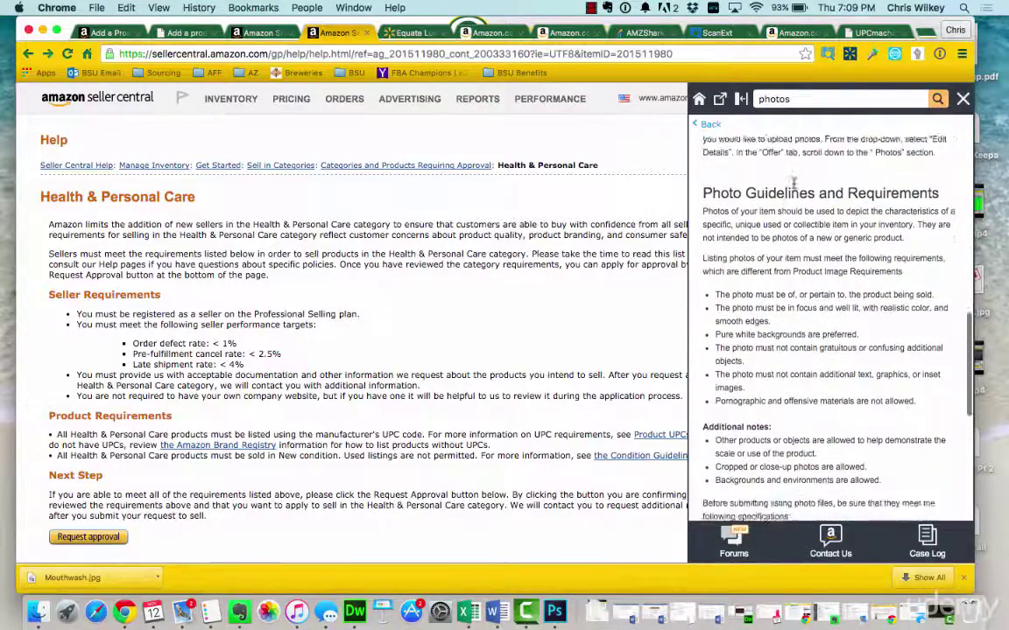
{"action": "scroll", "coordinate": [794, 181], "scroll_direction": "down", "scroll_amount": 4}
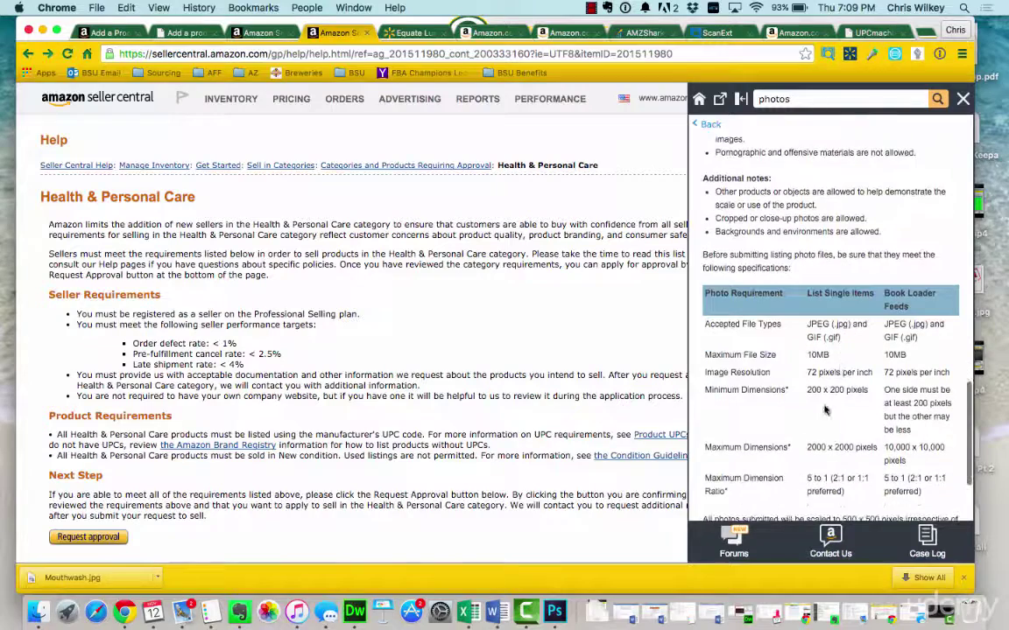
{"action": "left_click_drag", "start_coordinate": [868, 391], "coordinate": [814, 386]}
{"action": "scroll", "coordinate": [813, 386], "scroll_direction": "down", "scroll_amount": 2}
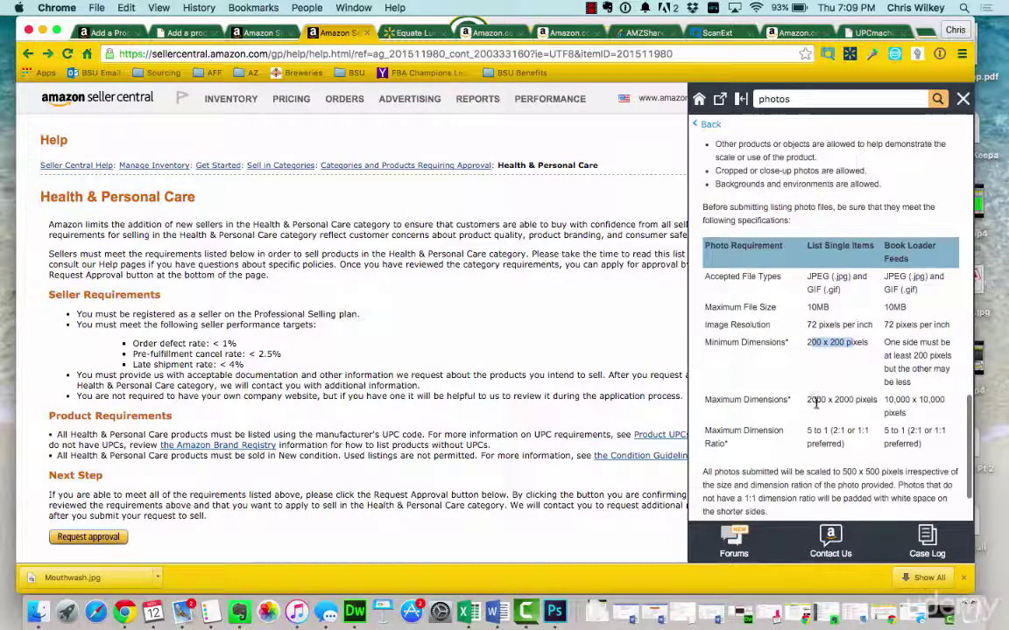
{"action": "scroll", "coordinate": [846, 306], "scroll_direction": "down", "scroll_amount": 5}
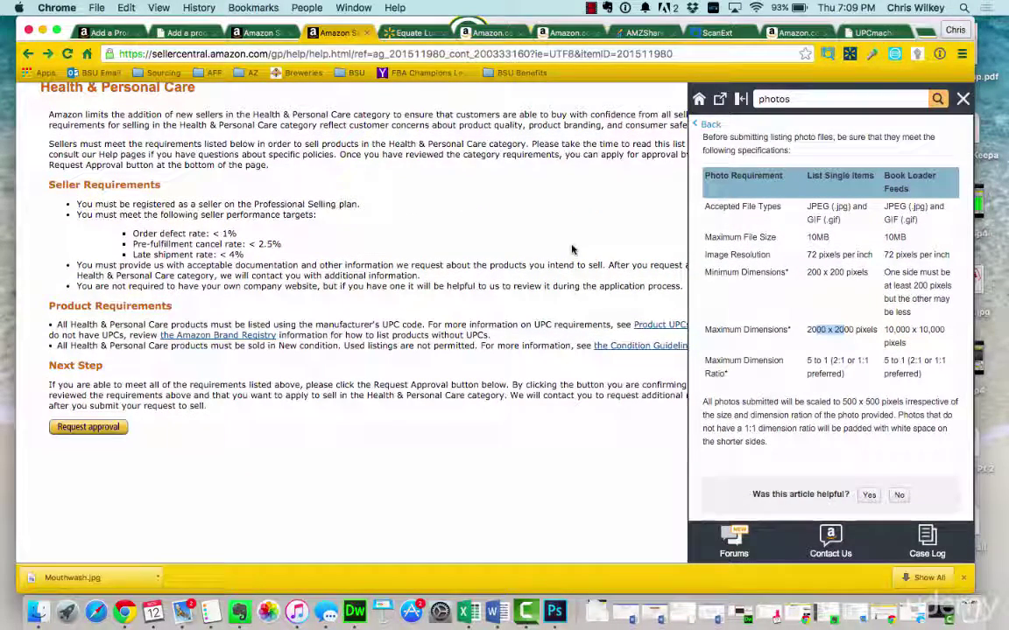
{"action": "scroll", "coordinate": [513, 219], "scroll_direction": "up", "scroll_amount": 4}
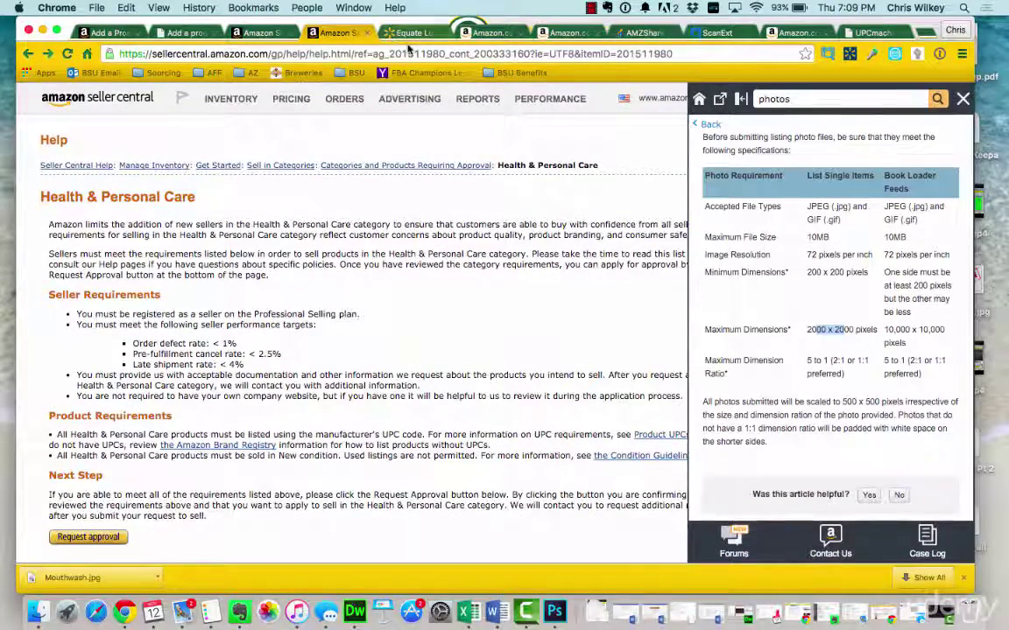
Return to the listing's Images page, add Mouthwash.jpg as the main image, and check the minimum pixel requirement for zoomable images.
{"action": "left_click", "coordinate": [185, 33]}
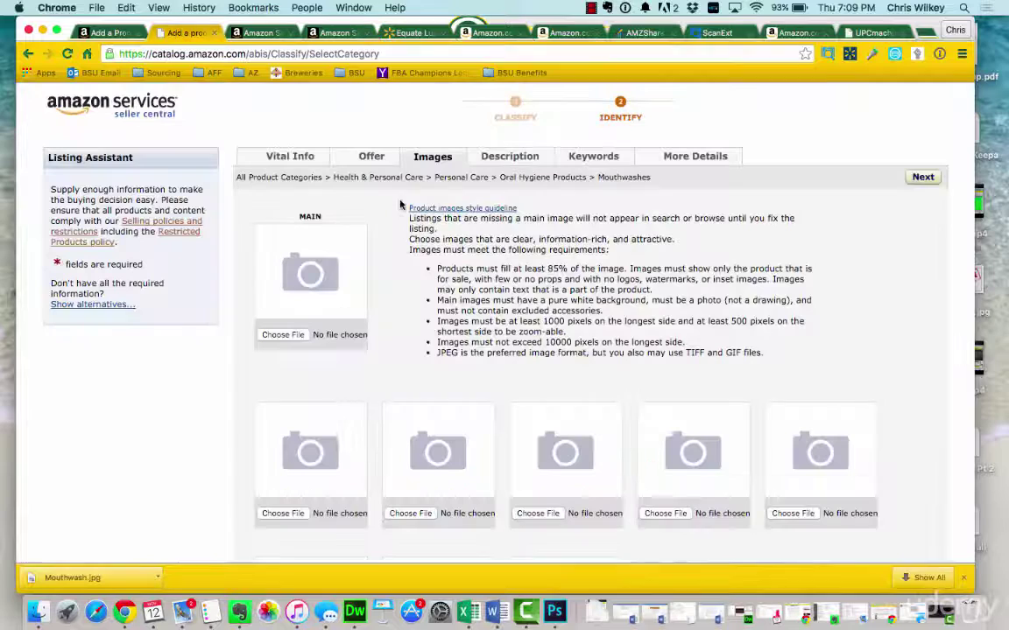
{"action": "left_click", "coordinate": [283, 334]}
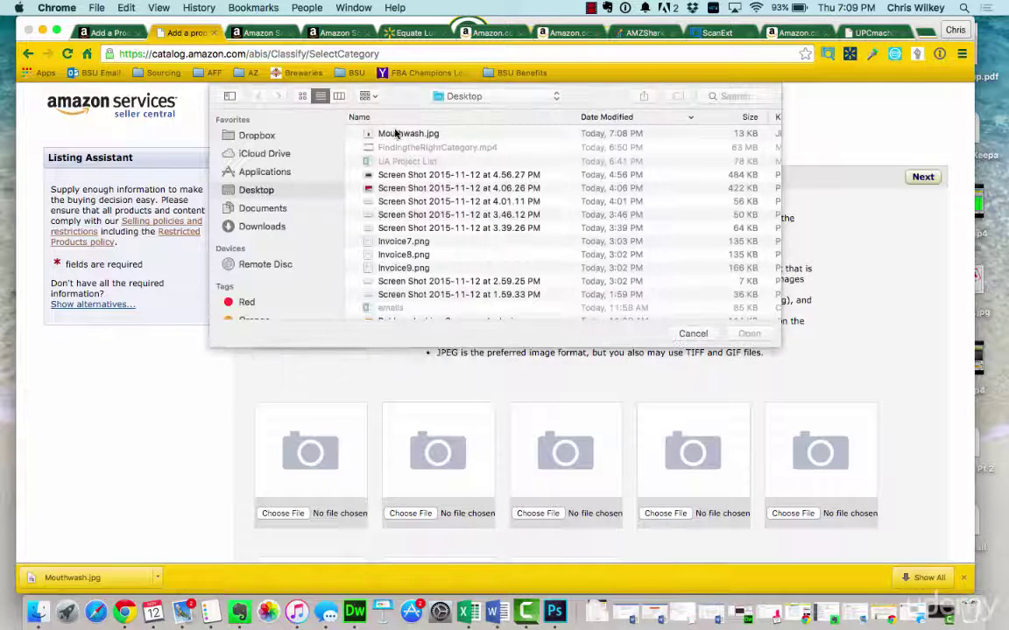
{"action": "double_click", "coordinate": [396, 133]}
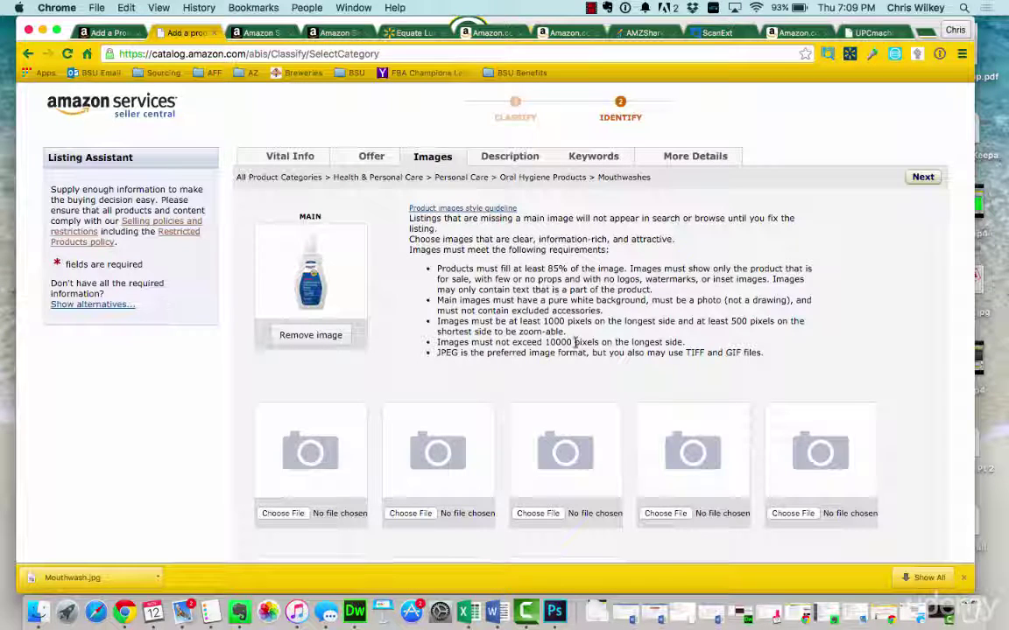
{"action": "left_click_drag", "start_coordinate": [523, 331], "coordinate": [440, 318]}
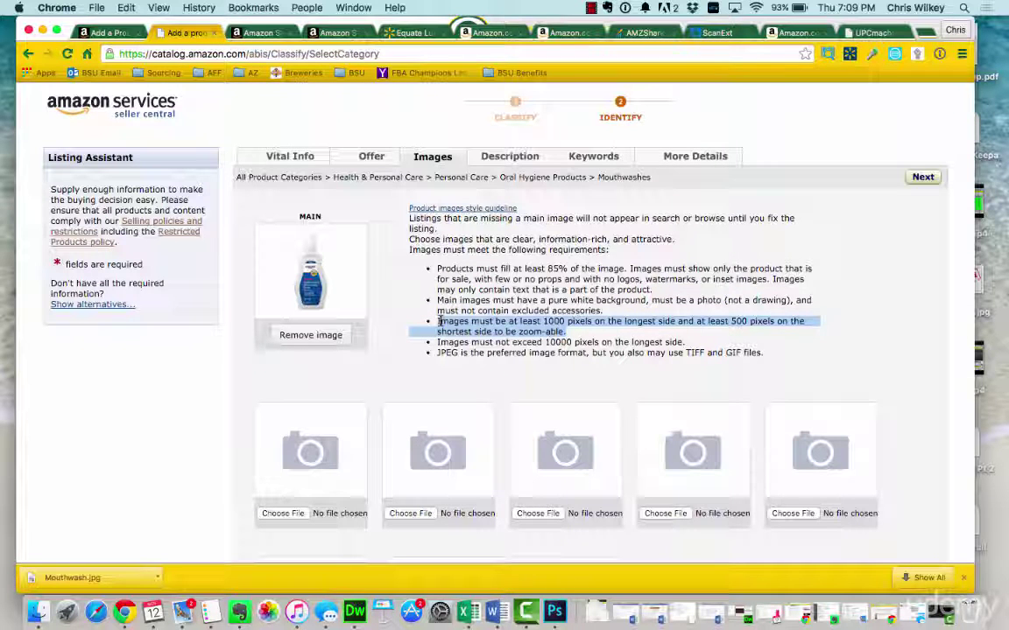
{"action": "scroll", "coordinate": [441, 320], "scroll_direction": "down", "scroll_amount": 1}
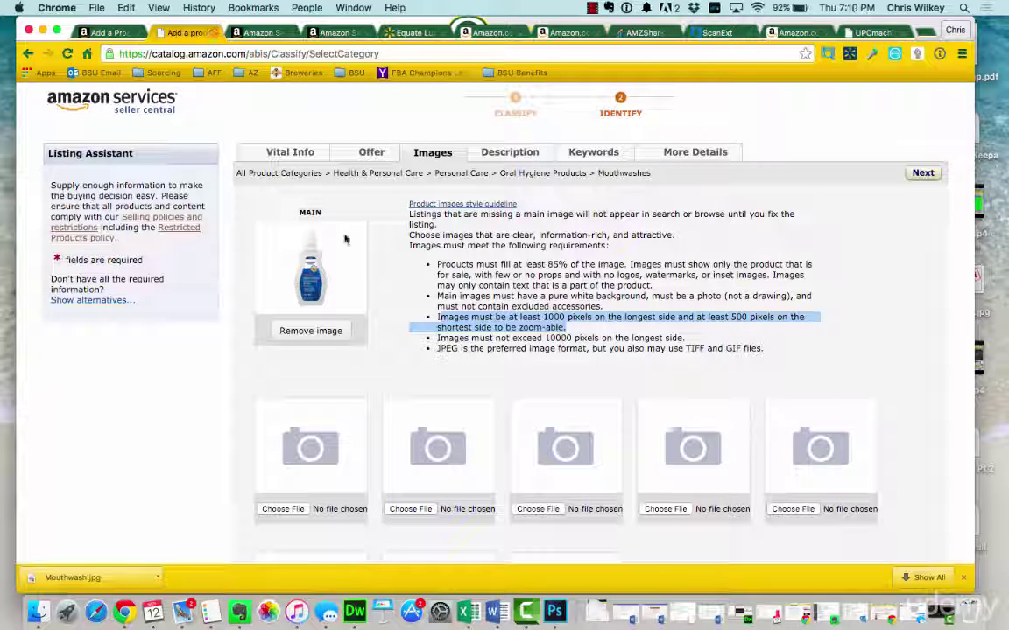
Switch to Photoshop, outline the mouthwash bottle with the Magnetic Lasso, and cut it out of the image.
{"action": "left_click", "coordinate": [554, 611]}
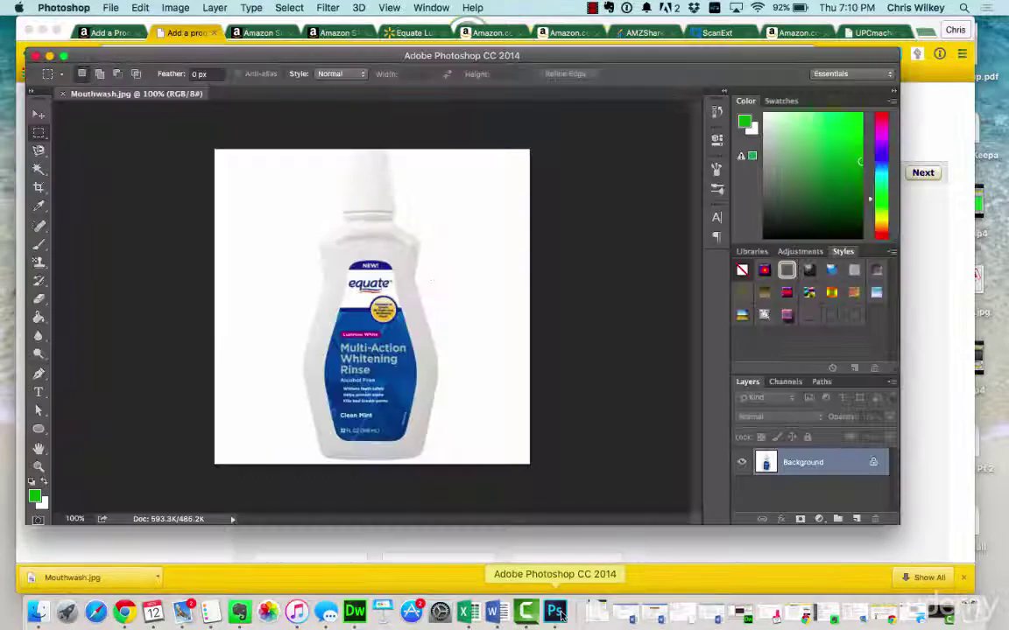
{"action": "left_click", "coordinate": [40, 158]}
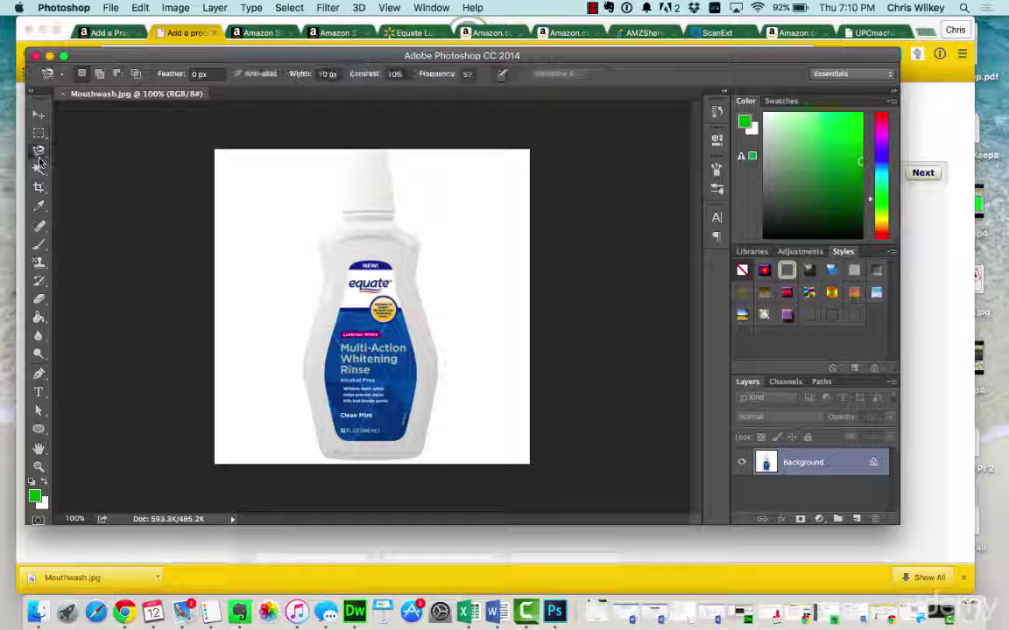
{"action": "mouse_move", "coordinate": [39, 157]}
{"action": "left_mouse_down"}
{"action": "mouse_move", "coordinate": [61, 149]}
{"action": "mouse_move", "coordinate": [92, 174]}
{"action": "left_mouse_up"}
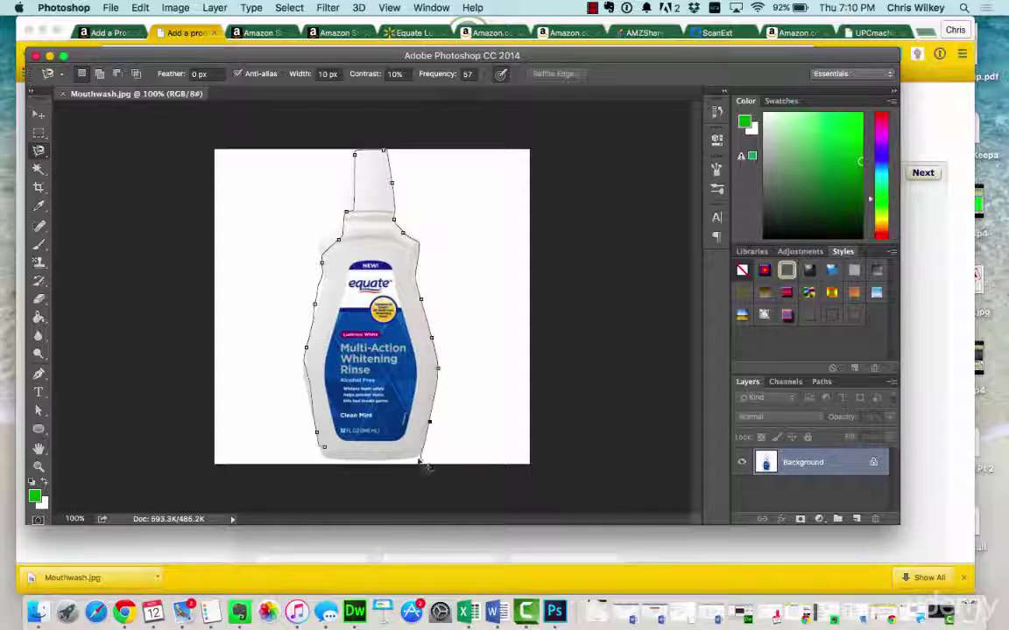
{"action": "left_click", "coordinate": [336, 449]}
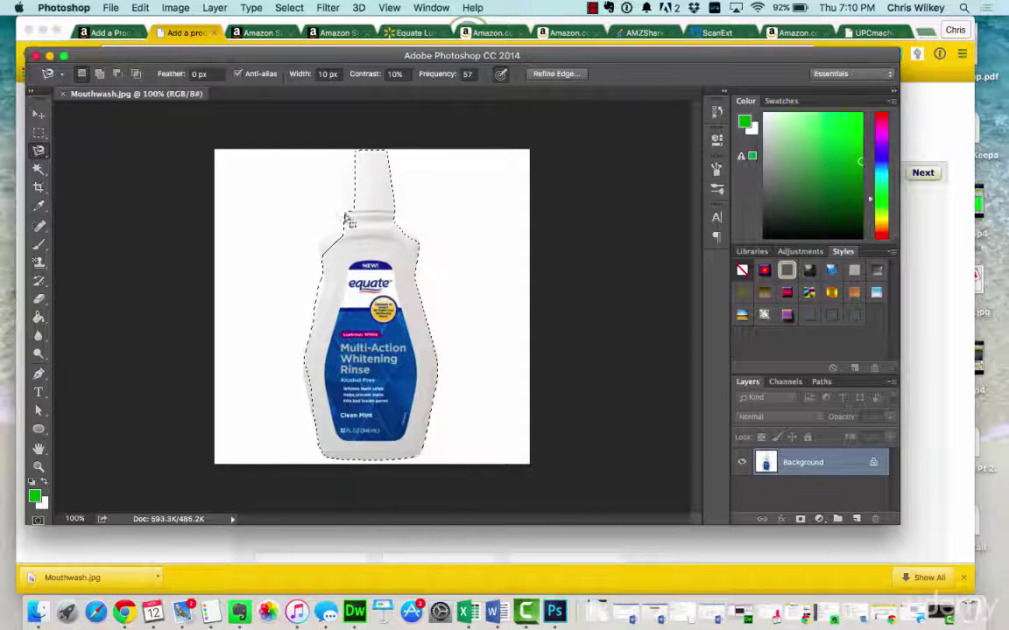
{"action": "left_click_drag", "start_coordinate": [344, 214], "coordinate": [228, 218]}
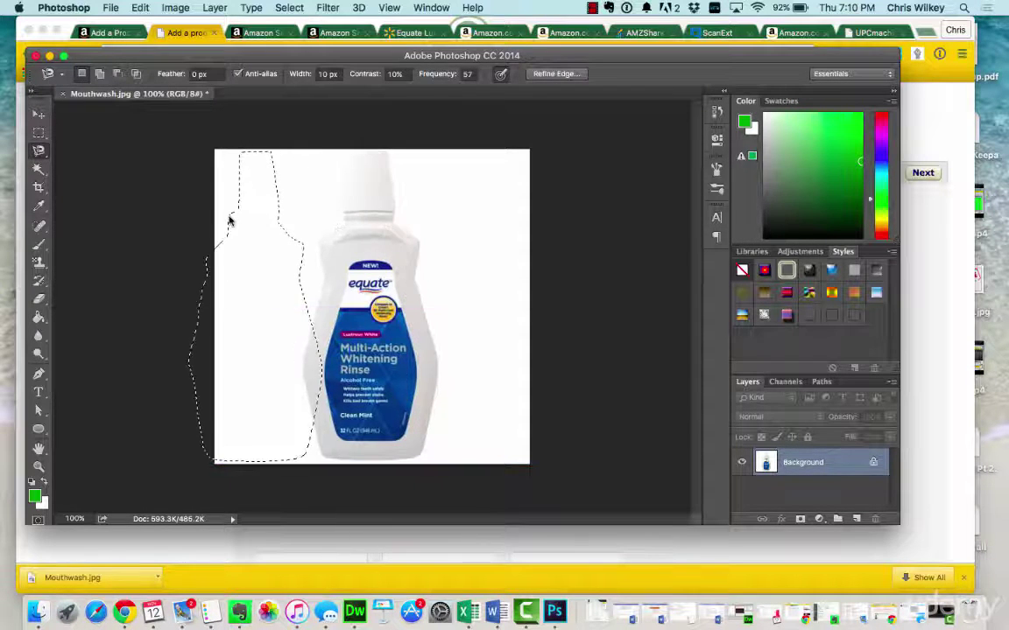
{"action": "key", "text": "super+z"}
{"action": "key", "text": "super+x"}
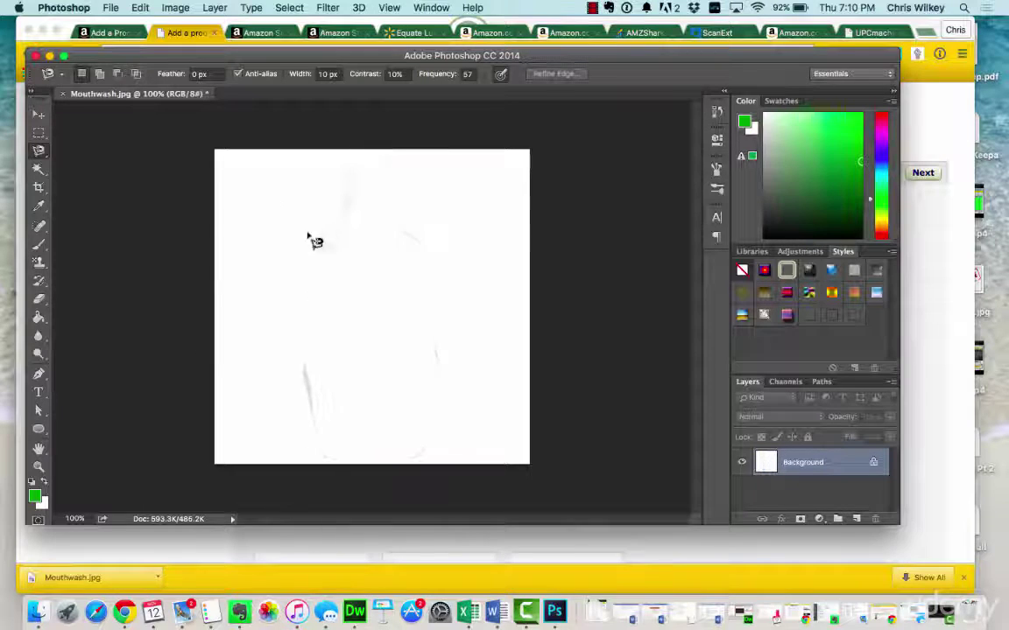
Create a new document 1000 pixels wide and 500 pixels high, and paste the cut-out bottle into it.
{"action": "left_click", "coordinate": [110, 8]}
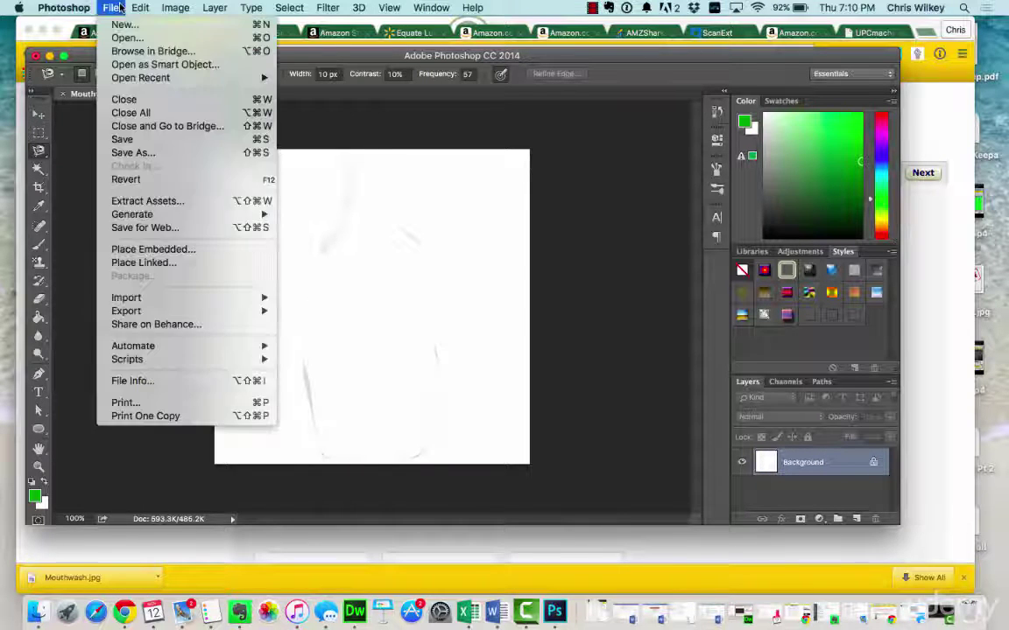
{"action": "left_click", "coordinate": [124, 24]}
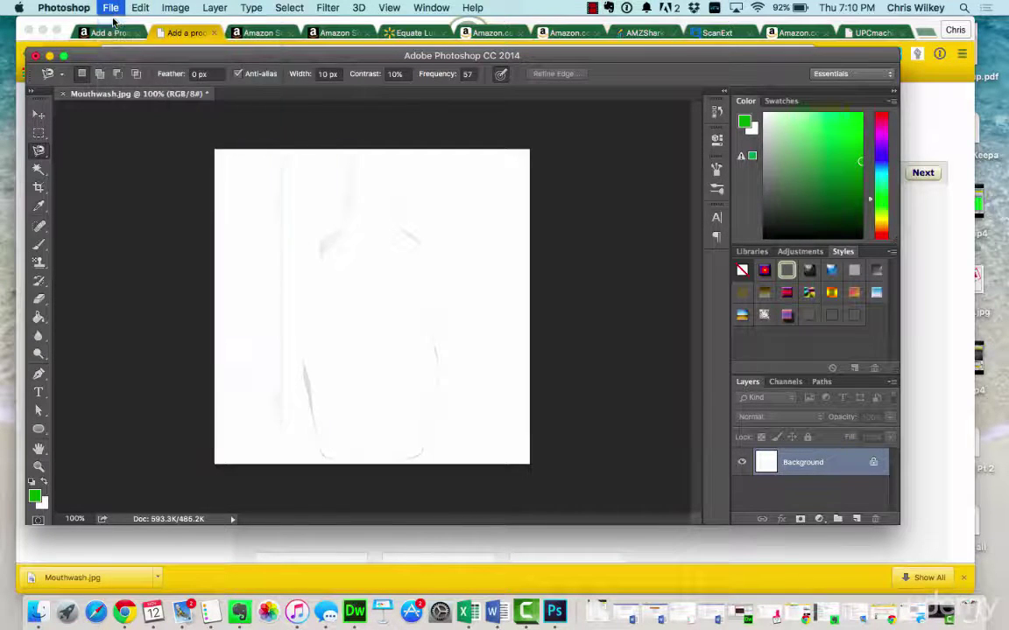
{"action": "double_click", "coordinate": [450, 197]}
{"action": "type", "text": "100"}
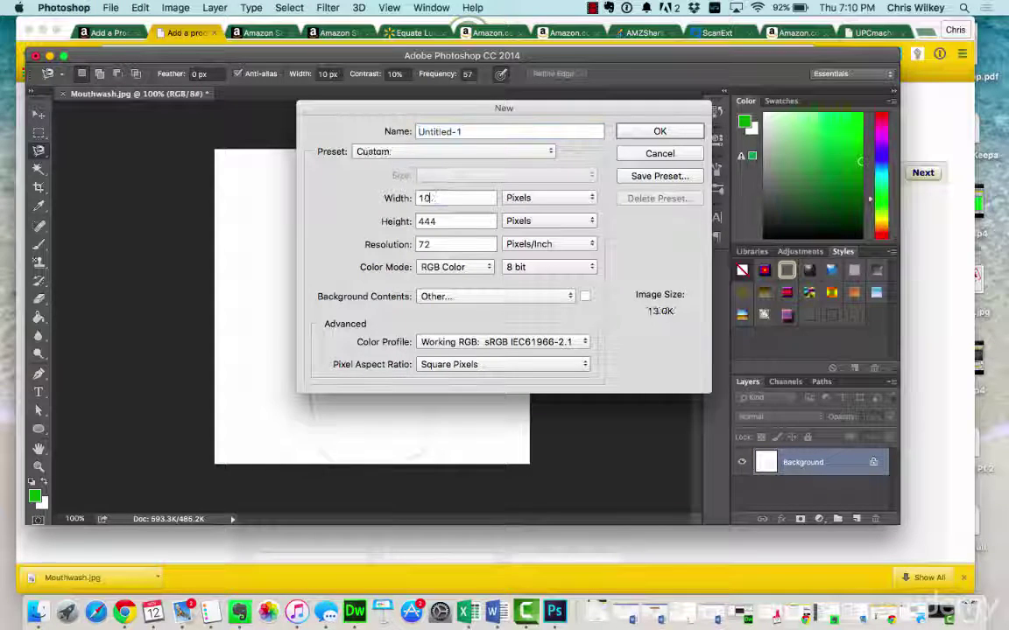
{"action": "type", "text": "0"}
{"action": "key", "text": "Tab"}
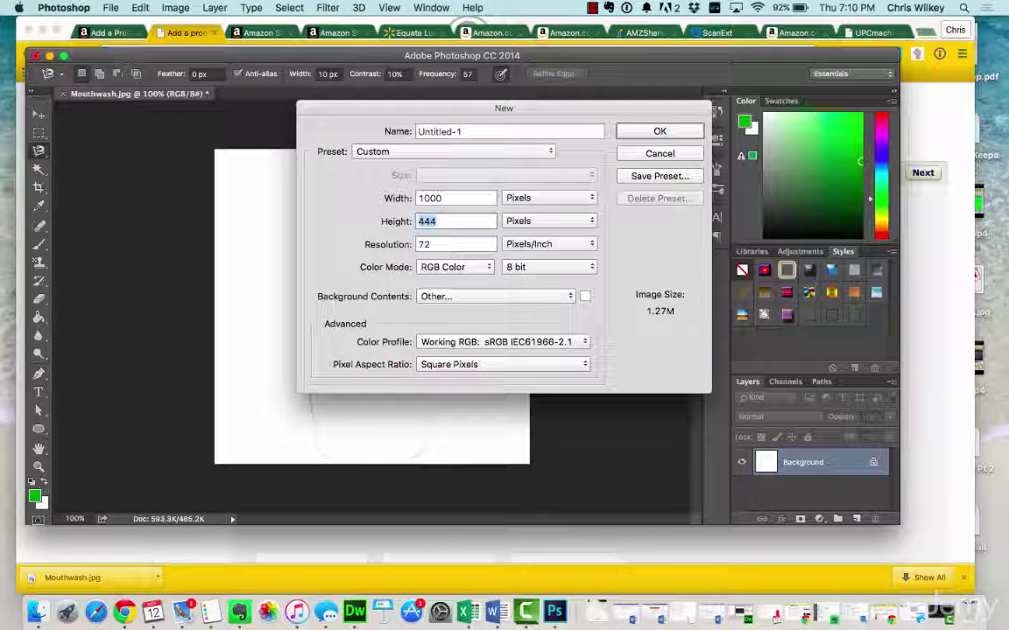
{"action": "key", "text": "shift+Tab"}
{"action": "type", "text": "500"}
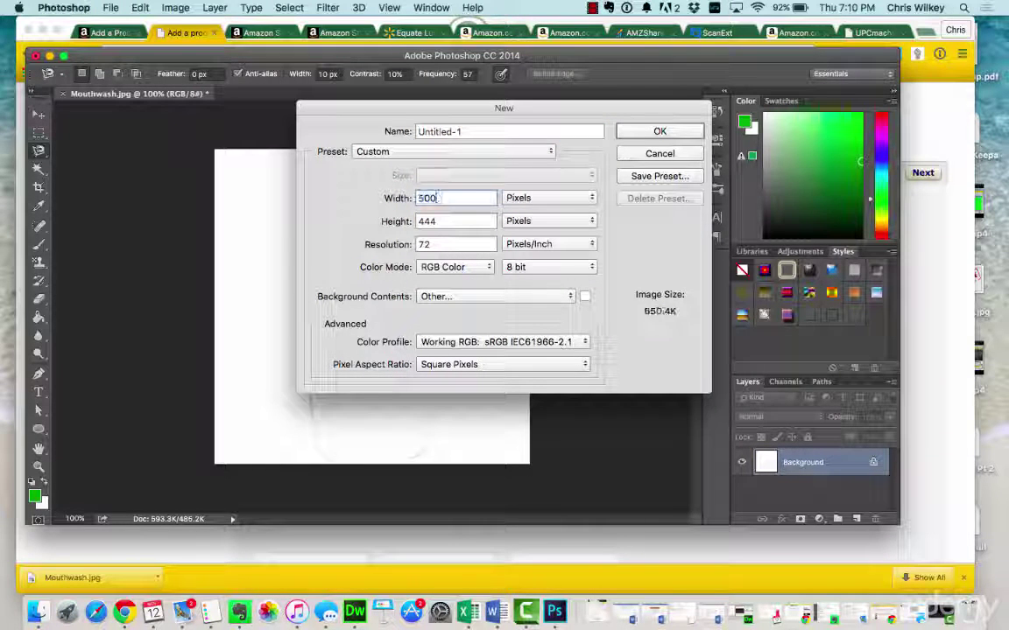
{"action": "key", "text": "BackSpace"}
{"action": "key", "text": "BackSpace"}
{"action": "key", "text": "BackSpace"}
{"action": "type", "text": "1000"}
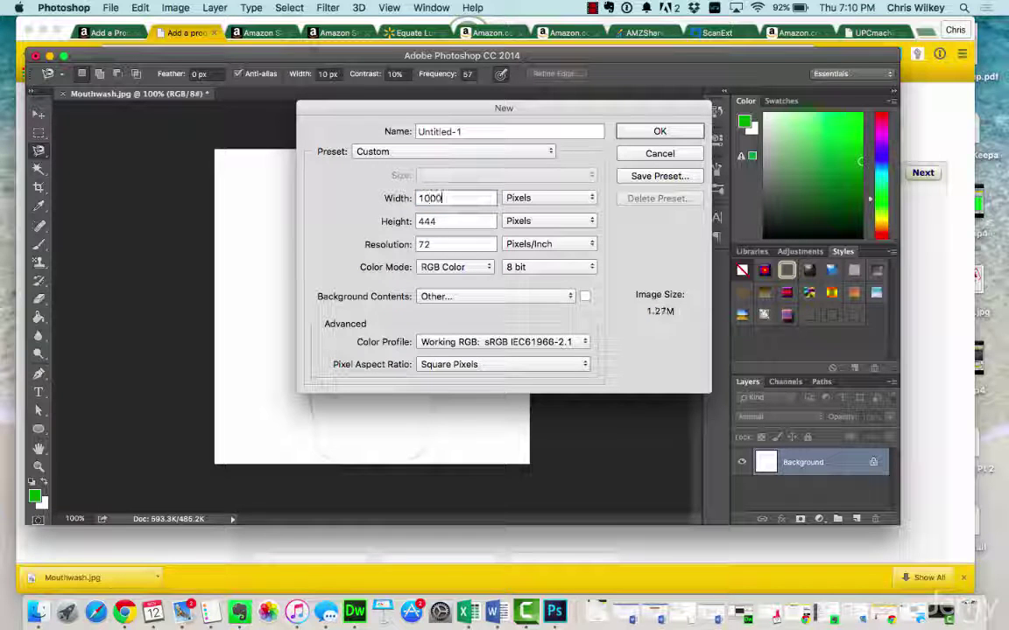
{"action": "key", "text": "Tab"}
{"action": "type", "text": "500"}
{"action": "left_click", "coordinate": [464, 132]}
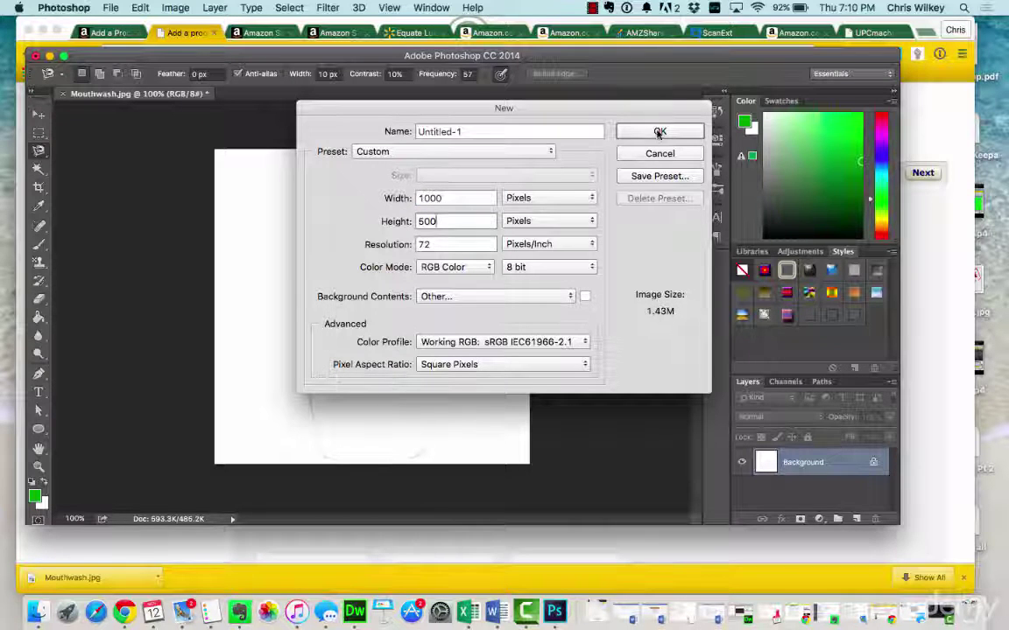
{"action": "key", "text": "Return"}
{"action": "key", "text": "super+v"}
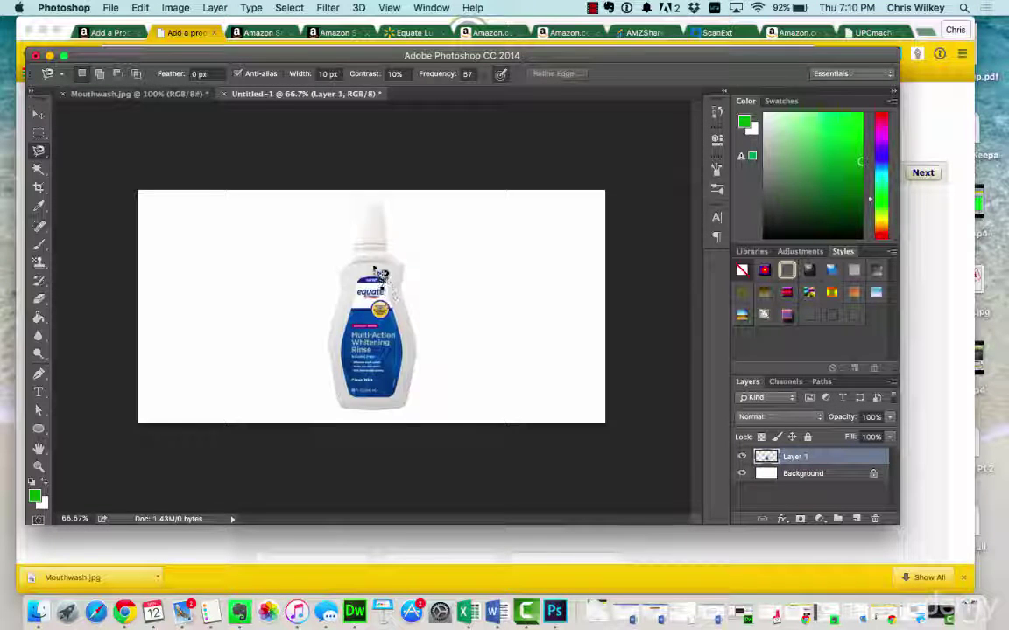
Try to select and reposition the pasted bottle with the Magnetic Lasso.
{"action": "left_click", "coordinate": [331, 275]}
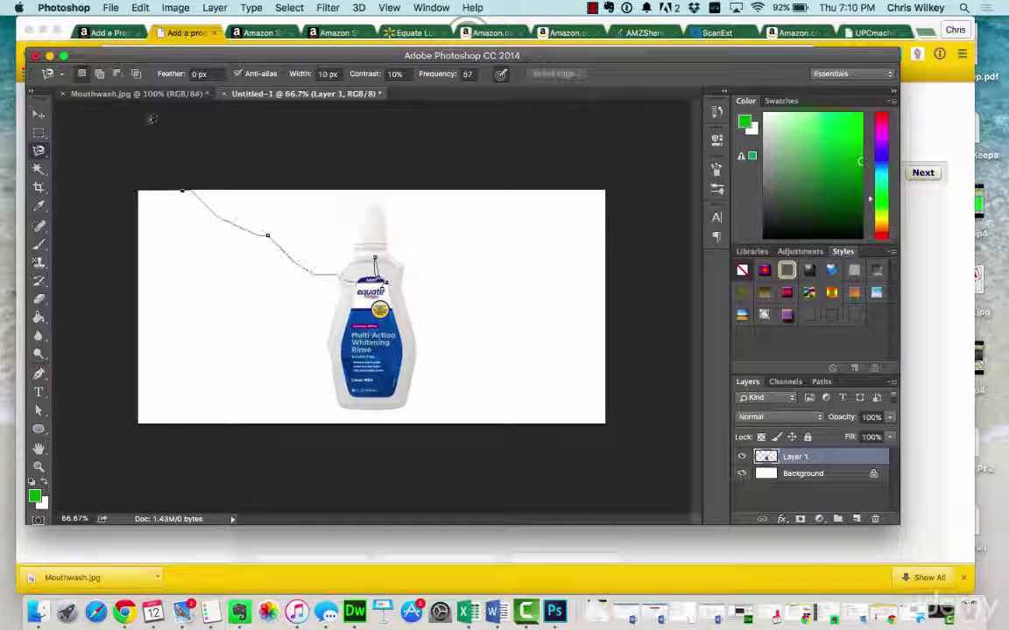
{"action": "left_click", "coordinate": [372, 249]}
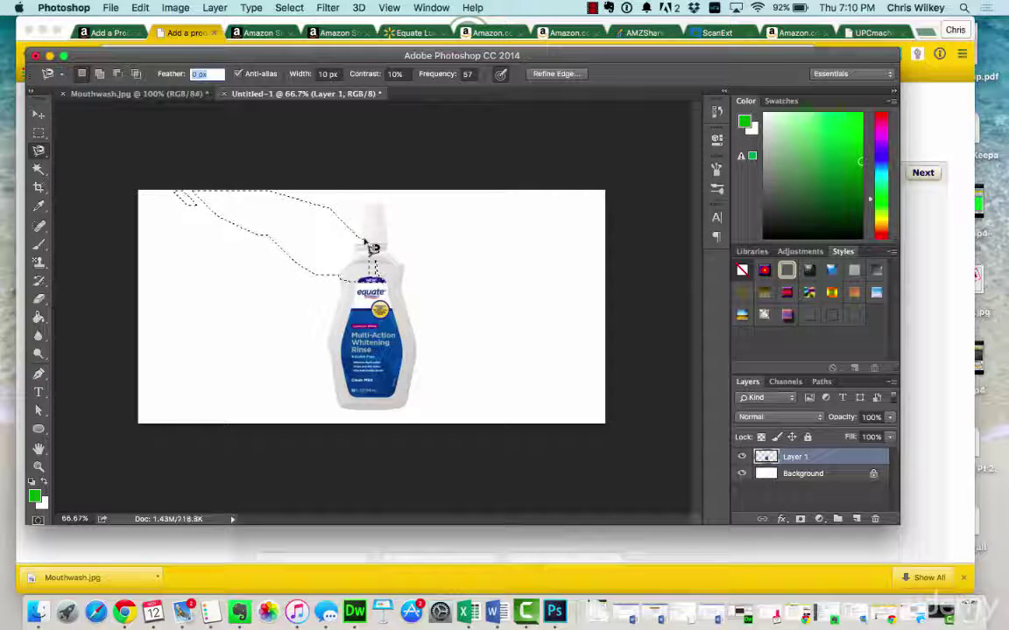
{"action": "key", "text": "BackSpace"}
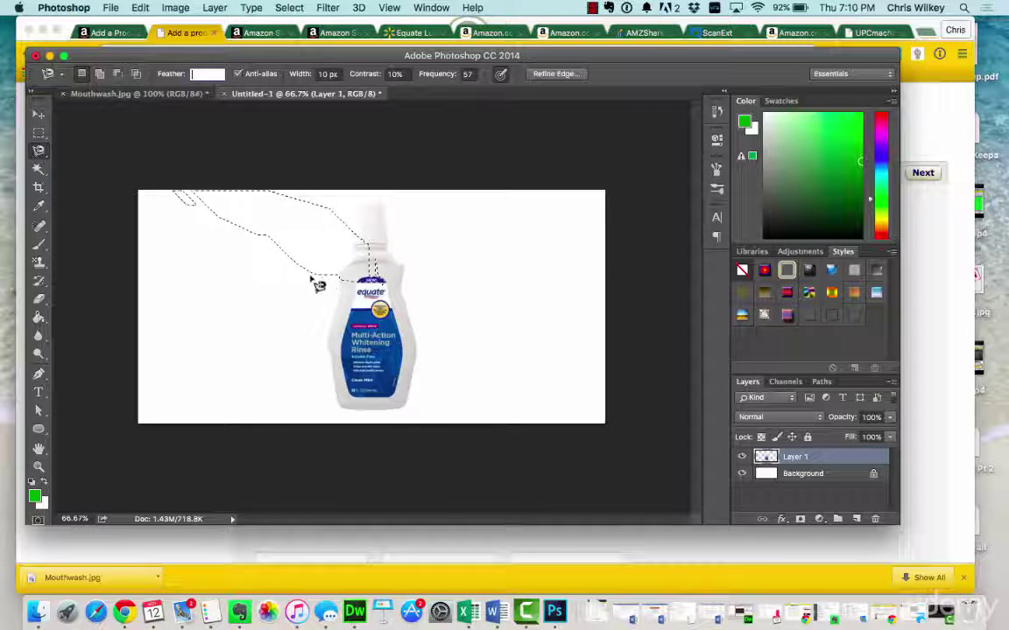
{"action": "left_click", "coordinate": [355, 285]}
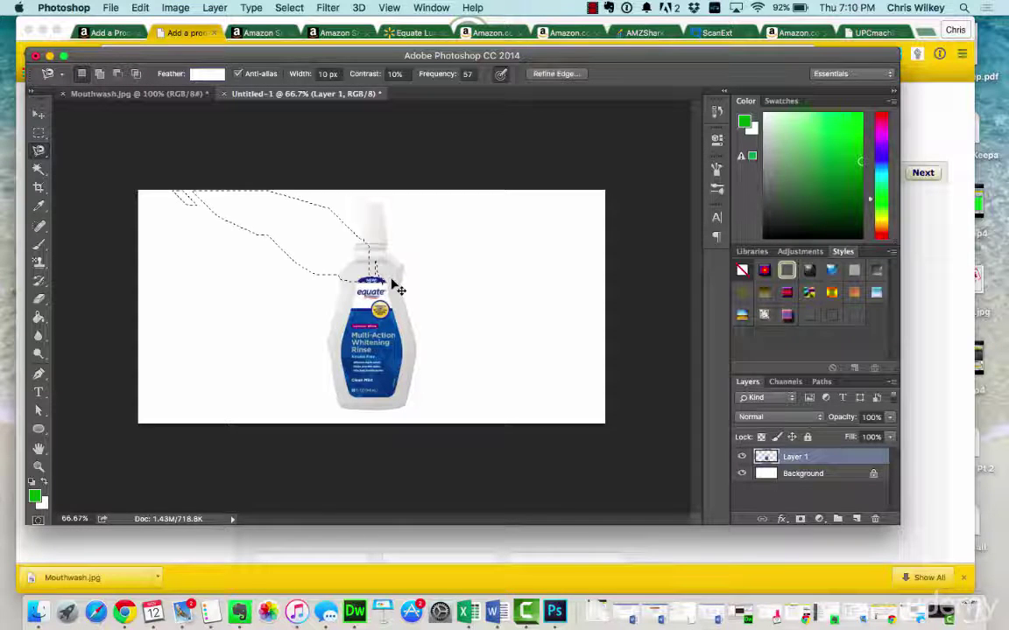
{"action": "key", "text": "Escape"}
{"action": "double_click", "coordinate": [386, 286]}
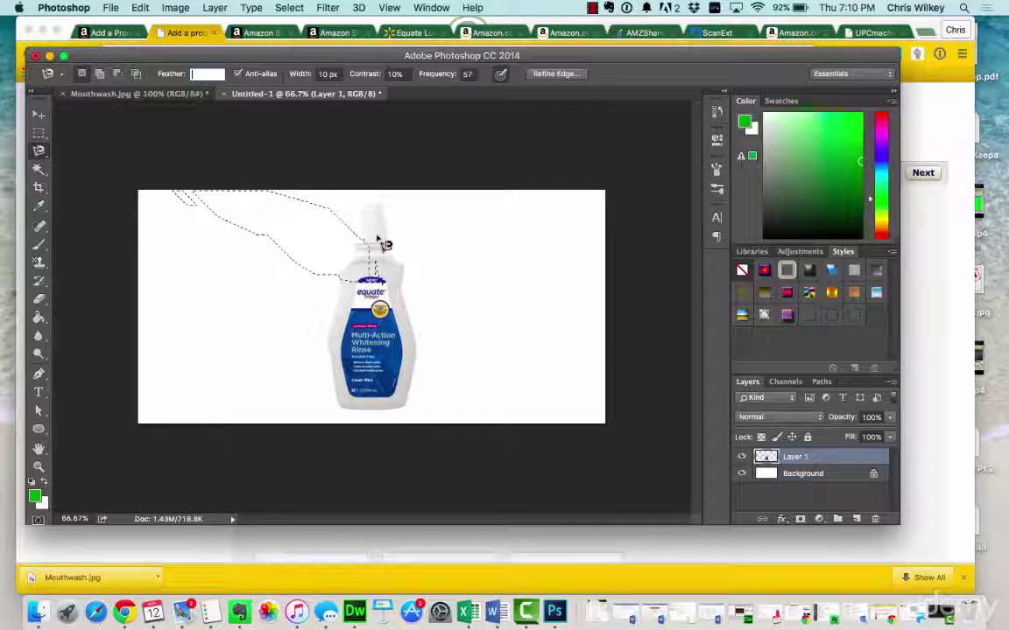
Try to close the Photoshop window with the unsaved documents open.
{"action": "left_click", "coordinate": [36, 56]}
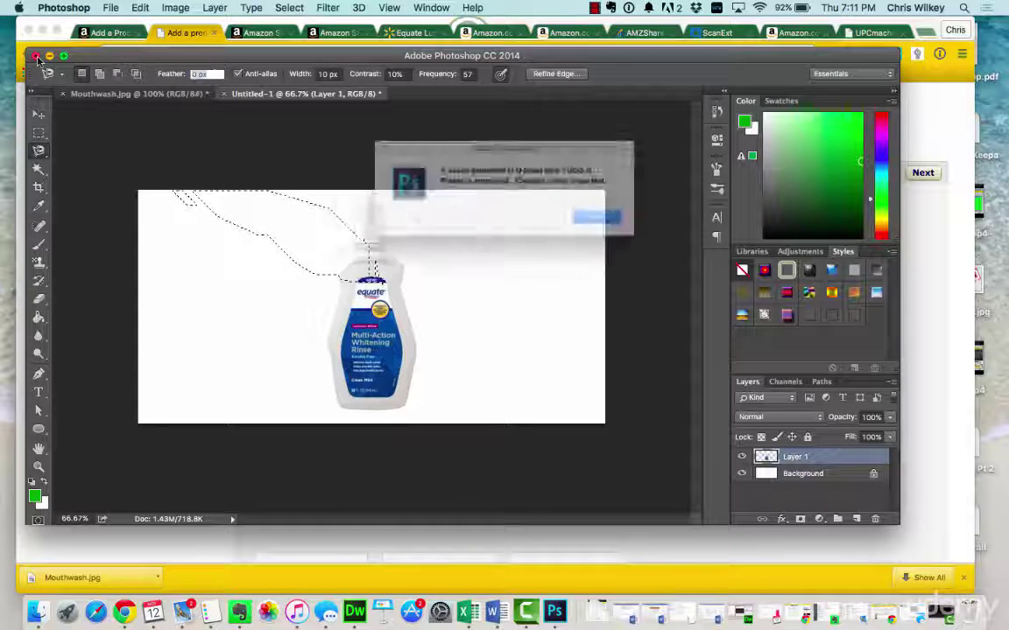
{"action": "left_click", "coordinate": [608, 222]}
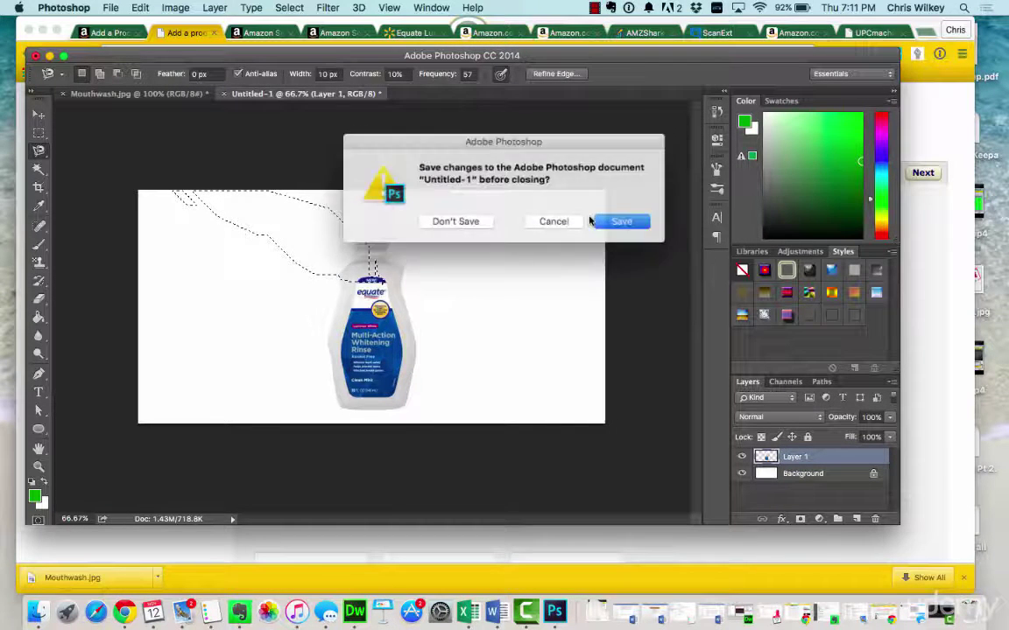
{"action": "left_click", "coordinate": [618, 221]}
{"action": "left_click", "coordinate": [583, 280]}
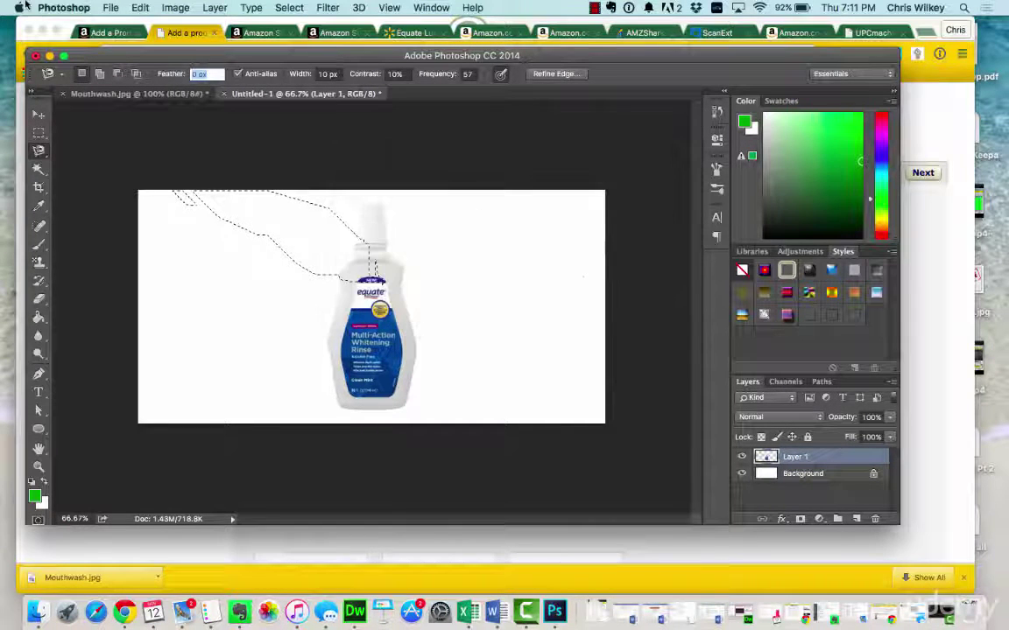
Switch back to the listing's Images page in Chrome and look over the additional image slots.
{"action": "left_click", "coordinate": [219, 28]}
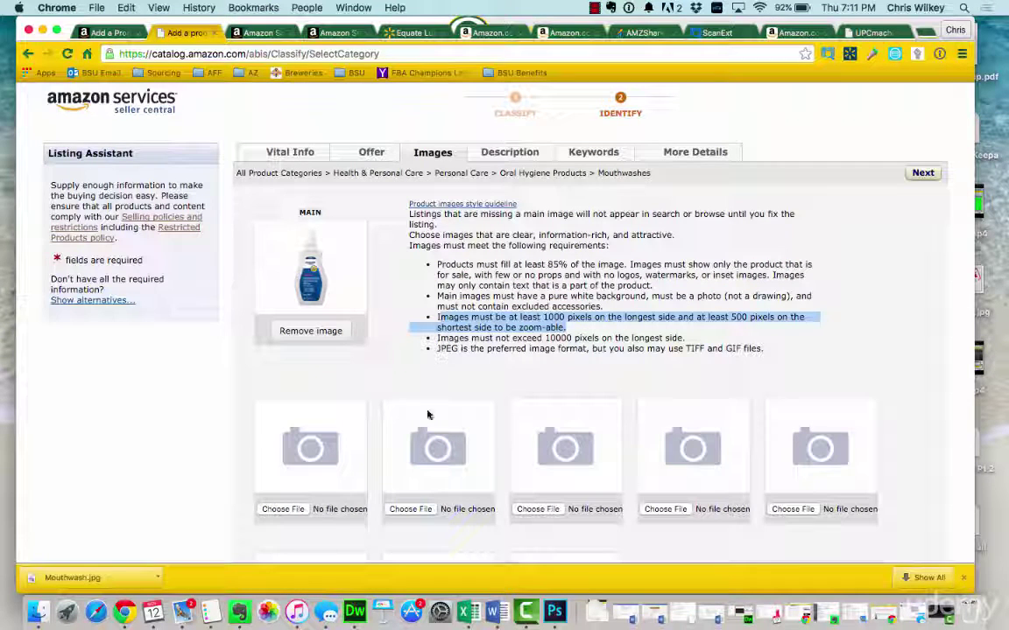
{"action": "left_click", "coordinate": [378, 387]}
{"action": "scroll", "coordinate": [378, 385], "scroll_direction": "down", "scroll_amount": 1}
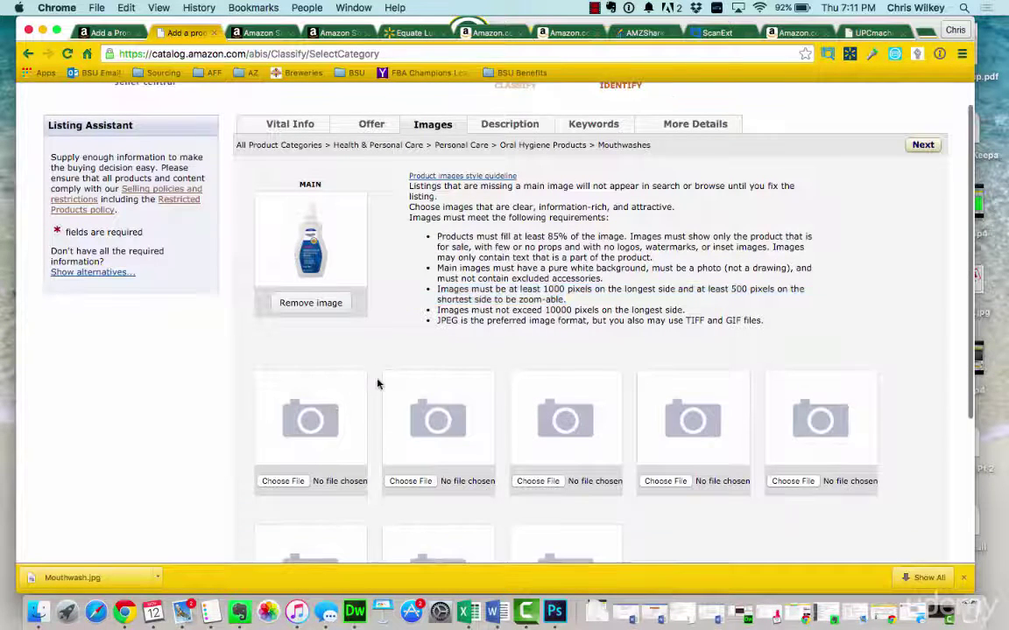
Review the maximum pixel size and preferred file format requirements on the listing's Images page.
{"action": "scroll", "coordinate": [372, 454], "scroll_direction": "down", "scroll_amount": 2}
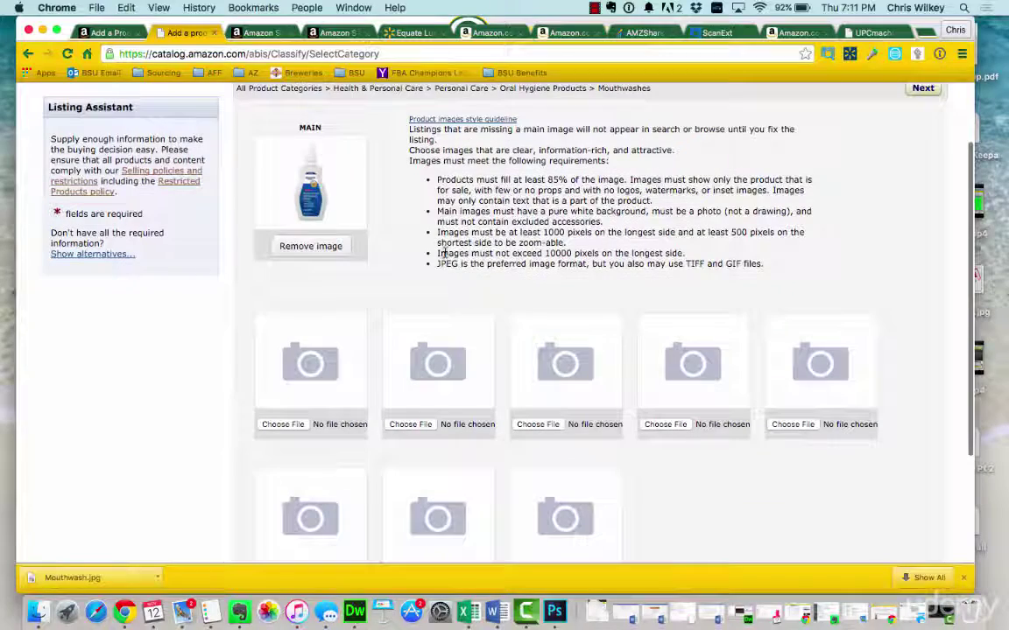
{"action": "left_click_drag", "start_coordinate": [448, 253], "coordinate": [768, 259]}
{"action": "scroll", "coordinate": [767, 259], "scroll_direction": "down", "scroll_amount": 5}
{"action": "scroll", "coordinate": [768, 263], "scroll_direction": "up", "scroll_amount": 9}
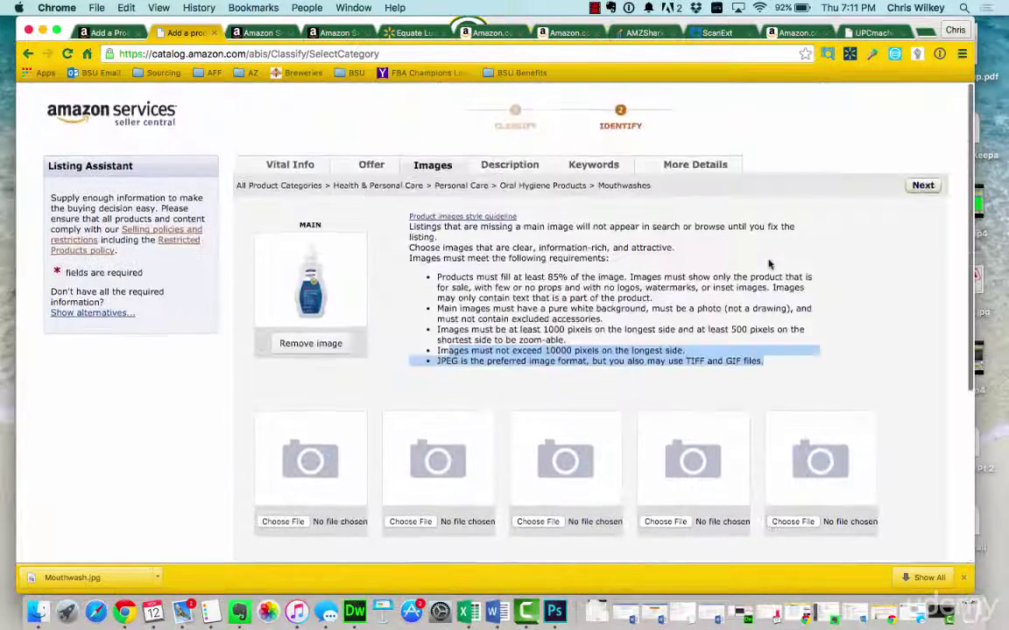
Copy the introductory paragraph about the whitening rinse from the Walmart product page into the listing's Product Description.
{"action": "left_click", "coordinate": [529, 157]}
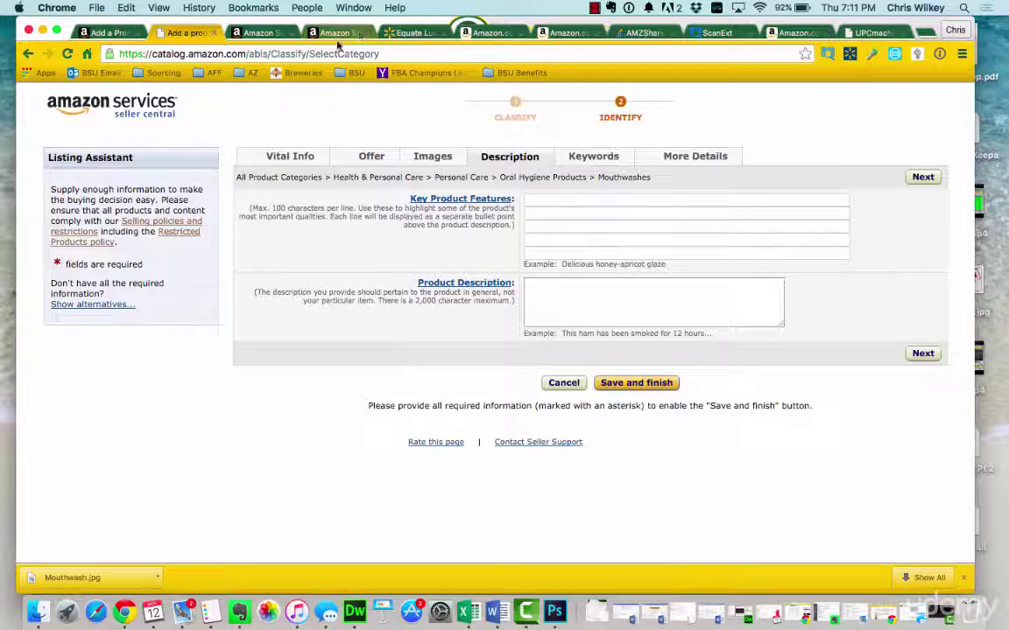
{"action": "left_click", "coordinate": [412, 32]}
{"action": "scroll", "coordinate": [404, 288], "scroll_direction": "down", "scroll_amount": 2}
{"action": "scroll", "coordinate": [403, 288], "scroll_direction": "down", "scroll_amount": 10}
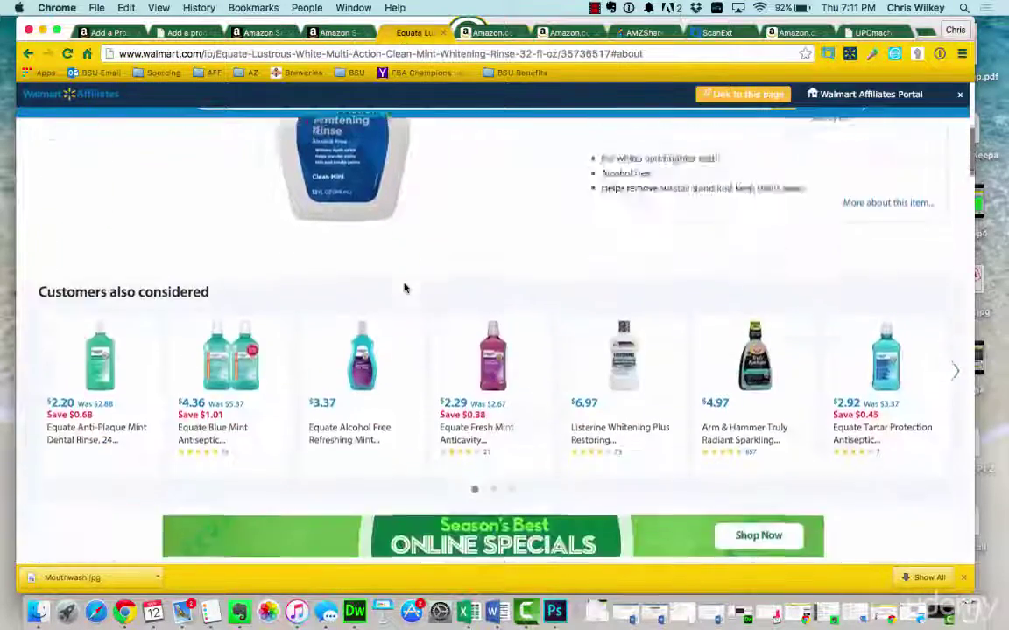
{"action": "scroll", "coordinate": [124, 281], "scroll_direction": "up", "scroll_amount": 1}
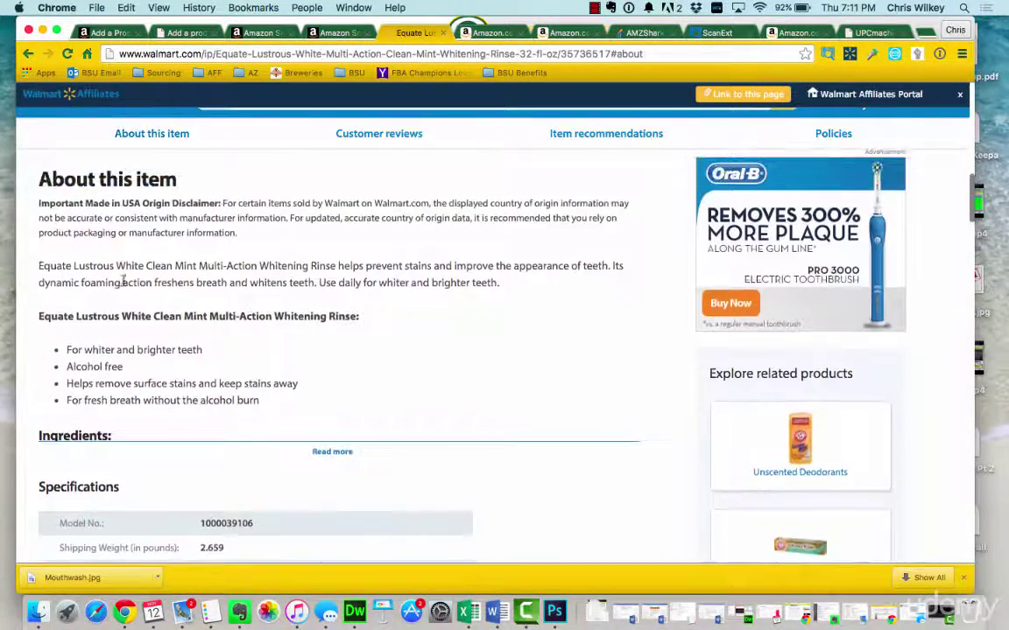
{"action": "left_click_drag", "start_coordinate": [38, 264], "coordinate": [512, 283]}
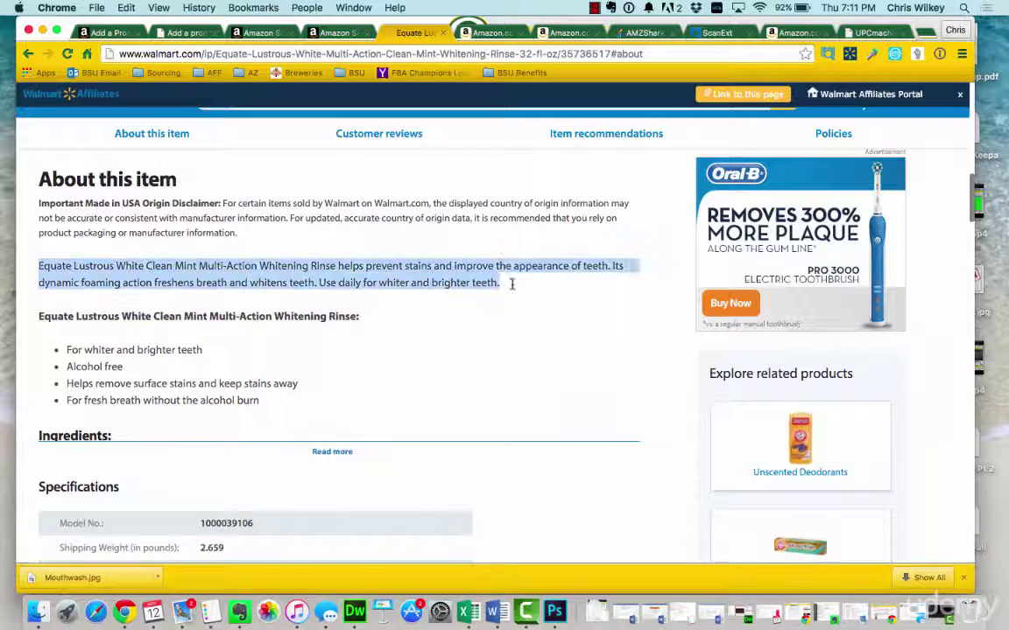
{"action": "key", "text": "super+c"}
{"action": "left_click", "coordinate": [185, 32]}
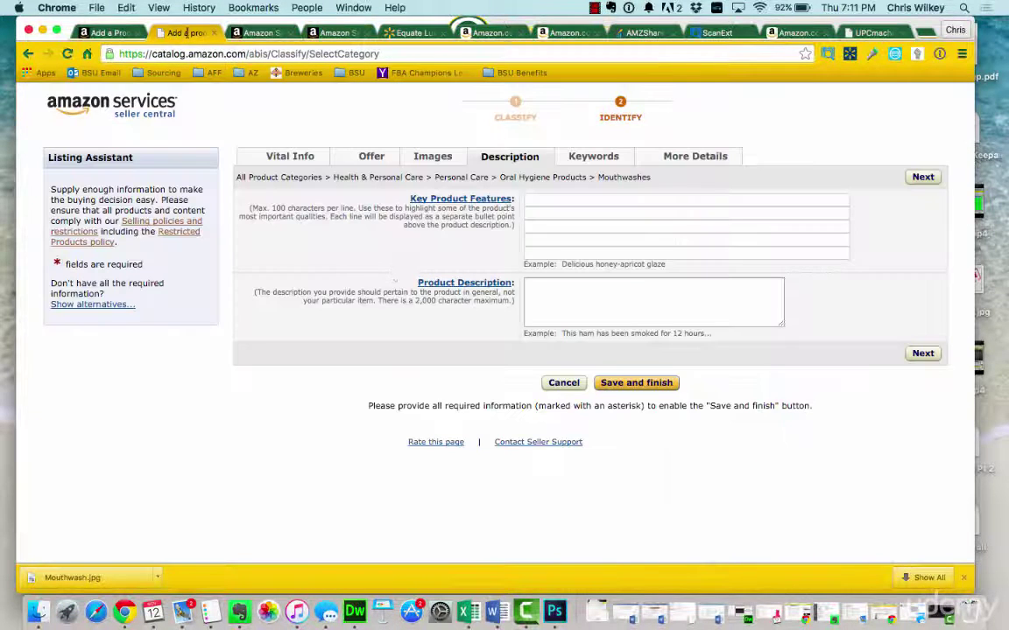
{"action": "left_click", "coordinate": [540, 304]}
{"action": "key", "text": "super+v"}
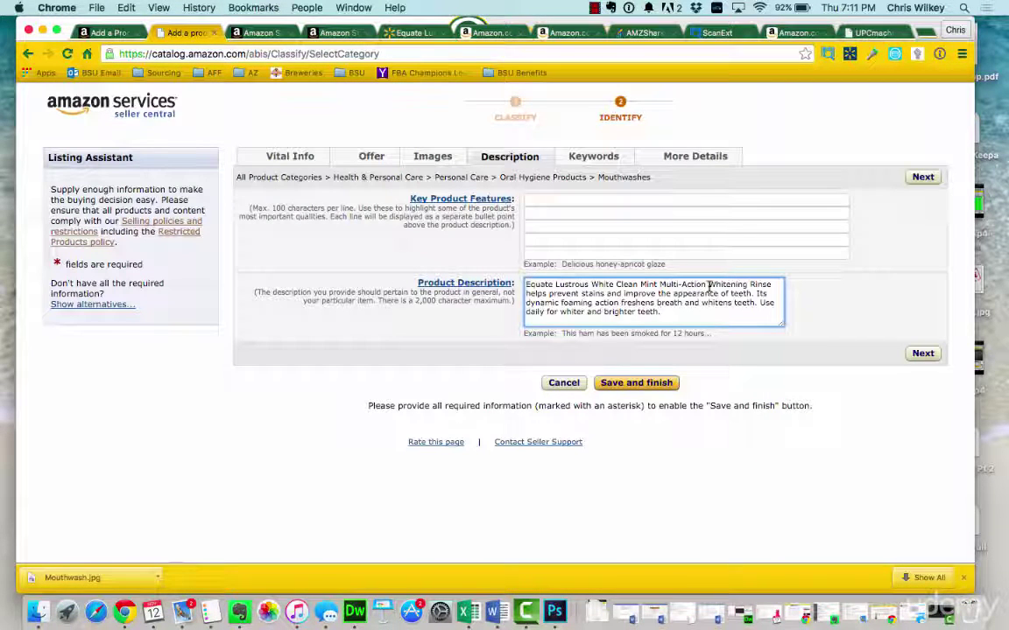
Copy "For whiter and brighter teeth" from the Walmart page into the first Key Product Features line.
{"action": "left_click", "coordinate": [405, 32]}
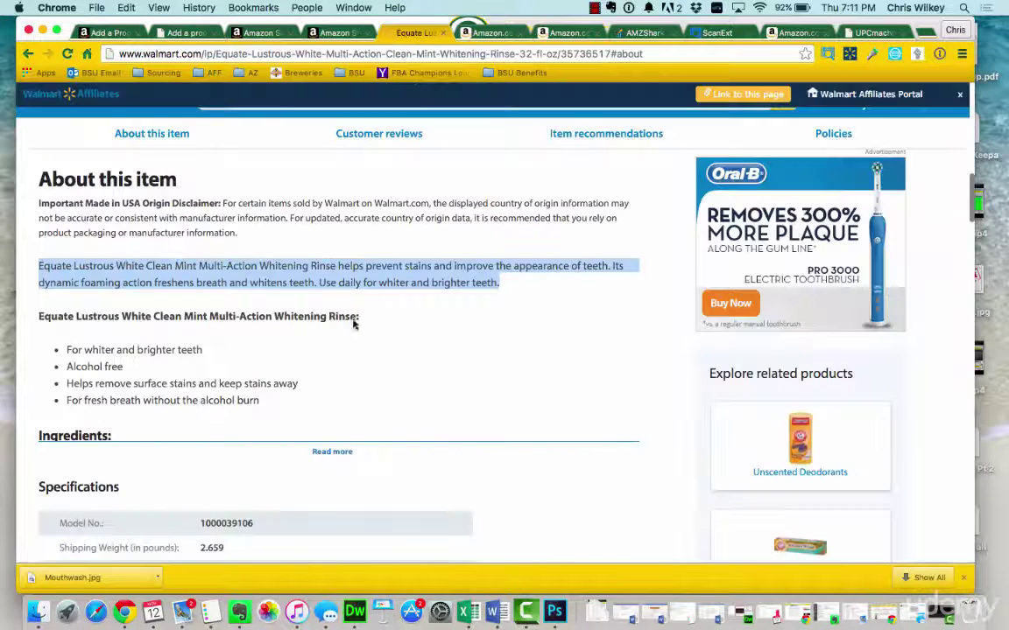
{"action": "left_click_drag", "start_coordinate": [210, 347], "coordinate": [64, 347]}
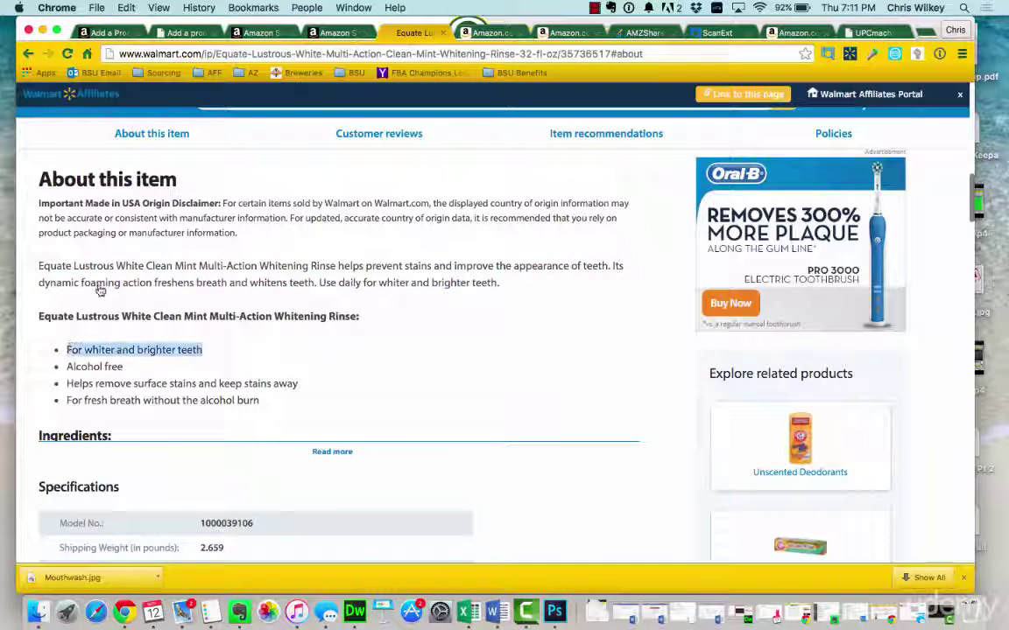
{"action": "left_click", "coordinate": [342, 32]}
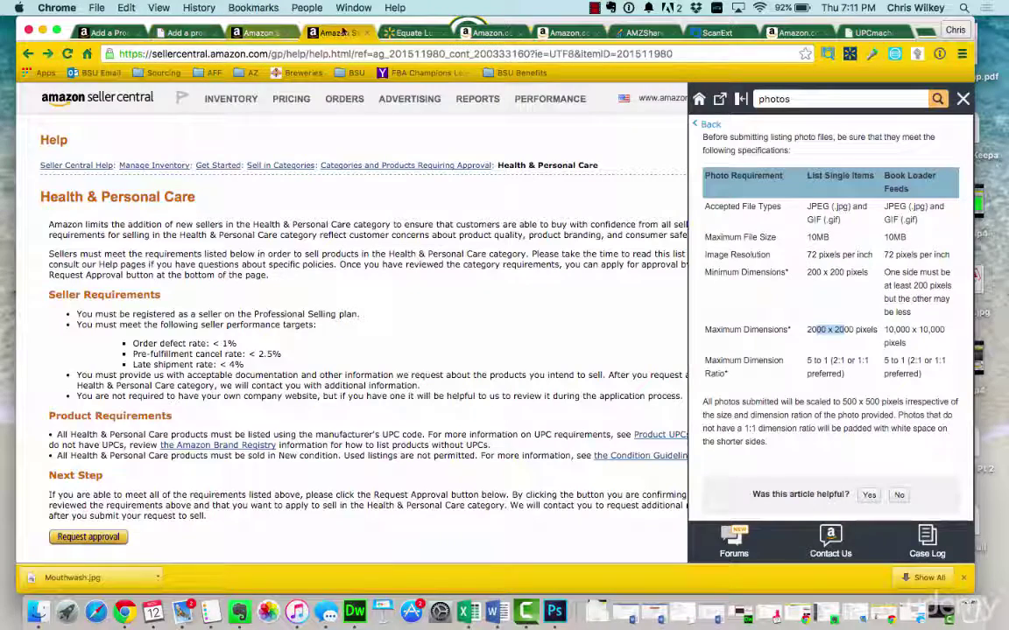
{"action": "left_click", "coordinate": [184, 32]}
{"action": "left_click", "coordinate": [583, 201]}
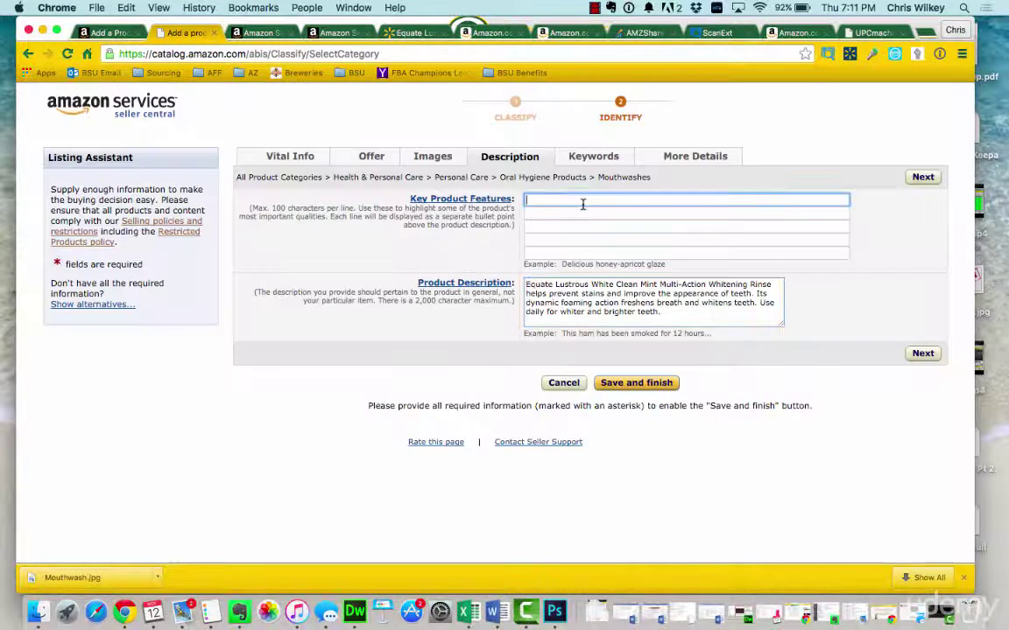
{"action": "key", "text": "super+v"}
Copy "Alcohol free" from the Walmart page into the second Key Product Features line.
{"action": "left_click", "coordinate": [420, 34]}
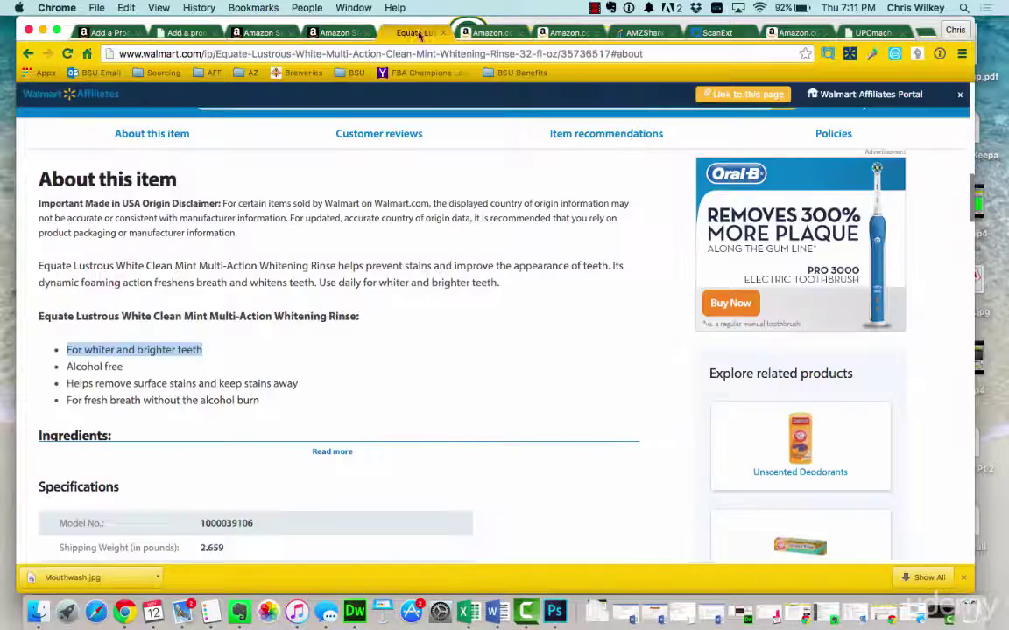
{"action": "left_click_drag", "start_coordinate": [123, 367], "coordinate": [74, 368]}
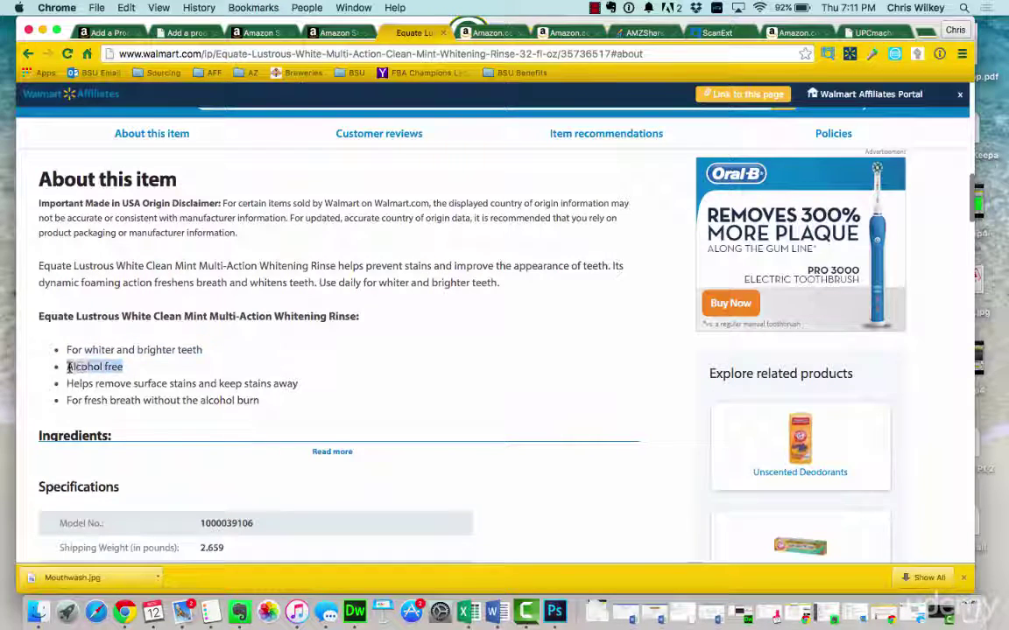
{"action": "key", "text": "super+c"}
{"action": "left_click", "coordinate": [184, 33]}
{"action": "key", "text": "Tab"}
{"action": "key", "text": "super+v"}
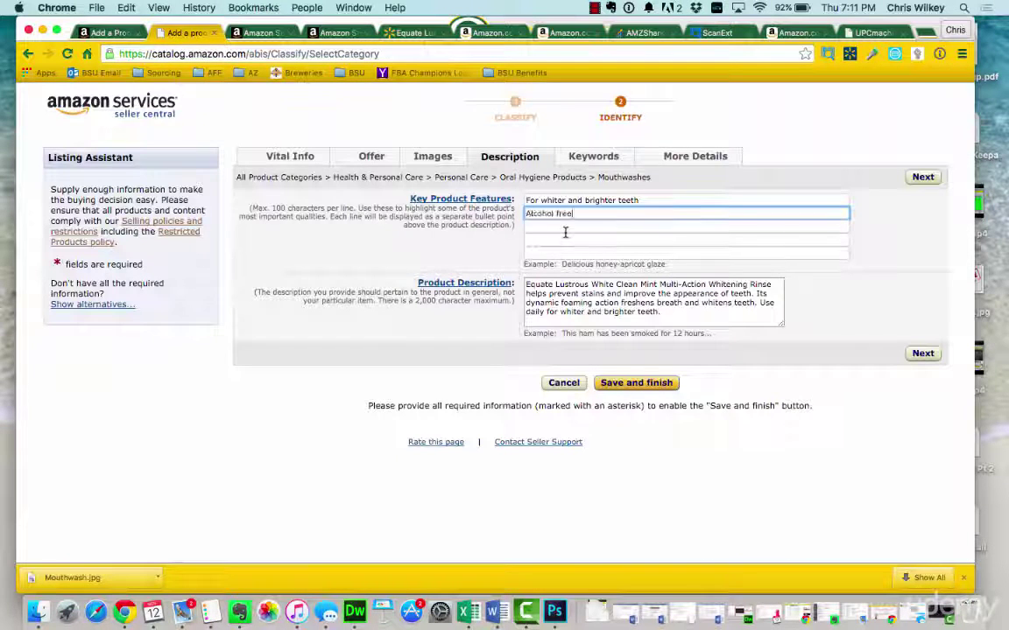
Copy "Helps remove surface stains and keep stains away" from the Walmart page into the third Key Product Features line.
{"action": "left_click", "coordinate": [415, 33]}
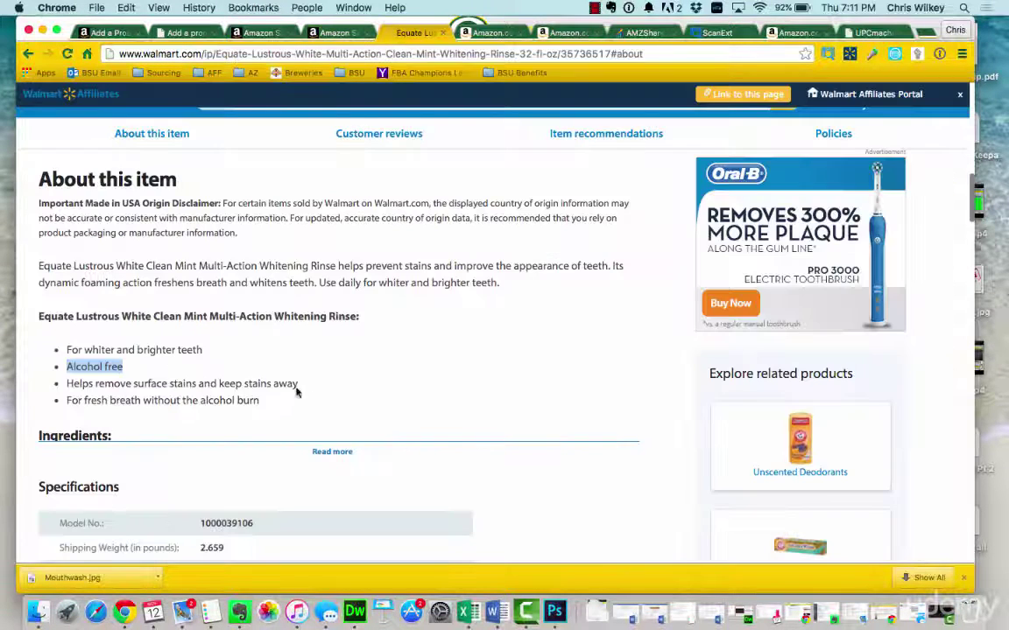
{"action": "left_click_drag", "start_coordinate": [296, 393], "coordinate": [68, 383]}
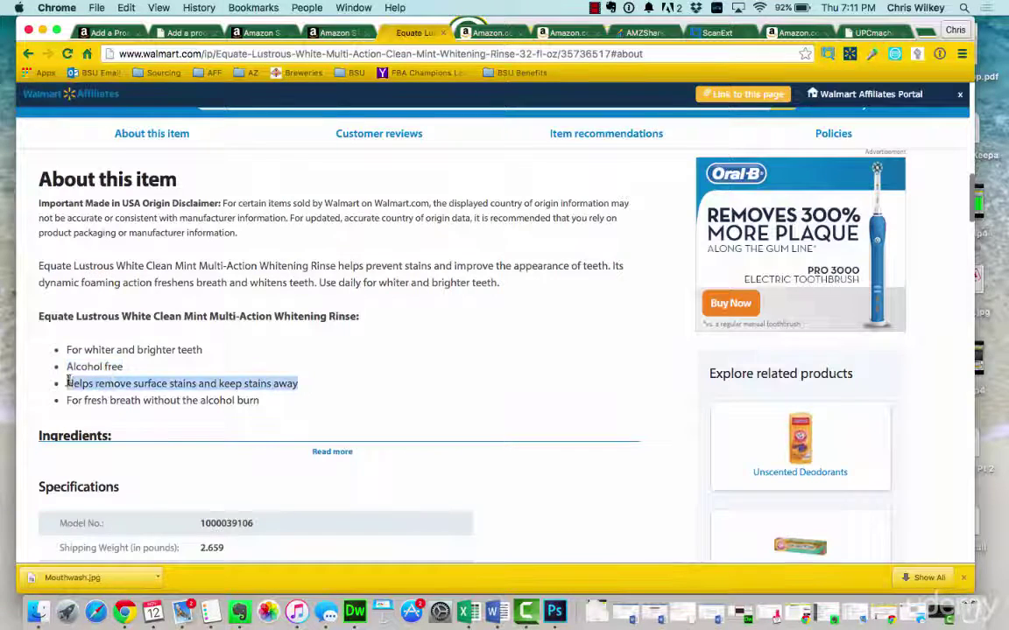
{"action": "key", "text": "super+c"}
{"action": "left_click", "coordinate": [185, 32]}
{"action": "left_click", "coordinate": [580, 228]}
{"action": "key", "text": "super+v"}
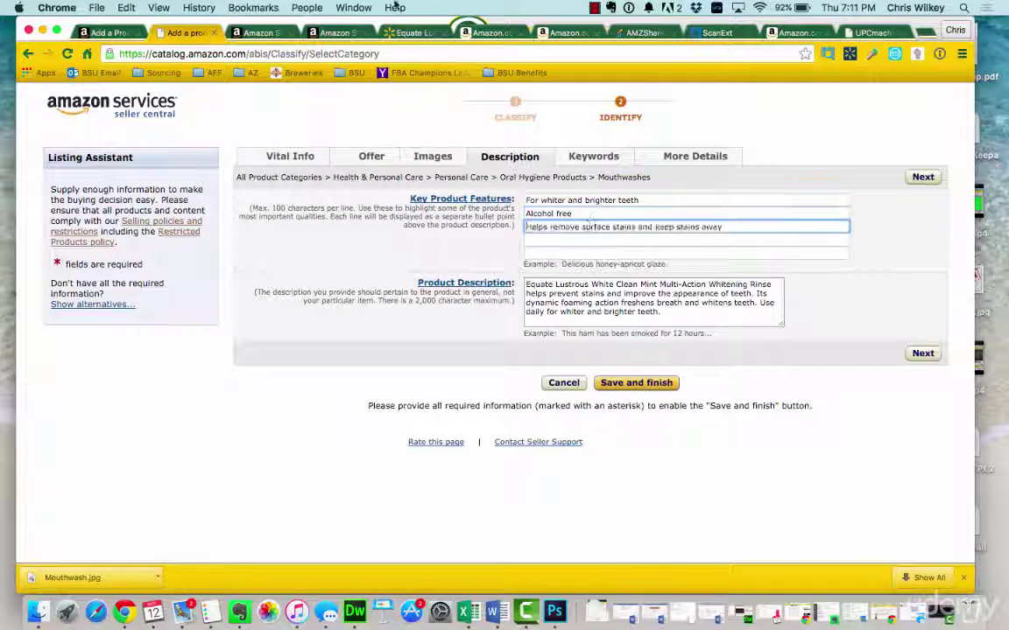
Copy "For fresh breath without the alcohol burn" from the Walmart page into the fourth Key Product Features line.
{"action": "left_click", "coordinate": [415, 32]}
{"action": "left_click_drag", "start_coordinate": [266, 402], "coordinate": [75, 397]}
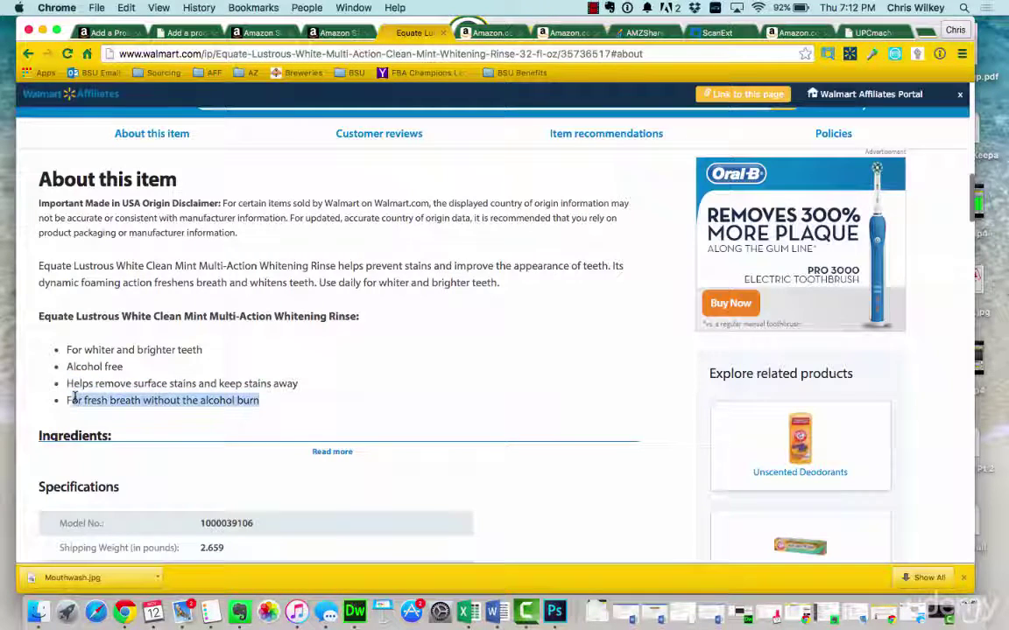
{"action": "key", "text": "super+c"}
{"action": "left_click", "coordinate": [186, 32]}
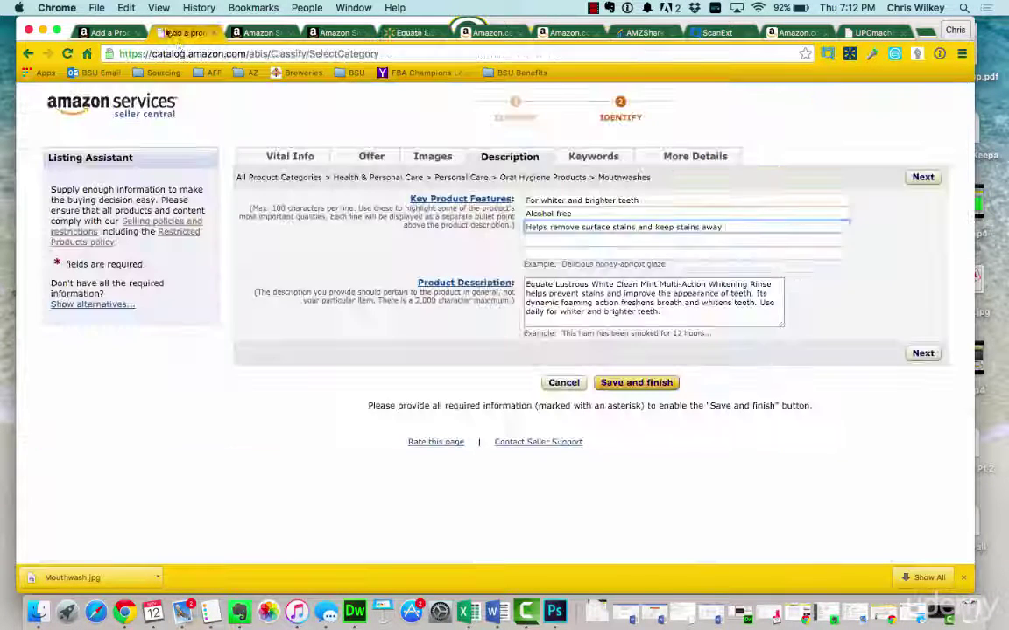
{"action": "key", "text": "super+v"}
{"action": "key", "text": "super+z"}
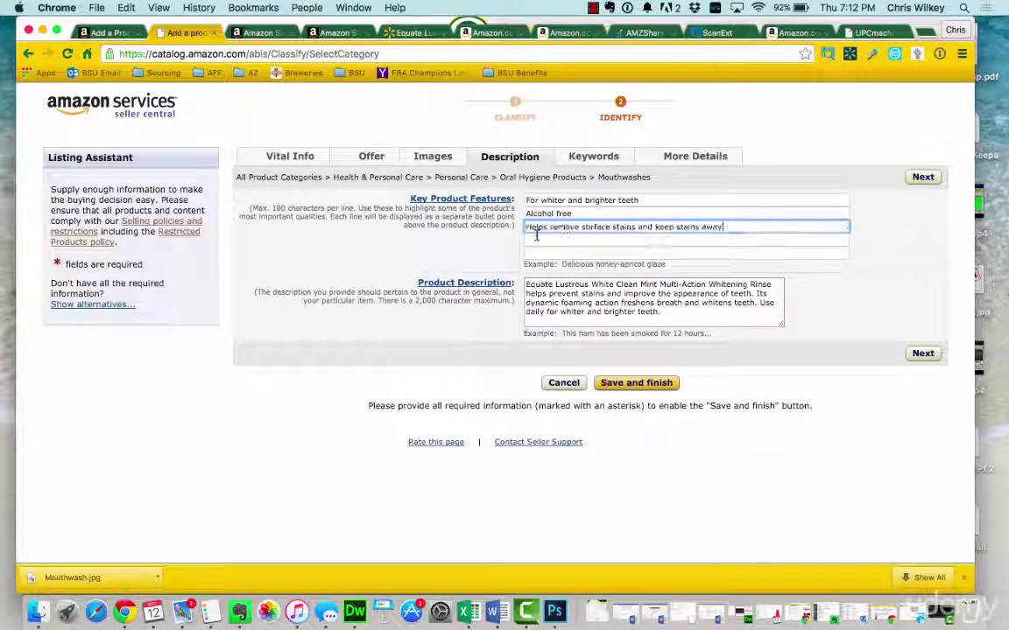
{"action": "left_click", "coordinate": [537, 238]}
{"action": "key", "text": "super+v"}
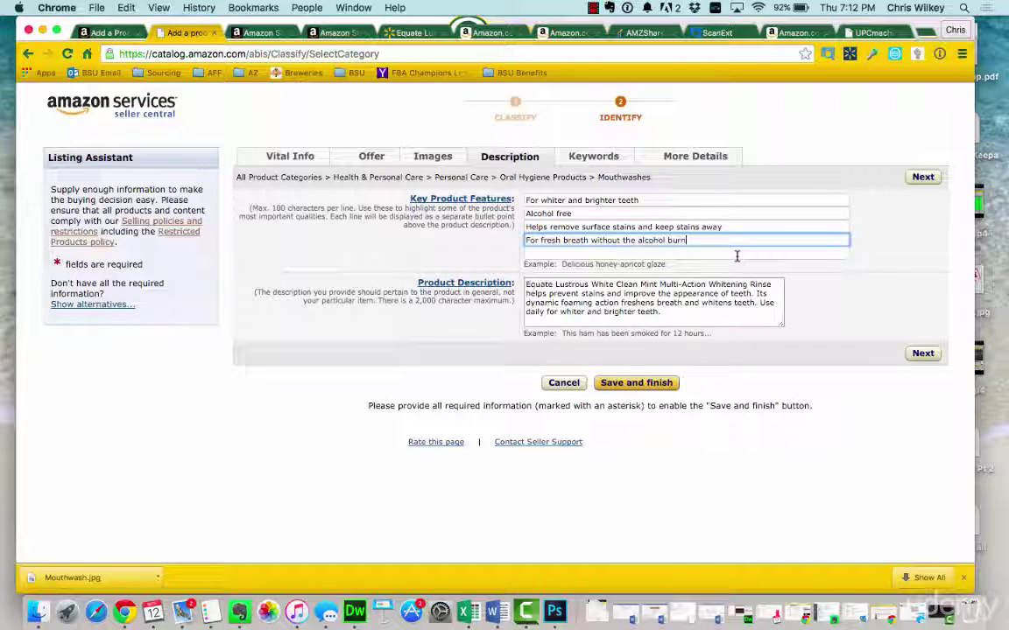
Enter "mouthwash" and "mint mouthwash" as the first two search terms in the listing's keywords.
{"action": "left_click", "coordinate": [591, 163]}
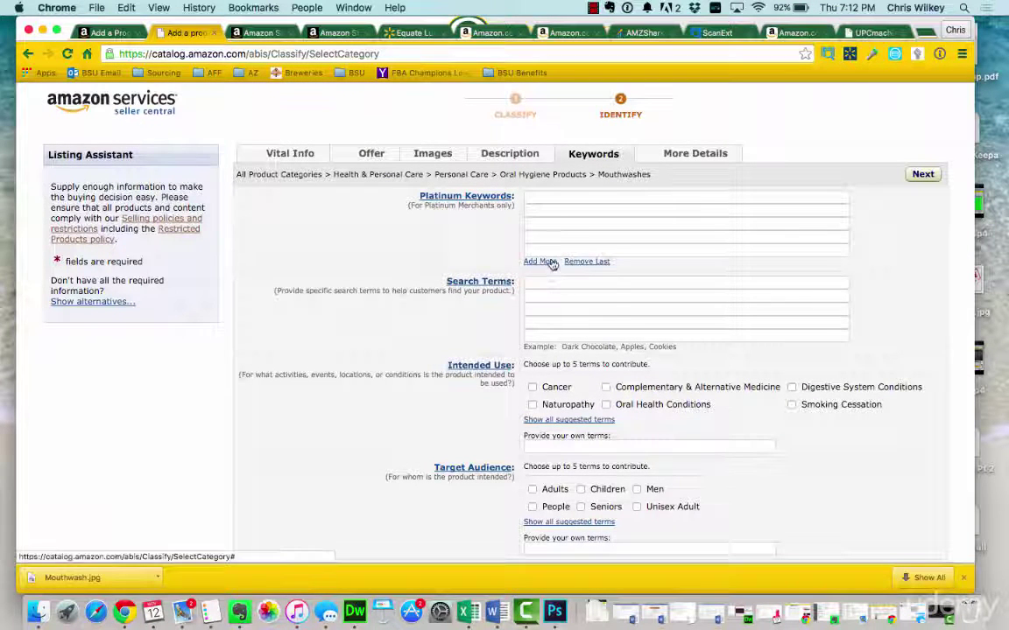
{"action": "left_click", "coordinate": [569, 284]}
{"action": "type", "text": "mou"}
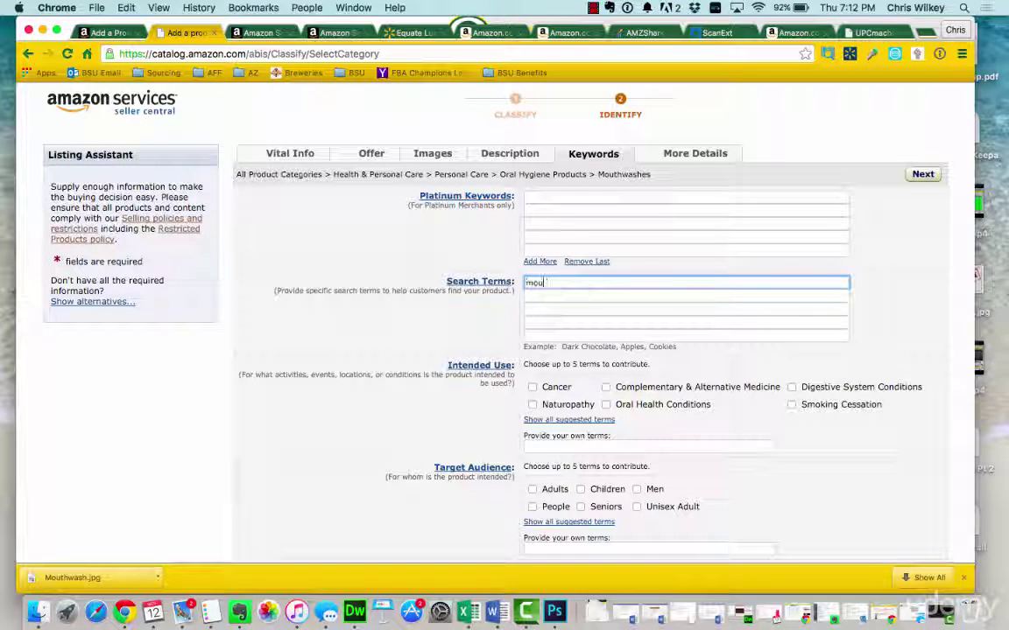
{"action": "type", "text": "thwash"}
{"action": "key", "text": "Tab"}
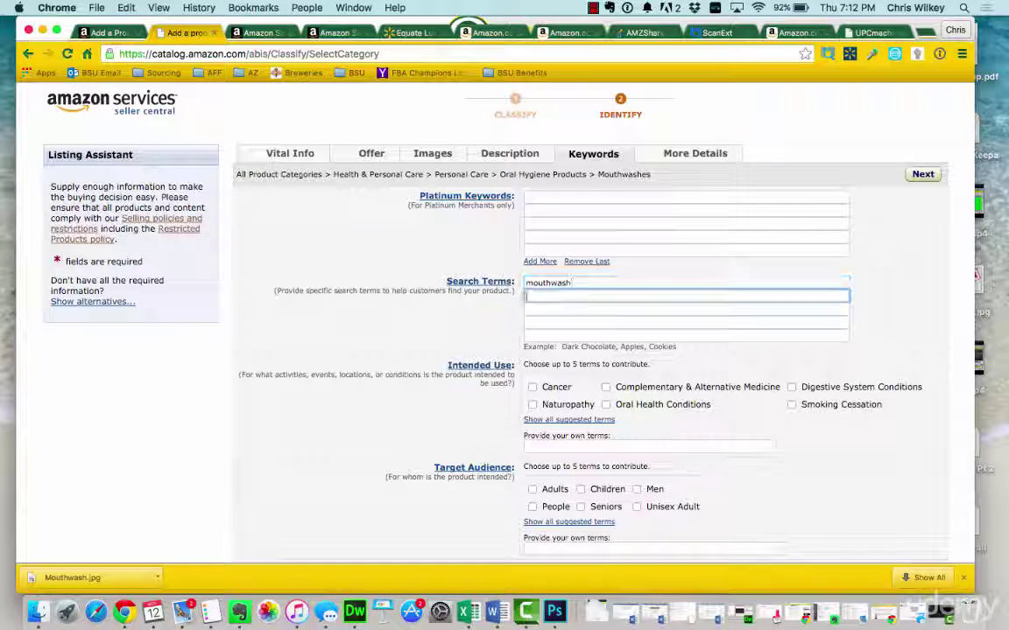
{"action": "type", "text": "mint mo"}
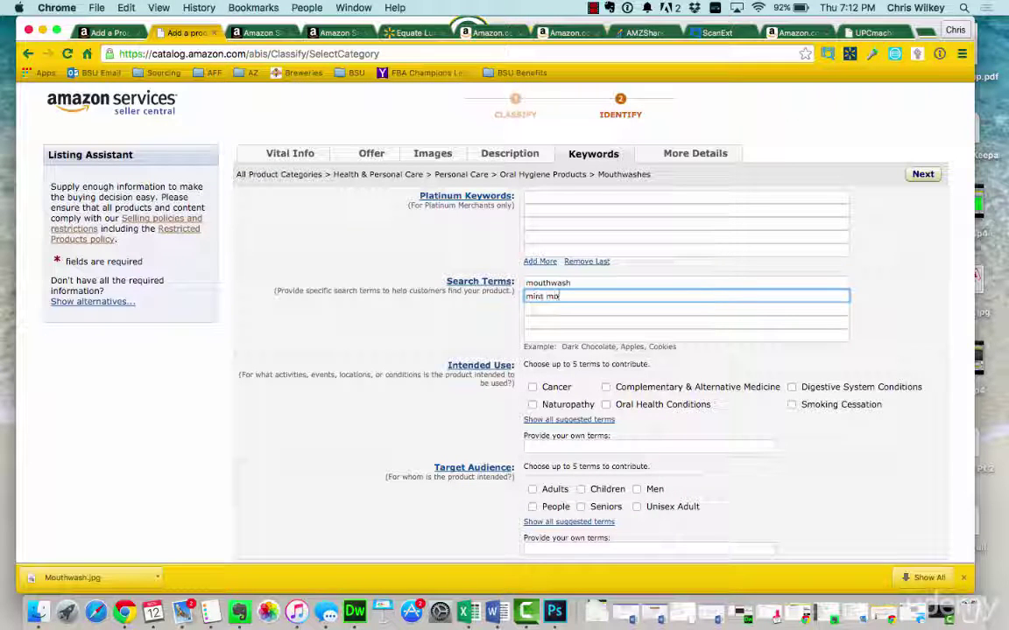
{"action": "type", "text": "uthwas"}
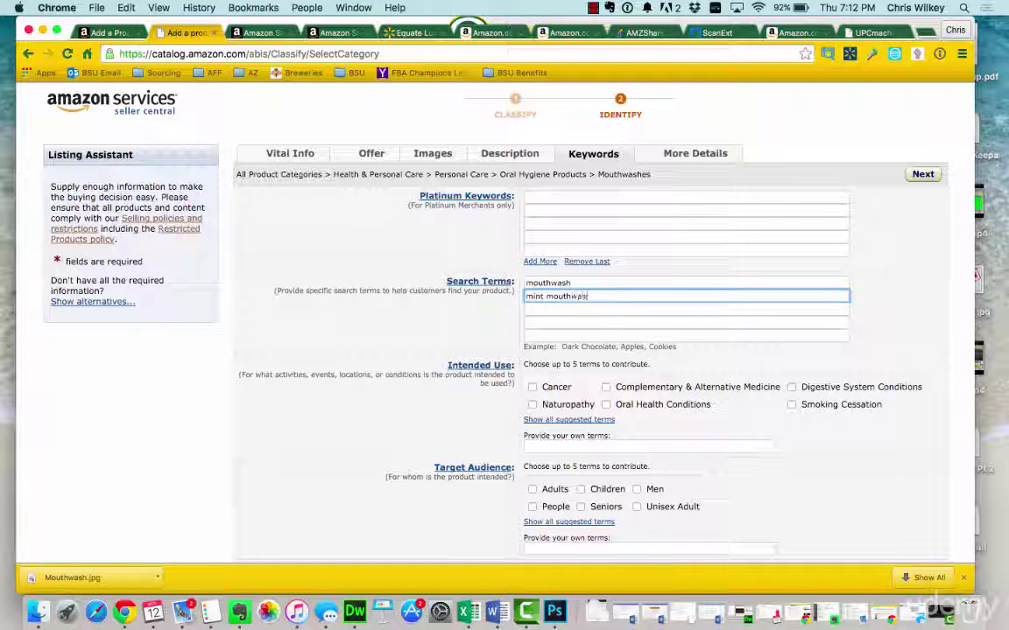
{"action": "type", "text": "h"}
Add "cheap mouthwash" and "equate mouthwash" as the third and fourth search terms.
{"action": "key", "text": "Tab"}
{"action": "type", "text": "cheap"}
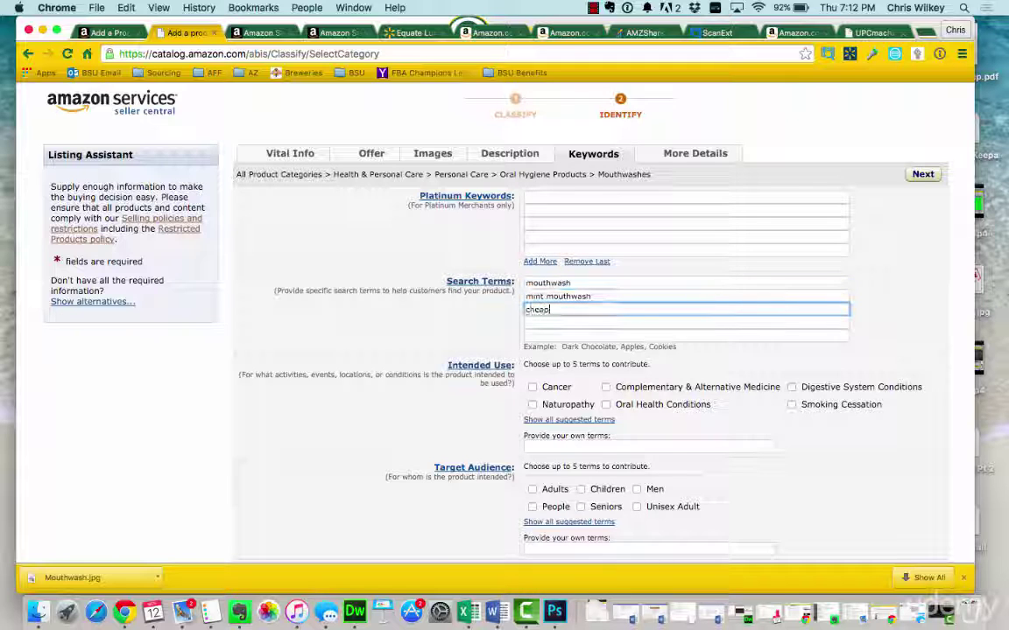
{"action": "type", "text": "m  mouth"}
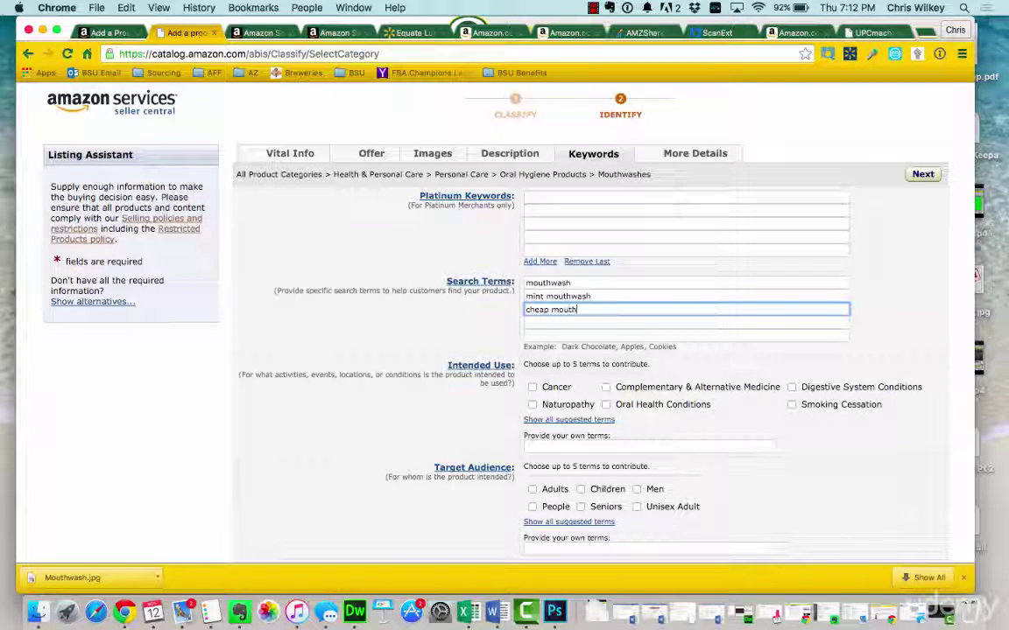
{"action": "type", "text": "wash"}
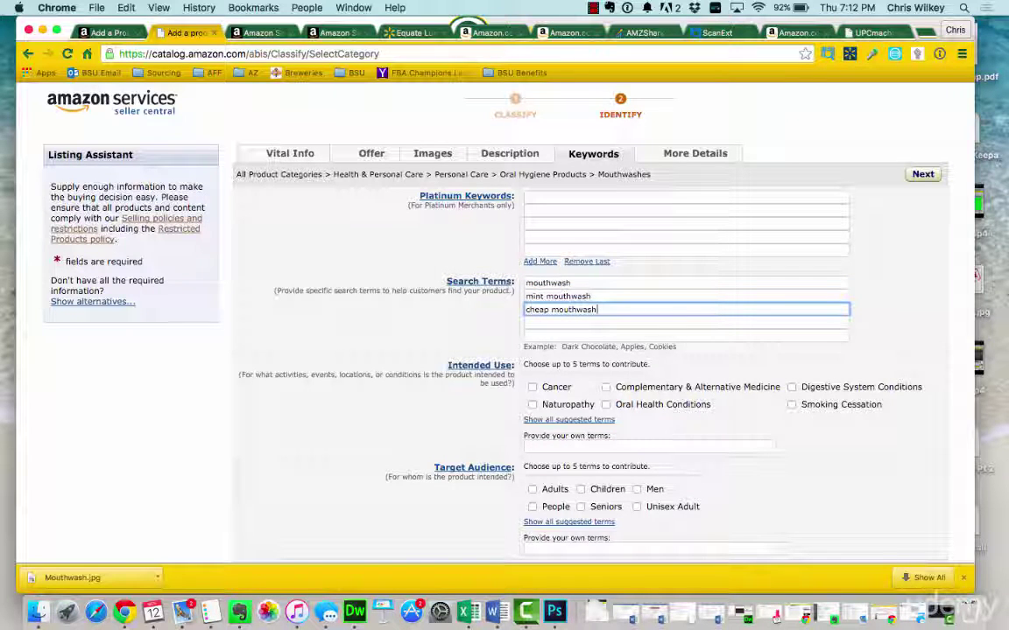
{"action": "key", "text": "Tab"}
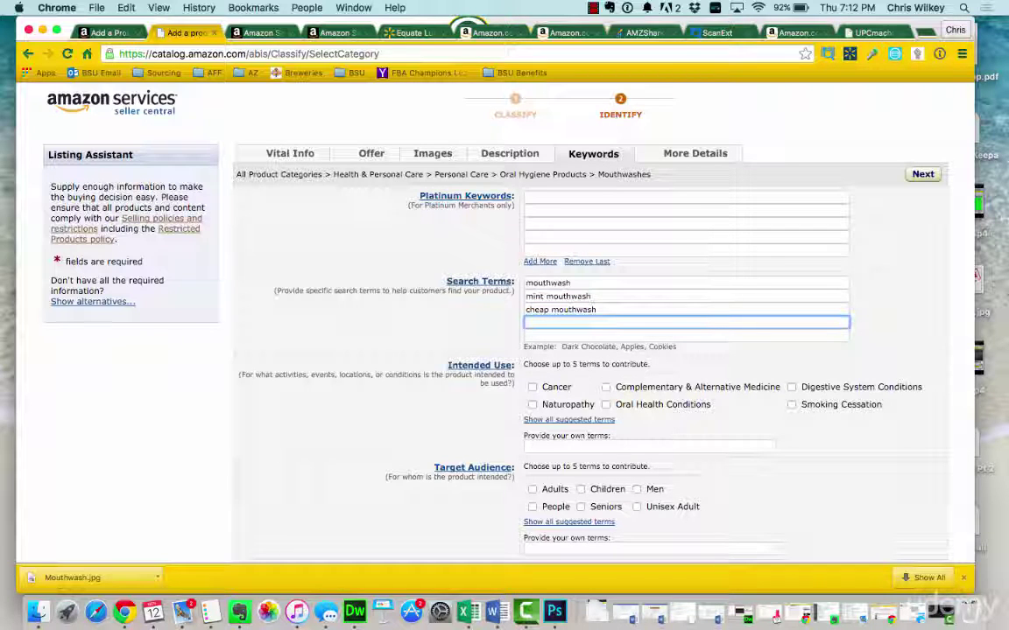
{"action": "type", "text": "ec"}
{"action": "type", "text": "uate "}
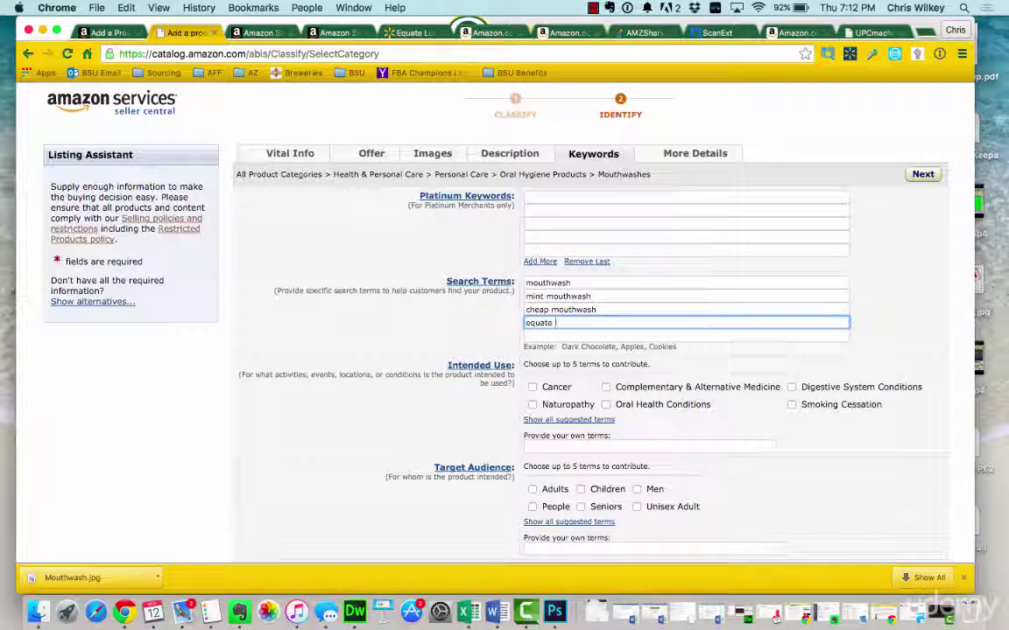
{"action": "type", "text": "mouthwas"}
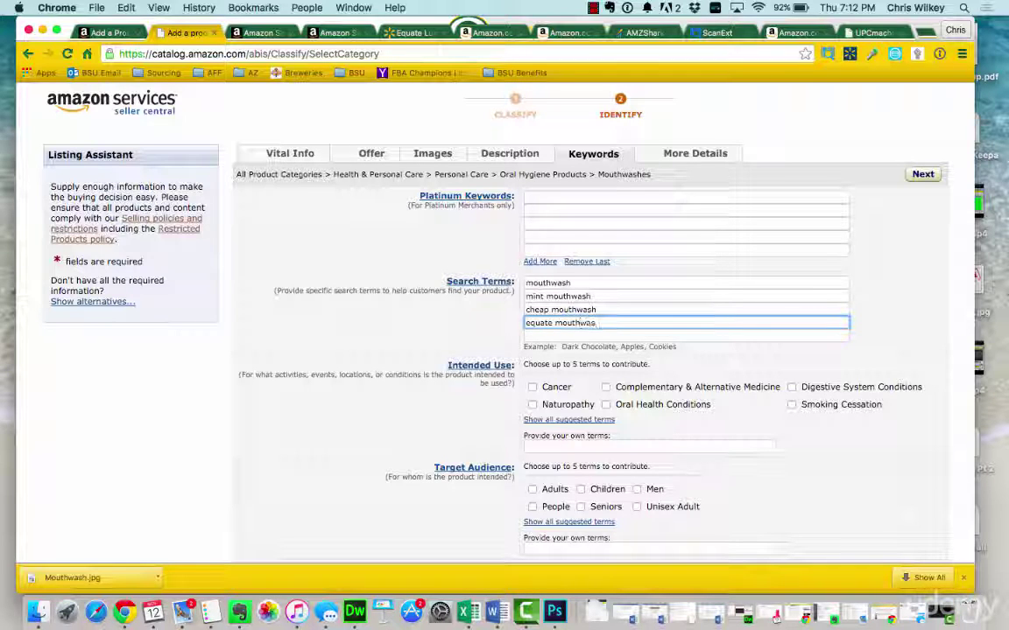
{"action": "type", "text": "h"}
Enter "equate" as the fifth search term in the listing's keywords.
{"action": "key", "text": "Tab"}
{"action": "type", "text": "ma"}
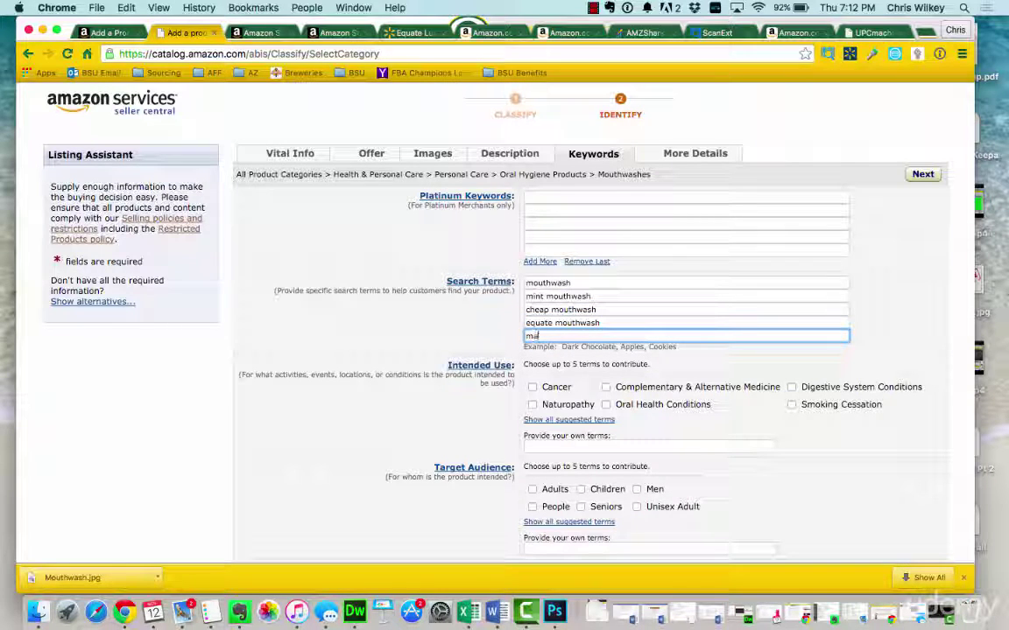
{"action": "type", "text": "equat"}
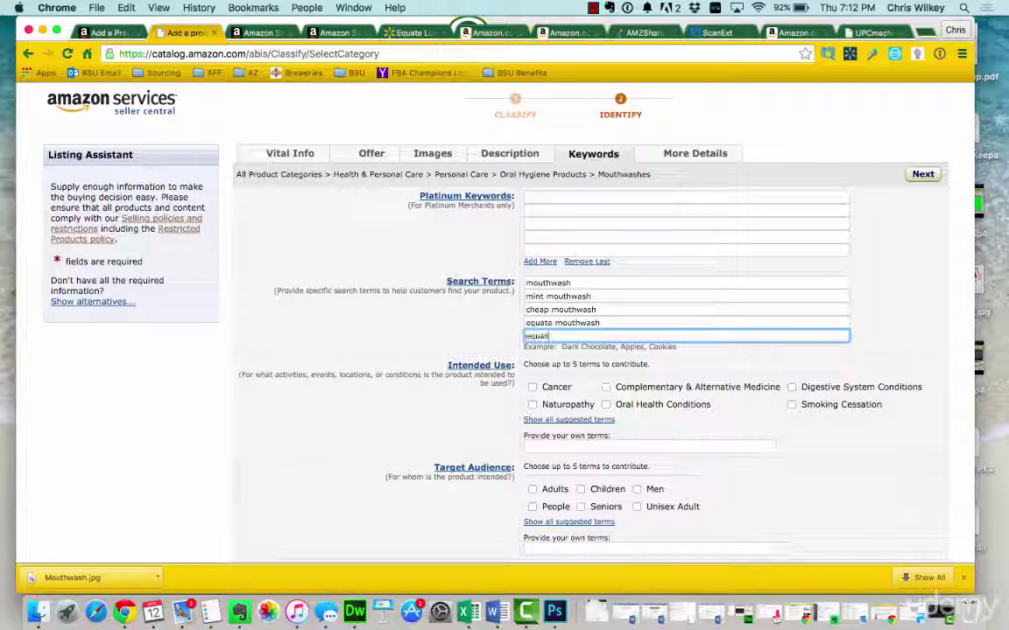
{"action": "type", "text": "e"}
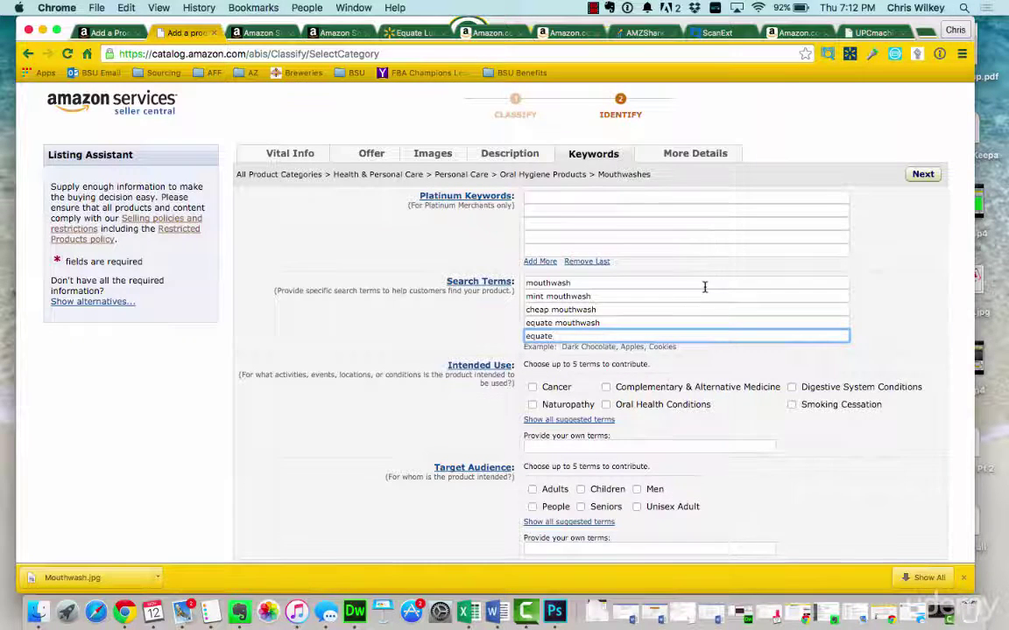
{"action": "scroll", "coordinate": [705, 289], "scroll_direction": "down", "scroll_amount": 1}
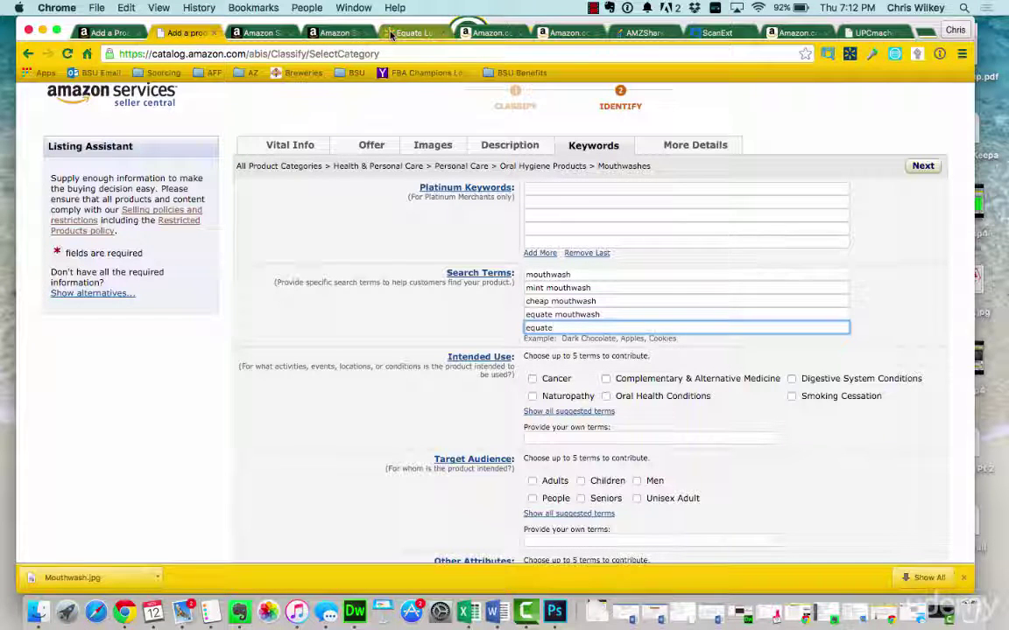
Switch to AMZShark's Keyword Explorer and review the monthly search volume and related keywords for "mouthwash".
{"action": "left_click", "coordinate": [637, 33]}
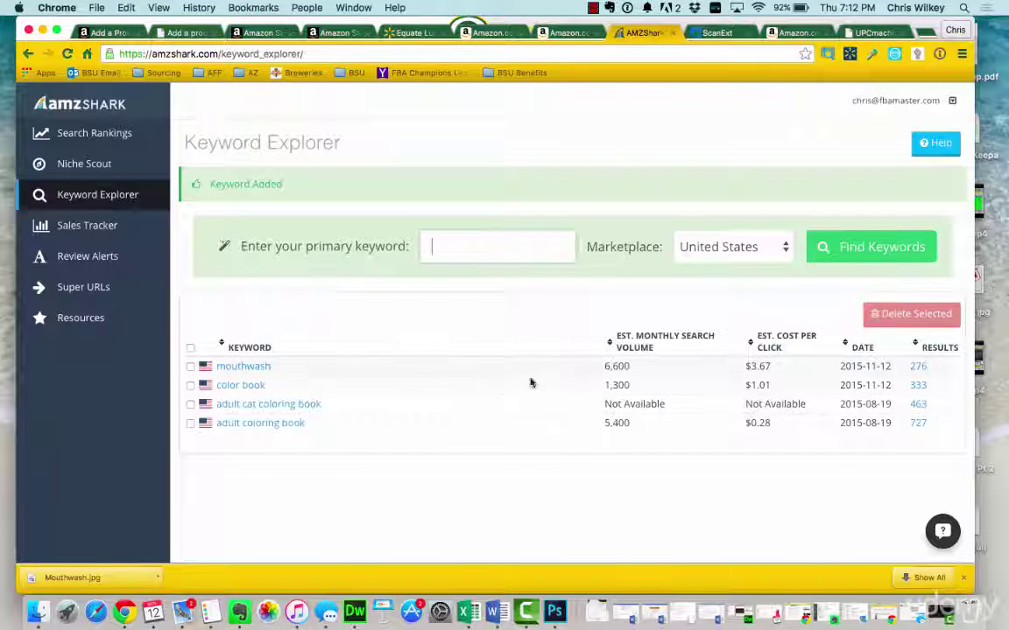
{"action": "left_click_drag", "start_coordinate": [627, 365], "coordinate": [606, 363]}
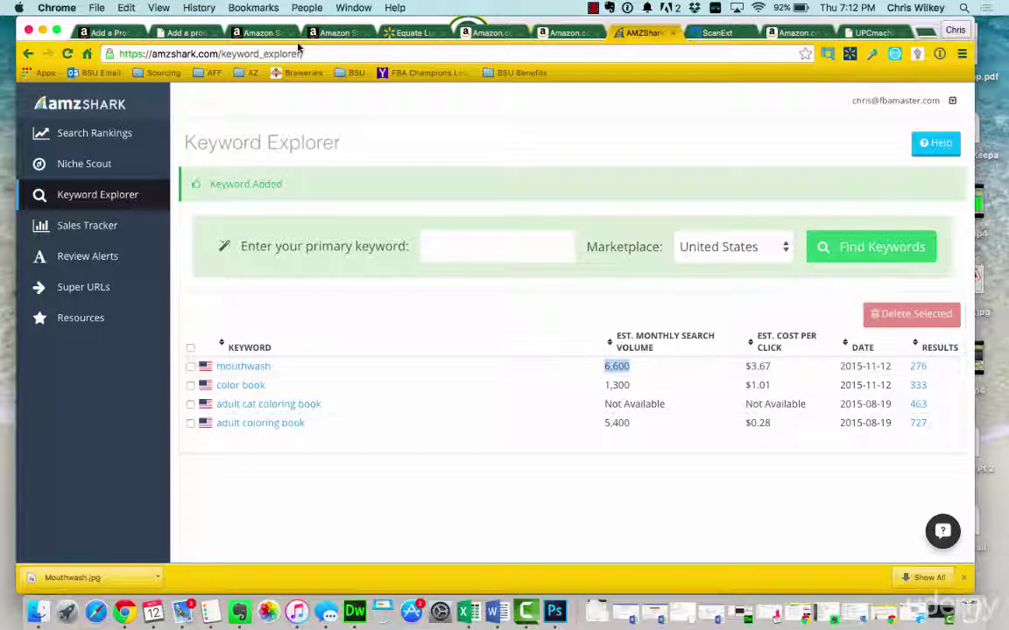
{"action": "left_click", "coordinate": [223, 365]}
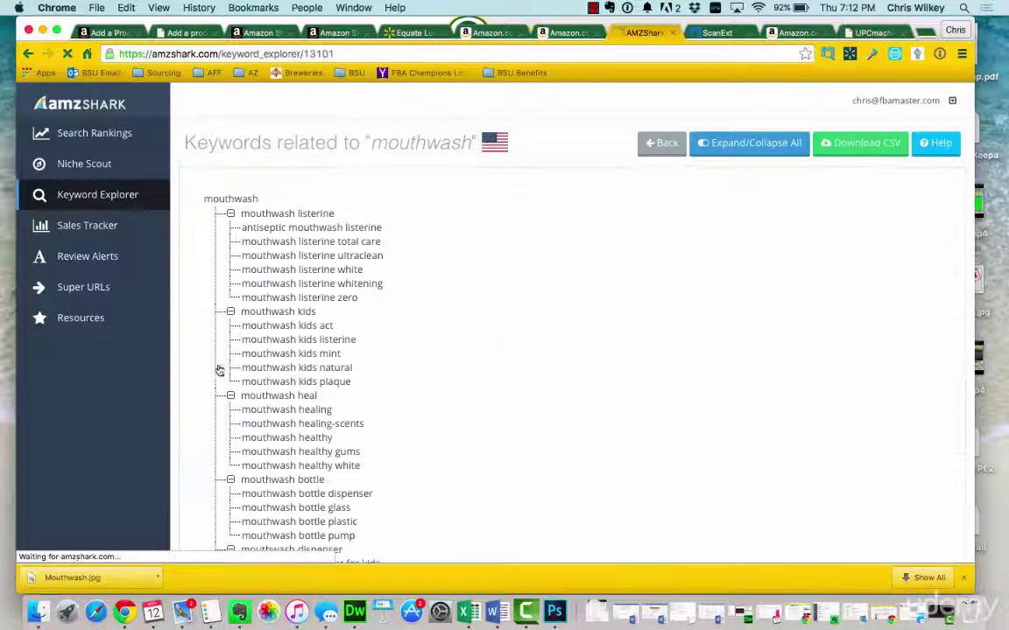
{"action": "scroll", "coordinate": [266, 240], "scroll_direction": "down", "scroll_amount": 10}
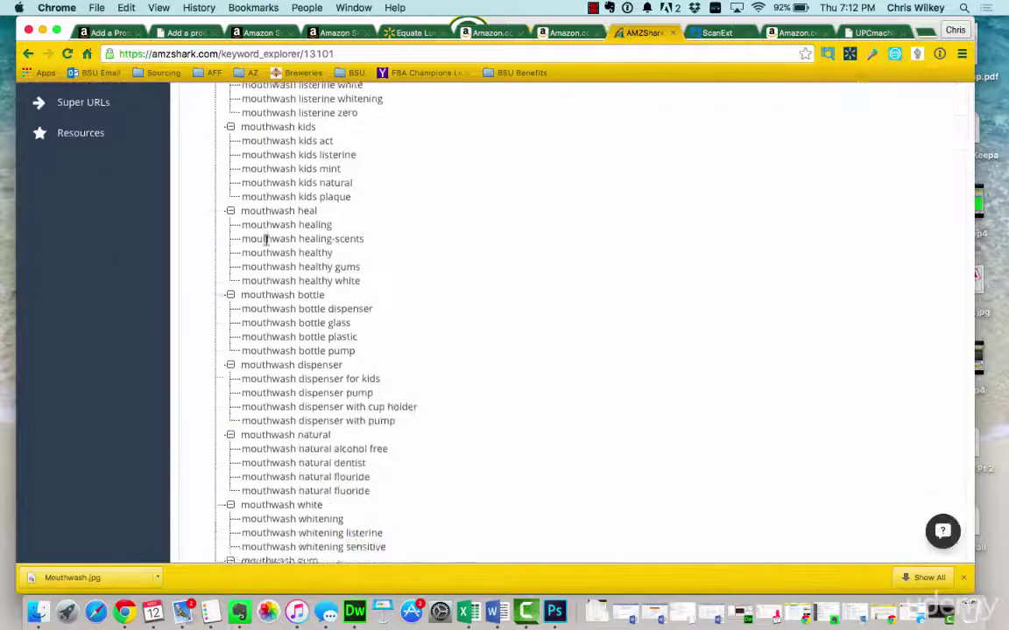
{"action": "scroll", "coordinate": [266, 241], "scroll_direction": "up", "scroll_amount": 10}
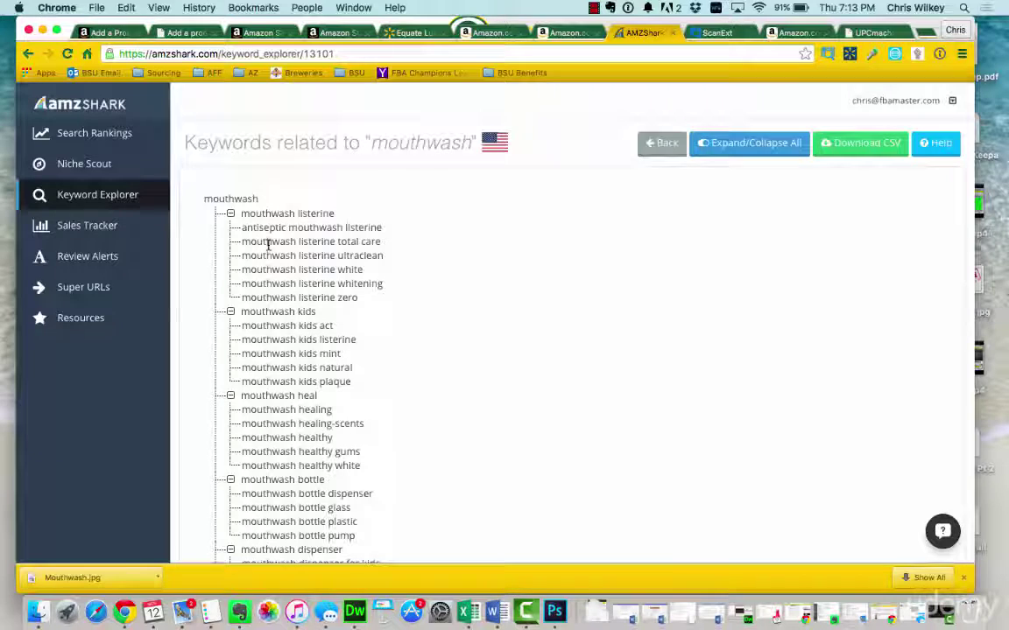
Back in the Seller Central listing, select Oral Health Conditions as the intended use and add "Oral Health" as its custom term.
{"action": "left_click", "coordinate": [173, 33]}
{"action": "scroll", "coordinate": [486, 298], "scroll_direction": "down", "scroll_amount": 2}
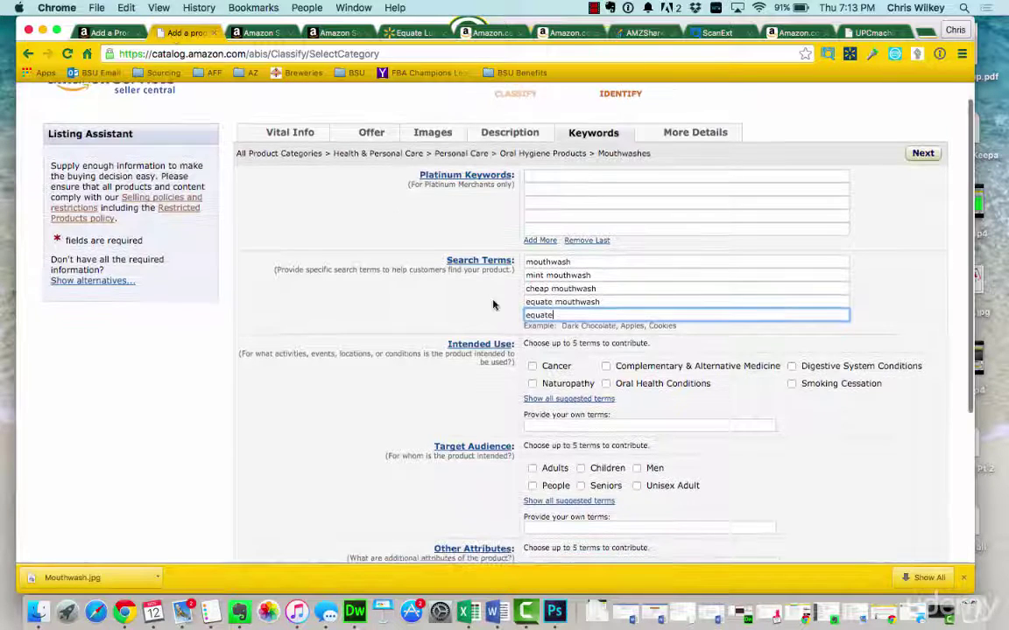
{"action": "scroll", "coordinate": [618, 374], "scroll_direction": "down", "scroll_amount": 2}
{"action": "left_click", "coordinate": [608, 351]}
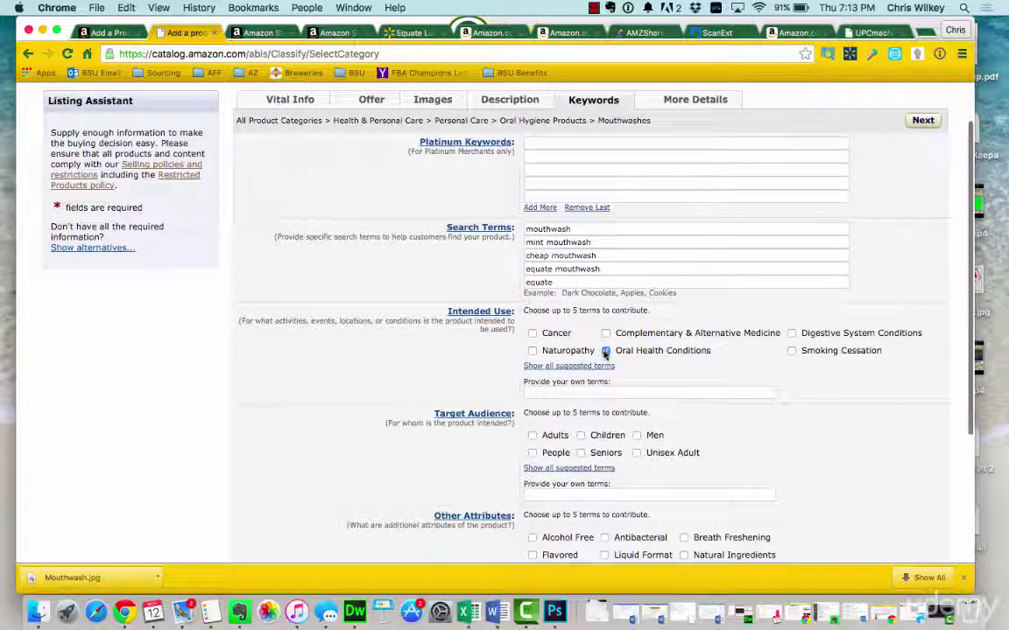
{"action": "left_click", "coordinate": [604, 363]}
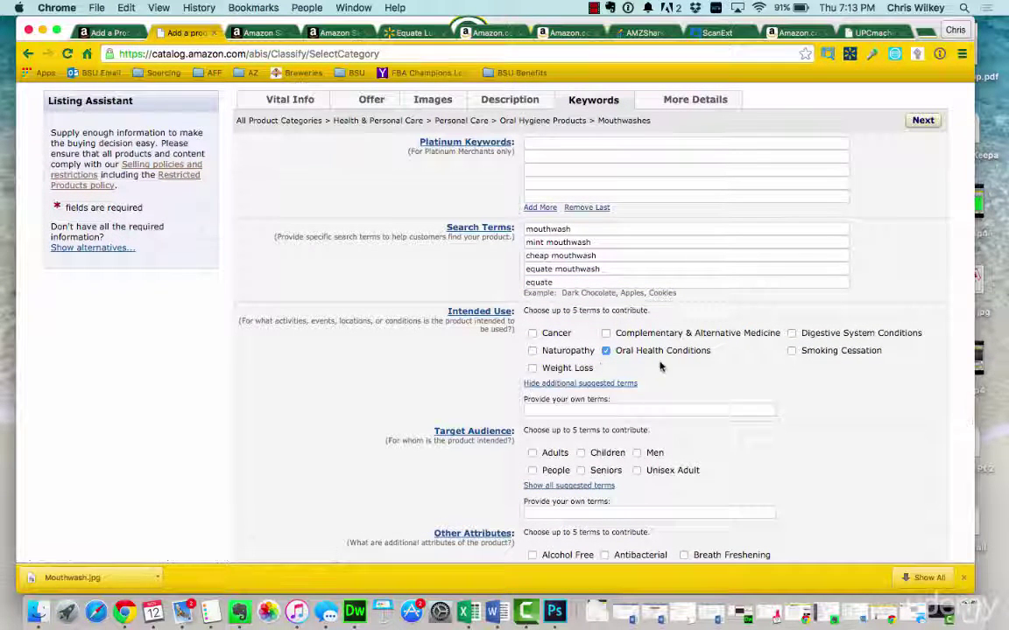
{"action": "scroll", "coordinate": [669, 380], "scroll_direction": "down", "scroll_amount": 2}
{"action": "left_click", "coordinate": [657, 375]}
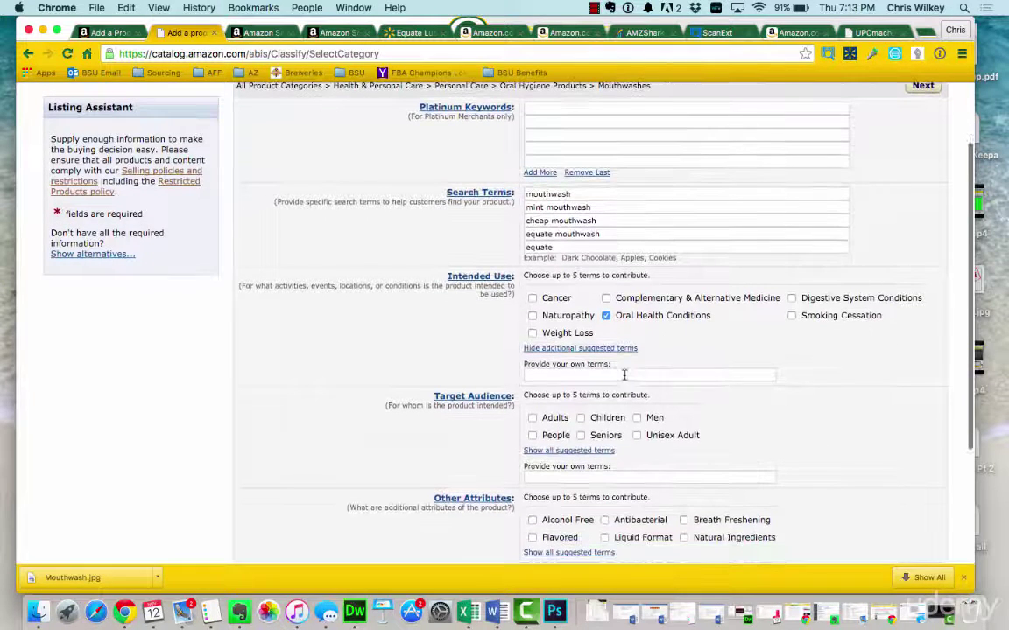
{"action": "scroll", "coordinate": [664, 349], "scroll_direction": "down", "scroll_amount": 1}
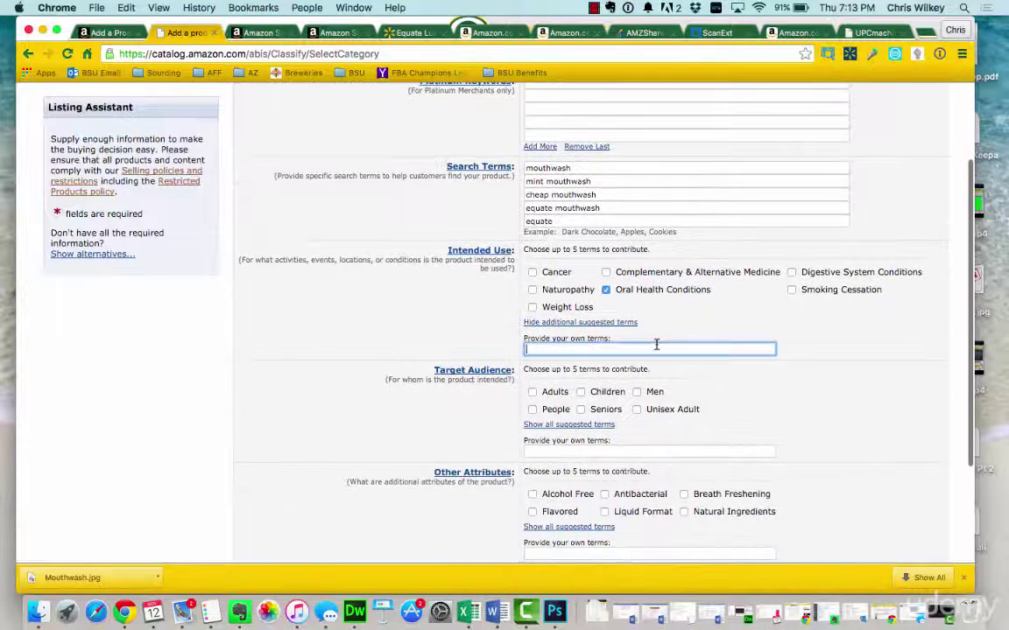
{"action": "type", "text": "Oral Health"}
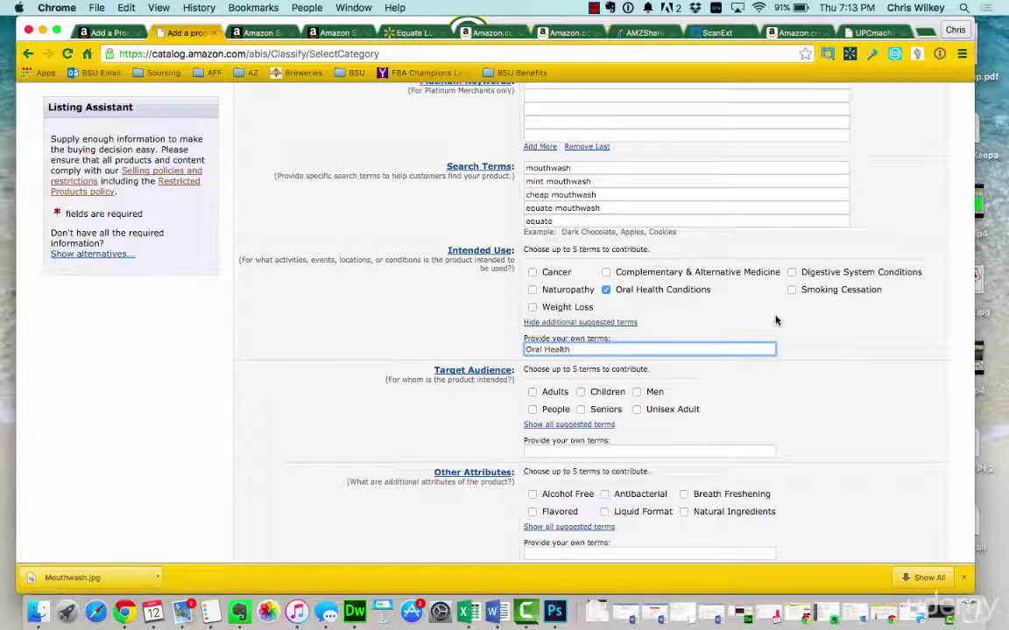
Select Adults as the target audience for the mouthwash.
{"action": "scroll", "coordinate": [775, 320], "scroll_direction": "down", "scroll_amount": 3}
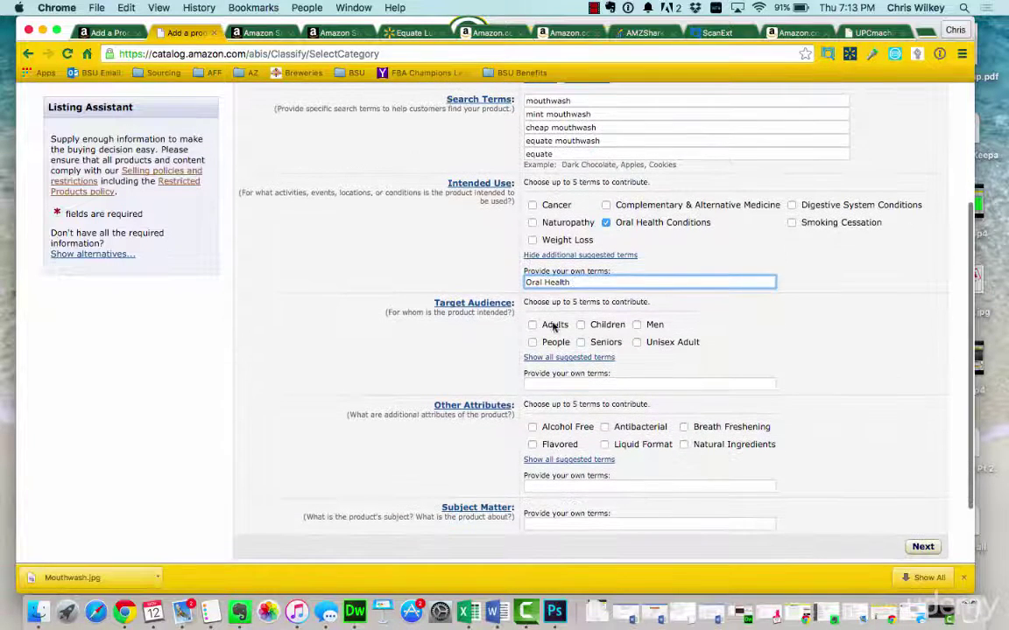
{"action": "left_click", "coordinate": [537, 326]}
{"action": "scroll", "coordinate": [731, 420], "scroll_direction": "down", "scroll_amount": 3}
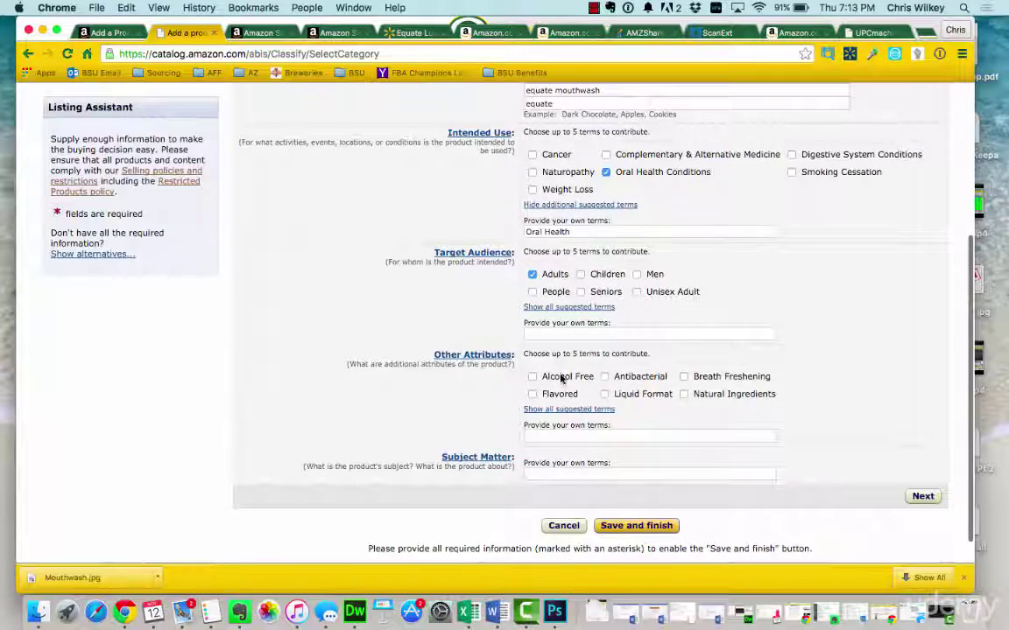
Check the product features on the Walmart page, and select Alcohol Free, Flavored, Liquid Format and Breath Freshening as other attributes in the listing.
{"action": "scroll", "coordinate": [561, 378], "scroll_direction": "up", "scroll_amount": 10}
{"action": "scroll", "coordinate": [561, 378], "scroll_direction": "down", "scroll_amount": 10}
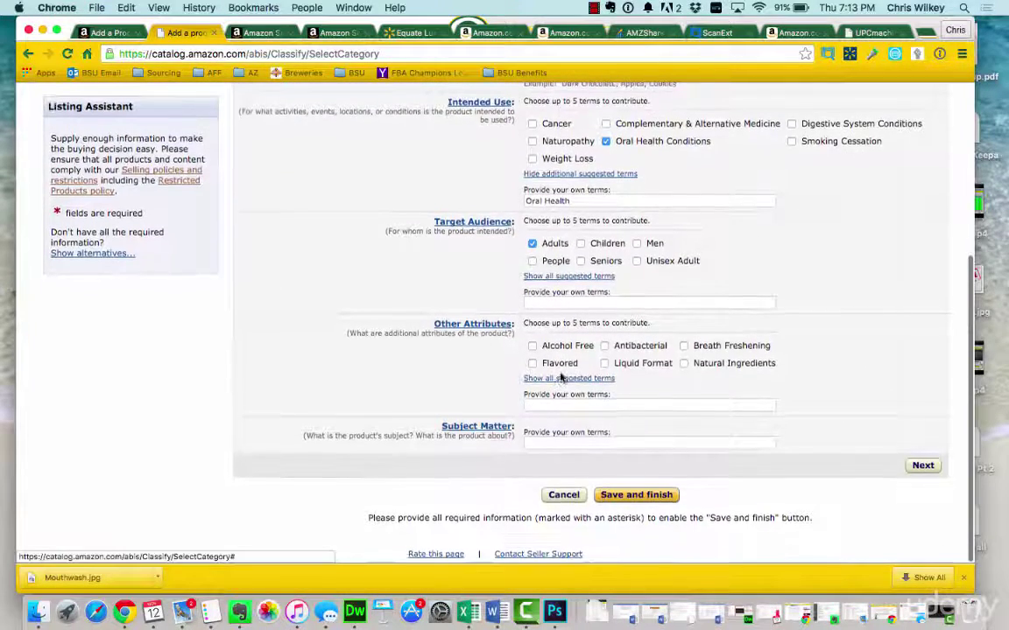
{"action": "left_click", "coordinate": [413, 32]}
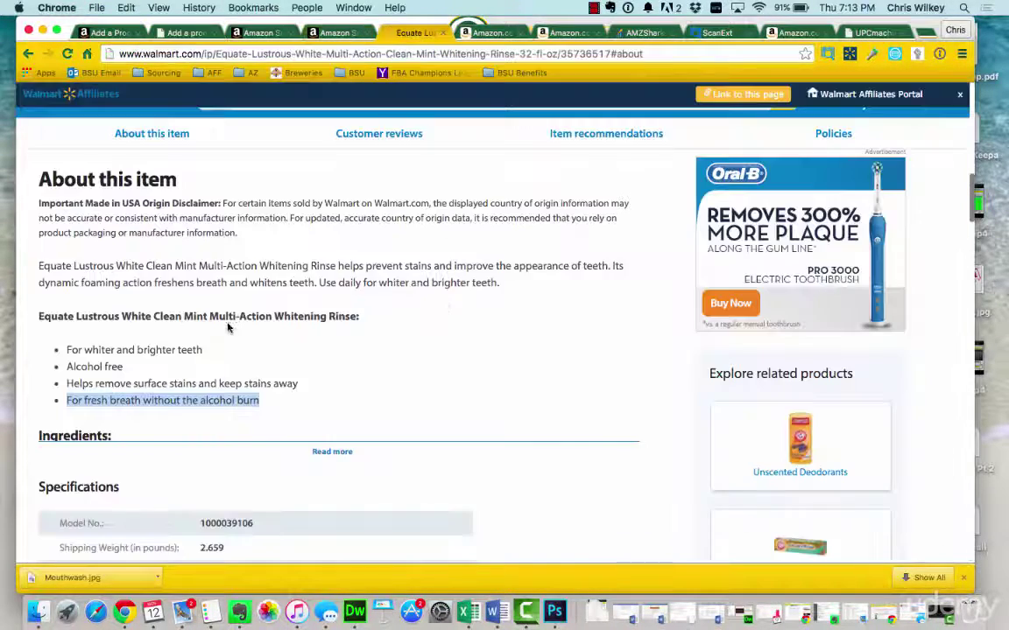
{"action": "left_click", "coordinate": [189, 32]}
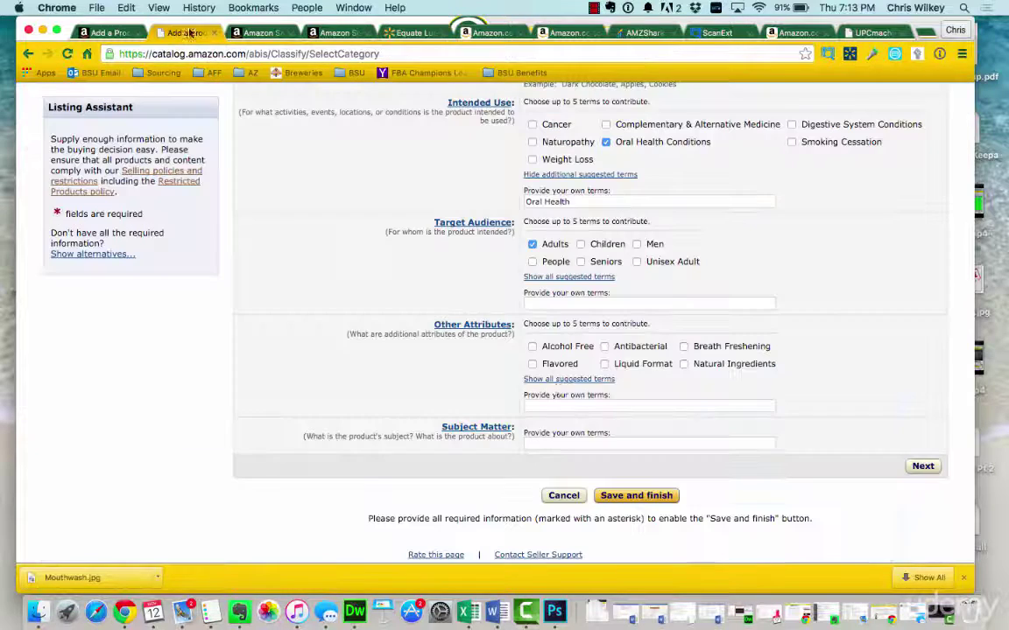
{"action": "left_click", "coordinate": [532, 347]}
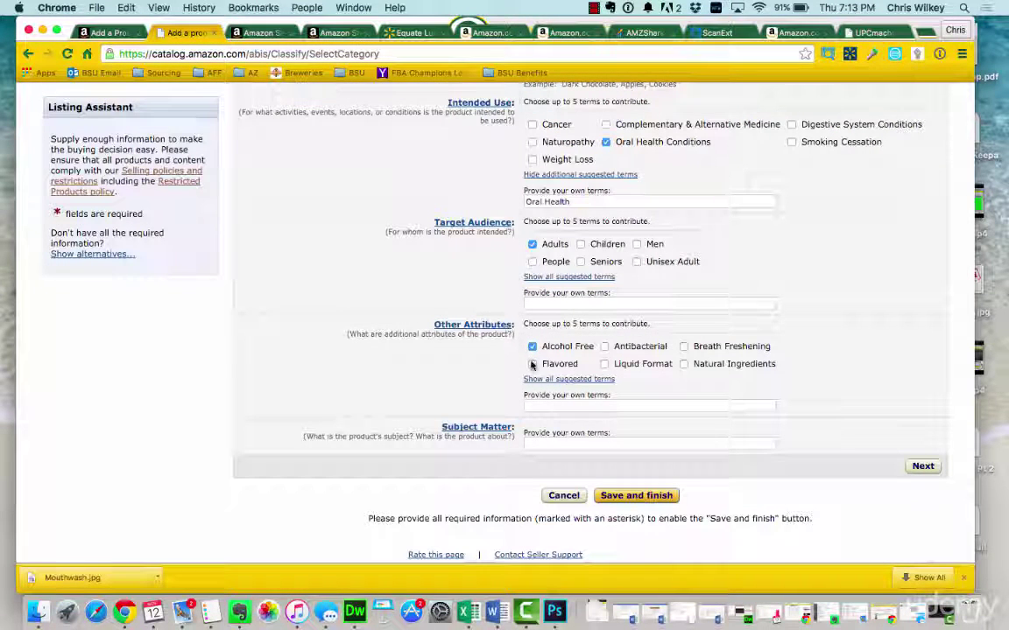
{"action": "left_click", "coordinate": [616, 368]}
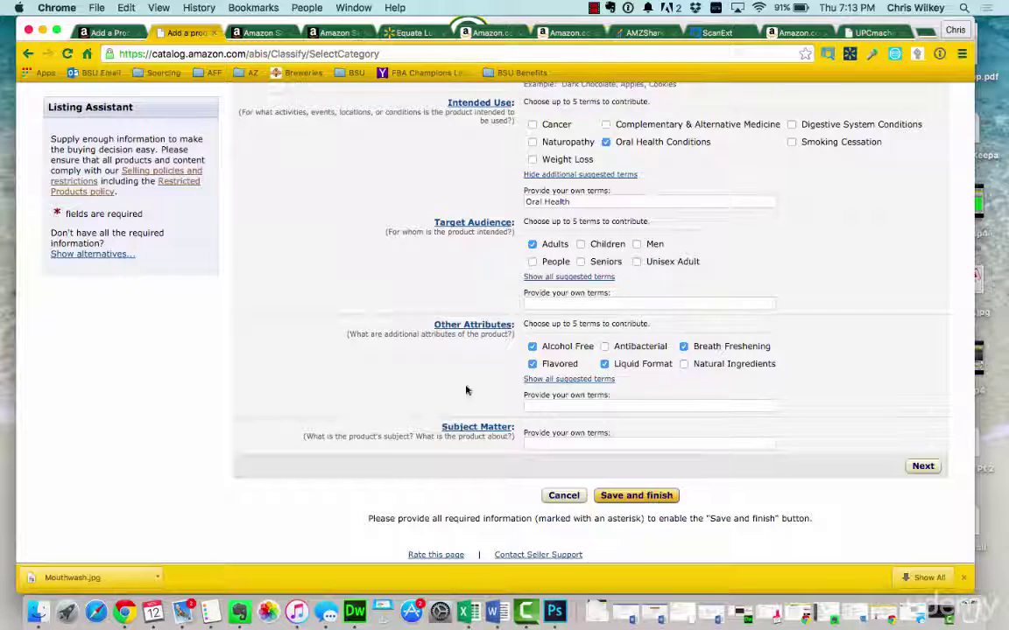
Review the completed keyword entries and advance to the listing's More Details section.
{"action": "scroll", "coordinate": [537, 395], "scroll_direction": "down", "scroll_amount": 1}
{"action": "scroll", "coordinate": [537, 395], "scroll_direction": "up", "scroll_amount": 5}
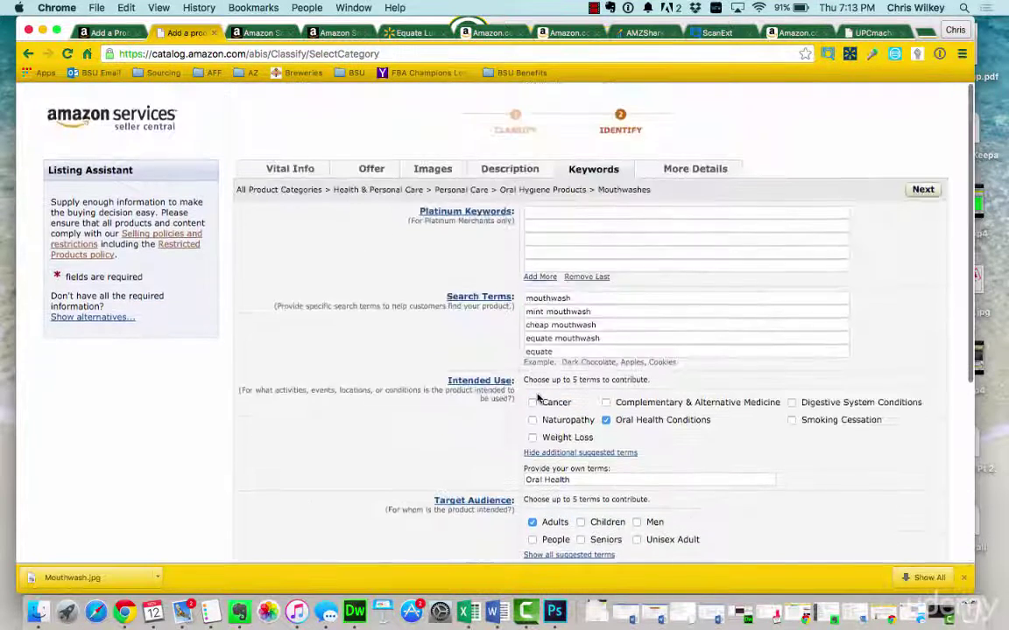
{"action": "left_click", "coordinate": [922, 179]}
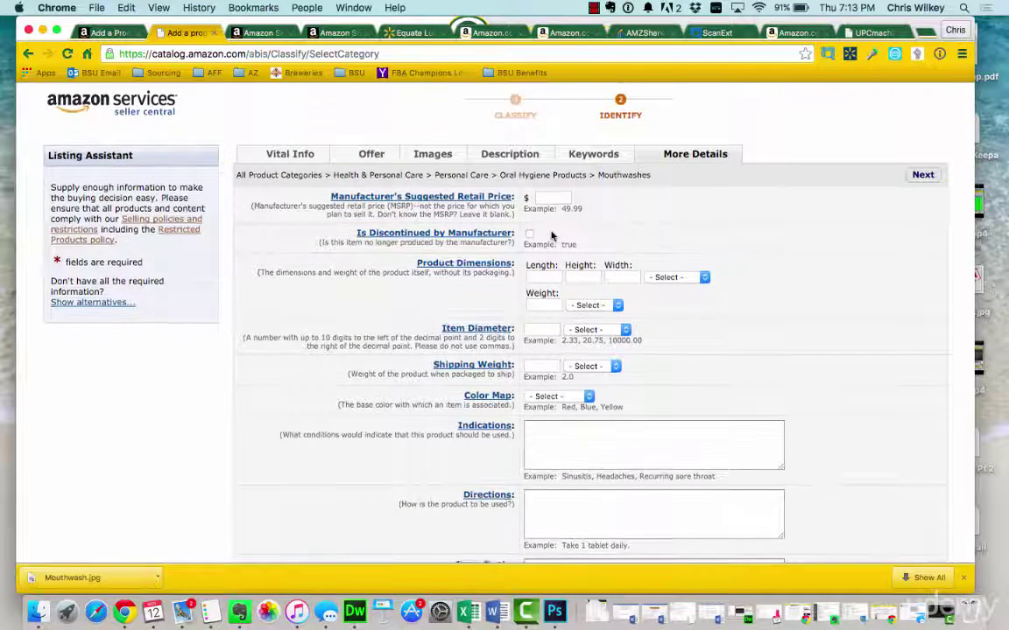
Look up the product size in Walmart's specifications and enter 4.5 as the length and 3.1 as the height in Product Dimensions.
{"action": "scroll", "coordinate": [547, 232], "scroll_direction": "down", "scroll_amount": 1}
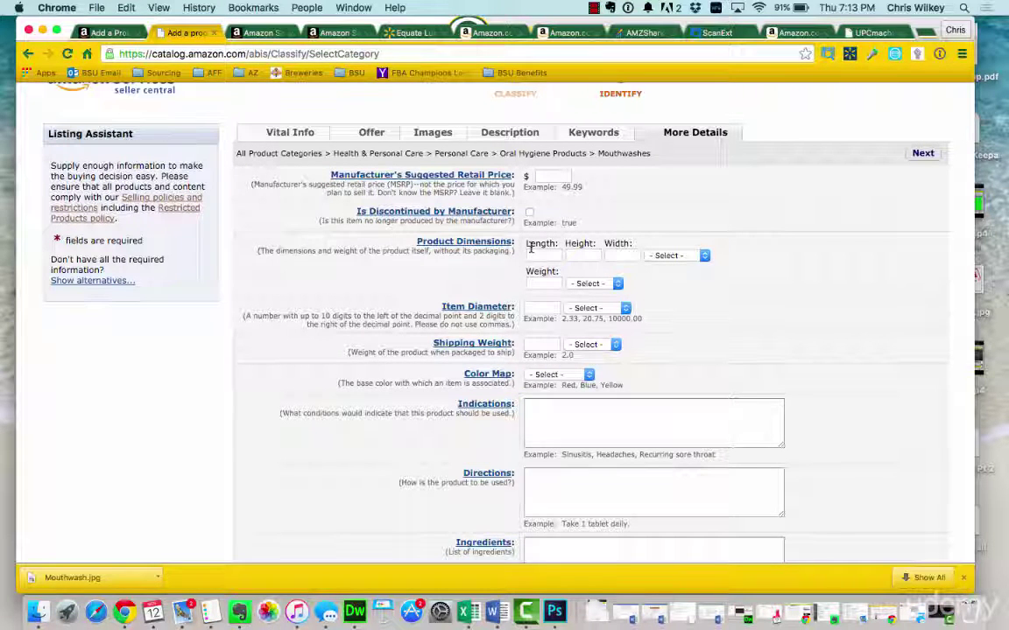
{"action": "left_click", "coordinate": [410, 33]}
{"action": "scroll", "coordinate": [436, 306], "scroll_direction": "down", "scroll_amount": 3}
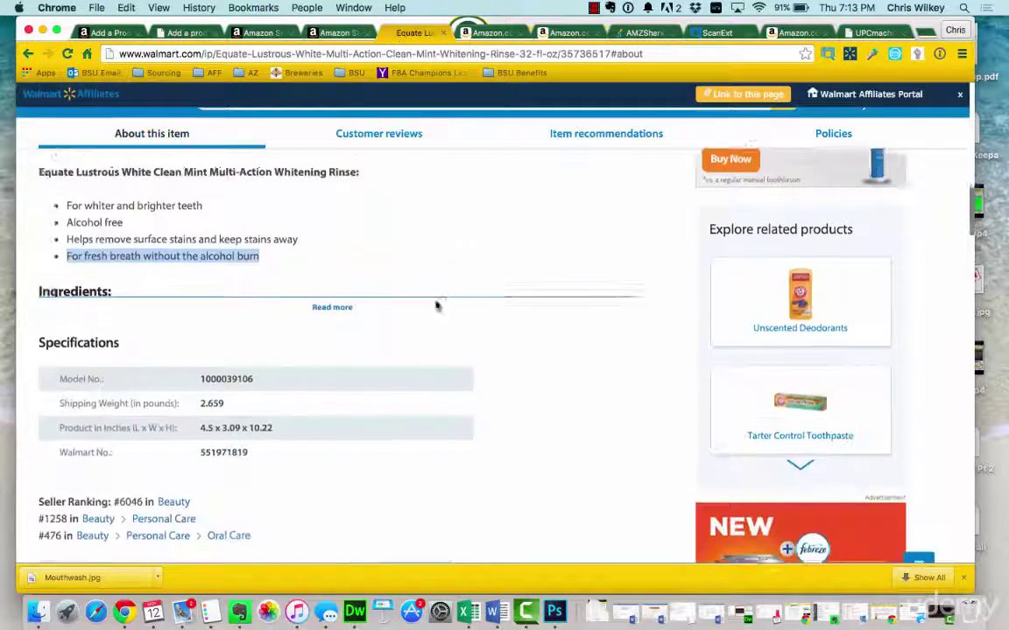
{"action": "scroll", "coordinate": [437, 306], "scroll_direction": "down", "scroll_amount": 2}
{"action": "double_click", "coordinate": [206, 351]}
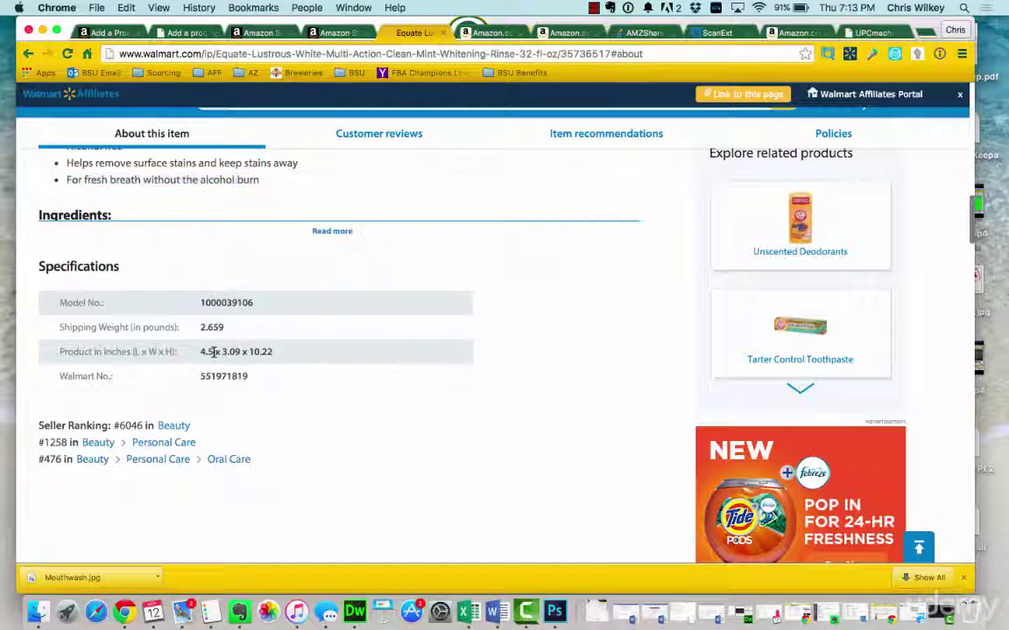
{"action": "left_click", "coordinate": [325, 33]}
{"action": "left_click", "coordinate": [187, 34]}
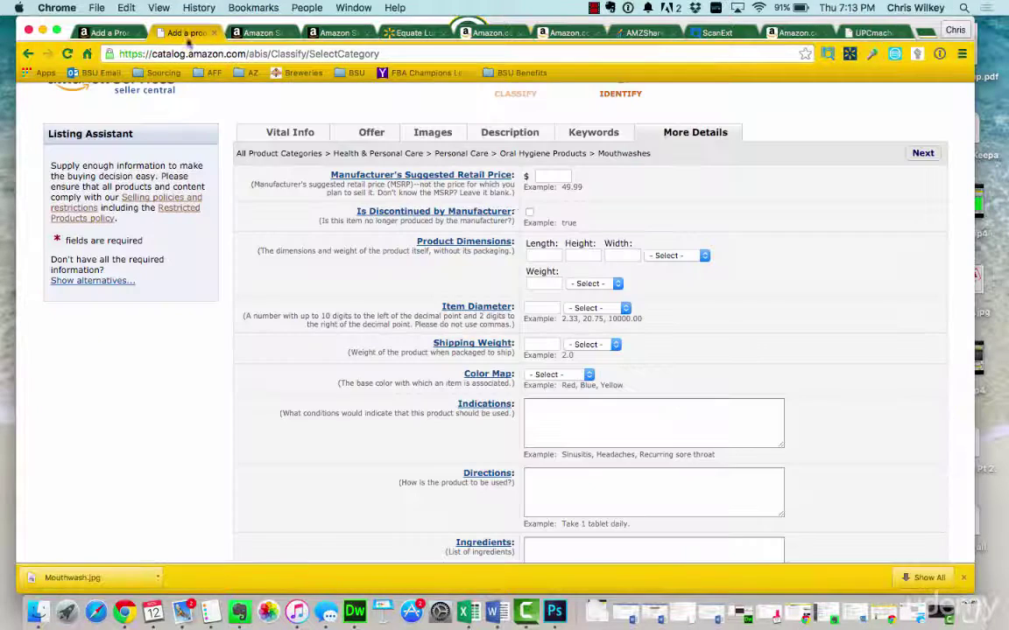
{"action": "left_click", "coordinate": [538, 257]}
{"action": "type", "text": "4.5"}
{"action": "key", "text": "Tab"}
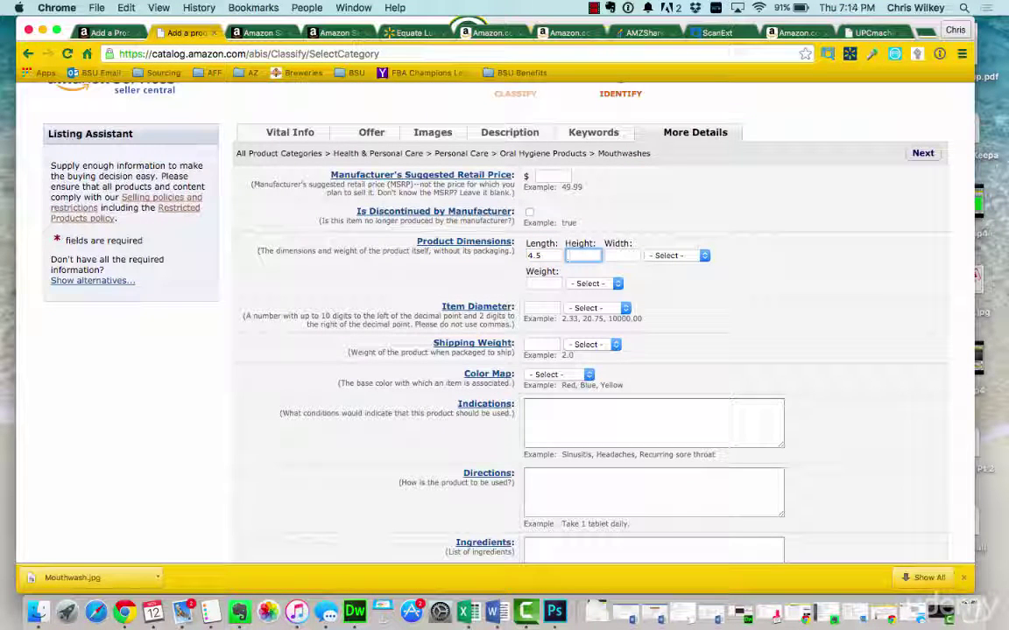
{"action": "type", "text": "3.1"}
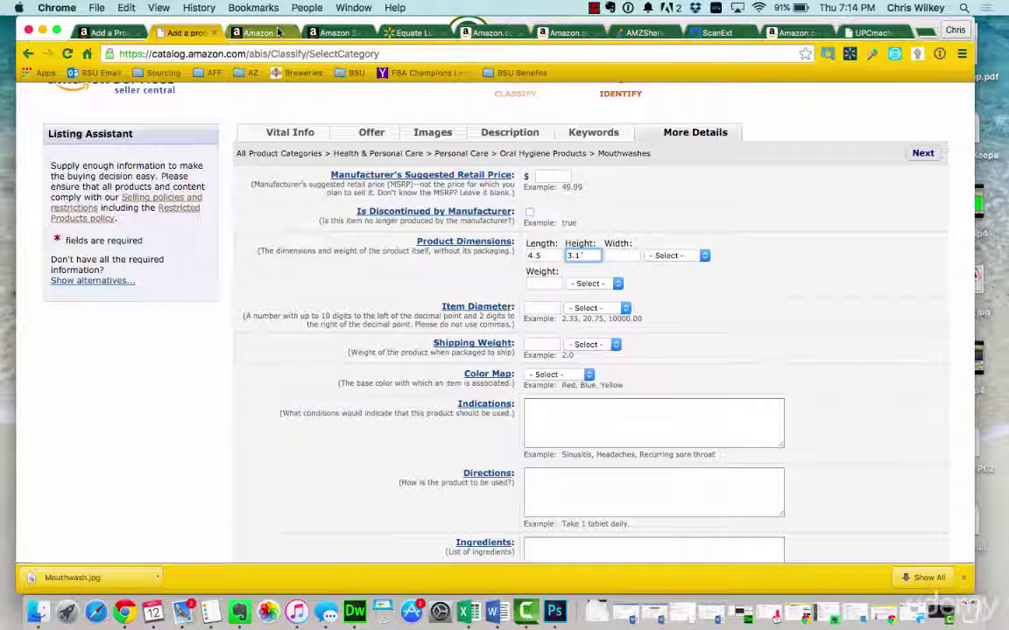
{"action": "key", "text": "Tab"}
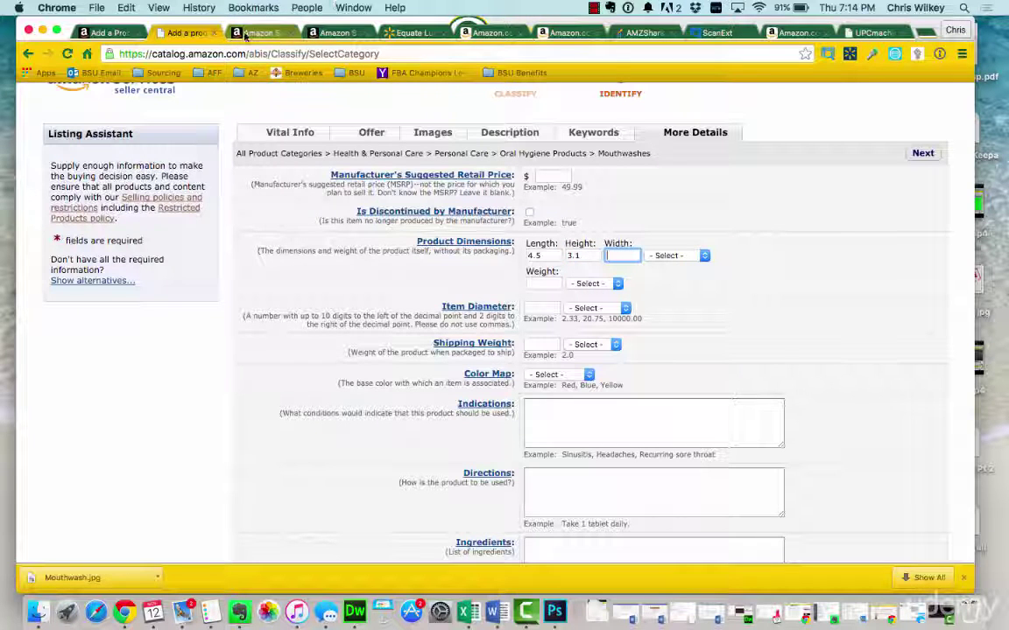
Recheck the product size in Walmart's specifications, and set the Product Dimensions width to 10.2 with Inches as the unit.
{"action": "left_click", "coordinate": [407, 33]}
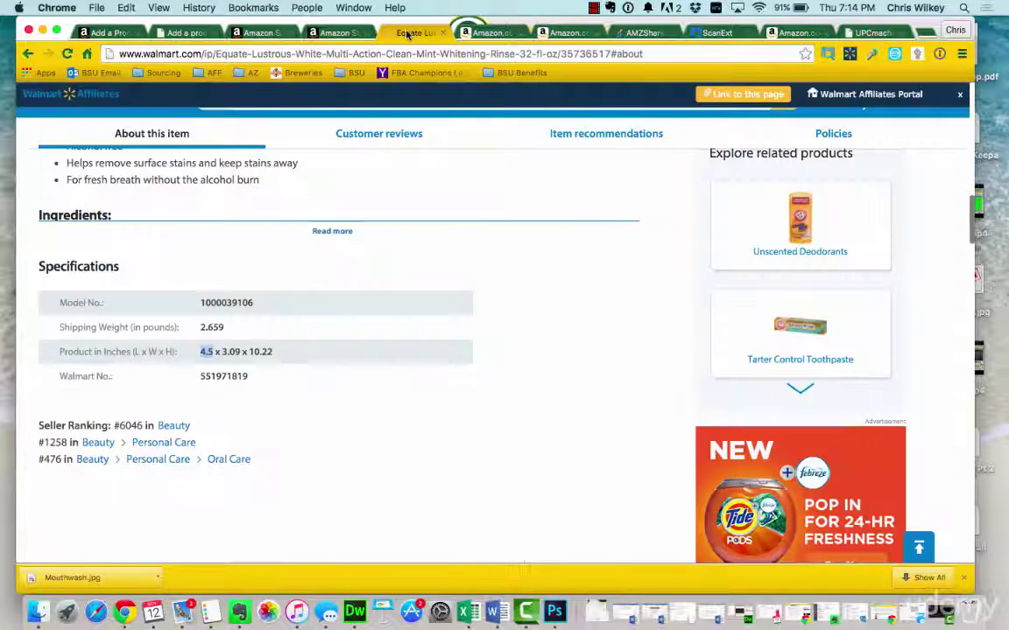
{"action": "left_click", "coordinate": [253, 33]}
{"action": "left_click", "coordinate": [187, 35]}
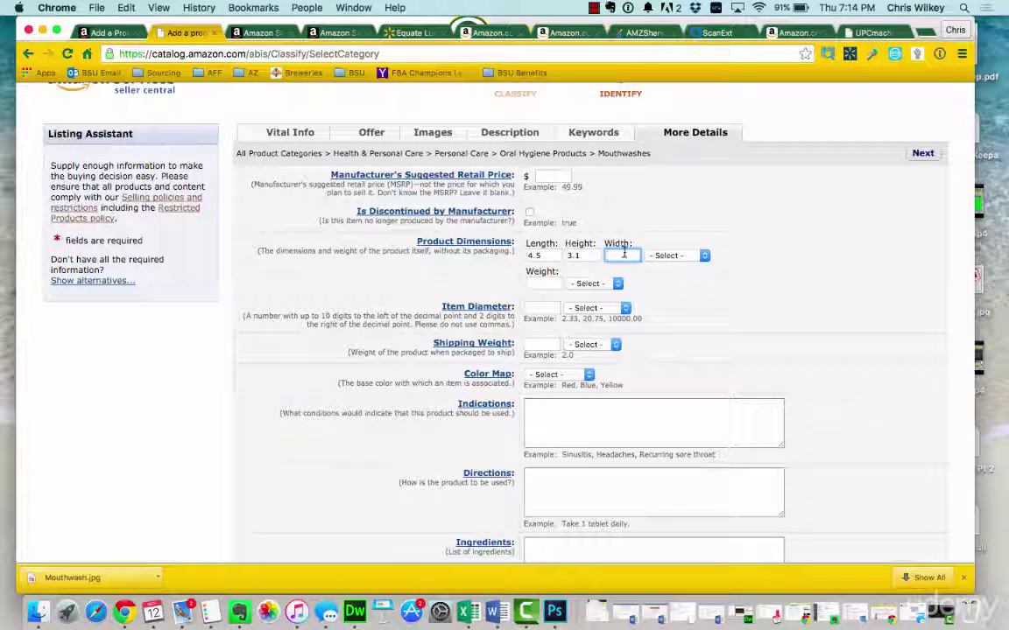
{"action": "type", "text": ".2"}
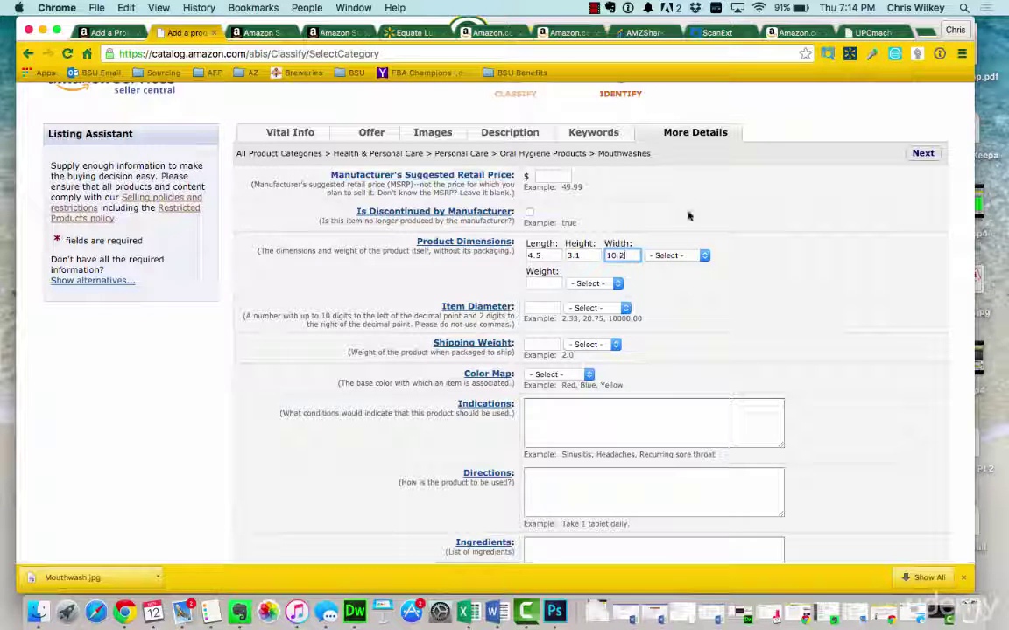
{"action": "left_click", "coordinate": [677, 255]}
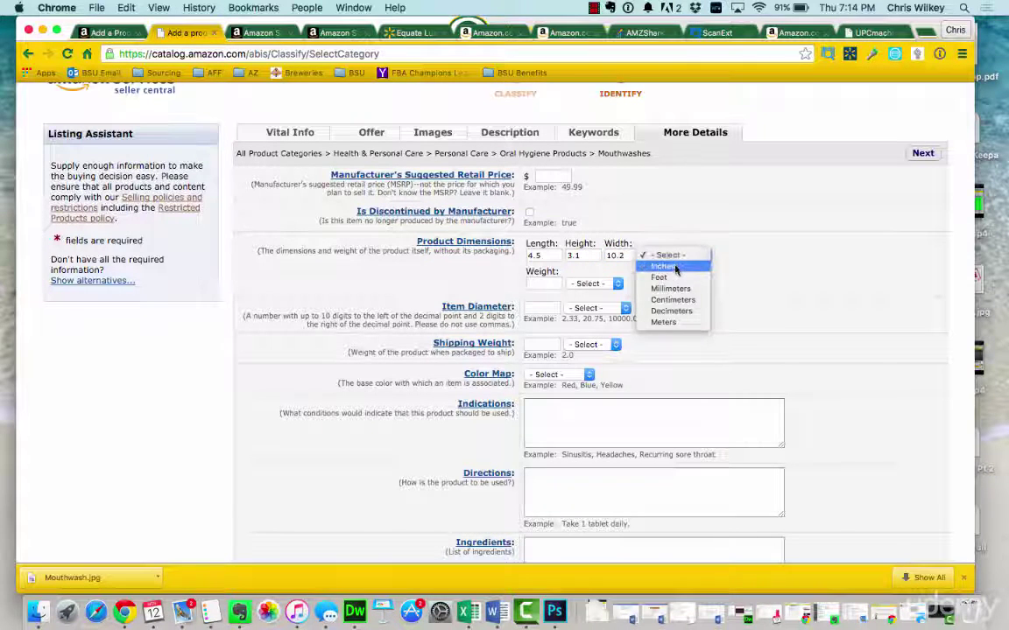
{"action": "left_click", "coordinate": [670, 266]}
Set the product weight to 2.7 Pounds under Product Dimensions.
{"action": "type", "text": "2"}
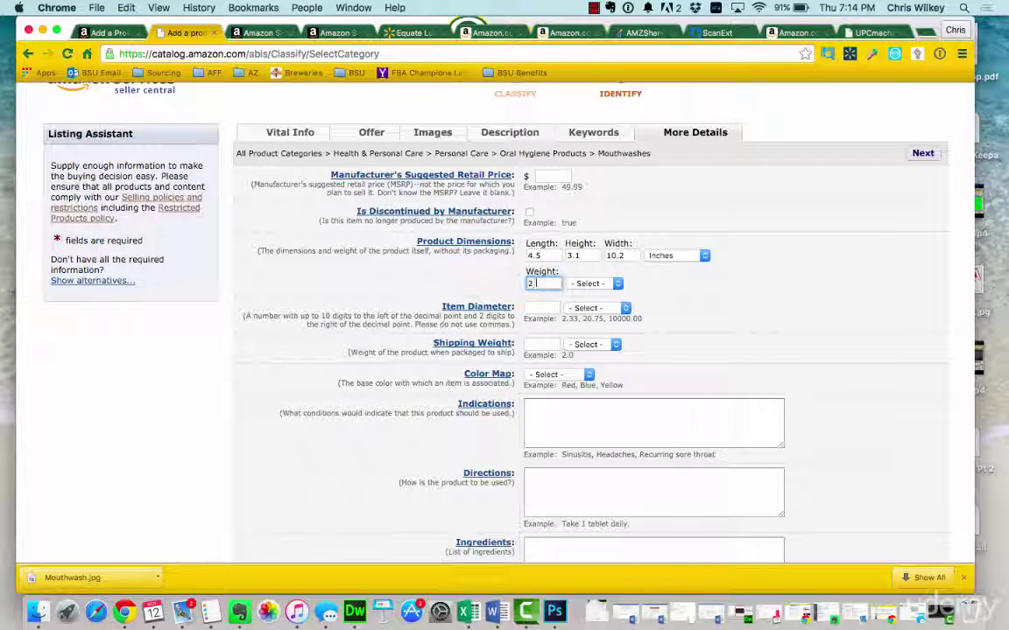
{"action": "type", "text": ".7"}
{"action": "left_click", "coordinate": [592, 283]}
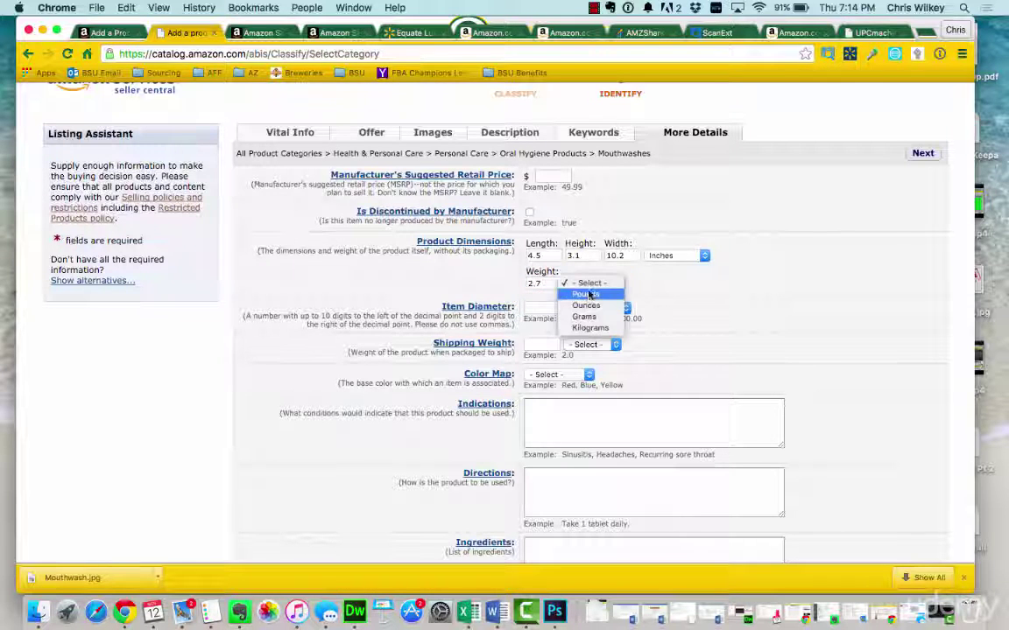
{"action": "left_click", "coordinate": [587, 294]}
Set the Shipping Weight to 2.7 Pounds.
{"action": "scroll", "coordinate": [542, 328], "scroll_direction": "down", "scroll_amount": 1}
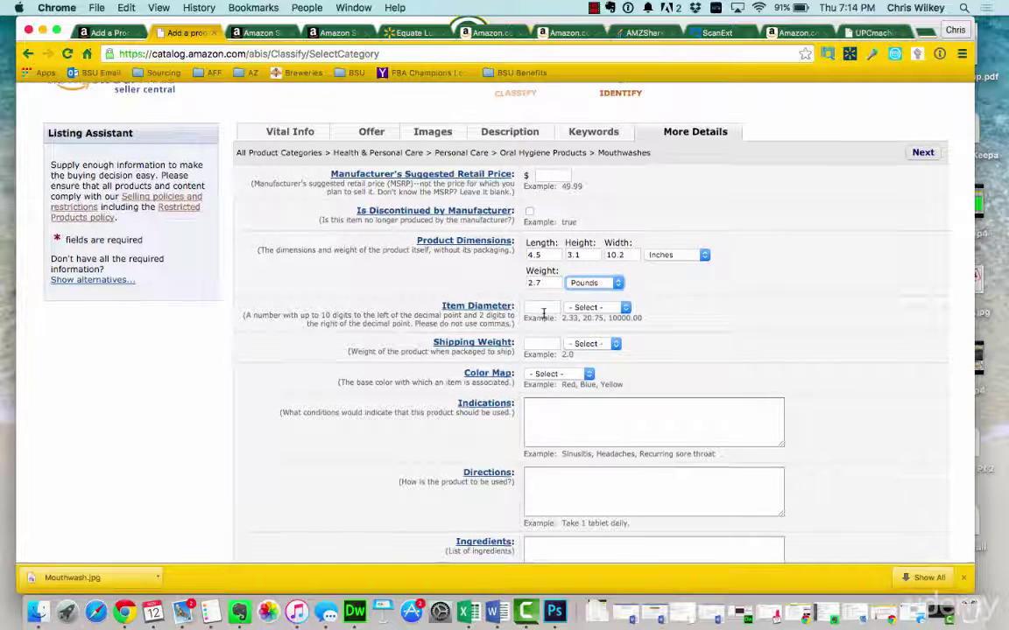
{"action": "left_click", "coordinate": [541, 344]}
{"action": "type", "text": "2.7"}
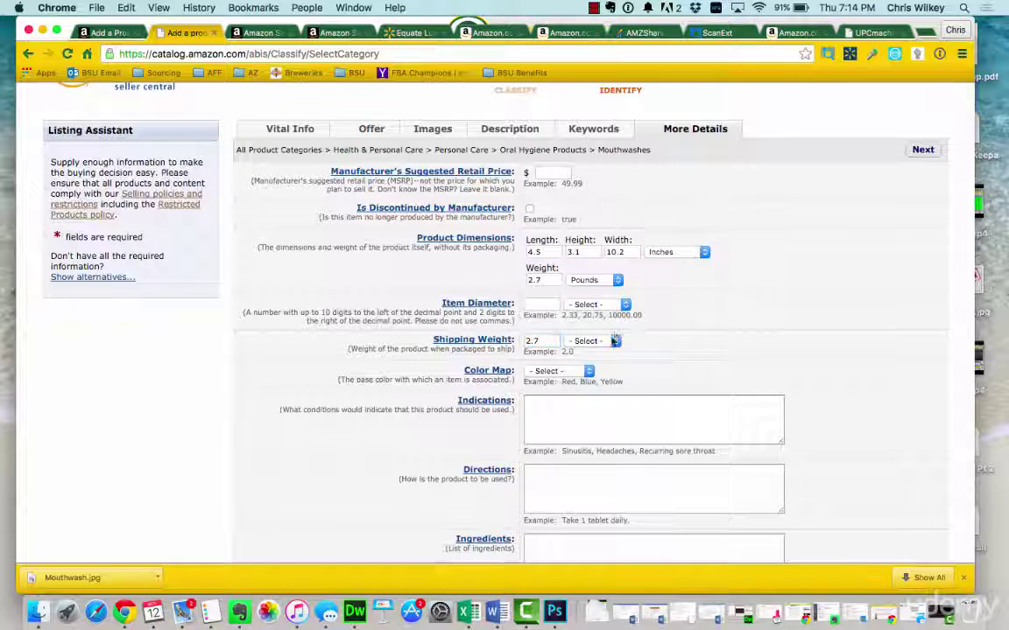
{"action": "left_click", "coordinate": [616, 341]}
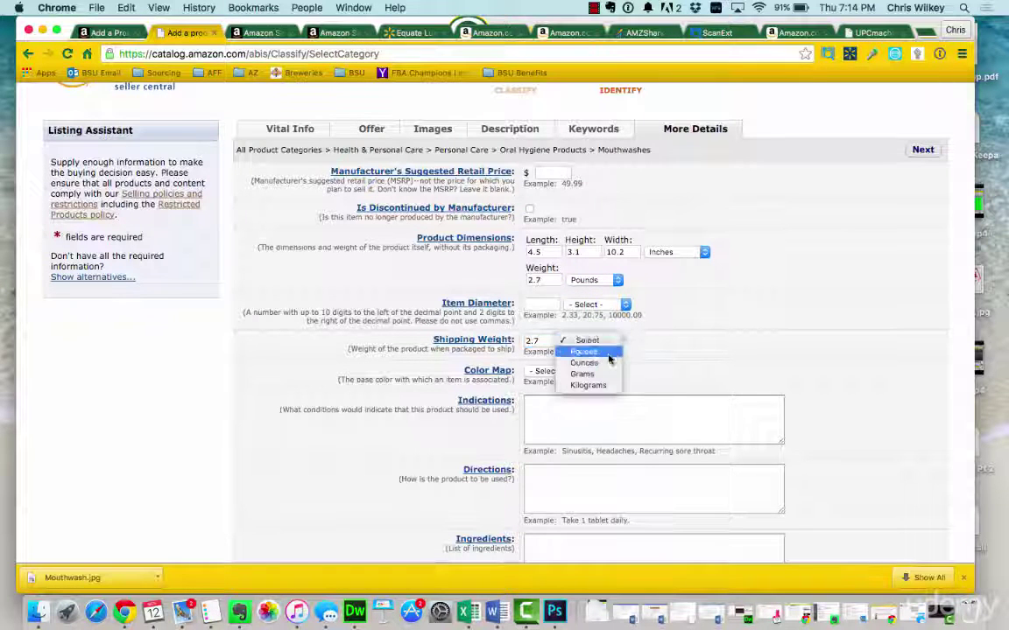
{"action": "left_click", "coordinate": [585, 353]}
Check the Color Map choices without selecting one, and set the item-form to Liquid.
{"action": "scroll", "coordinate": [557, 340], "scroll_direction": "down", "scroll_amount": 2}
{"action": "left_click", "coordinate": [556, 335]}
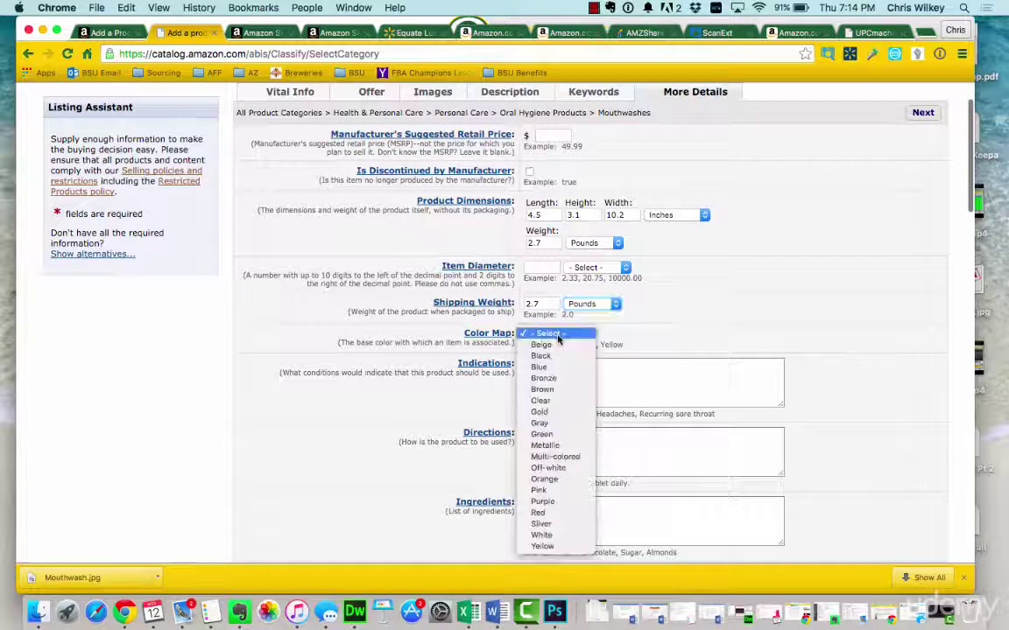
{"action": "left_click", "coordinate": [663, 342]}
{"action": "scroll", "coordinate": [592, 328], "scroll_direction": "down", "scroll_amount": 2}
{"action": "left_click", "coordinate": [592, 328]}
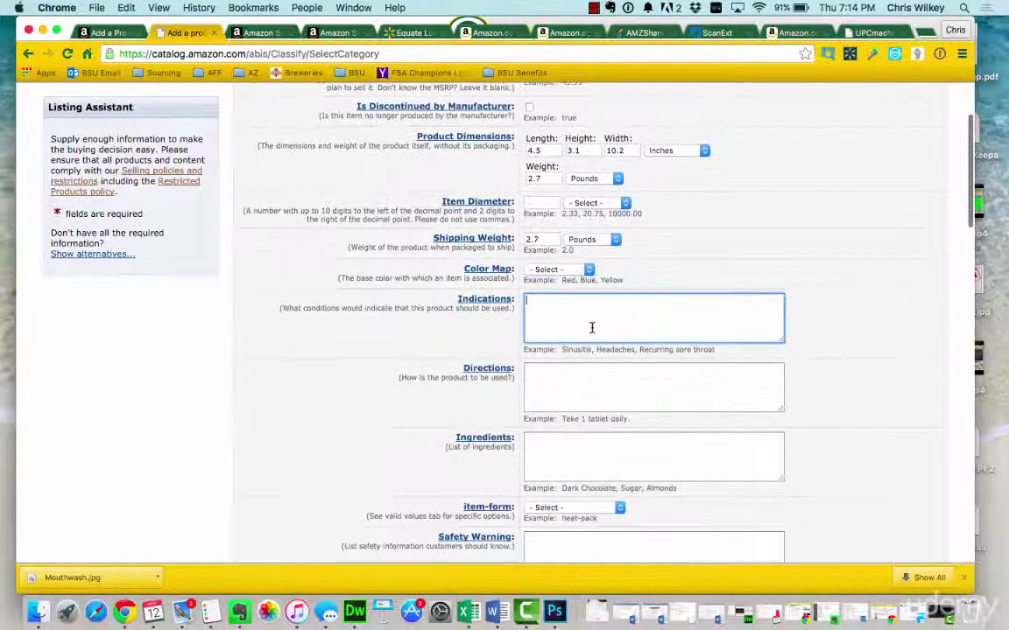
{"action": "scroll", "coordinate": [592, 329], "scroll_direction": "down", "scroll_amount": 5}
{"action": "scroll", "coordinate": [594, 301], "scroll_direction": "down", "scroll_amount": 1}
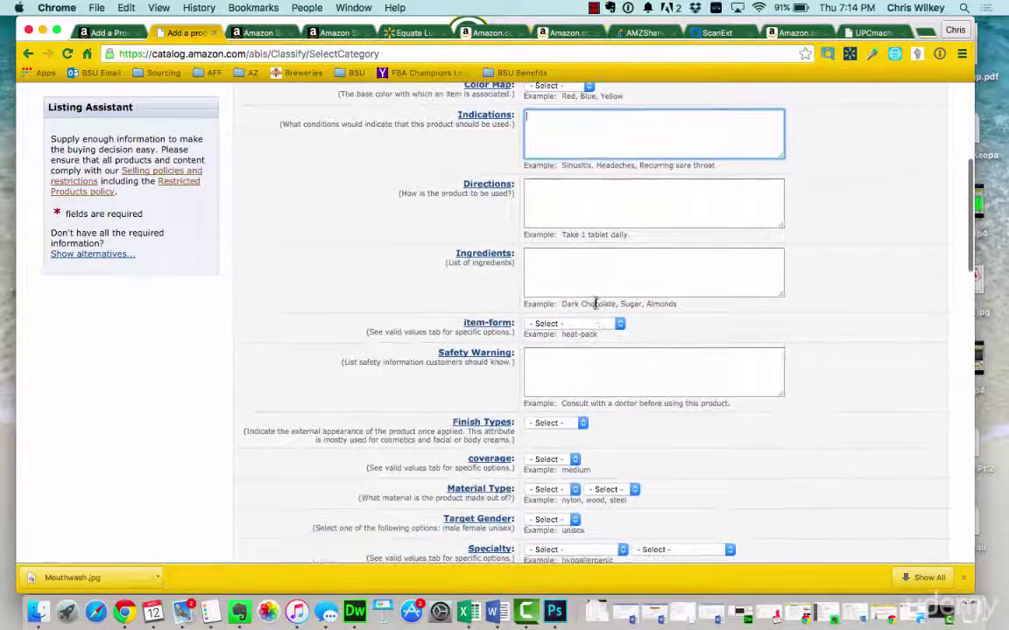
{"action": "left_click", "coordinate": [561, 323]}
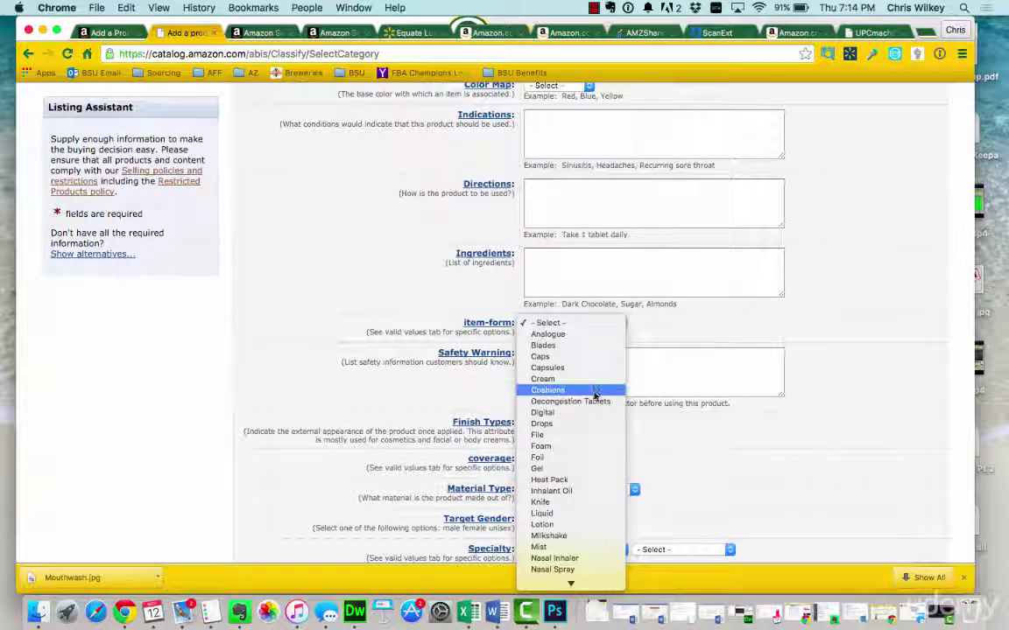
{"action": "mouse_move", "coordinate": [570, 582]}
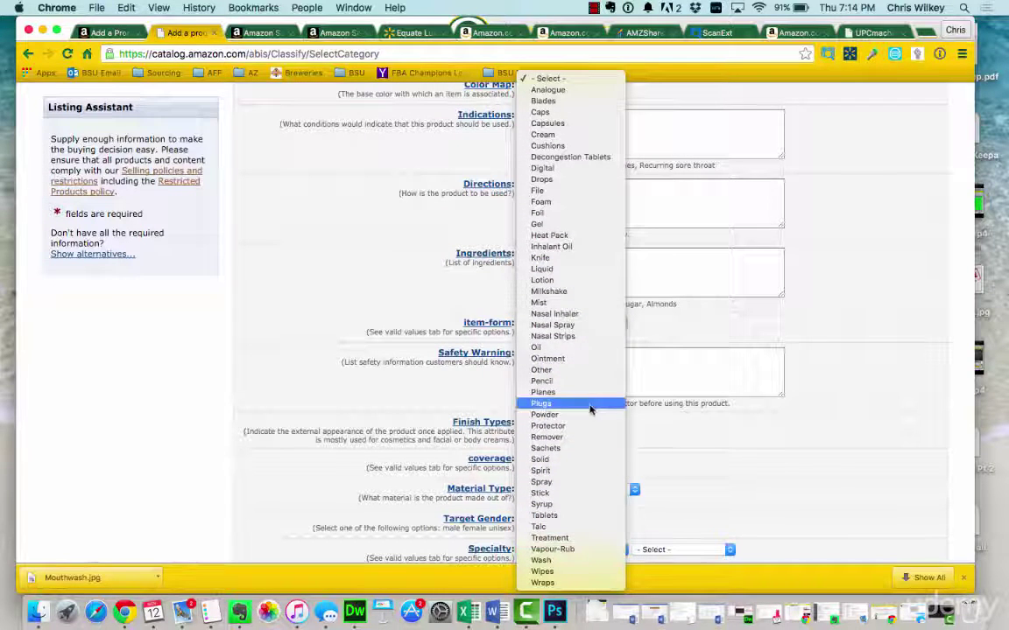
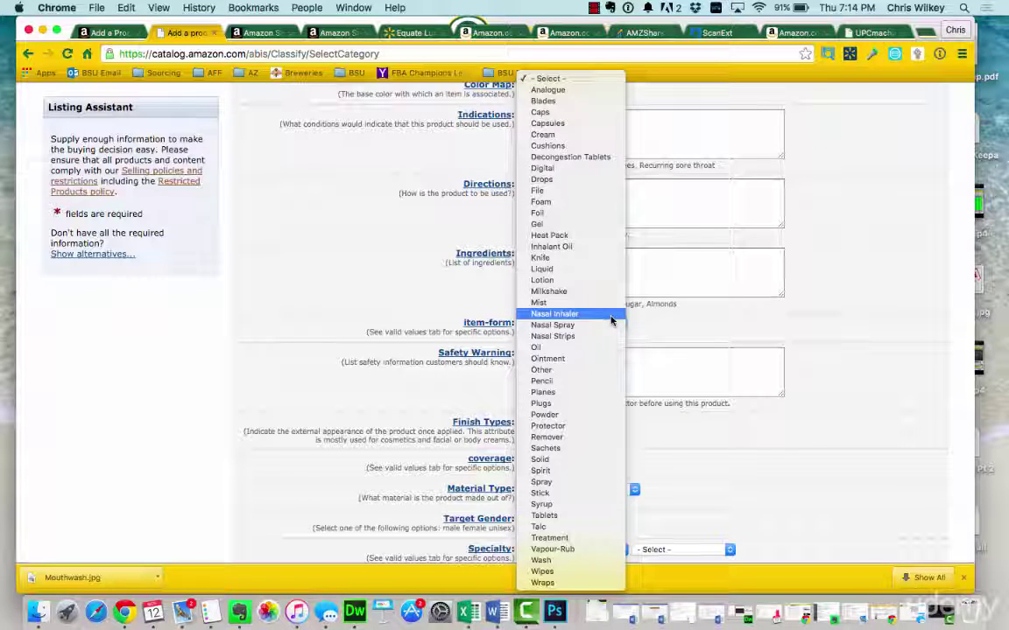
{"action": "left_click", "coordinate": [585, 271]}
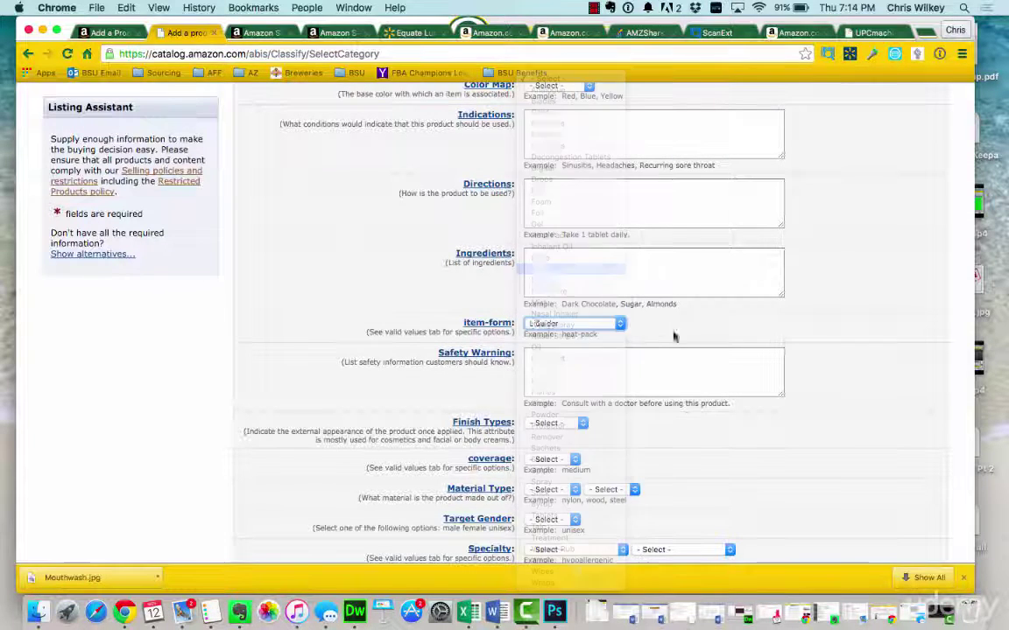
Examine the available options for Finish Types, coverage and Material Type without selecting any.
{"action": "scroll", "coordinate": [675, 337], "scroll_direction": "down", "scroll_amount": 1}
{"action": "scroll", "coordinate": [675, 337], "scroll_direction": "down", "scroll_amount": 2}
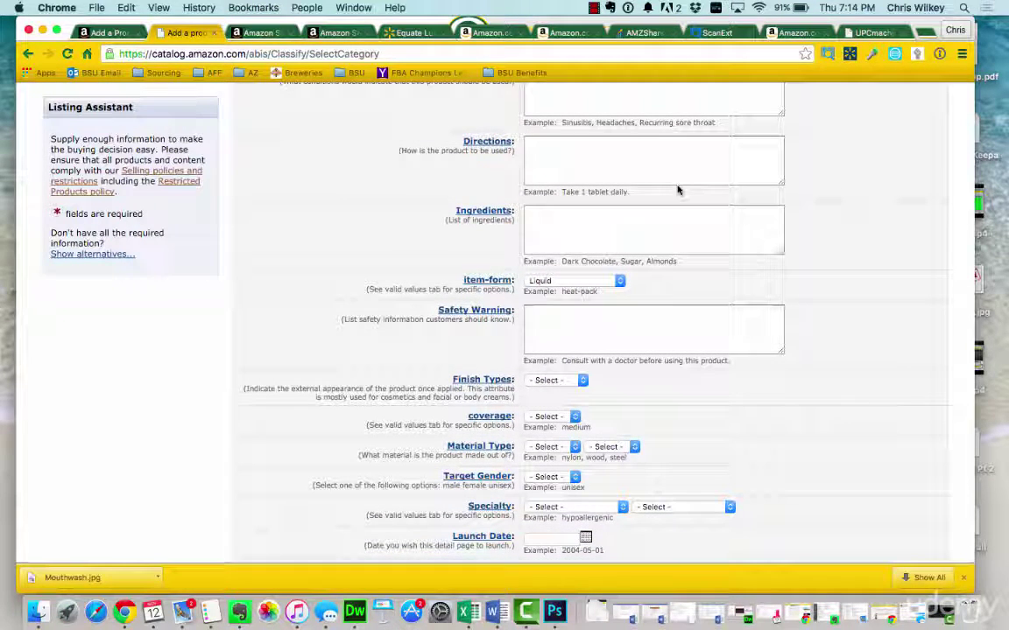
{"action": "scroll", "coordinate": [675, 206], "scroll_direction": "down", "scroll_amount": 3}
{"action": "left_click", "coordinate": [564, 328]}
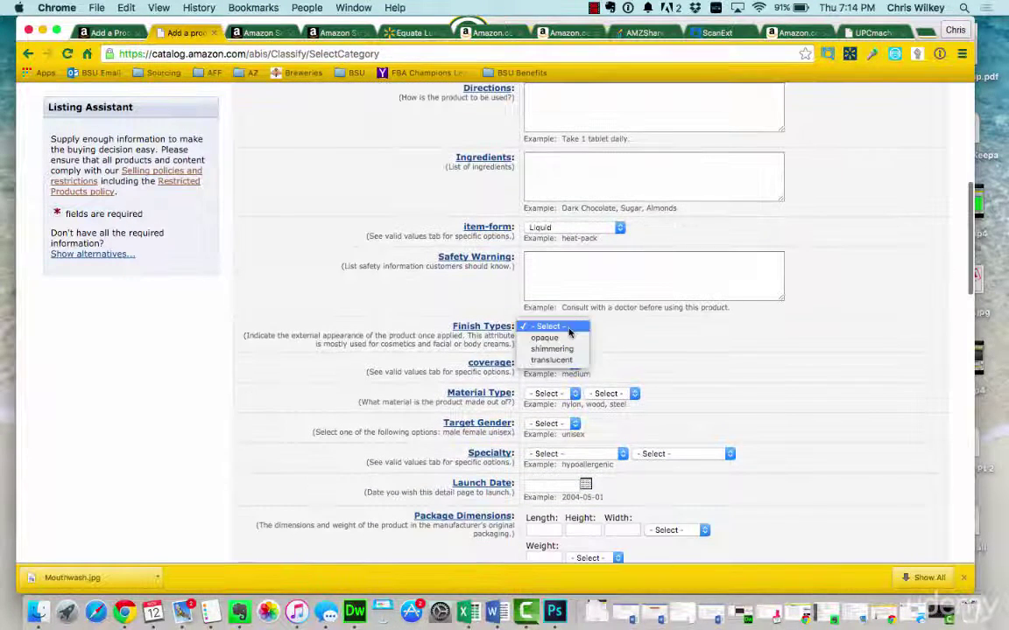
{"action": "left_click", "coordinate": [587, 330]}
{"action": "scroll", "coordinate": [588, 331], "scroll_direction": "down", "scroll_amount": 2}
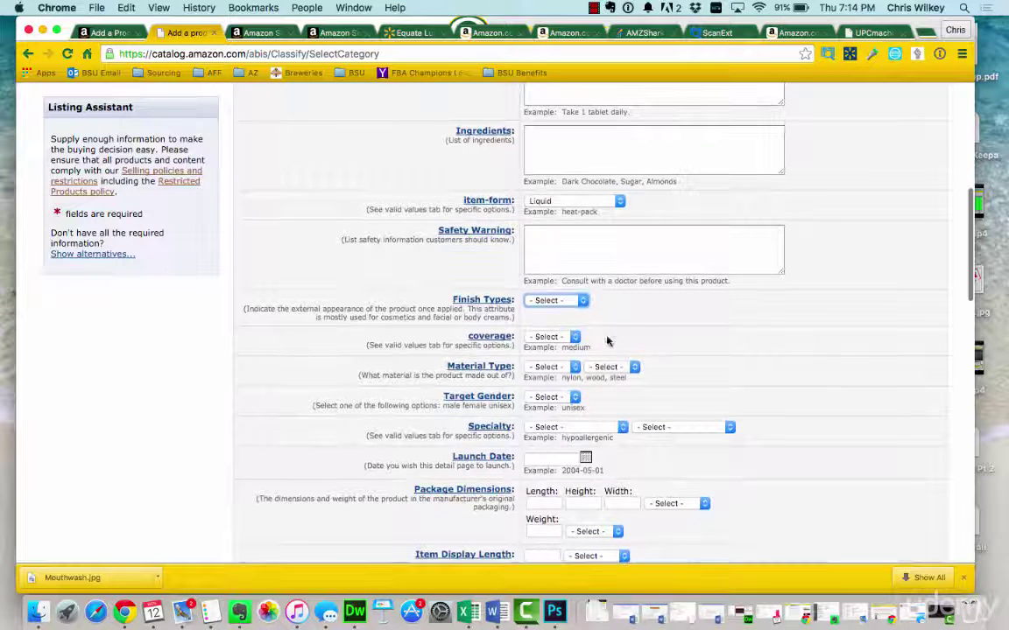
{"action": "left_click", "coordinate": [573, 337]}
{"action": "left_click", "coordinate": [614, 336]}
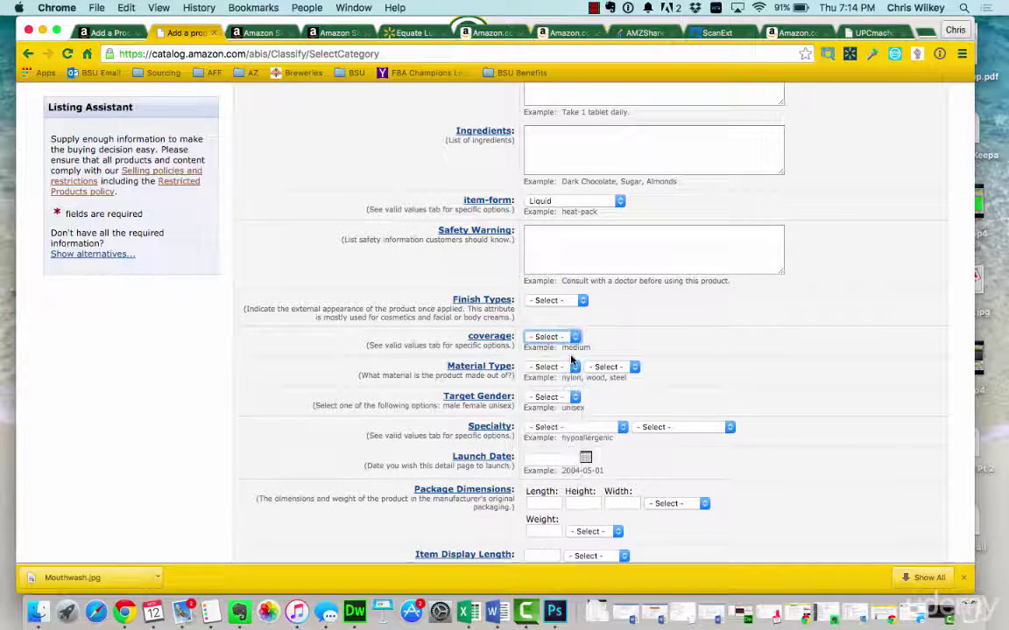
{"action": "scroll", "coordinate": [571, 359], "scroll_direction": "down", "scroll_amount": 2}
{"action": "left_click", "coordinate": [564, 339]}
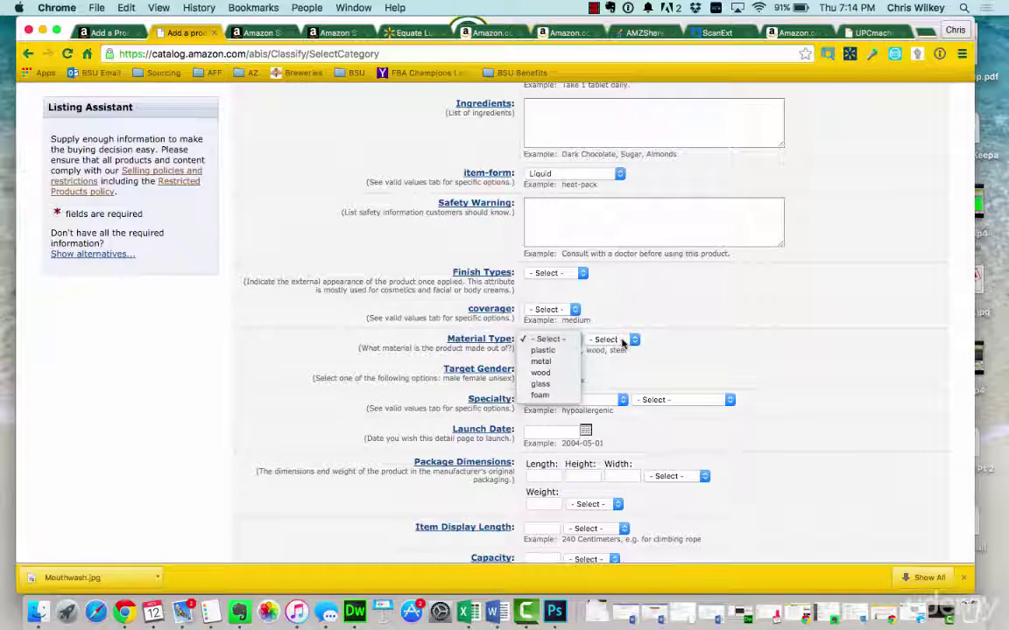
{"action": "left_click", "coordinate": [613, 341]}
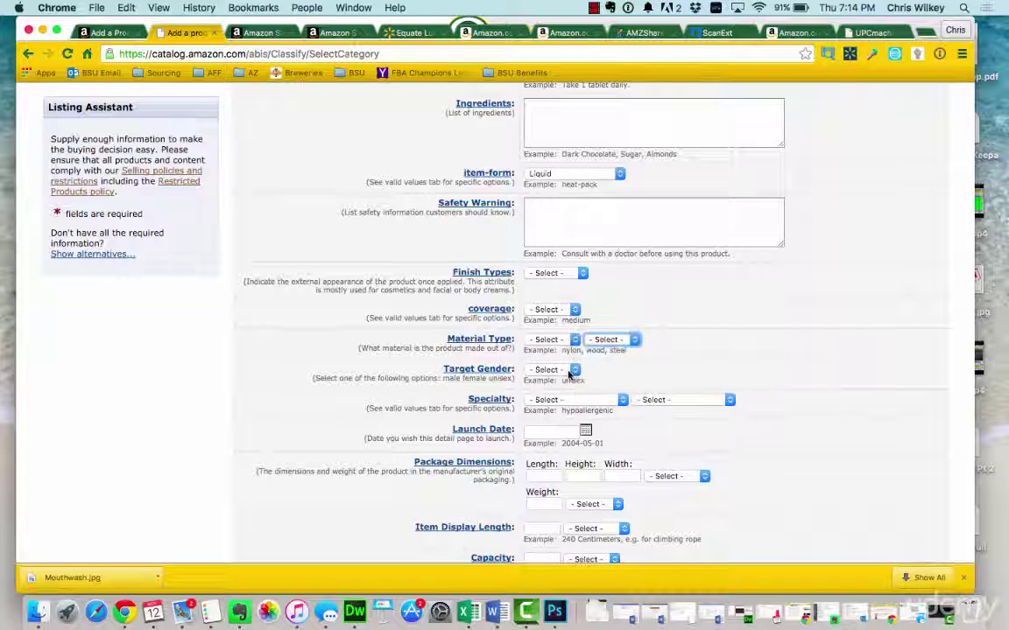
Examine the options for Target Gender, Specialty and Item Display Length, leaving them unselected.
{"action": "left_click", "coordinate": [569, 371]}
{"action": "left_click", "coordinate": [620, 380]}
{"action": "scroll", "coordinate": [620, 380], "scroll_direction": "down", "scroll_amount": 3}
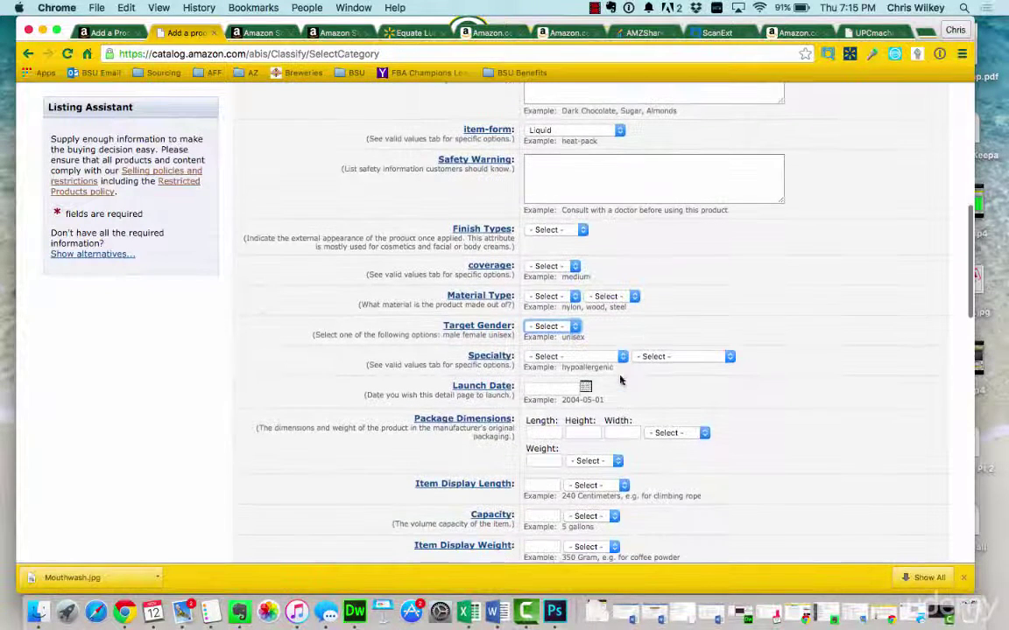
{"action": "left_click", "coordinate": [619, 358]}
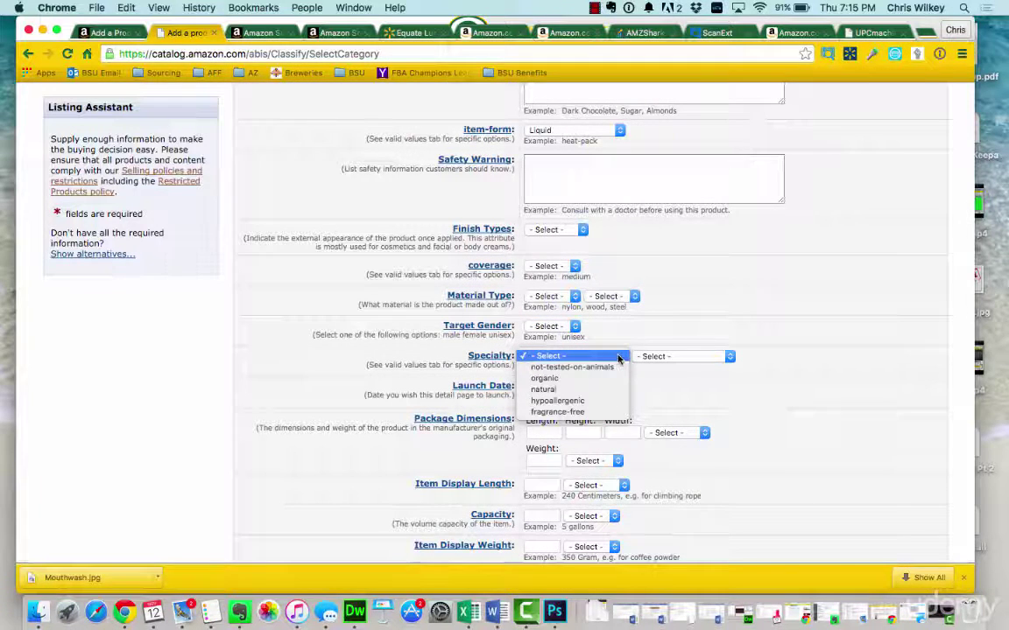
{"action": "left_click", "coordinate": [618, 358]}
{"action": "left_click", "coordinate": [655, 357]}
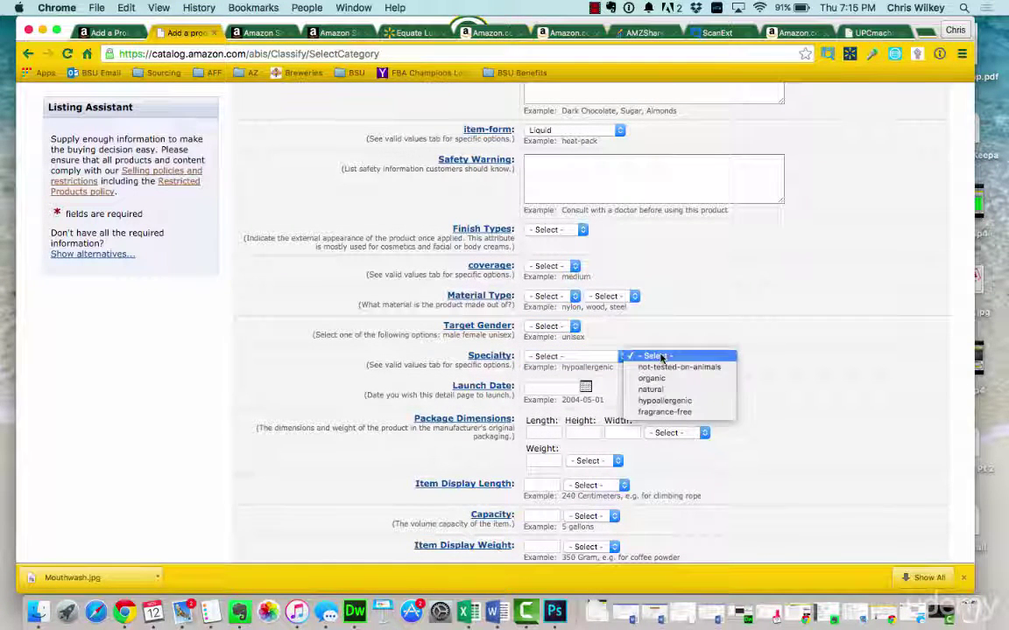
{"action": "left_click", "coordinate": [660, 357]}
{"action": "scroll", "coordinate": [643, 390], "scroll_direction": "down", "scroll_amount": 3}
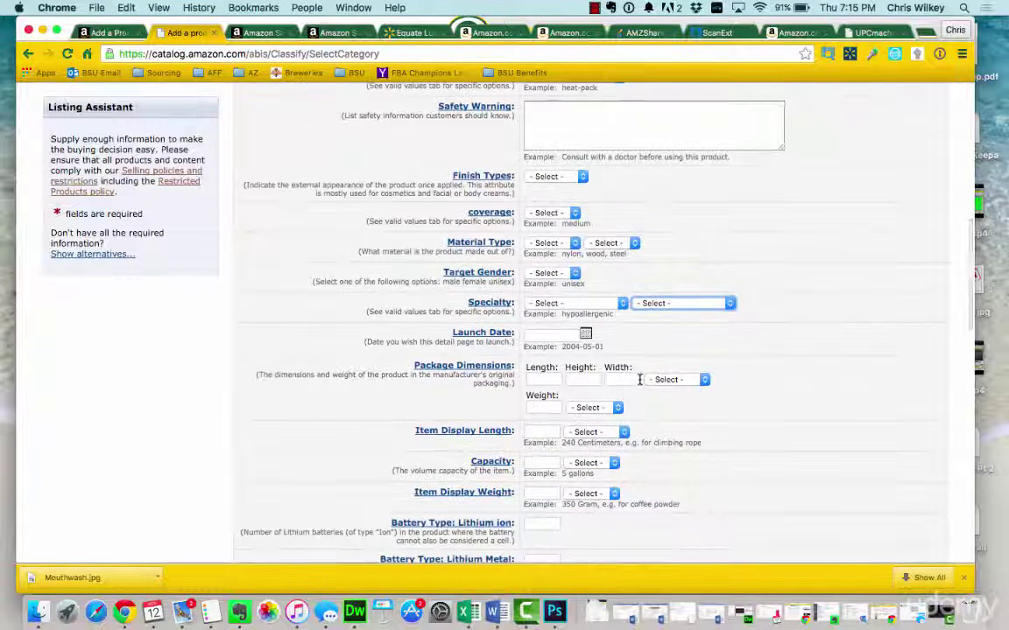
{"action": "scroll", "coordinate": [639, 381], "scroll_direction": "down", "scroll_amount": 5}
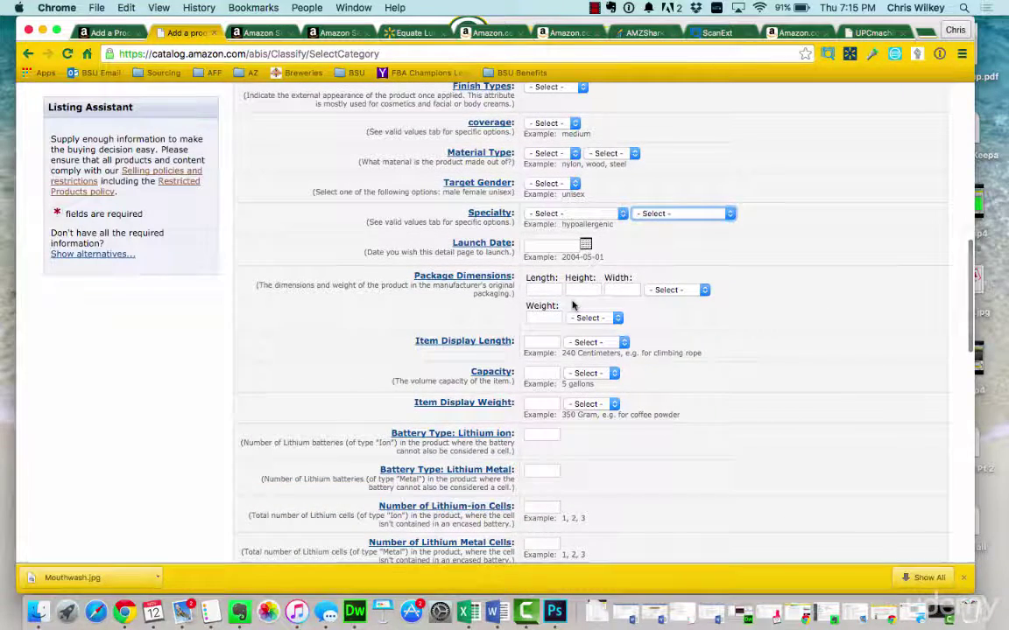
{"action": "scroll", "coordinate": [574, 305], "scroll_direction": "down", "scroll_amount": 1}
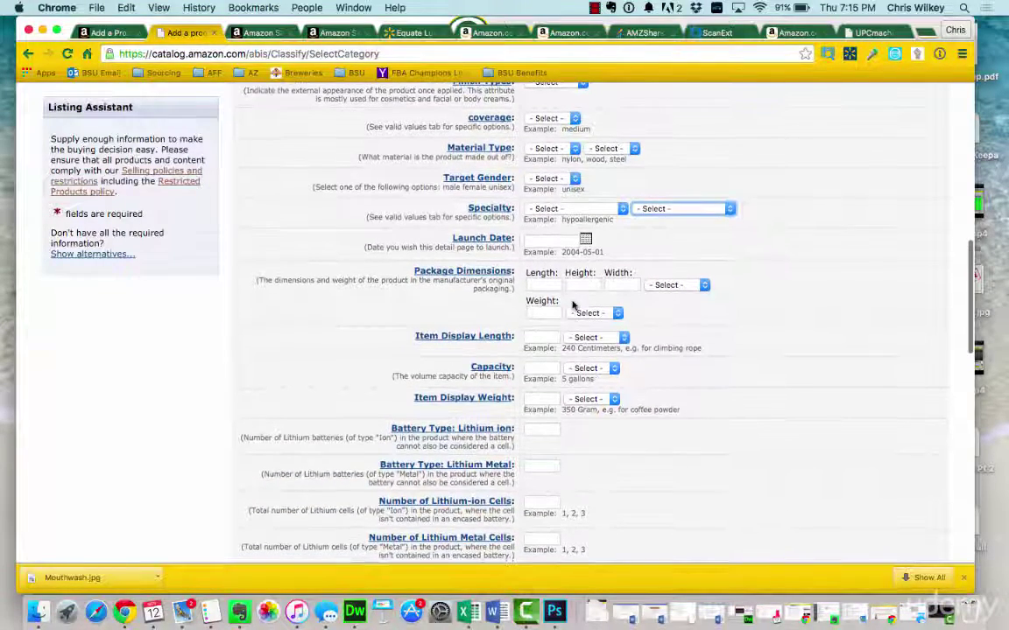
{"action": "scroll", "coordinate": [574, 305], "scroll_direction": "down", "scroll_amount": 2}
{"action": "left_click", "coordinate": [579, 307]}
{"action": "left_click", "coordinate": [634, 307]}
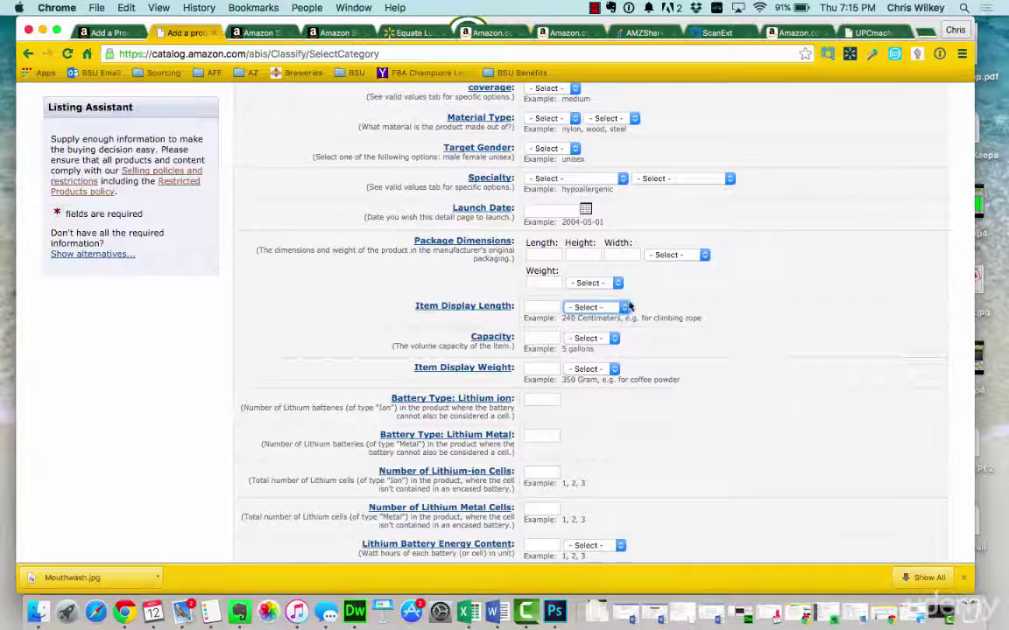
Check the Capacity unit options and look up the bottle's volume on the Walmart product page.
{"action": "left_click", "coordinate": [585, 338]}
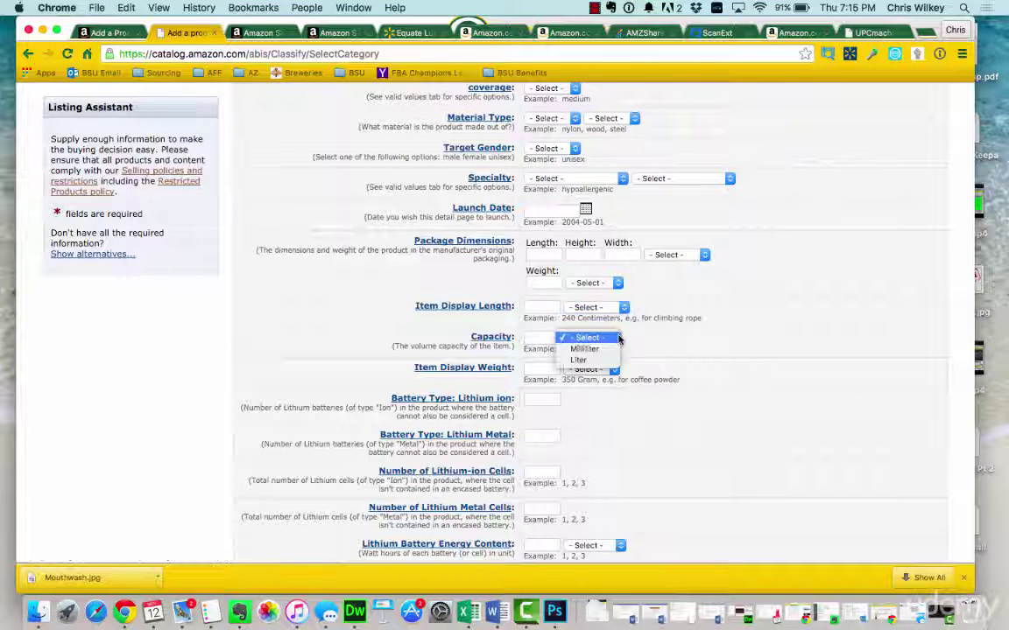
{"action": "left_click", "coordinate": [643, 352]}
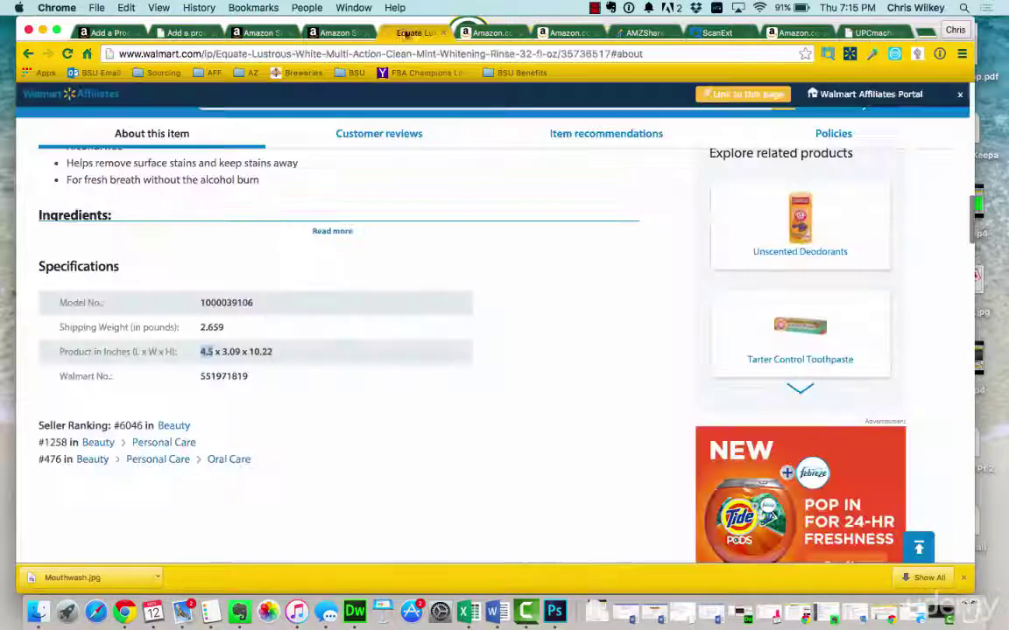
{"action": "left_click", "coordinate": [415, 33]}
{"action": "scroll", "coordinate": [447, 388], "scroll_direction": "up", "scroll_amount": 15}
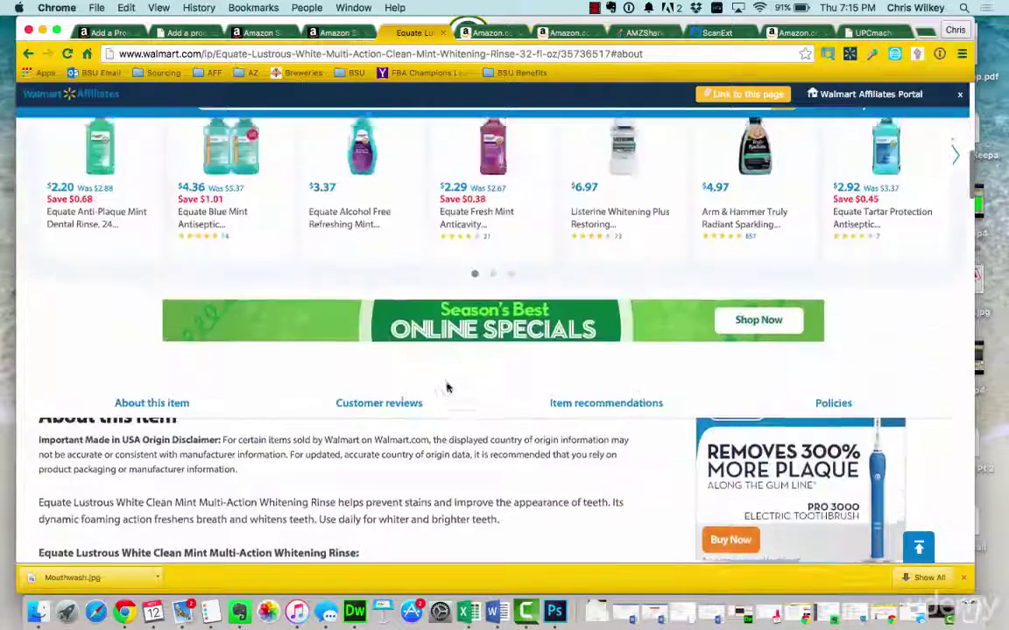
{"action": "scroll", "coordinate": [447, 388], "scroll_direction": "up", "scroll_amount": 3}
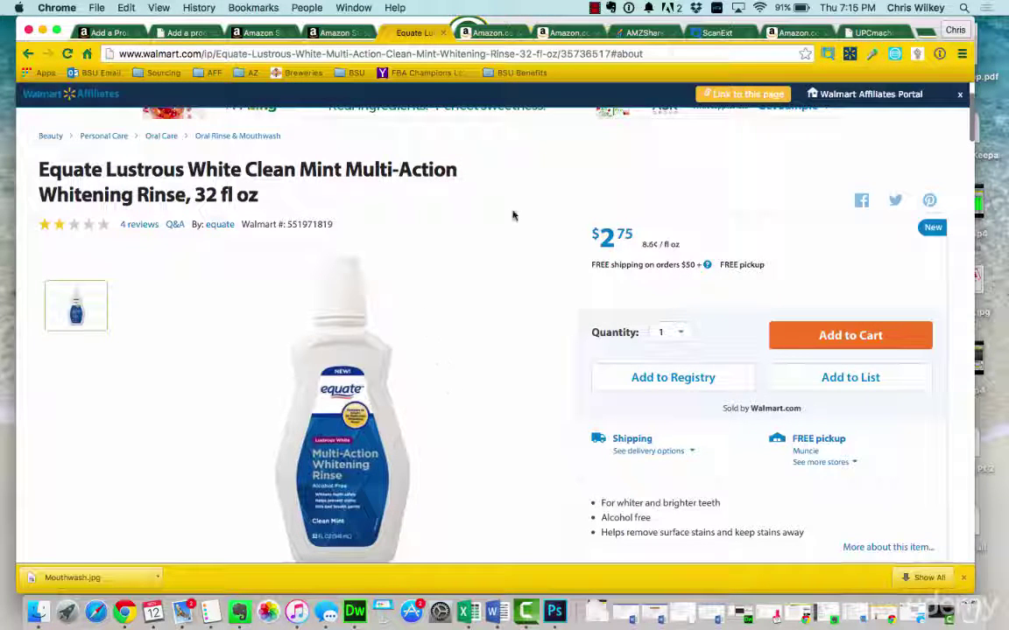
Return to the Amazon listing form and set the Capacity to 346 Milliliter.
{"action": "left_click", "coordinate": [178, 35]}
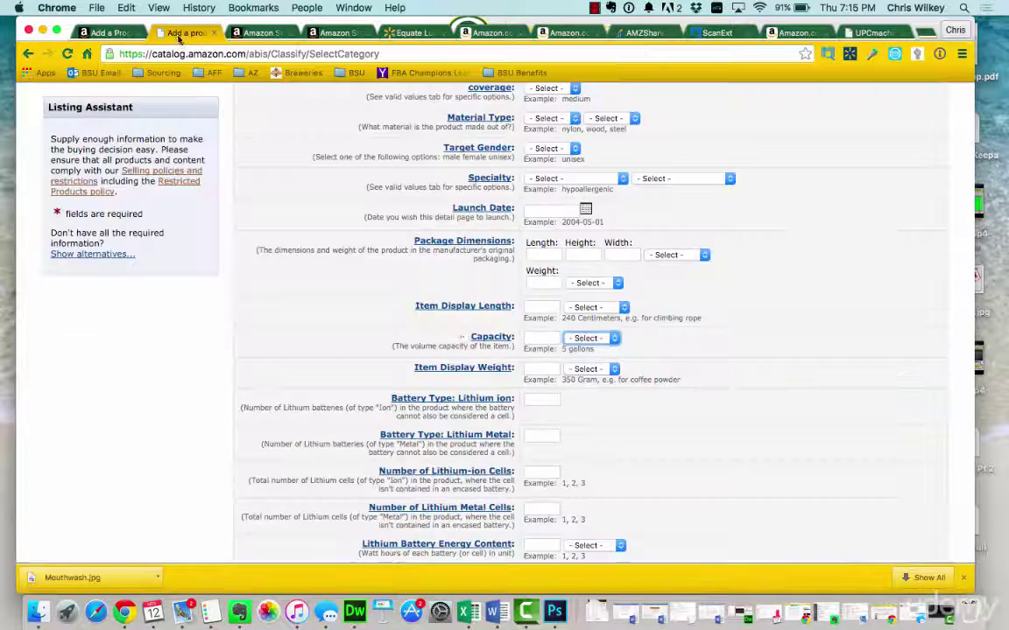
{"action": "left_click", "coordinate": [543, 337]}
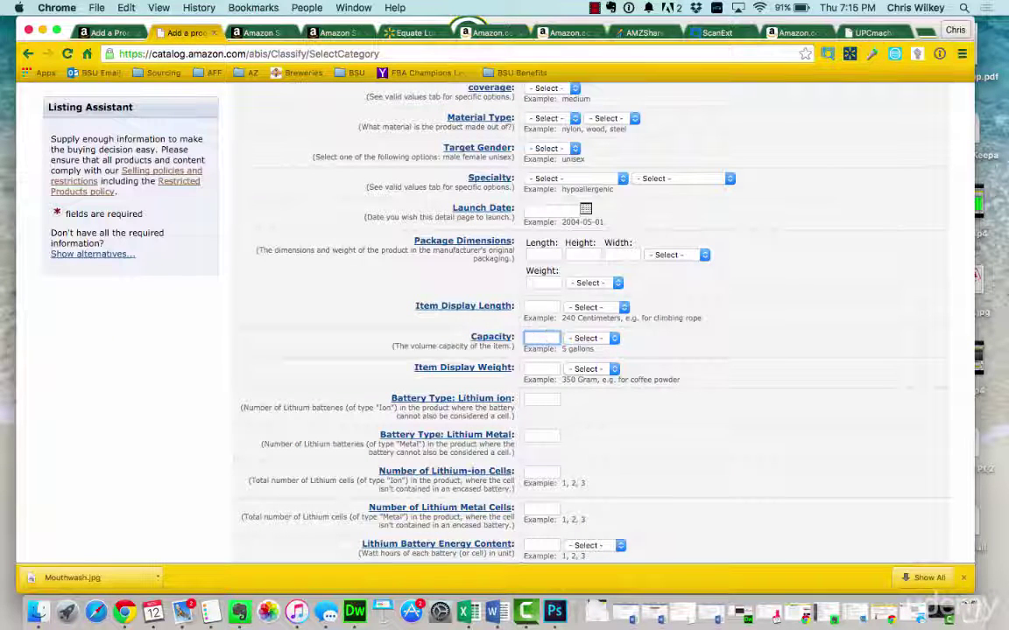
{"action": "type", "text": "346"}
{"action": "left_click", "coordinate": [591, 338]}
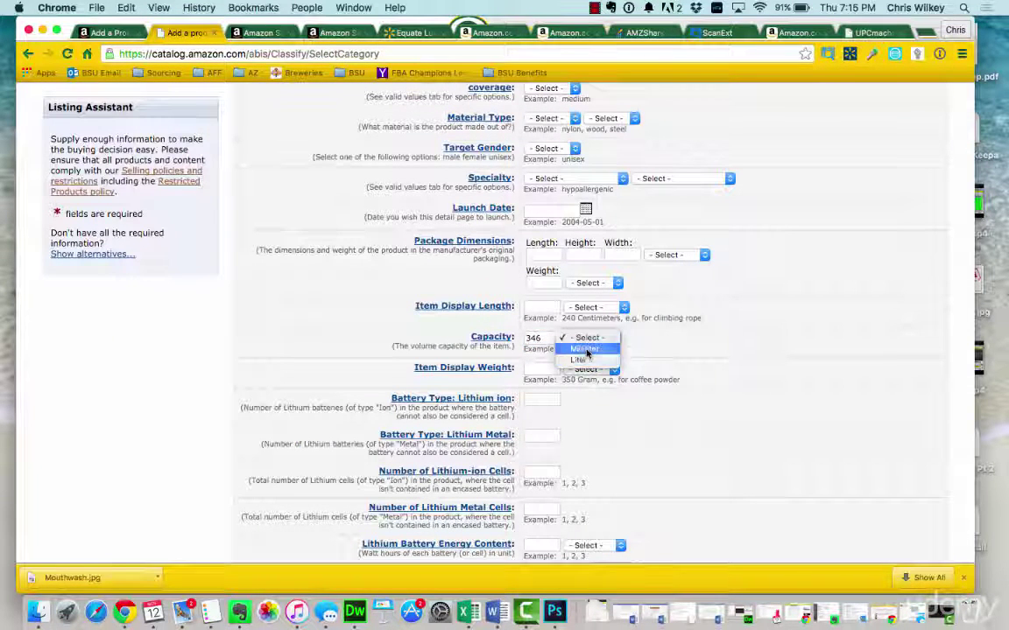
{"action": "left_click", "coordinate": [585, 349]}
Set the Item Display Weight to 32 OZ.
{"action": "scroll", "coordinate": [553, 383], "scroll_direction": "down", "scroll_amount": 2}
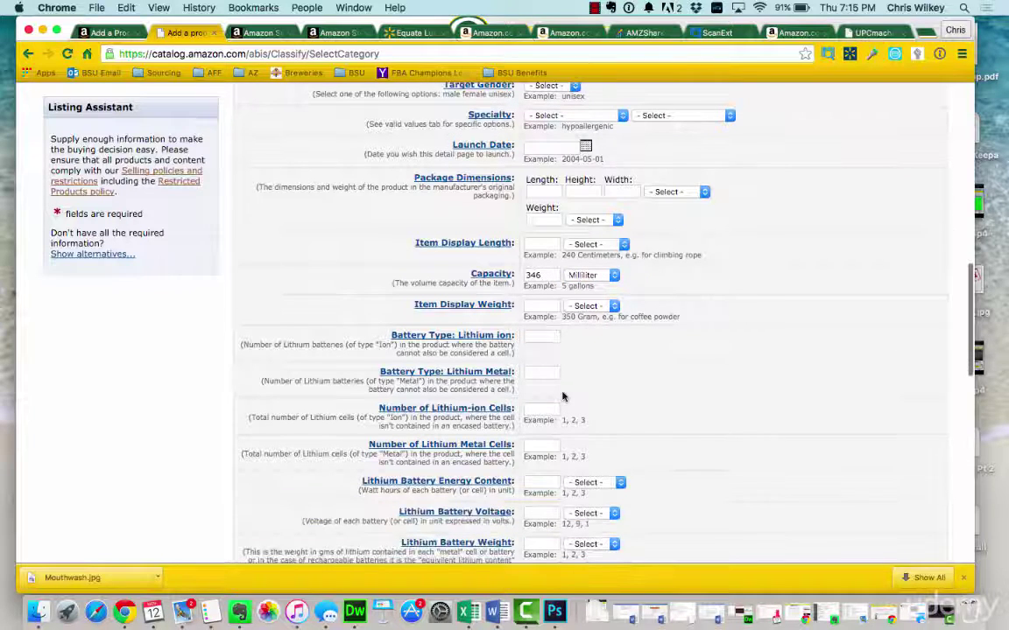
{"action": "left_click", "coordinate": [591, 304]}
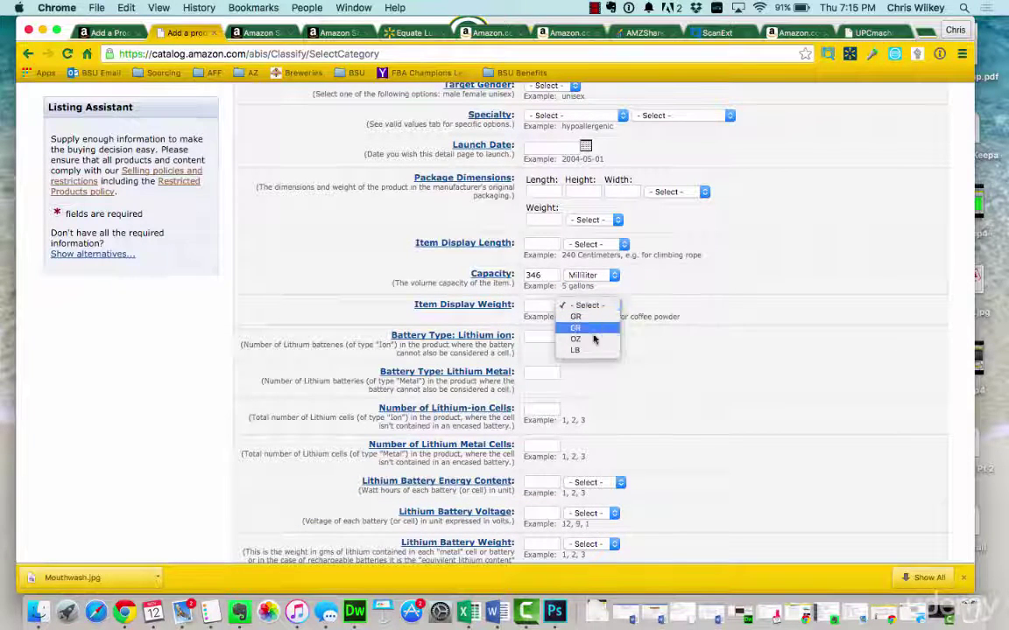
{"action": "left_click", "coordinate": [575, 338]}
{"action": "left_click", "coordinate": [542, 304]}
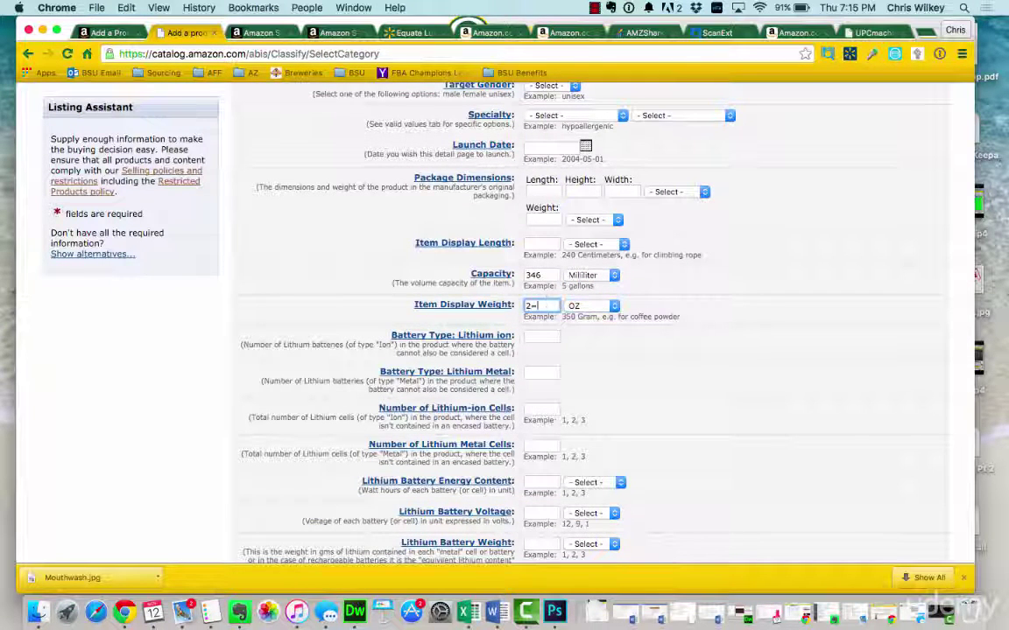
Examine the remaining battery, package, cautionary and fabric fields, and read the Department attribute's description.
{"action": "scroll", "coordinate": [537, 336], "scroll_direction": "down", "scroll_amount": 4}
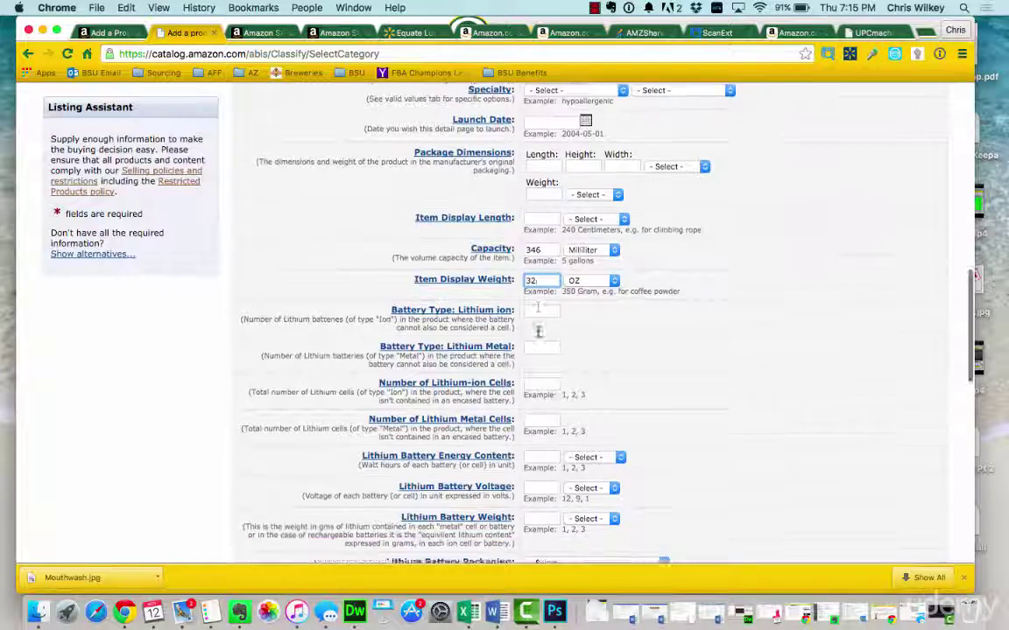
{"action": "scroll", "coordinate": [537, 336], "scroll_direction": "down", "scroll_amount": 5}
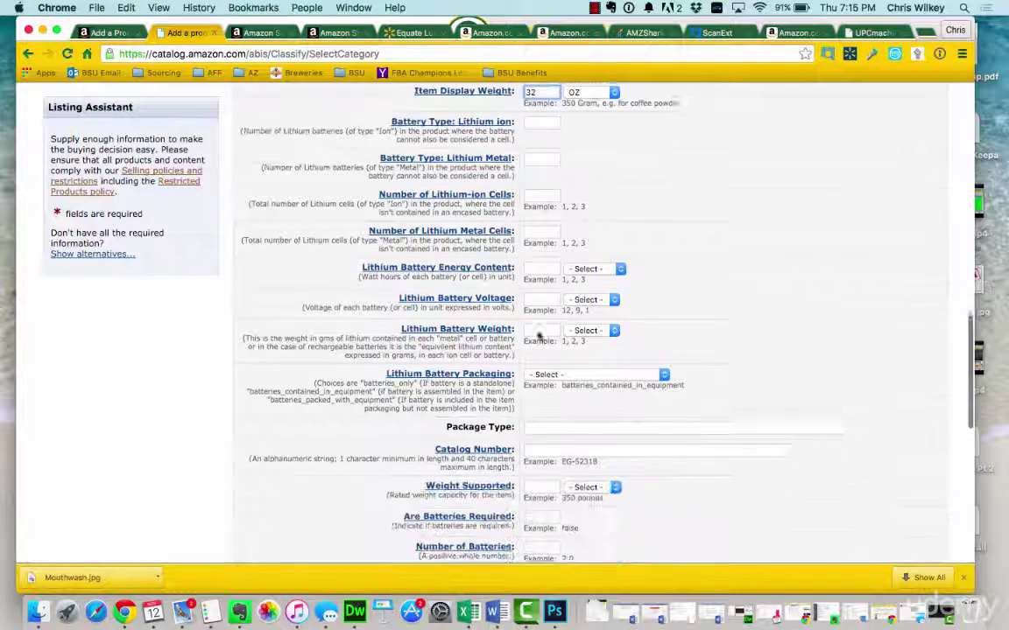
{"action": "scroll", "coordinate": [563, 394], "scroll_direction": "down", "scroll_amount": 4}
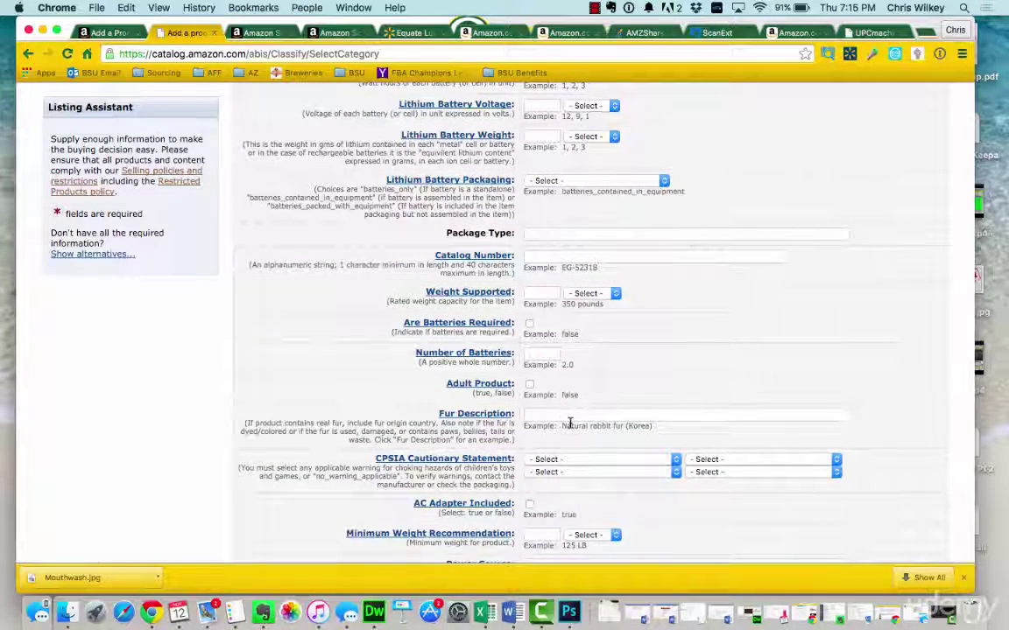
{"action": "scroll", "coordinate": [569, 424], "scroll_direction": "down", "scroll_amount": 2}
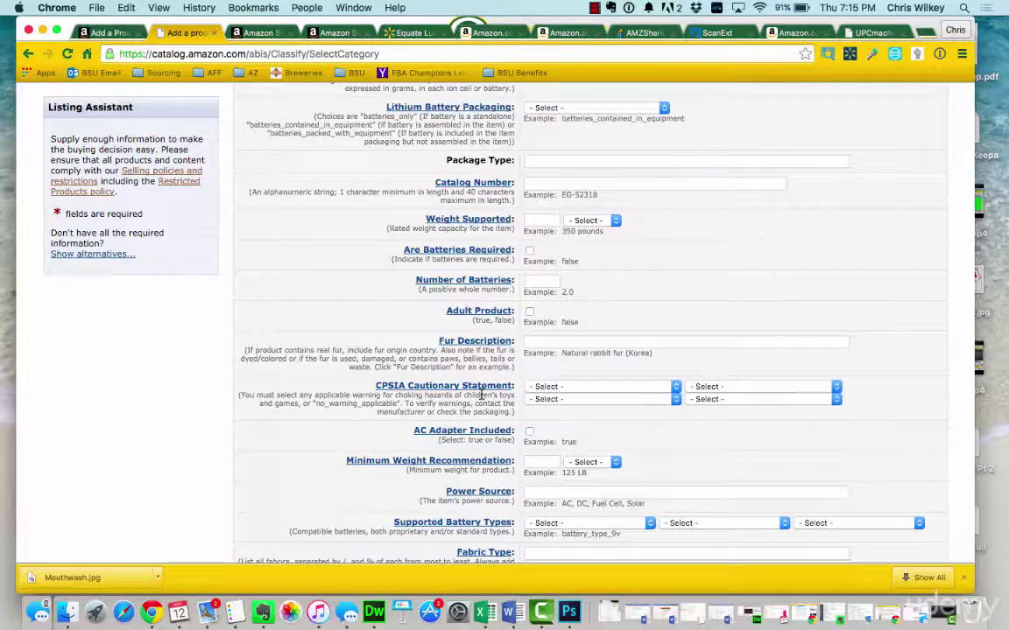
{"action": "scroll", "coordinate": [481, 393], "scroll_direction": "down", "scroll_amount": 5}
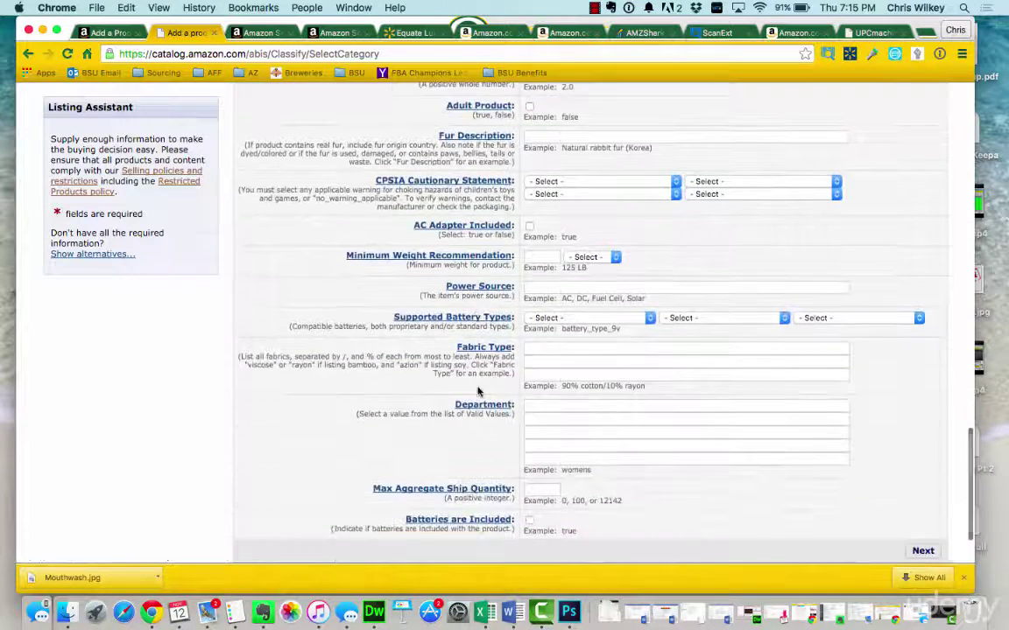
{"action": "scroll", "coordinate": [560, 412], "scroll_direction": "down", "scroll_amount": 1}
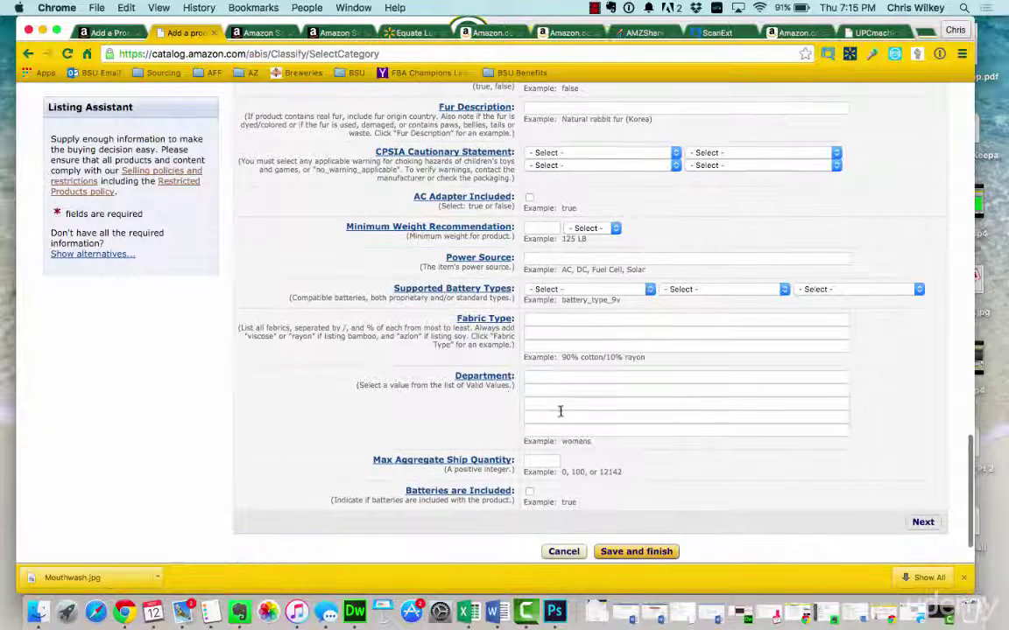
{"action": "left_click", "coordinate": [479, 376]}
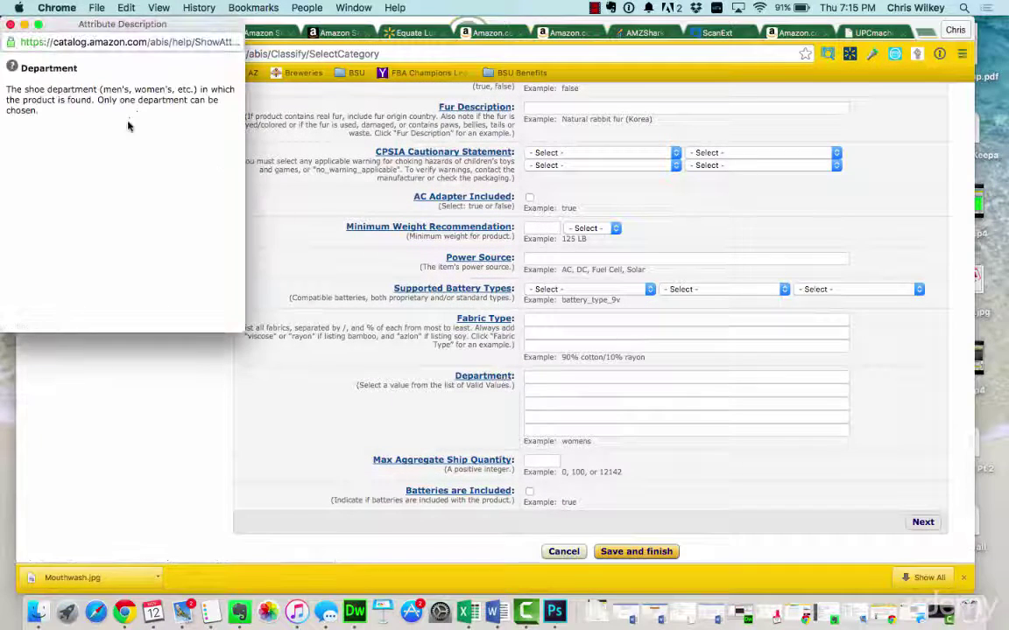
{"action": "left_click_drag", "start_coordinate": [89, 102], "coordinate": [105, 113]}
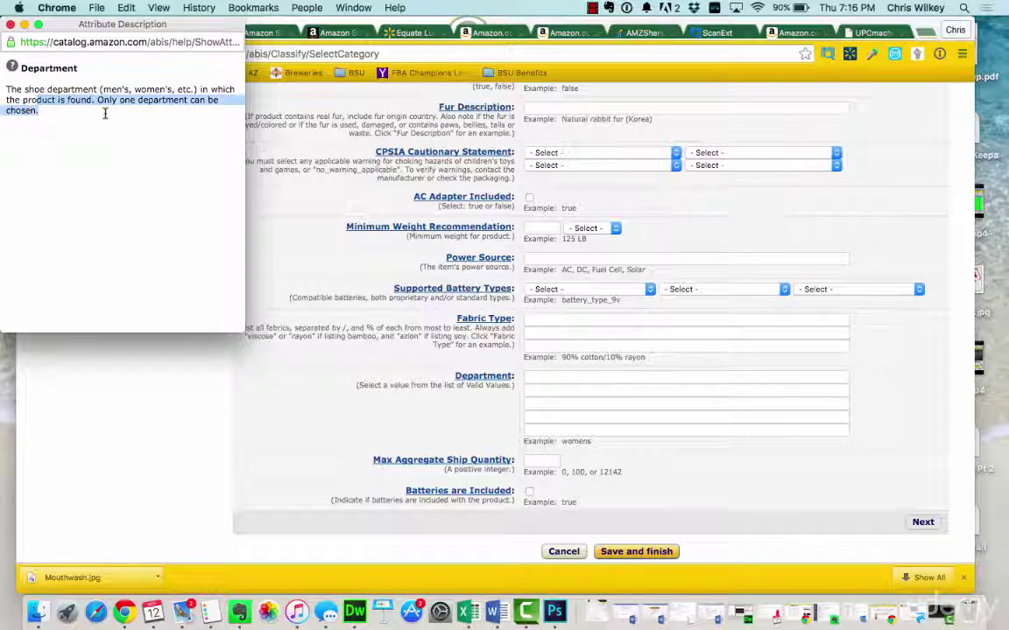
{"action": "left_click", "coordinate": [100, 110]}
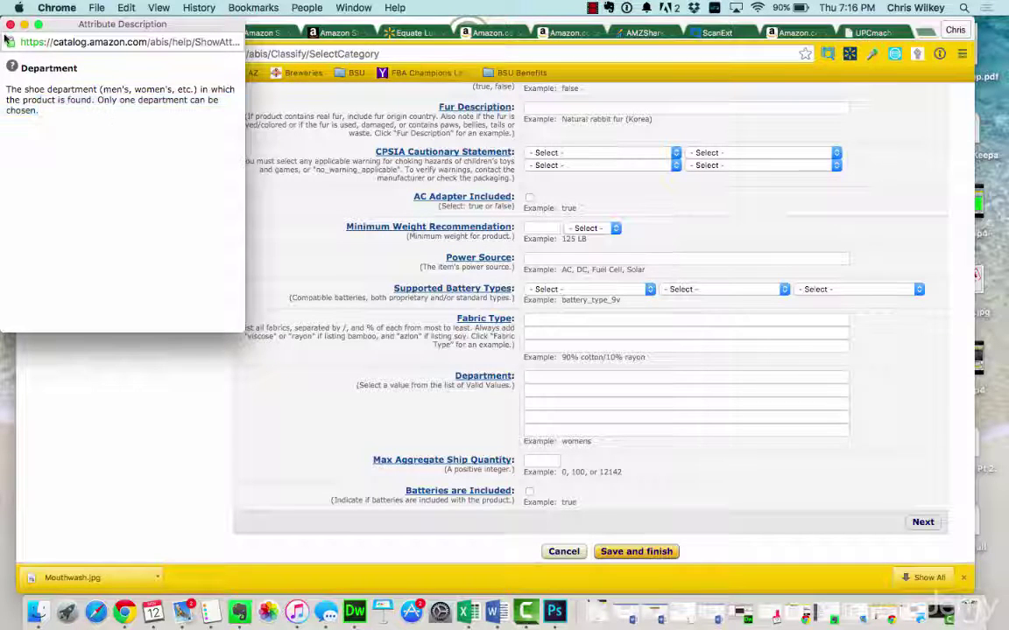
{"action": "left_click", "coordinate": [10, 24]}
Review the More Details entries from start to end, then save and finish the listing.
{"action": "scroll", "coordinate": [403, 280], "scroll_direction": "down", "scroll_amount": 1}
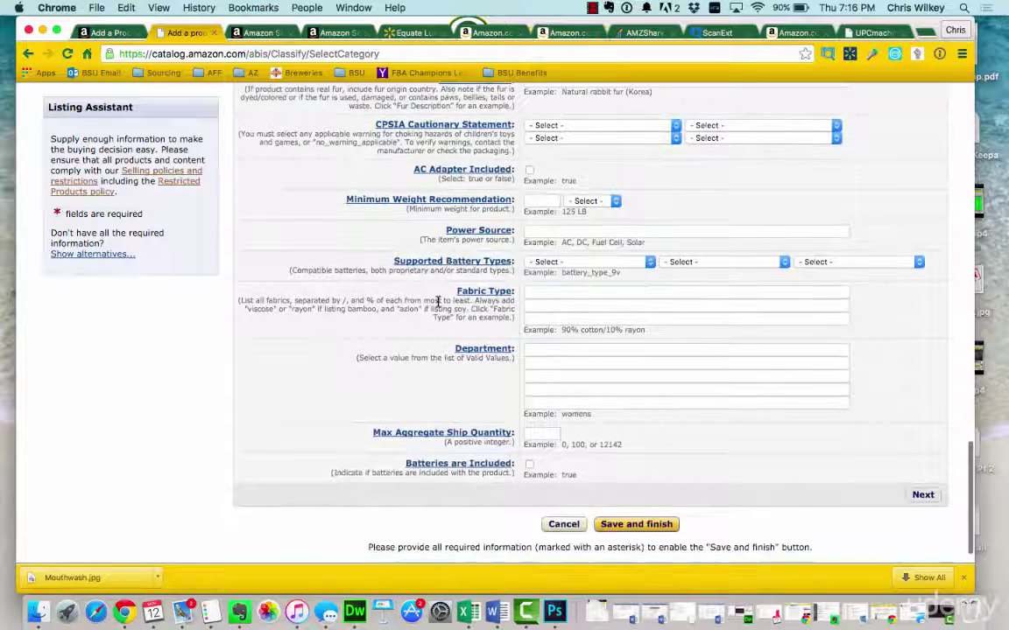
{"action": "scroll", "coordinate": [438, 301], "scroll_direction": "down", "scroll_amount": 2}
{"action": "scroll", "coordinate": [438, 301], "scroll_direction": "up", "scroll_amount": 15}
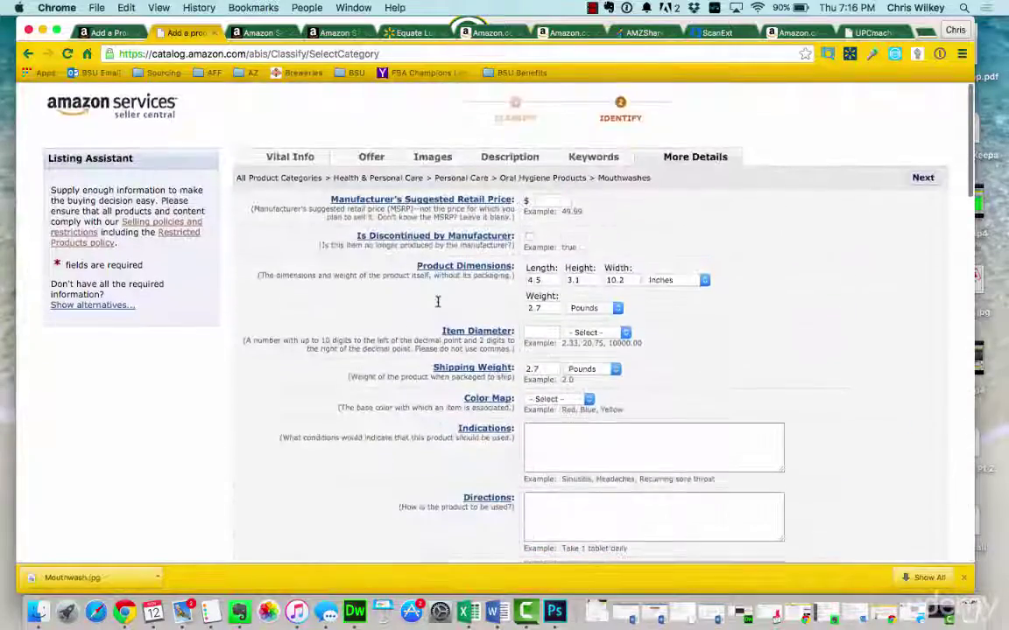
{"action": "scroll", "coordinate": [437, 301], "scroll_direction": "down", "scroll_amount": 20}
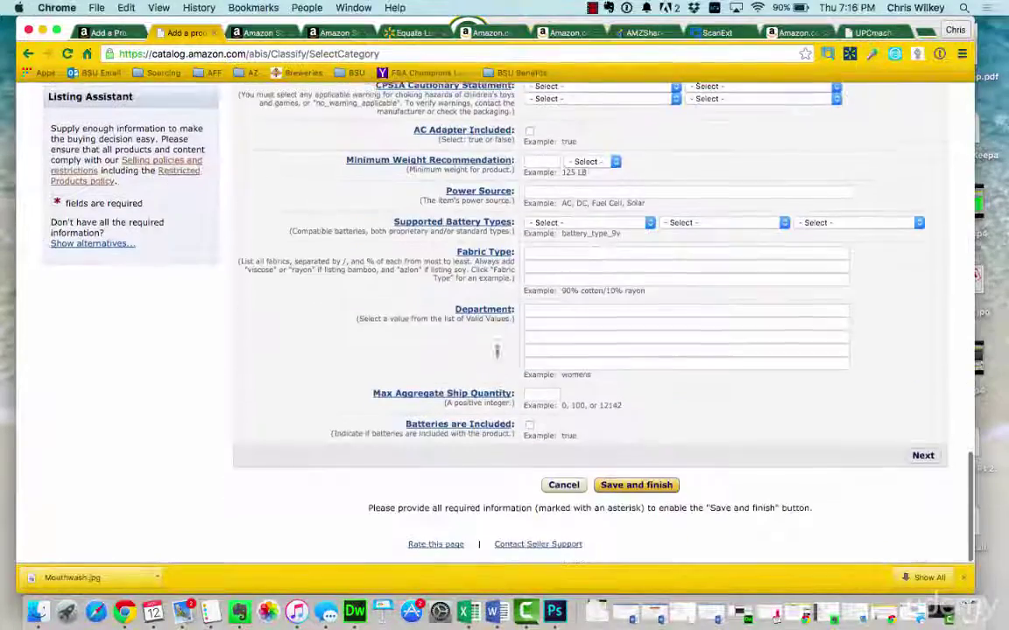
{"action": "left_click", "coordinate": [648, 487]}
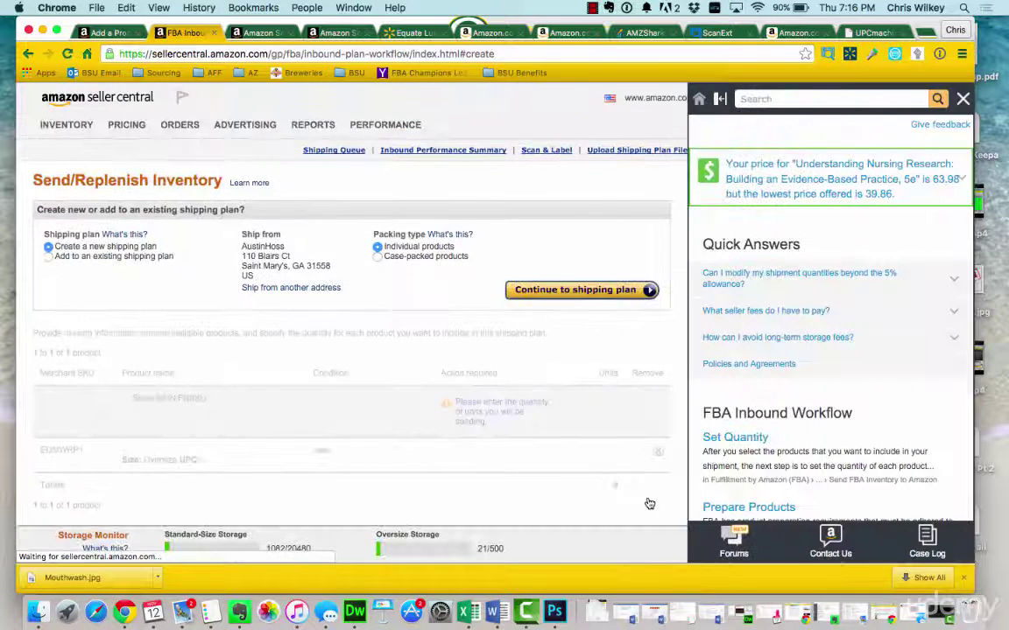
Dismiss the help pane and continue with a new shipping plan for individual products.
{"action": "left_click", "coordinate": [962, 98]}
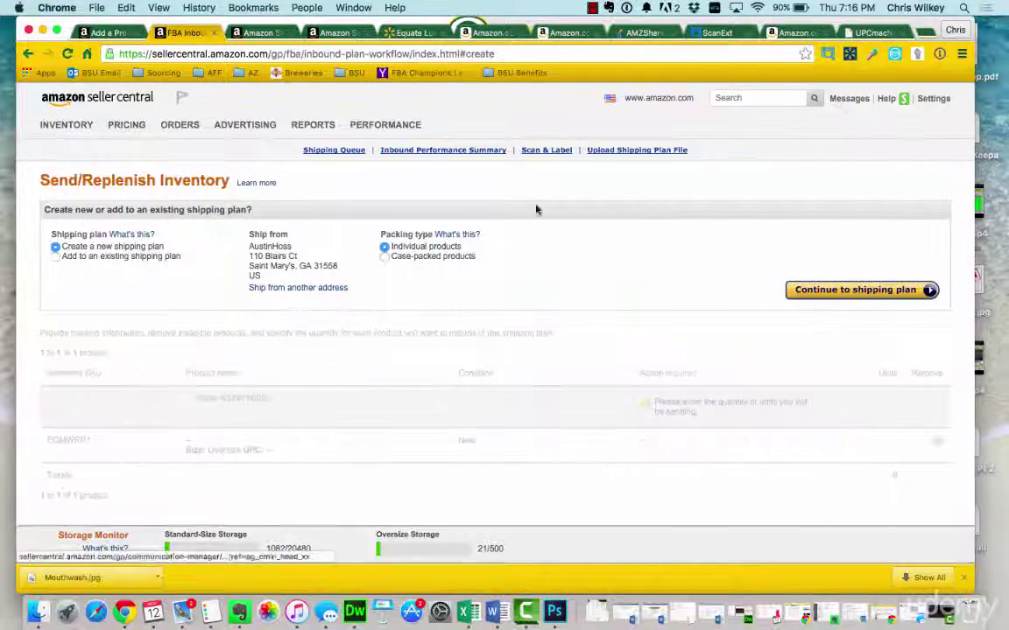
{"action": "scroll", "coordinate": [486, 263], "scroll_direction": "down", "scroll_amount": 1}
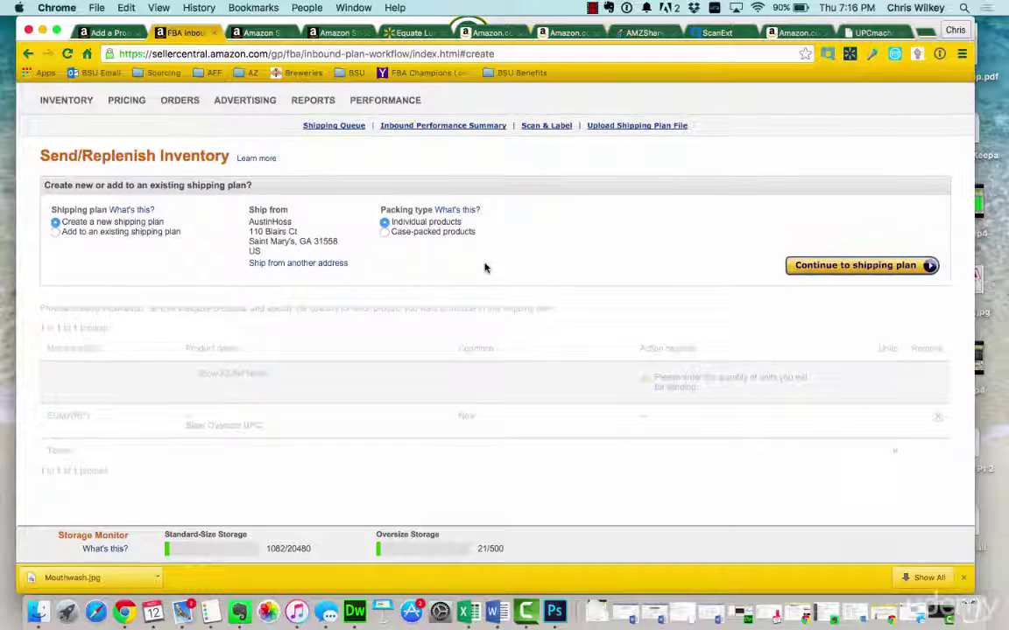
{"action": "scroll", "coordinate": [262, 253], "scroll_direction": "down", "scroll_amount": 1}
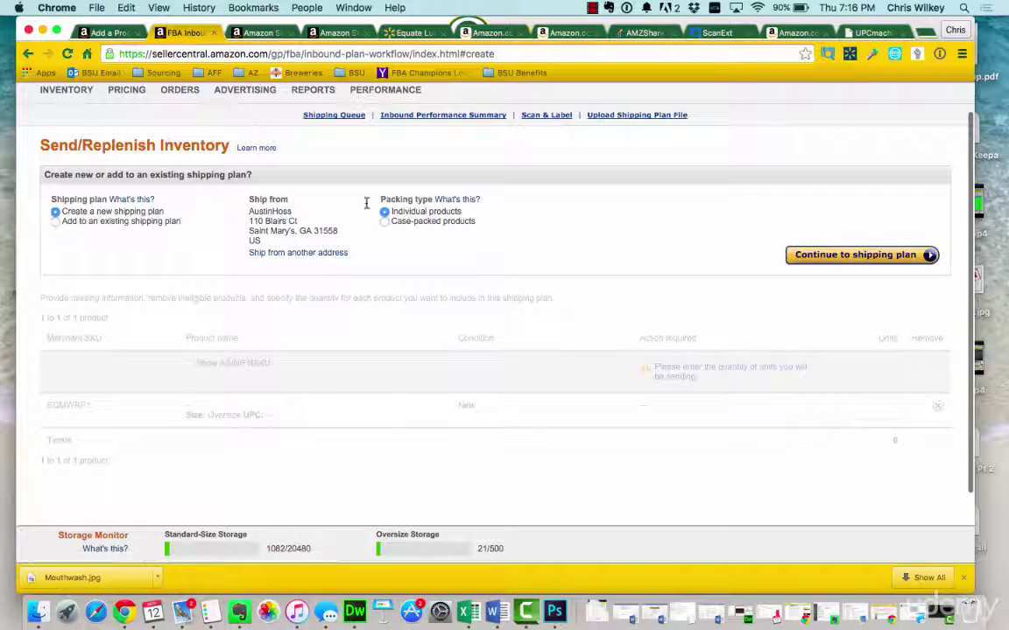
{"action": "left_click", "coordinate": [823, 253]}
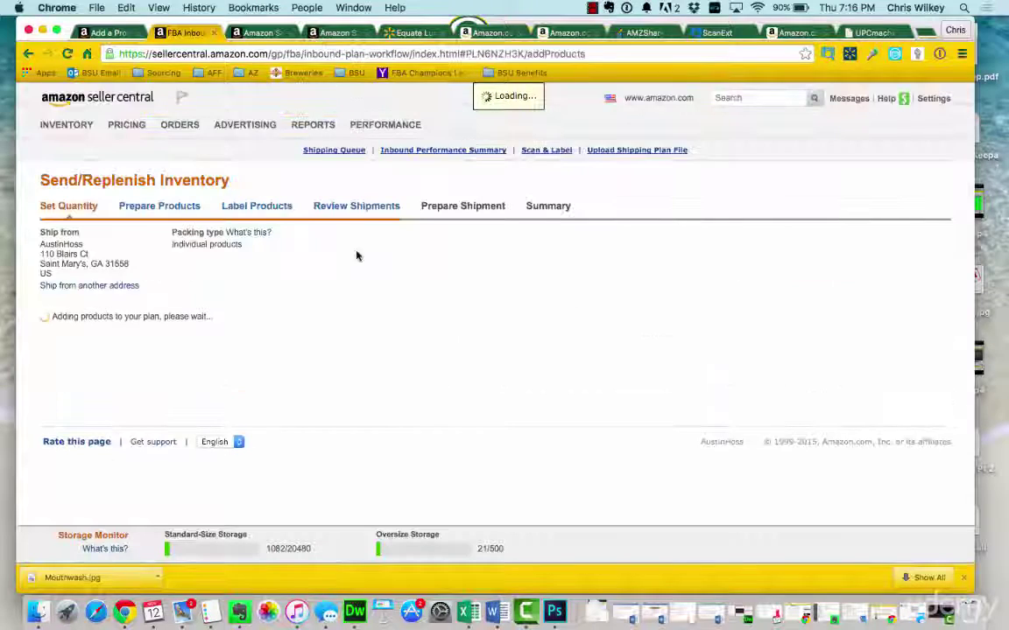
Examine the mouthwash's missing package dimensions in the shipping plan and look up its product dimensions on the Walmart page.
{"action": "scroll", "coordinate": [438, 324], "scroll_direction": "down", "scroll_amount": 2}
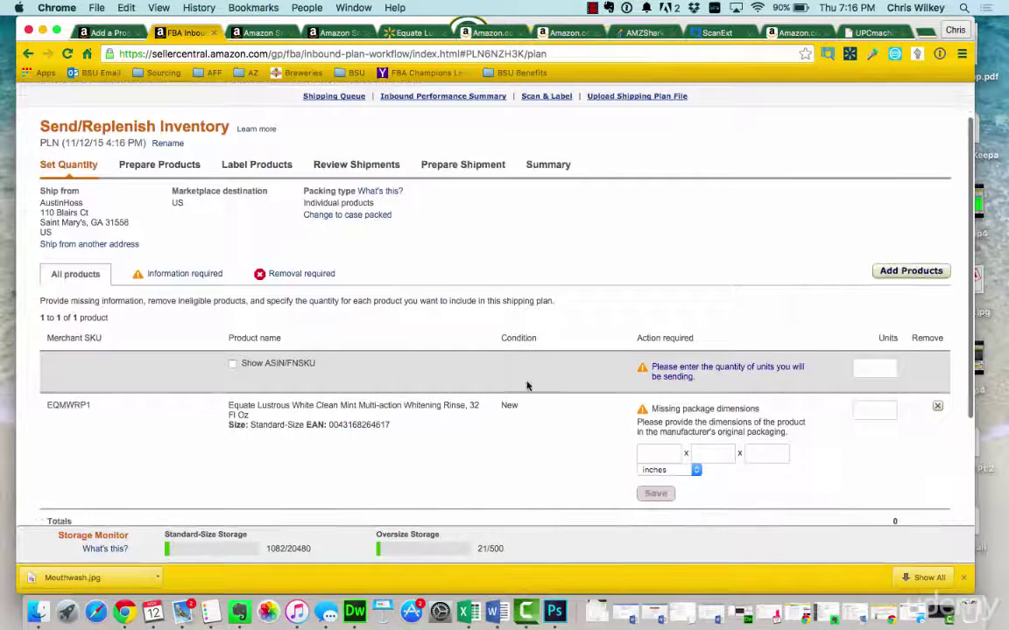
{"action": "left_click_drag", "start_coordinate": [251, 416], "coordinate": [212, 416]}
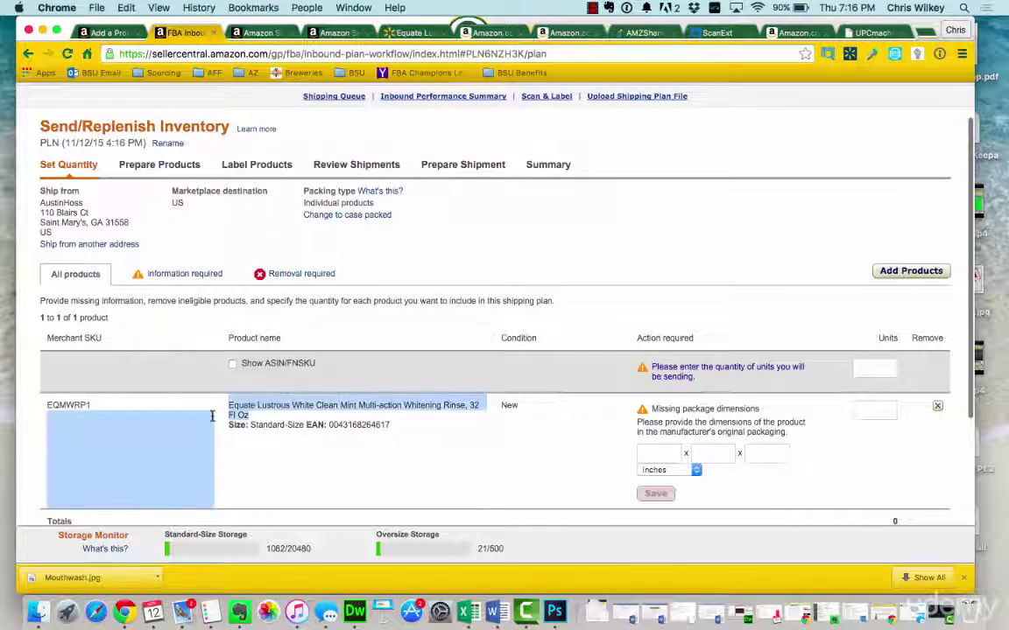
{"action": "left_click", "coordinate": [643, 448]}
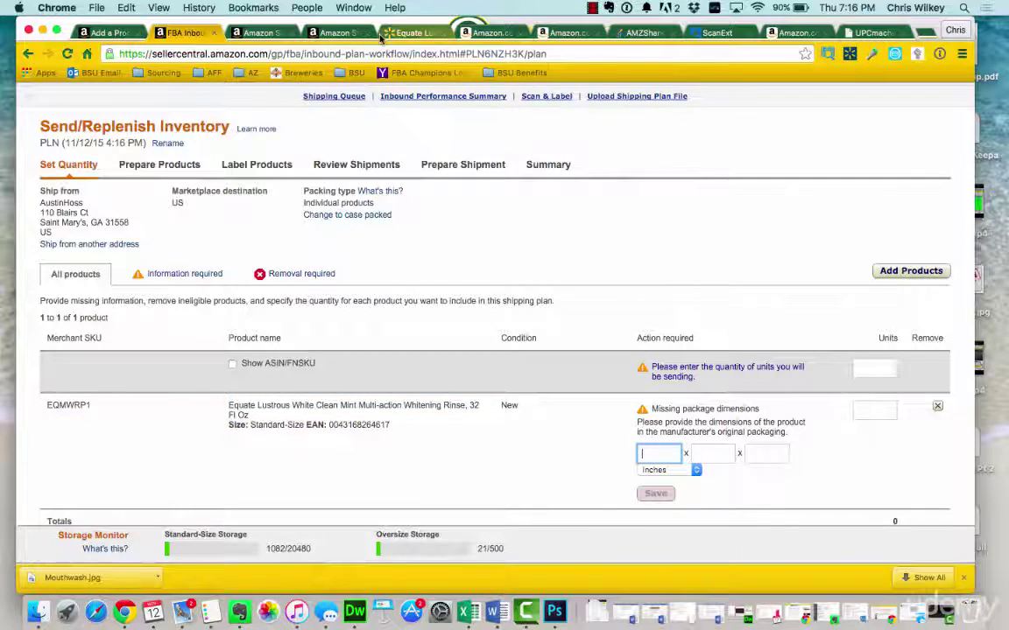
{"action": "left_click", "coordinate": [412, 32]}
{"action": "scroll", "coordinate": [410, 368], "scroll_direction": "down", "scroll_amount": 10}
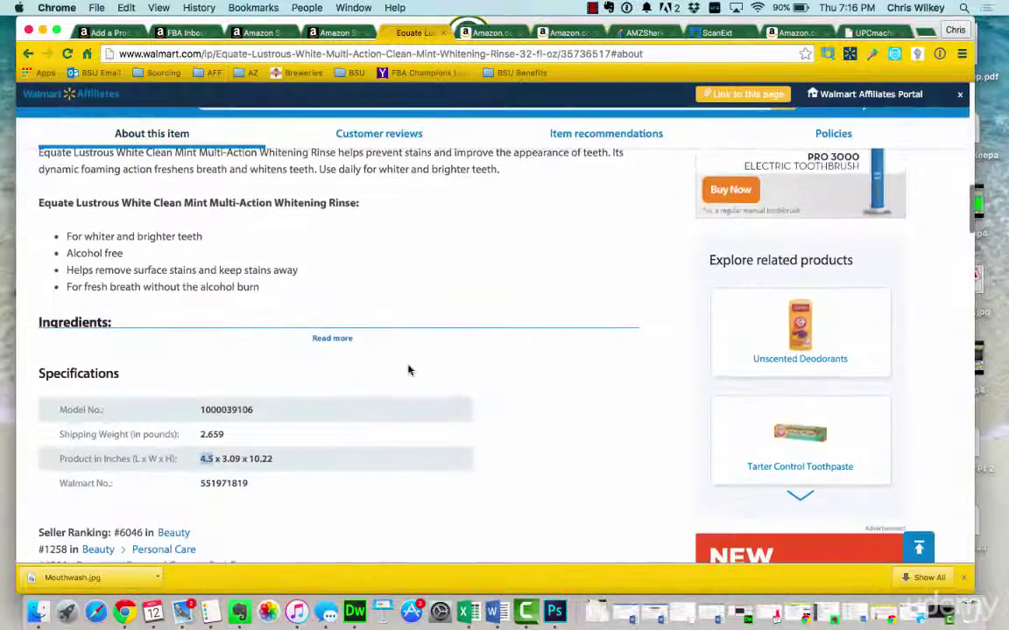
{"action": "left_click_drag", "start_coordinate": [200, 459], "coordinate": [227, 462]}
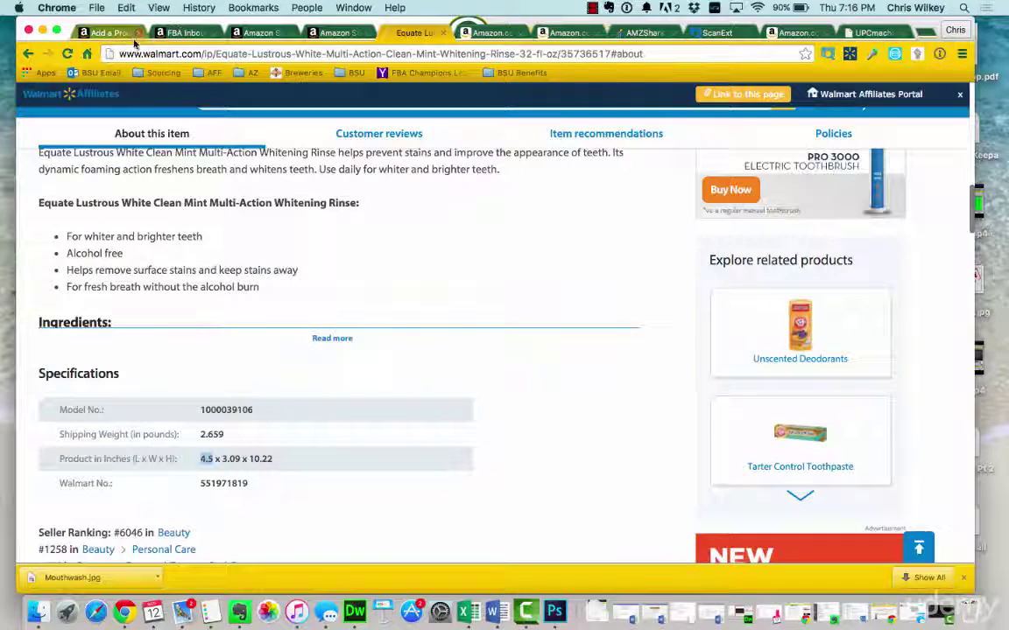
Return to the FBA shipping plan and save the mouthwash's package dimensions as 4.5 x 3.1 x 10.2 inches.
{"action": "left_click", "coordinate": [89, 33]}
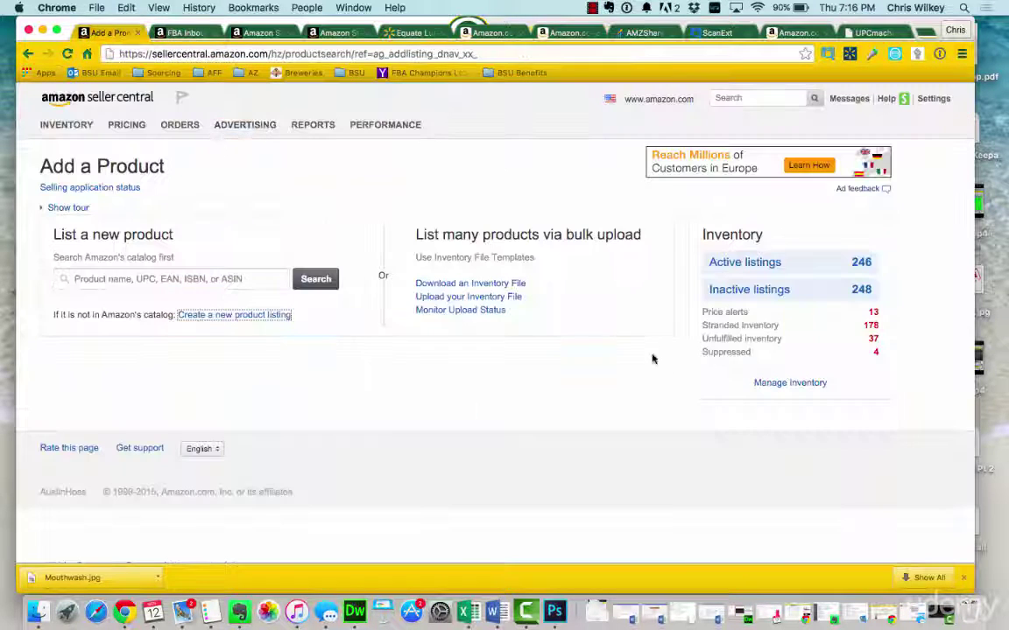
{"action": "left_click", "coordinate": [239, 35]}
{"action": "left_click", "coordinate": [184, 34]}
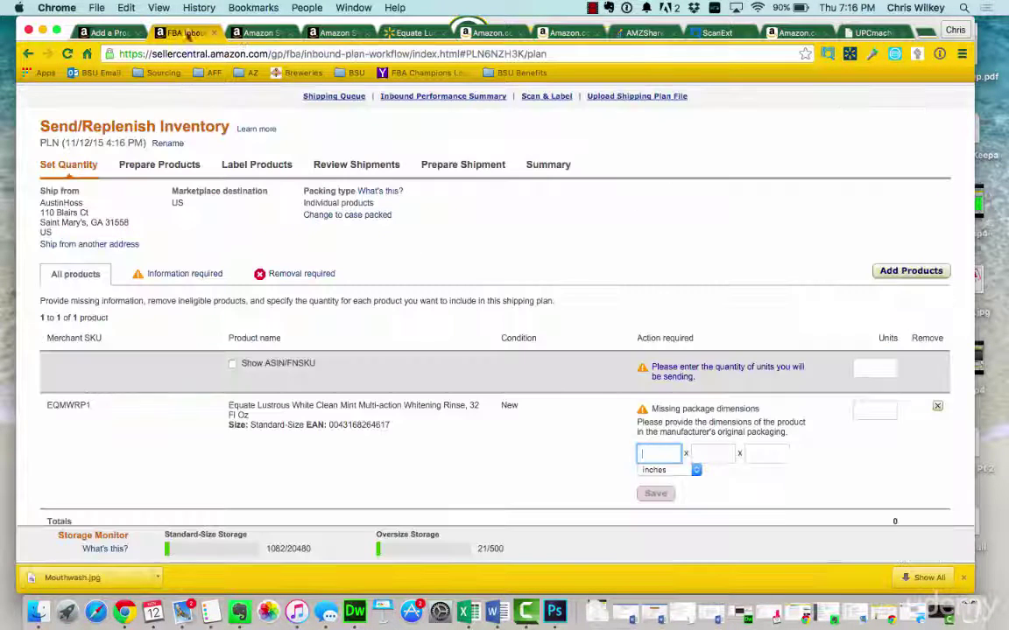
{"action": "left_click", "coordinate": [713, 453]}
{"action": "type", "text": "3.1"}
{"action": "key", "text": "Tab"}
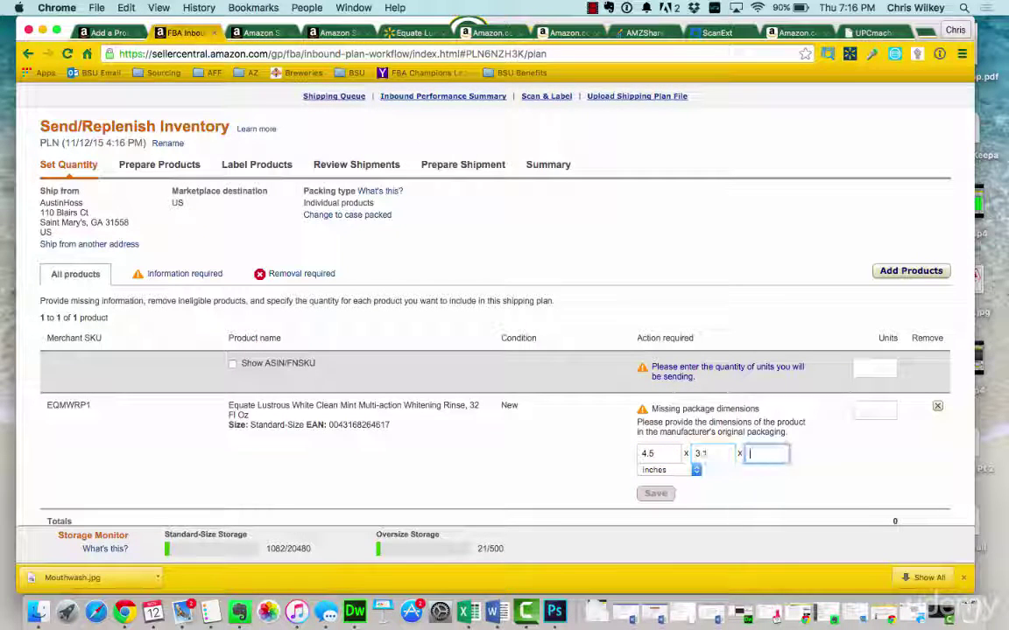
{"action": "type", "text": "10.2"}
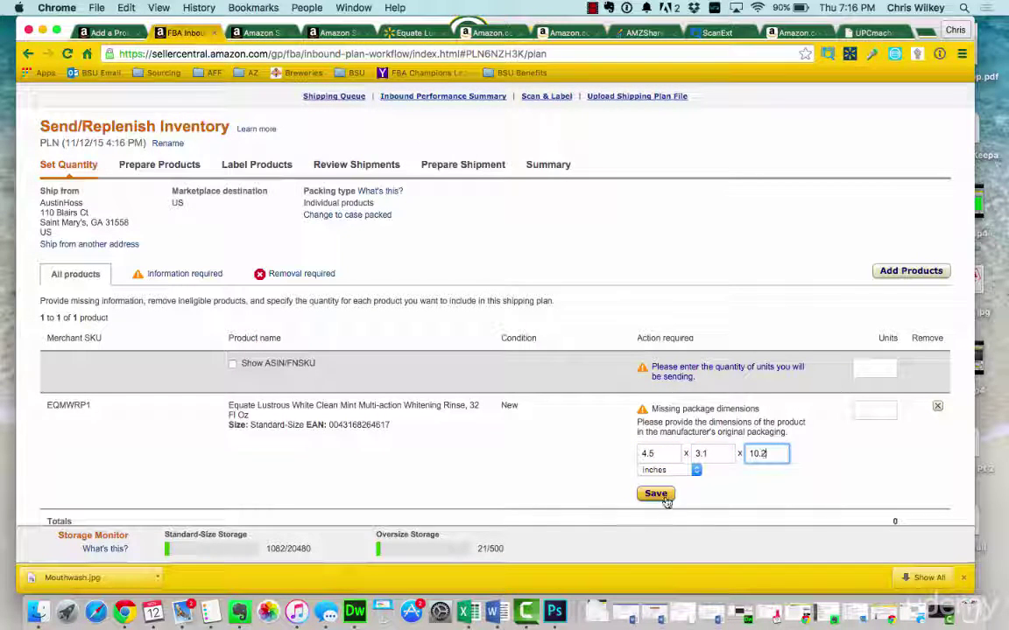
{"action": "left_click", "coordinate": [662, 496]}
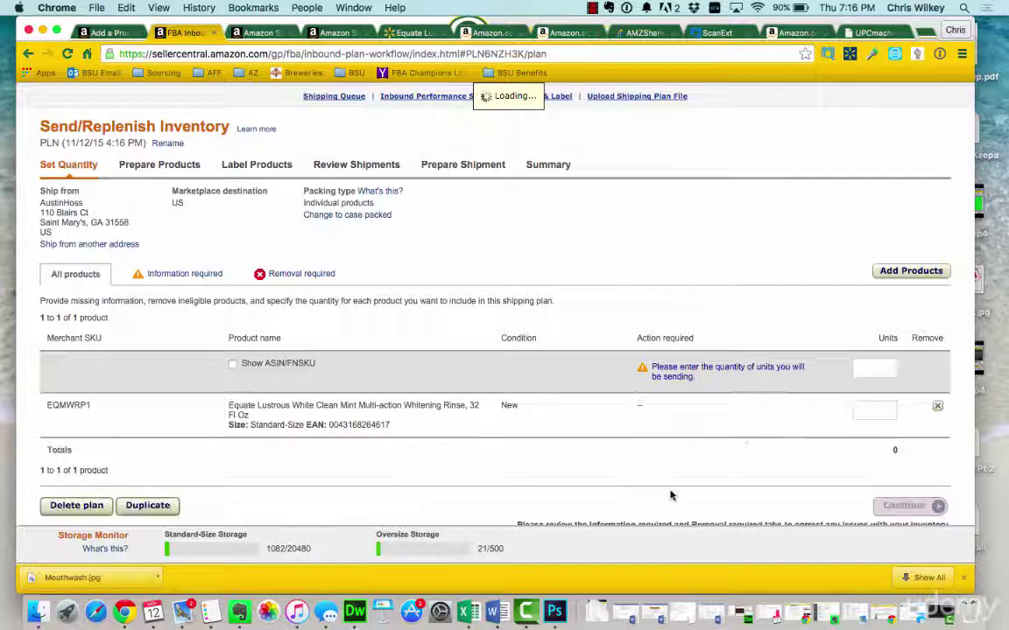
Set the quantity of the EQMWRP1 mouthwash in the shipping plan to 10 units.
{"action": "left_click", "coordinate": [874, 410]}
{"action": "type", "text": "10"}
{"action": "left_click", "coordinate": [788, 486]}
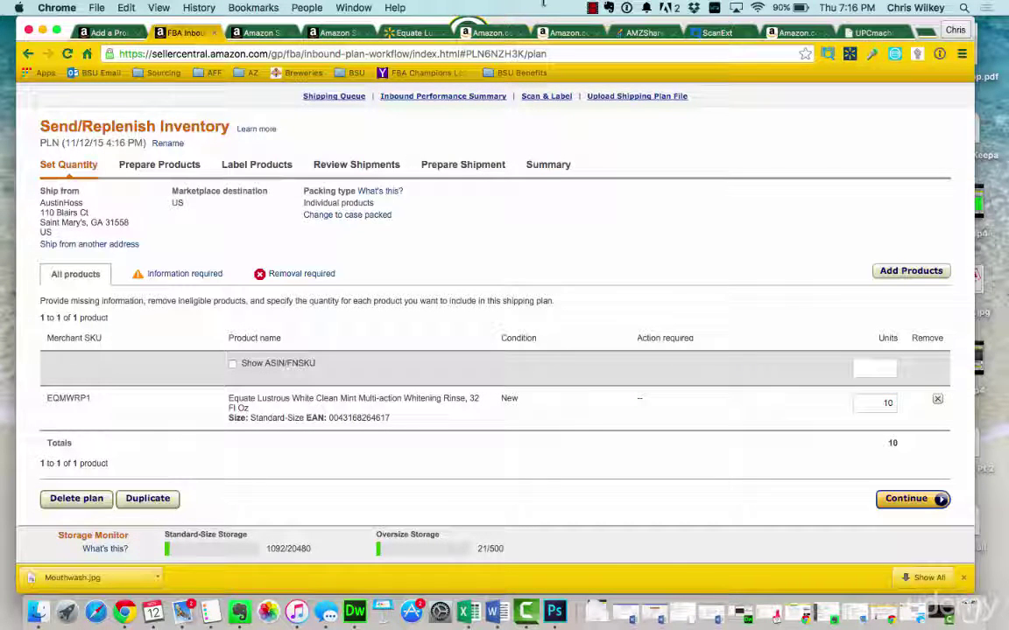
{"action": "scroll", "coordinate": [507, 127], "scroll_direction": "up", "scroll_amount": 3}
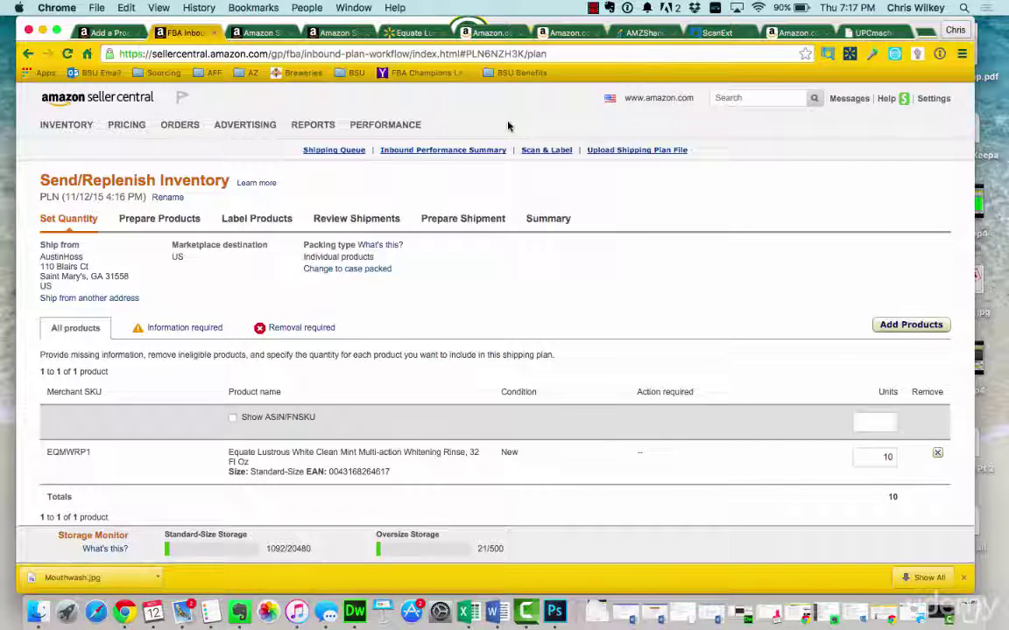
{"action": "scroll", "coordinate": [508, 127], "scroll_direction": "down", "scroll_amount": 5}
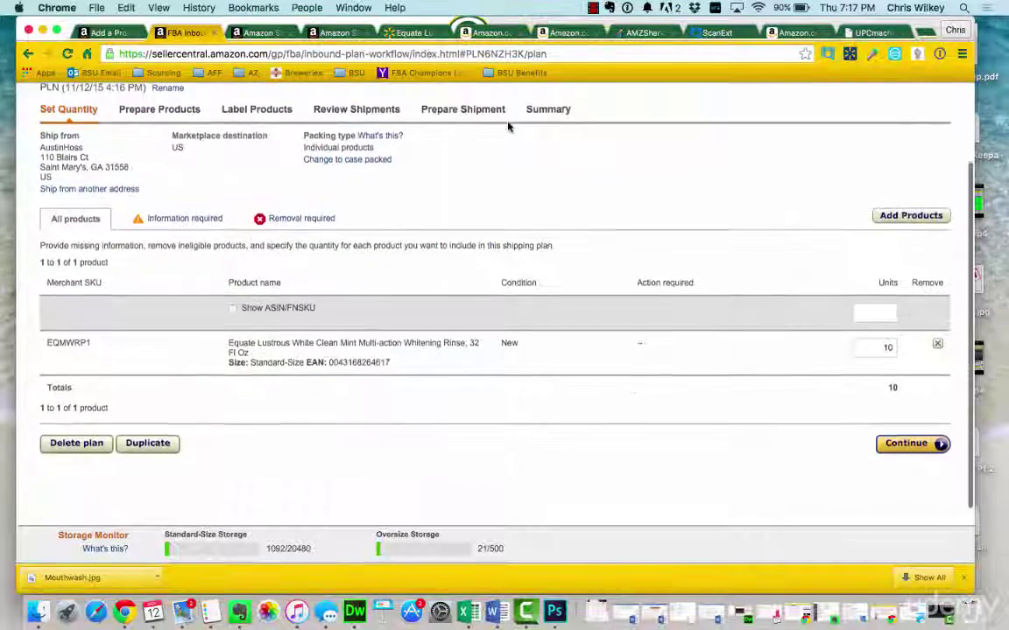
{"action": "scroll", "coordinate": [508, 126], "scroll_direction": "up", "scroll_amount": 5}
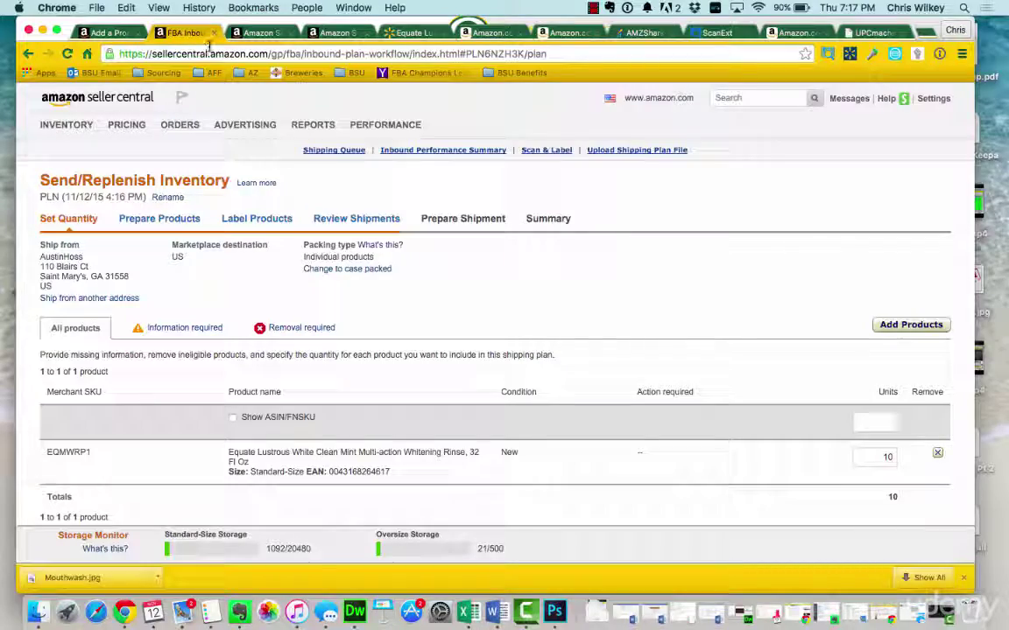
{"action": "left_click", "coordinate": [593, 8]}
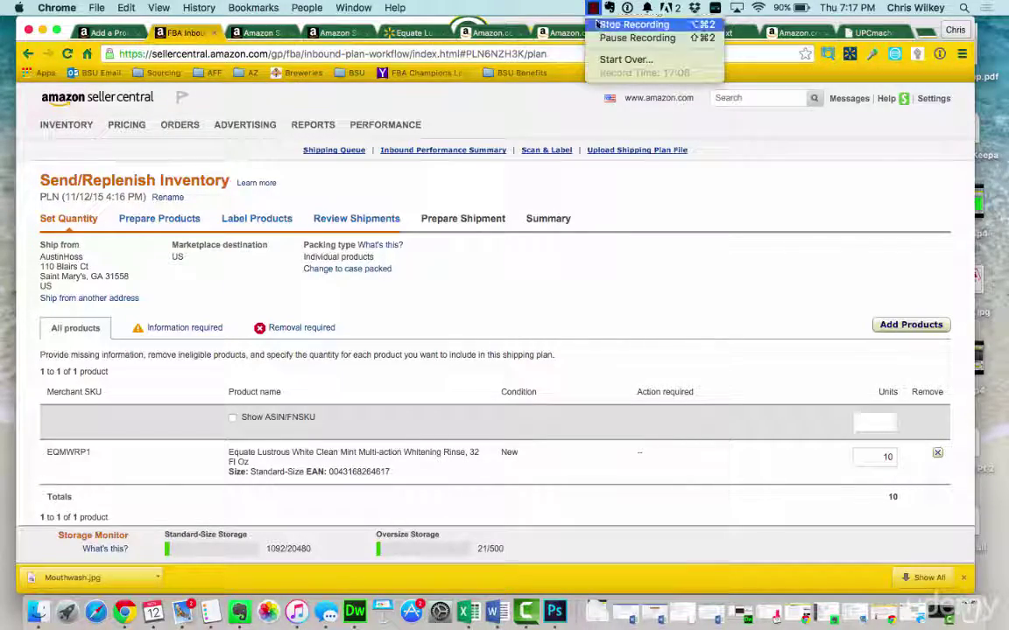